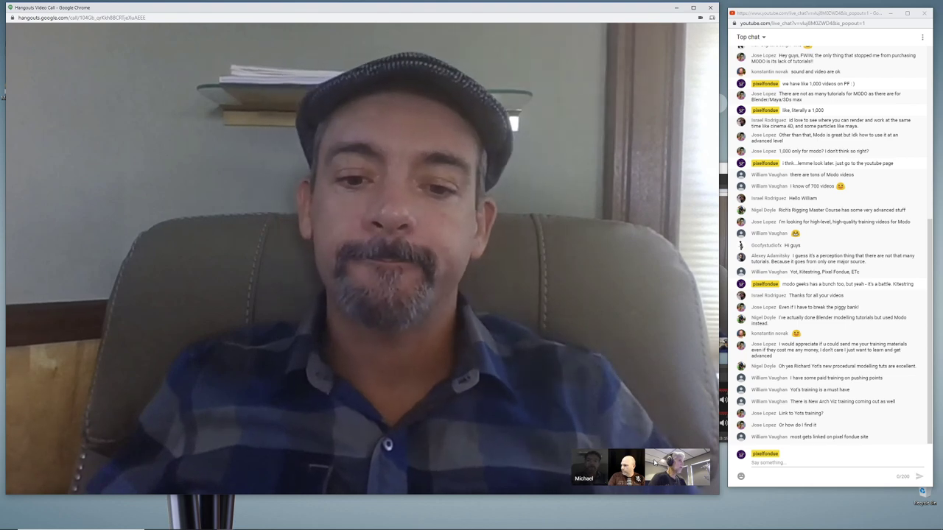
Enlarge the own camera feed in the video call and switch to Modo with the Graph Editor updates scene.
click(666, 468)
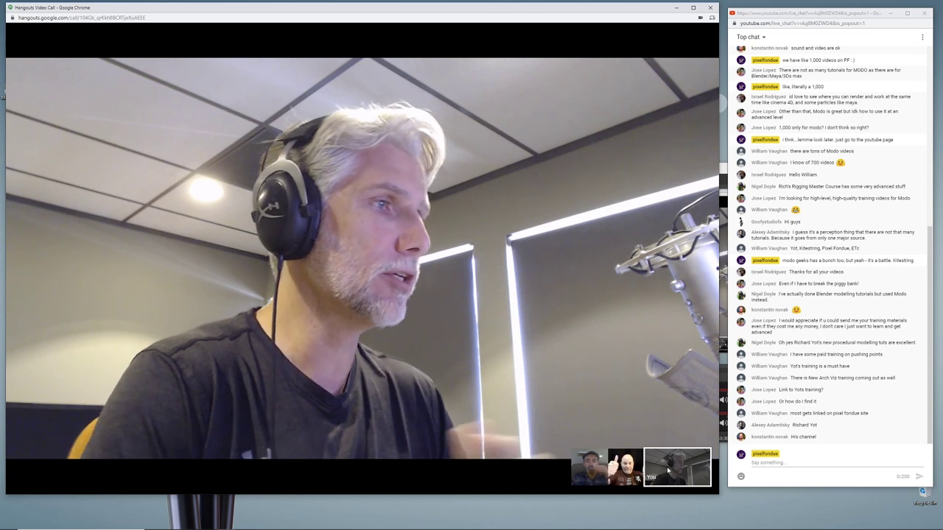
mouse_move(518, 527)
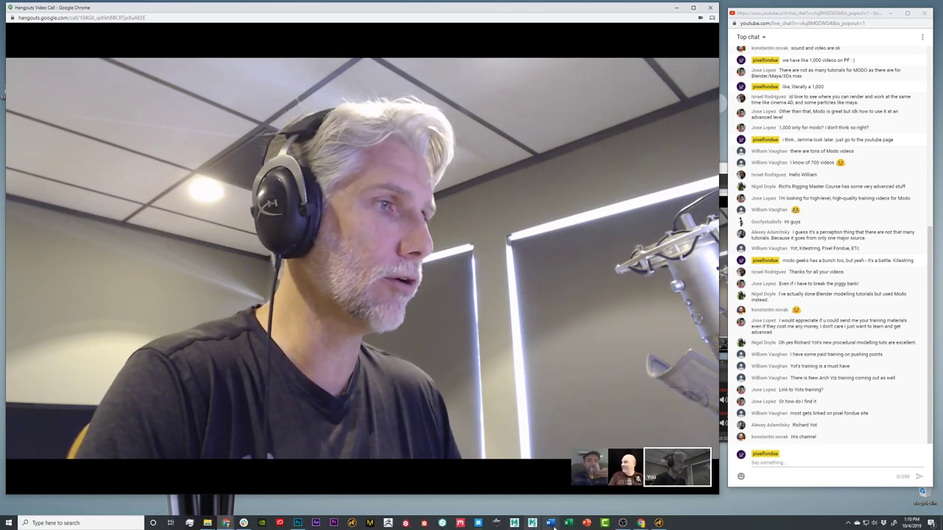
click(659, 523)
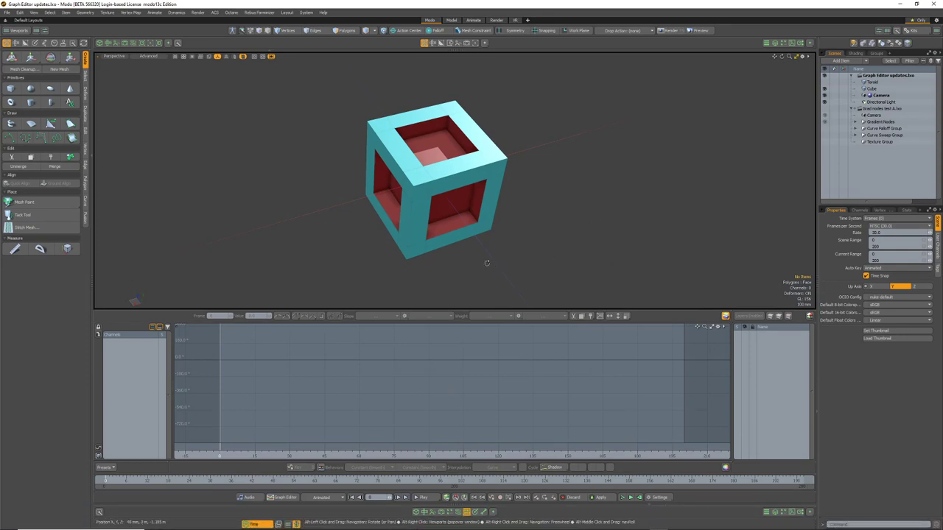
Scrub the timeline forward to frame 200 to review the cube's animated movement.
alt+drag(480, 268, 532, 232)
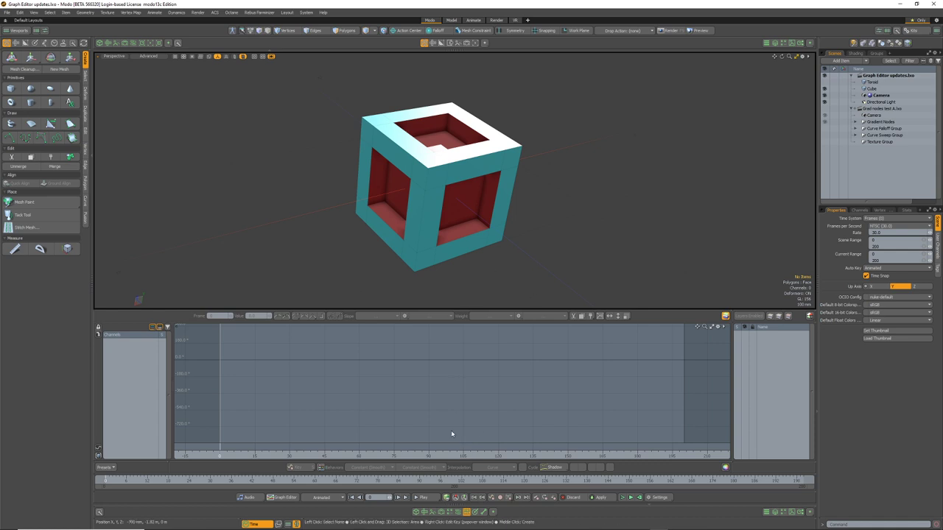
scroll(535, 241, down, 4)
alt+shift+drag(526, 226, 564, 207)
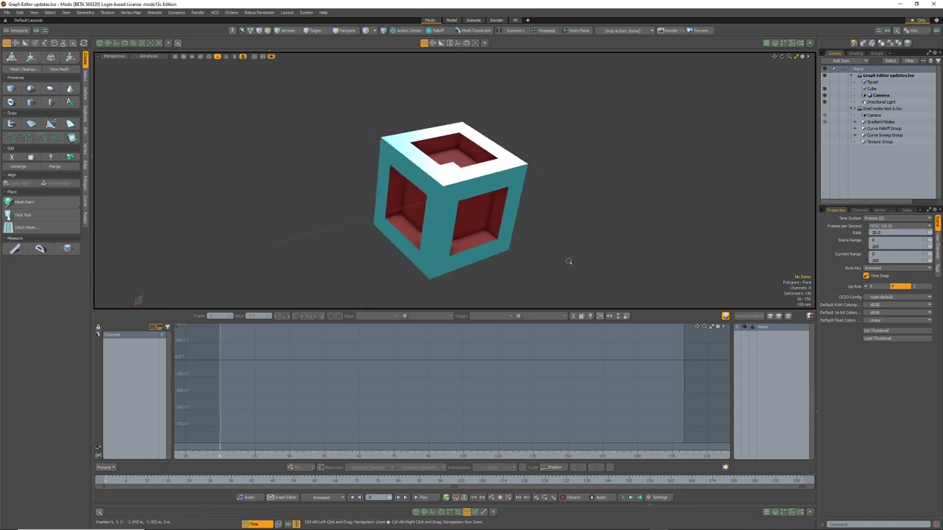
ctrl+alt+drag(569, 262, 472, 187)
ctrl+alt+drag(472, 187, 480, 230)
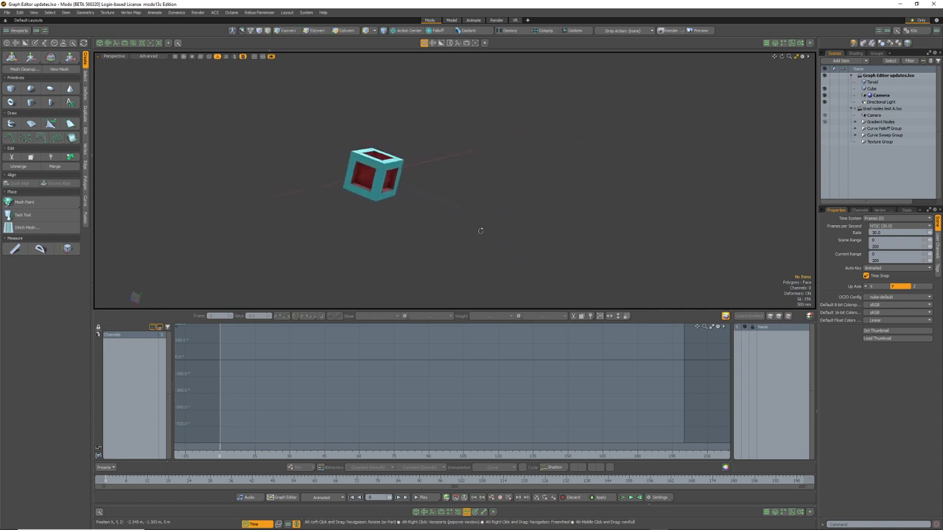
drag(107, 480, 447, 453)
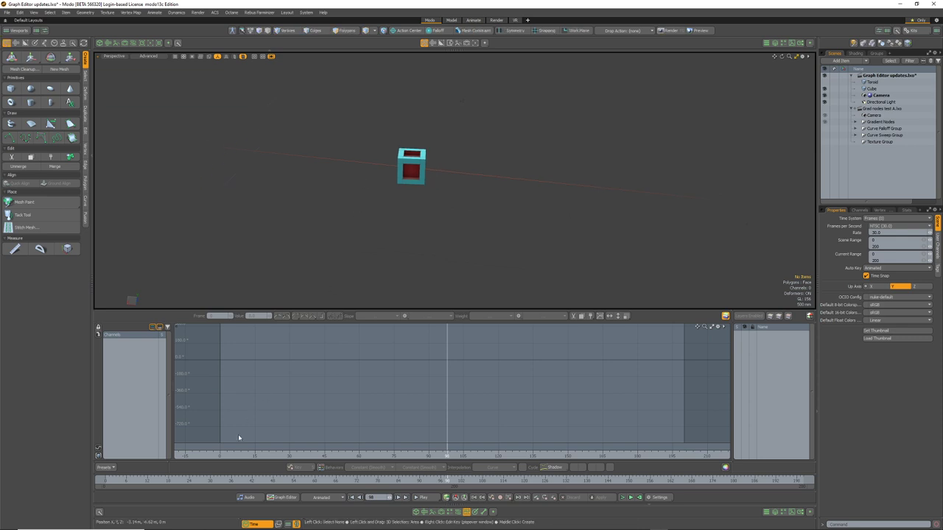
drag(258, 453, 685, 453)
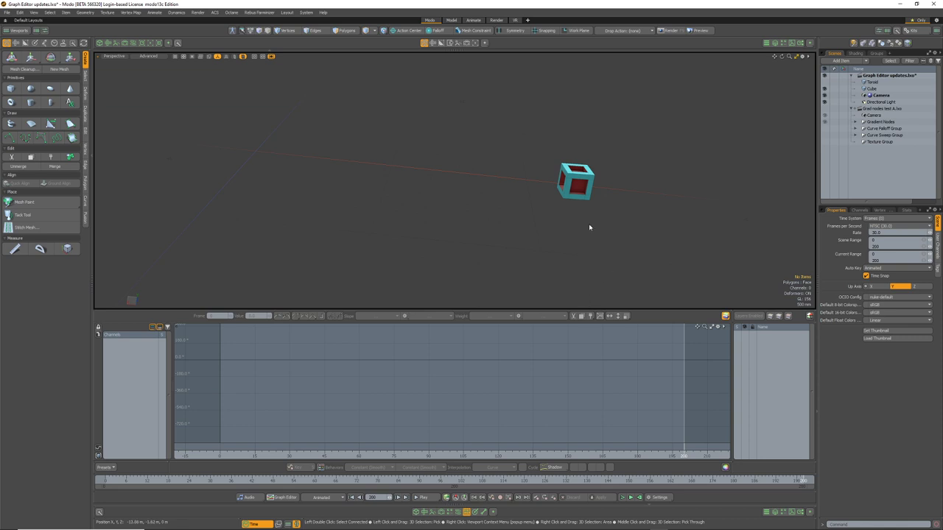
Select the cube and display only its Position X, Y and Z curves, normalized, in the Graph Editor.
click(585, 201)
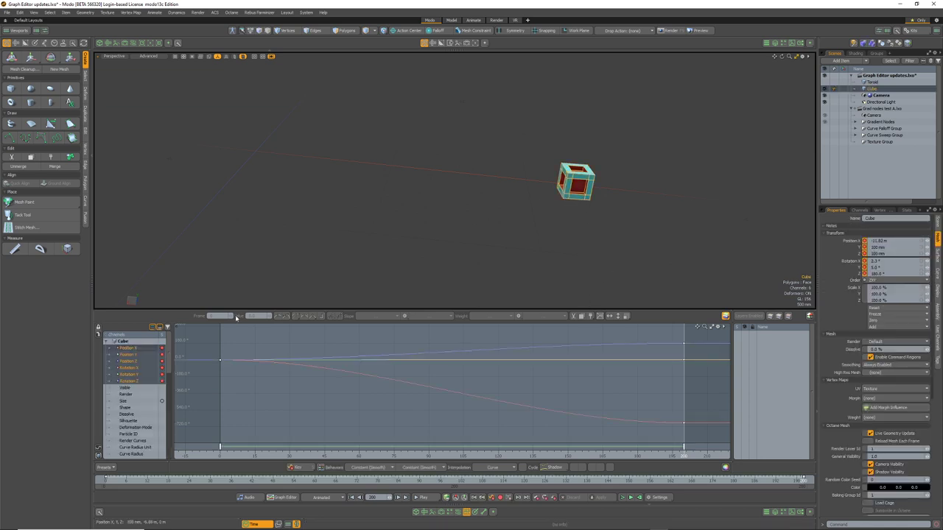
shift+click(130, 361)
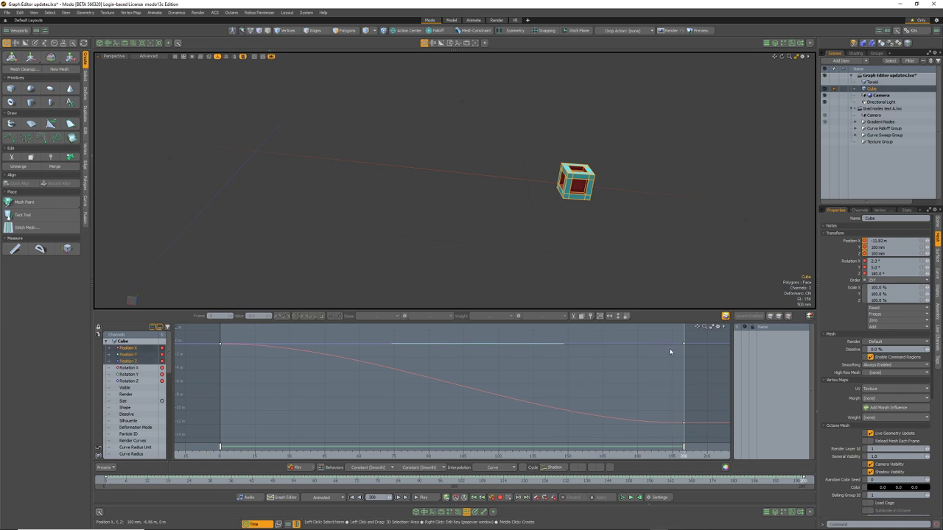
ctrl+alt+drag(663, 337, 628, 328)
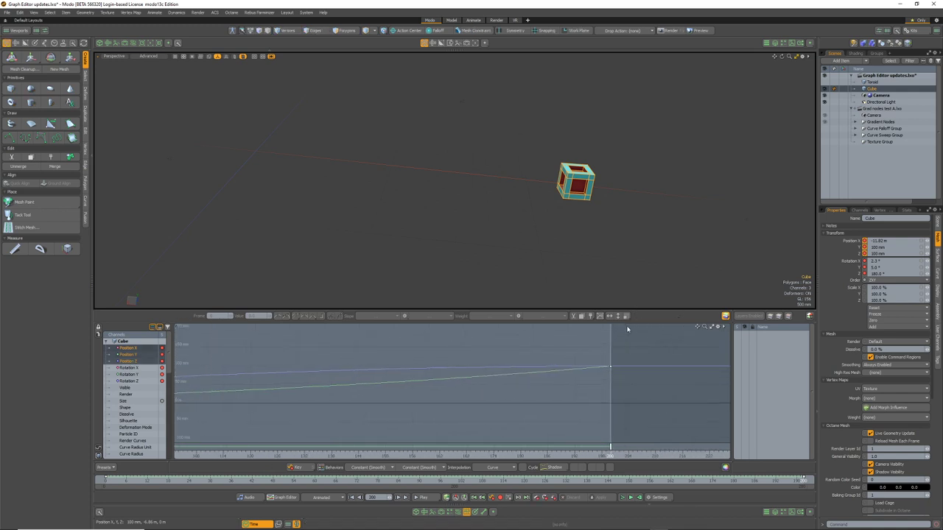
ctrl+alt+drag(594, 377, 537, 378)
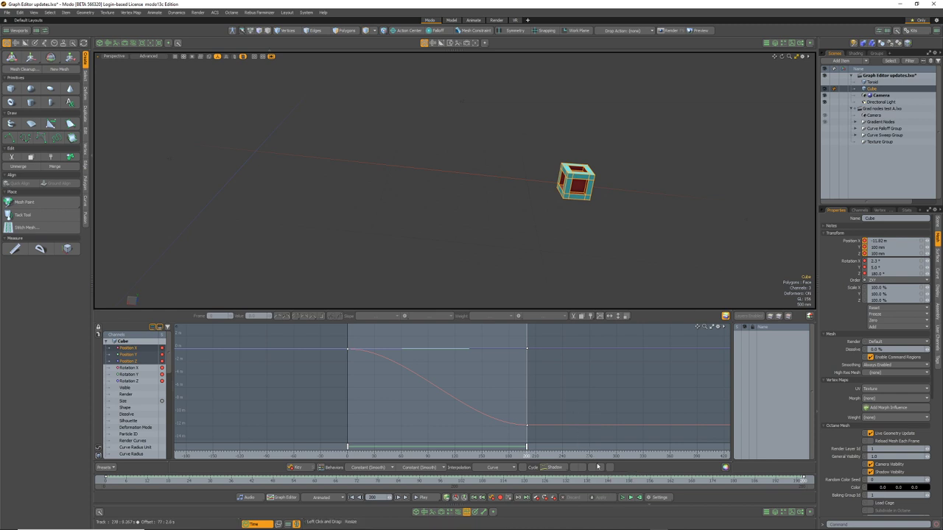
click(592, 470)
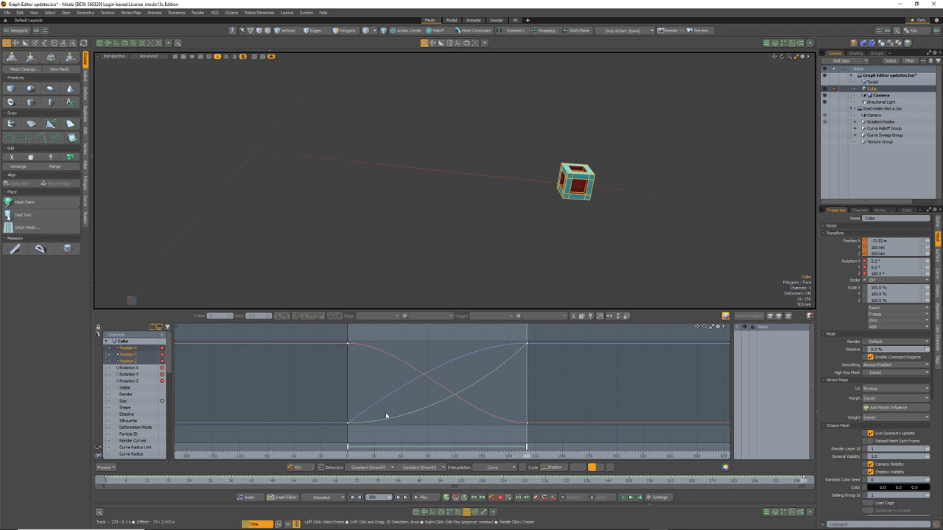
ctrl+alt+drag(415, 383, 496, 376)
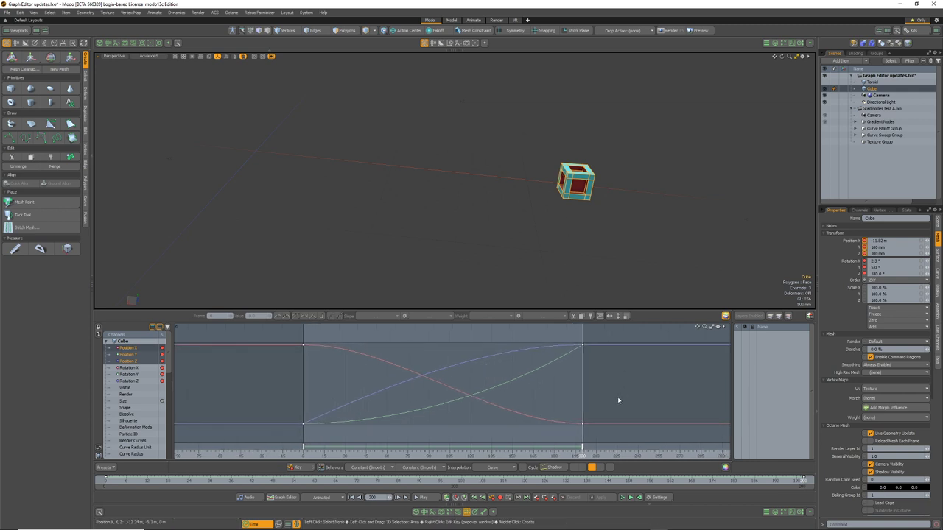
Lower the Position X key at frame 200 to about -12 m in the normalized graph.
drag(594, 424, 595, 422)
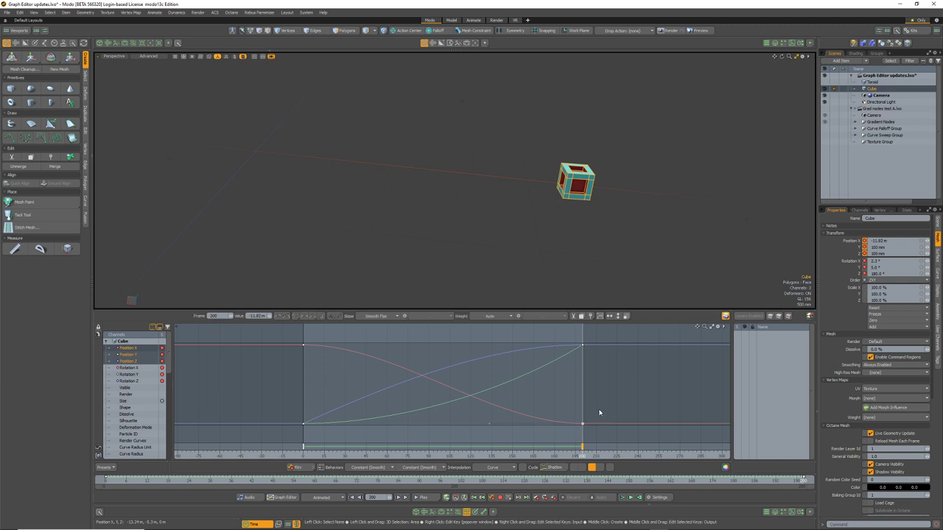
mouse_move(600, 411)
middle_down()
mouse_move(600, 382)
mouse_move(597, 399)
middle_up()
mouse_move(597, 398)
mouse_down()
mouse_move(594, 414)
mouse_move(597, 378)
mouse_move(596, 412)
mouse_up()
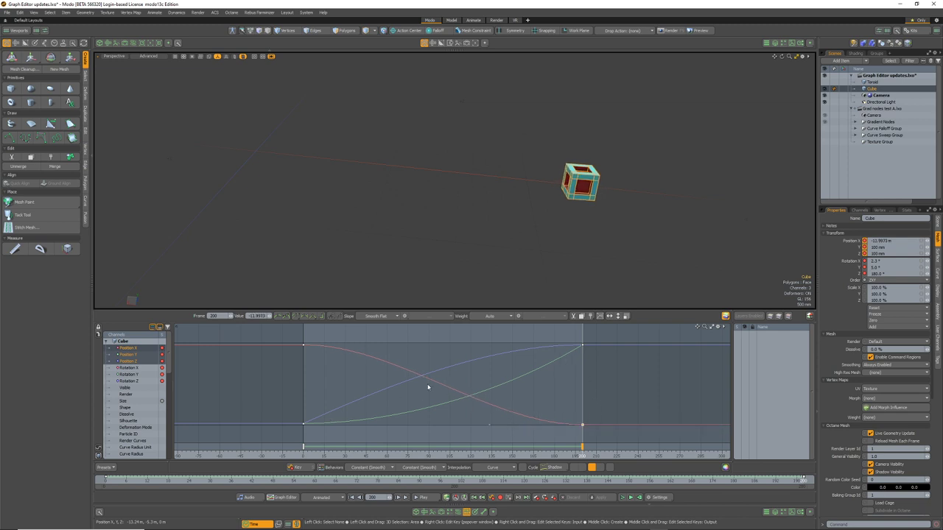
alt+right_drag(589, 354, 548, 374)
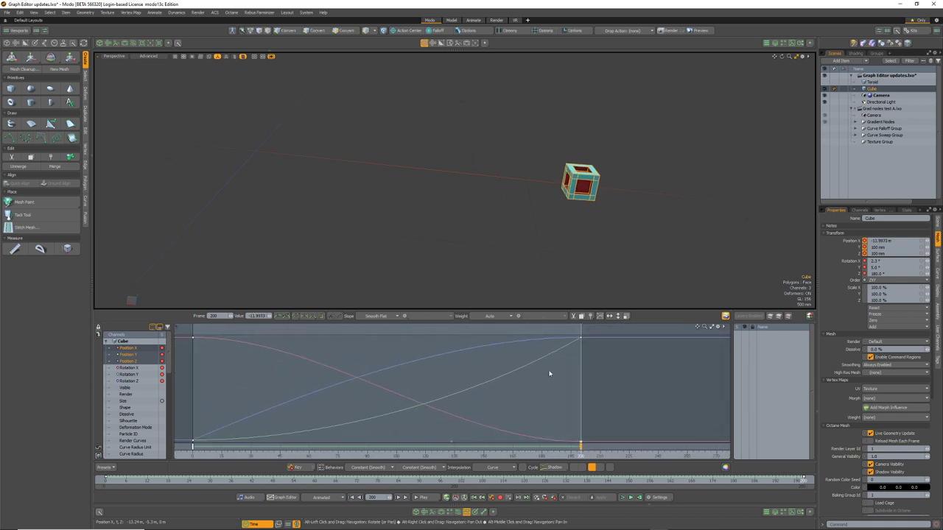
With all position curves shown, adjust the frame 200 keys to about 67 mm for Position Y and -11.88 m for Position X.
click(129, 354)
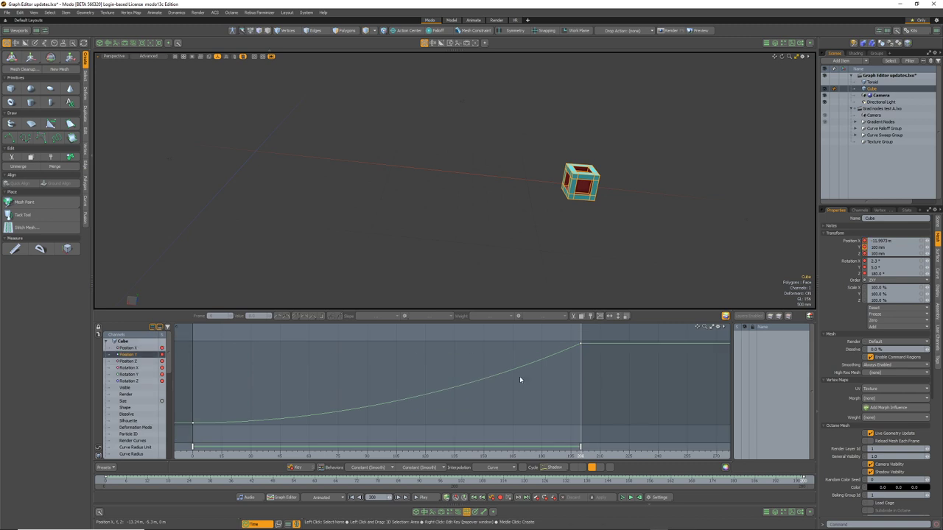
drag(129, 348, 129, 361)
click(581, 343)
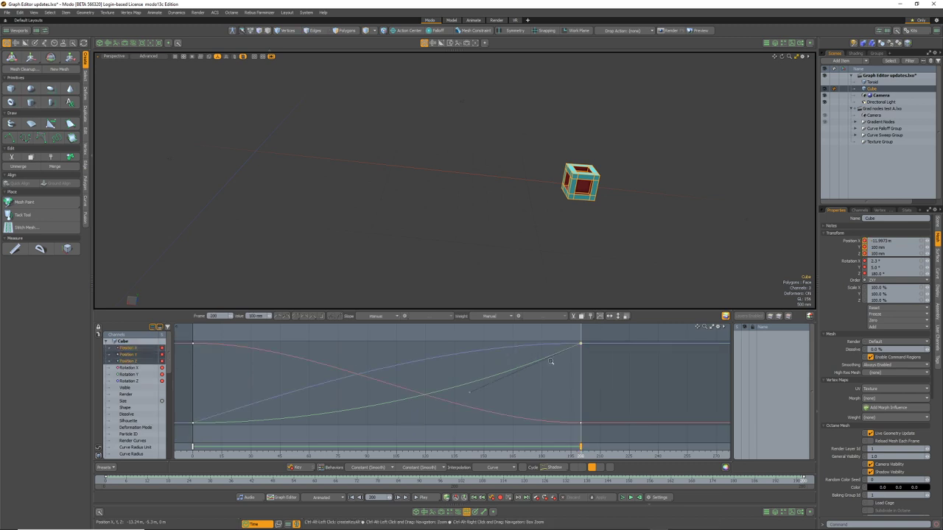
right_drag(551, 361, 568, 407)
key(a)
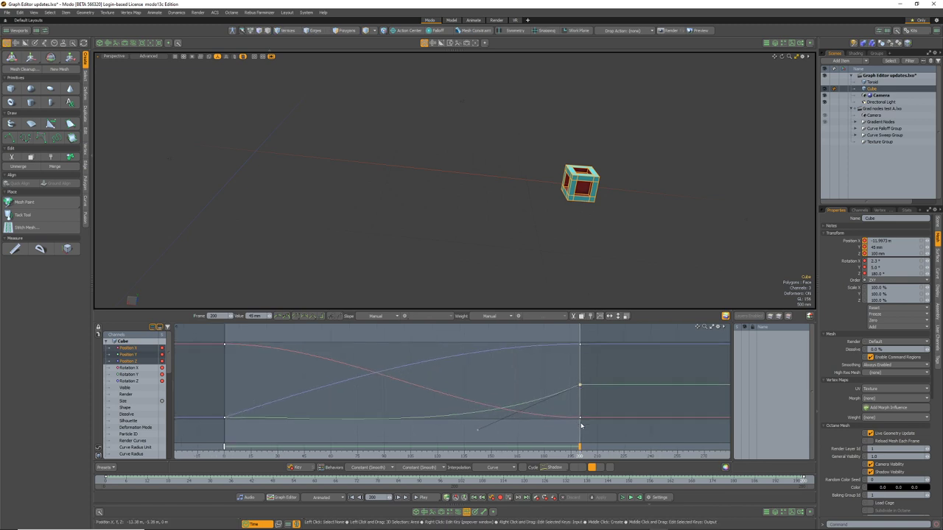
middle_drag(587, 392, 587, 381)
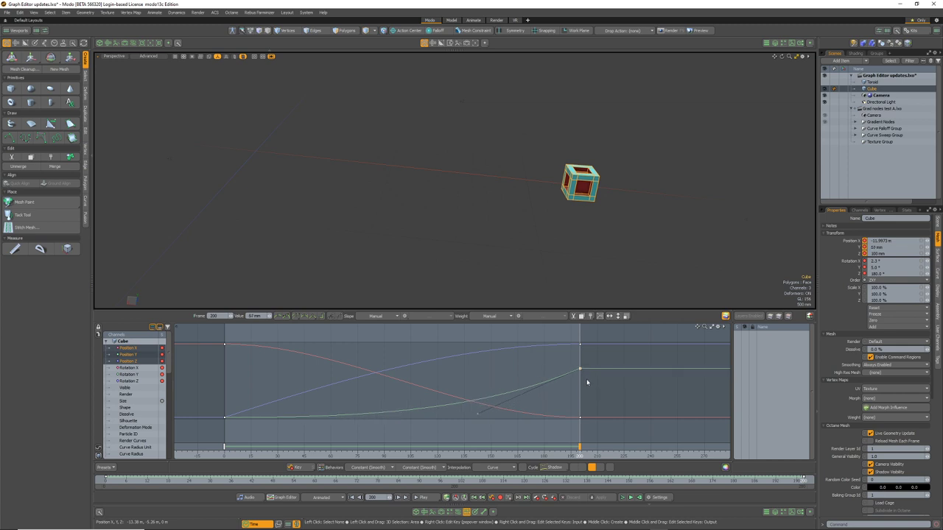
ctrl+alt+drag(587, 380, 593, 403)
mouse_move(592, 403)
middle_down()
mouse_move(598, 377)
mouse_move(593, 402)
middle_up()
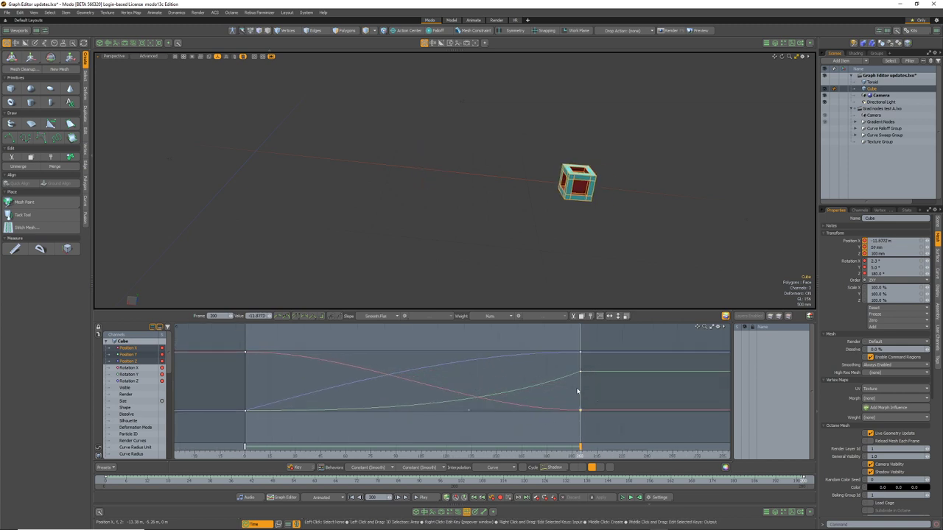
Compare the cube's rotation curves by graphing Rotation X, Y and Z together in normalized display.
click(592, 467)
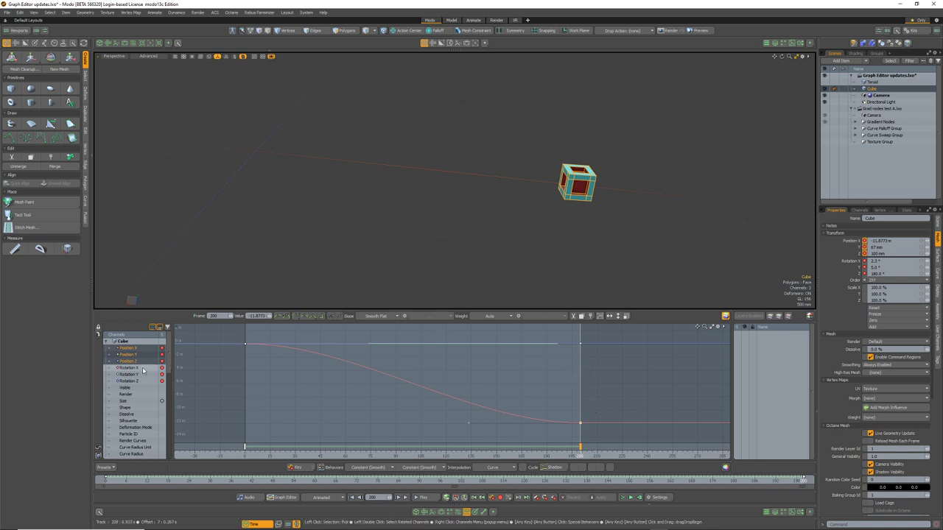
drag(141, 375, 141, 381)
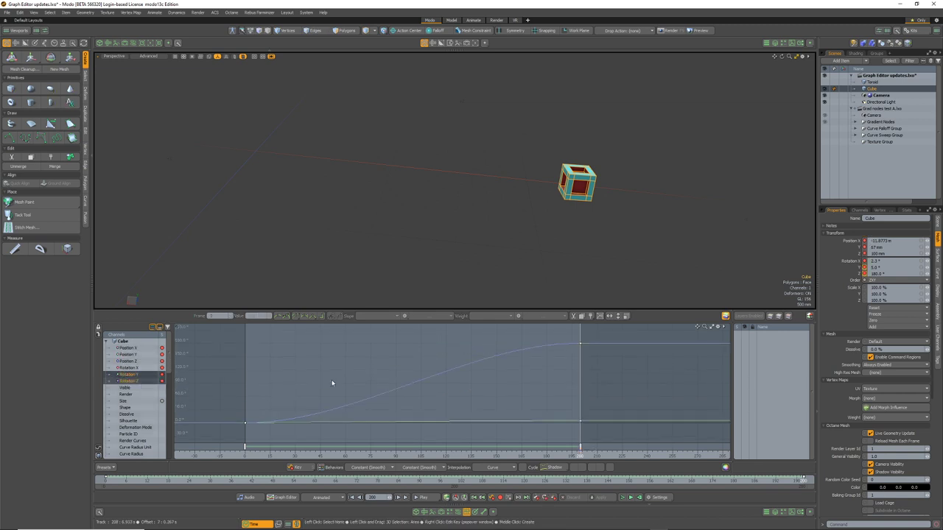
click(592, 468)
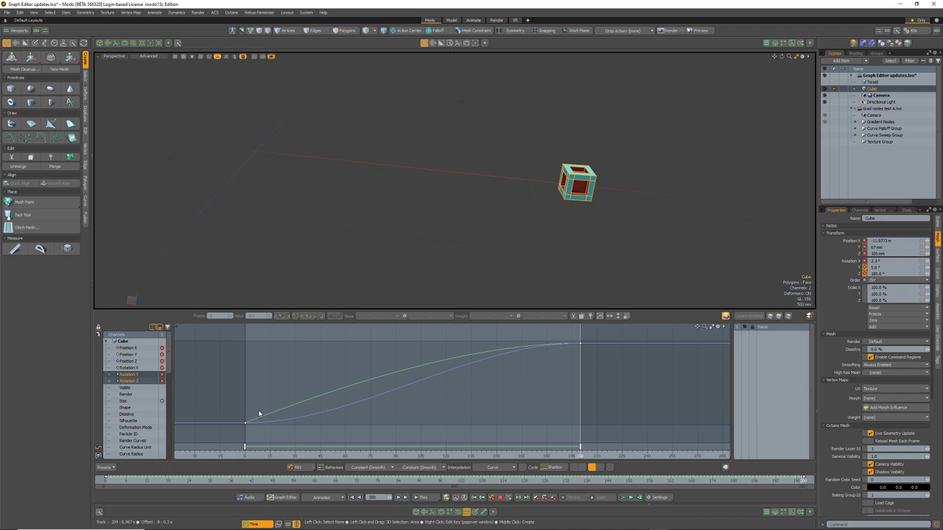
shift+click(129, 368)
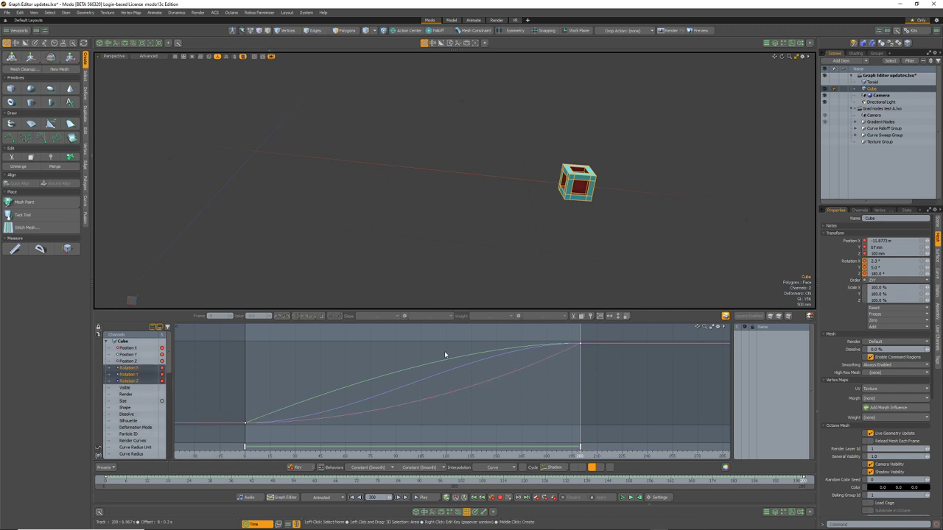
Change the rotation curves from normalized to stacked display and select the Rotation X key at frame 200.
click(592, 468)
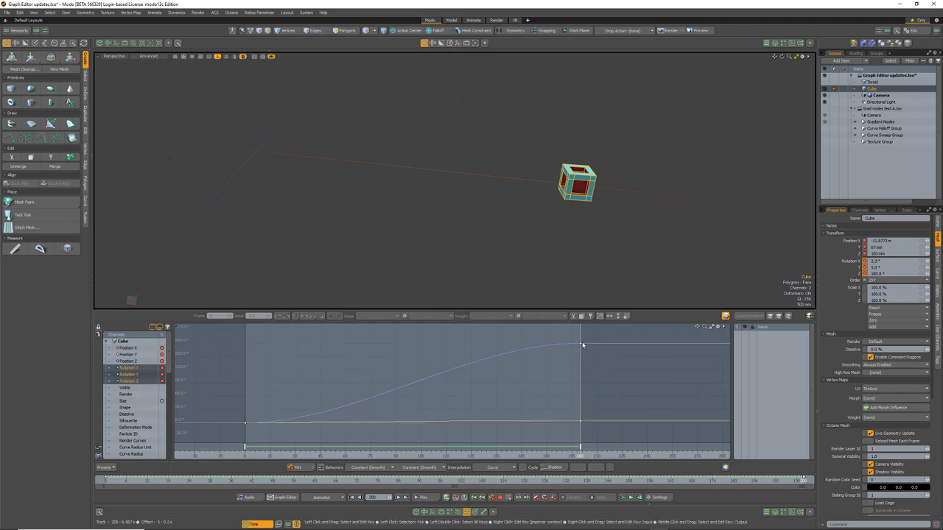
ctrl+alt+drag(583, 345, 573, 373)
alt+drag(578, 412, 539, 379)
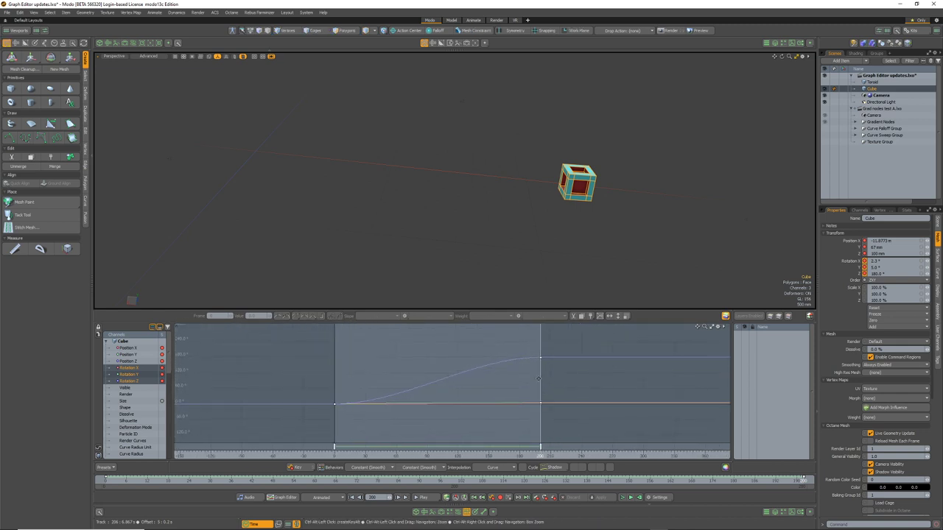
click(600, 468)
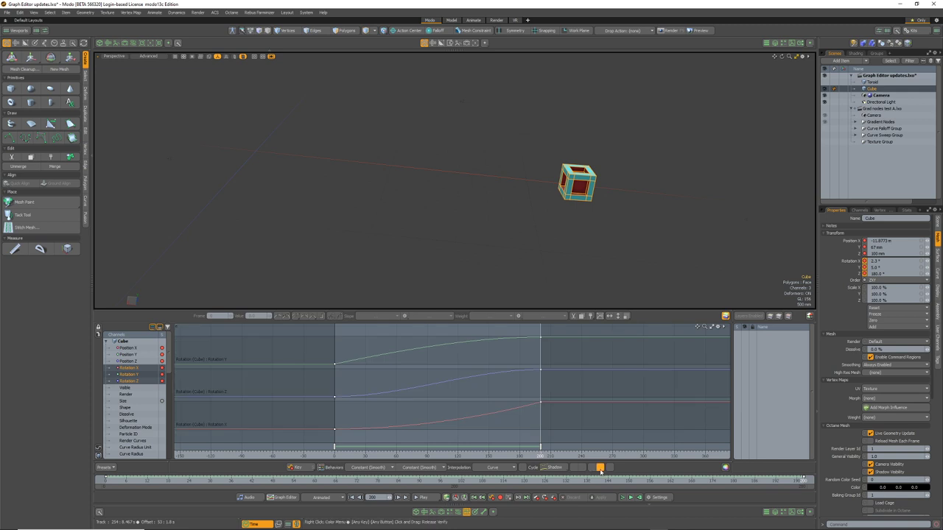
ctrl+alt+drag(447, 356, 465, 361)
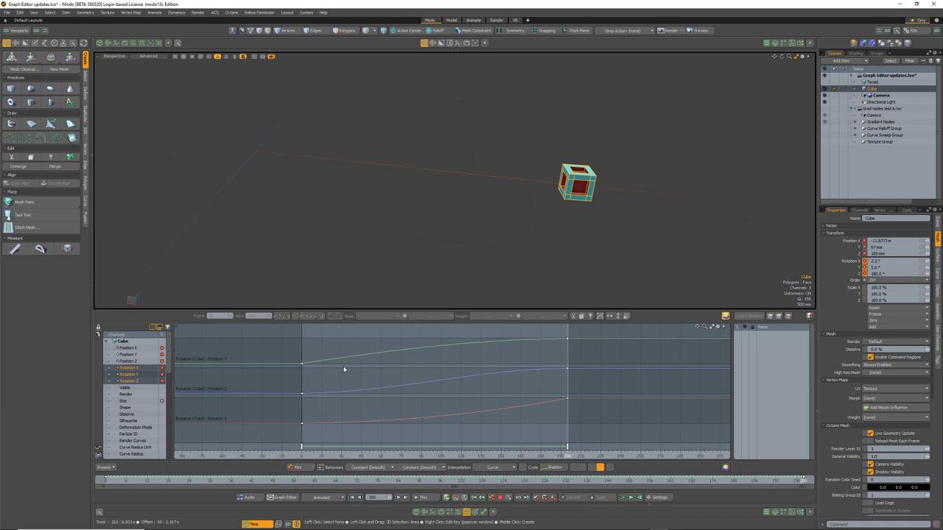
alt+drag(519, 380, 580, 401)
middle_drag(580, 403, 579, 405)
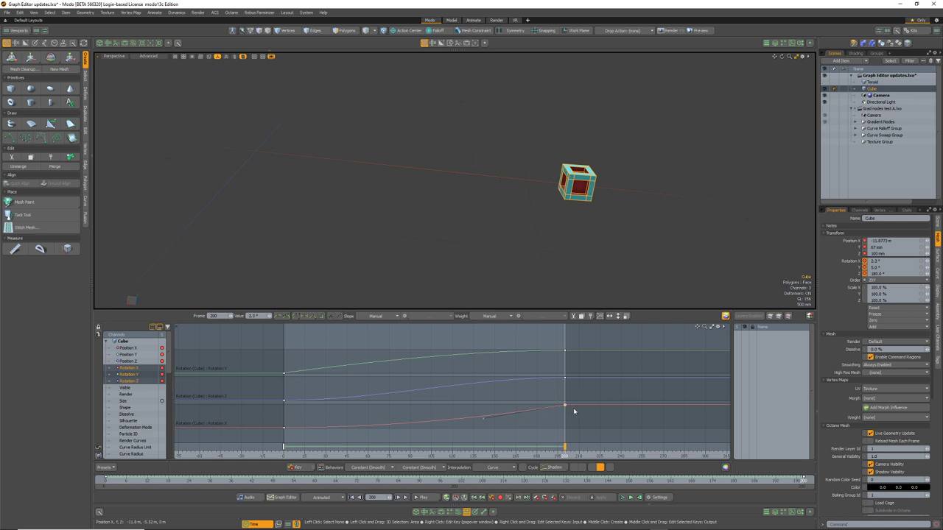
Graph only the cube's Position X channel and overlay its two additional cyan and purple analysis curves.
click(129, 348)
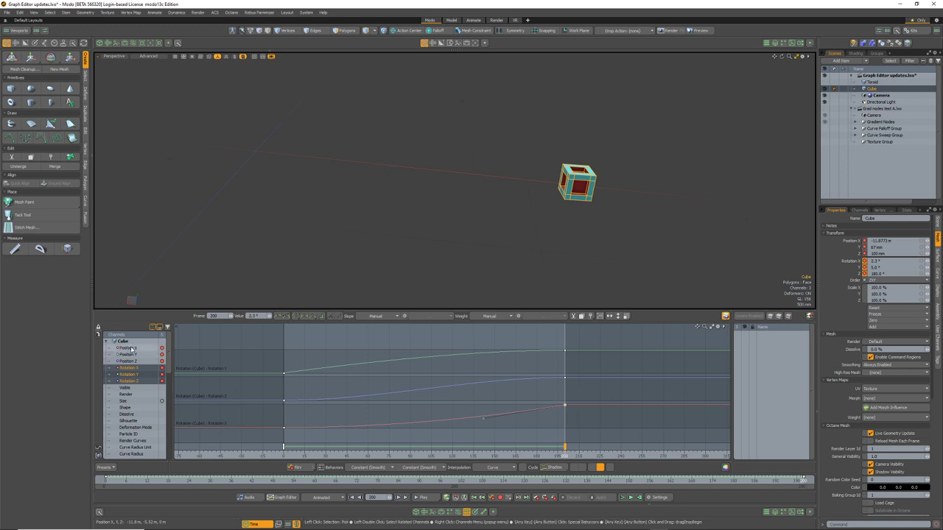
click(574, 469)
click(582, 469)
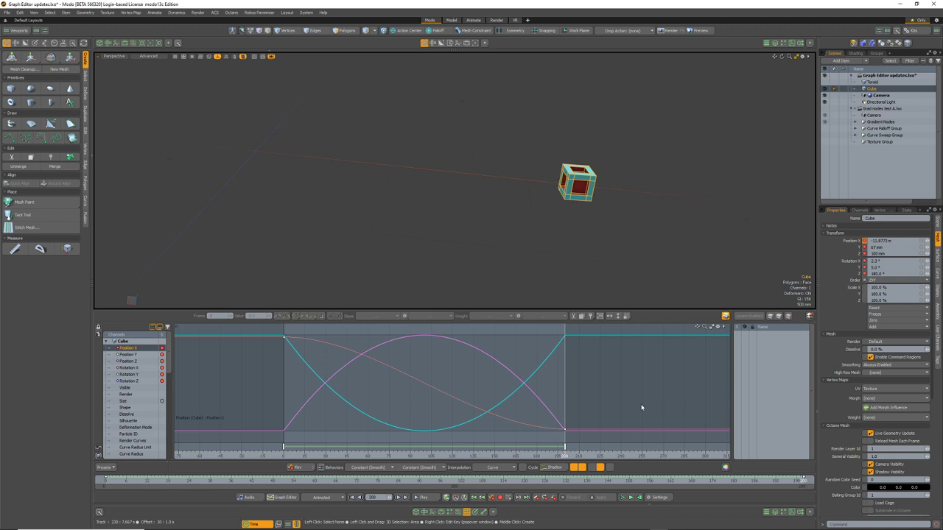
Hide the two overlaid analysis curves and return the Position X graph to its regular, unstacked display.
click(573, 468)
click(581, 469)
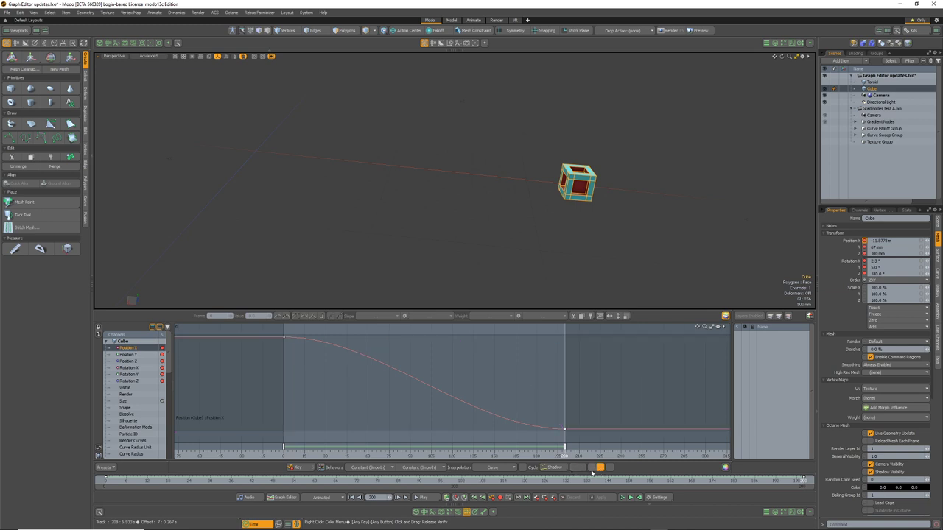
click(591, 468)
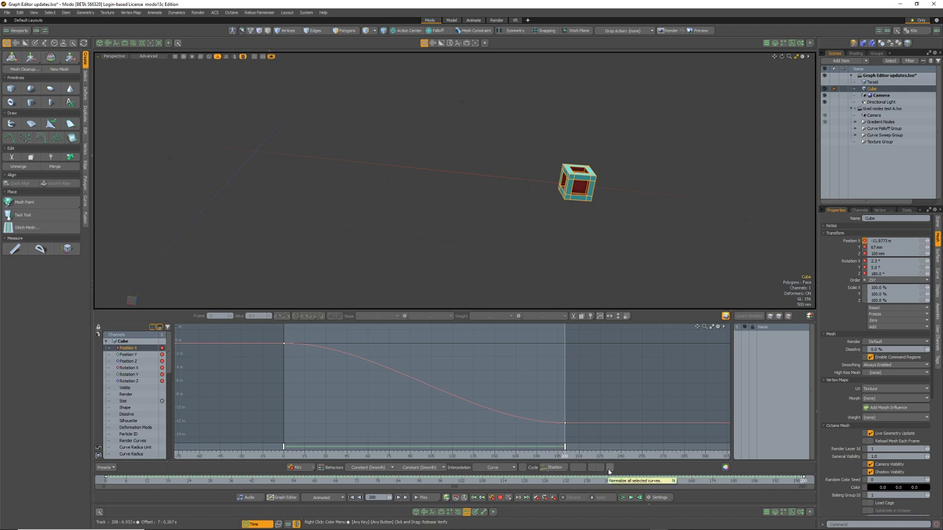
Graph all the cube's position and rotation channels together, only Position X with Position Z, and finally Rotation Y alone.
drag(129, 348, 135, 381)
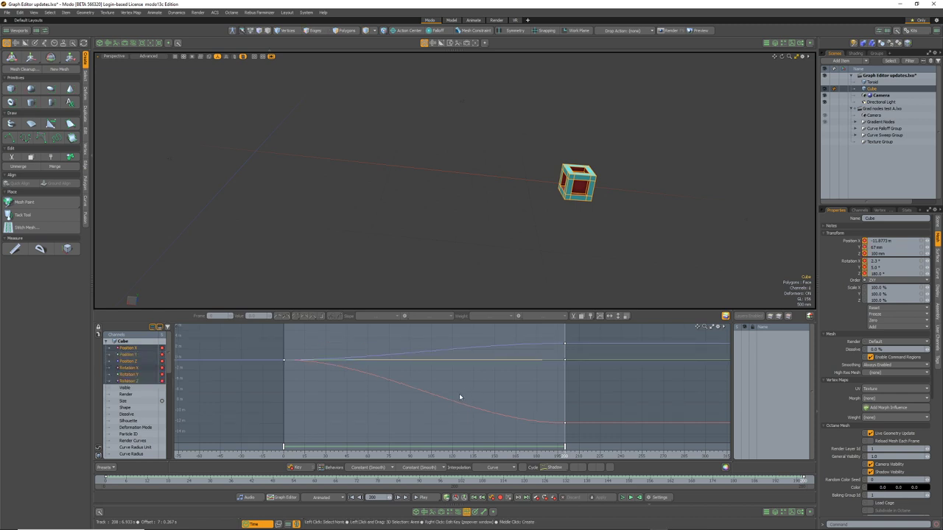
click(129, 348)
ctrl+click(129, 362)
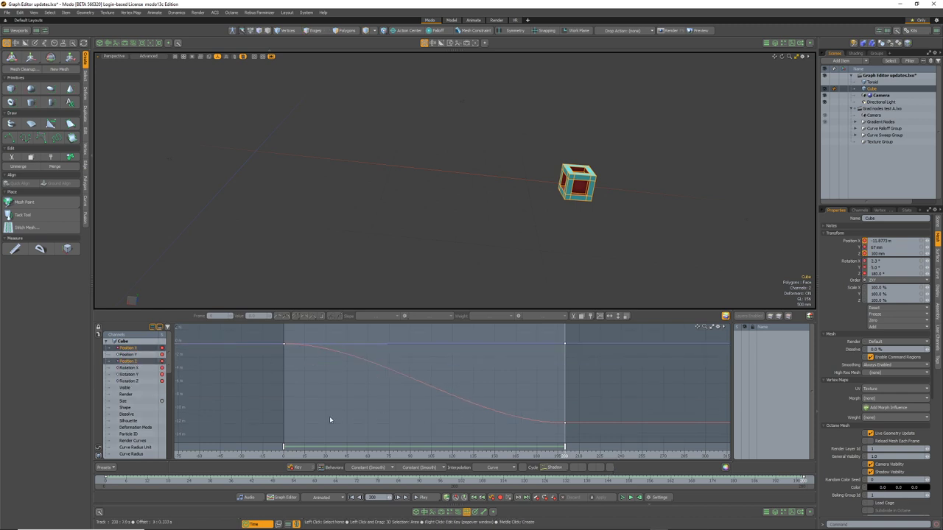
click(146, 374)
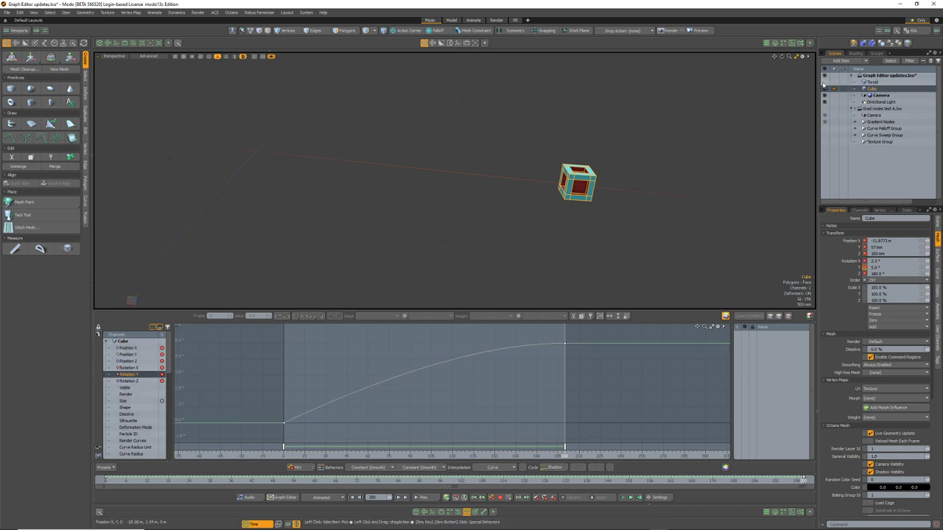
Make the Toroid visible and compare its channel curves with the cube's, leaving the Toroid selected.
click(825, 82)
alt+drag(409, 193, 414, 212)
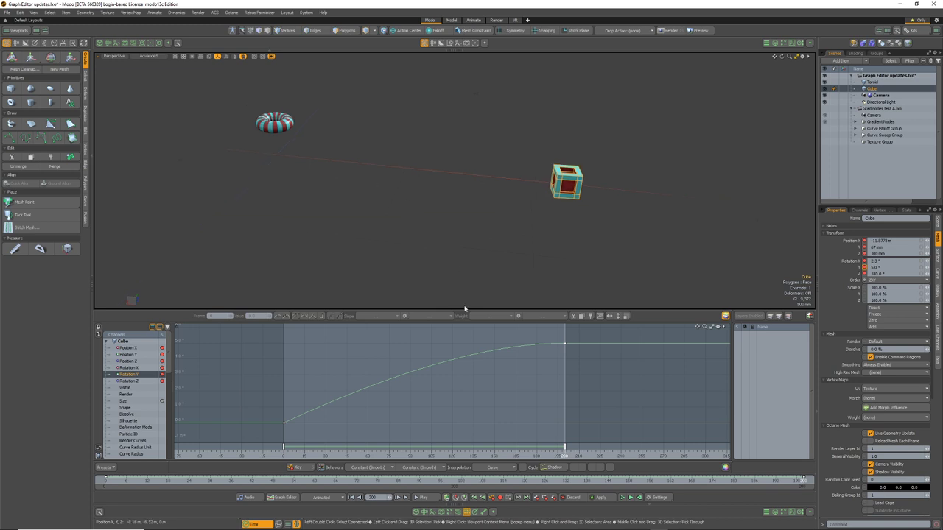
click(269, 129)
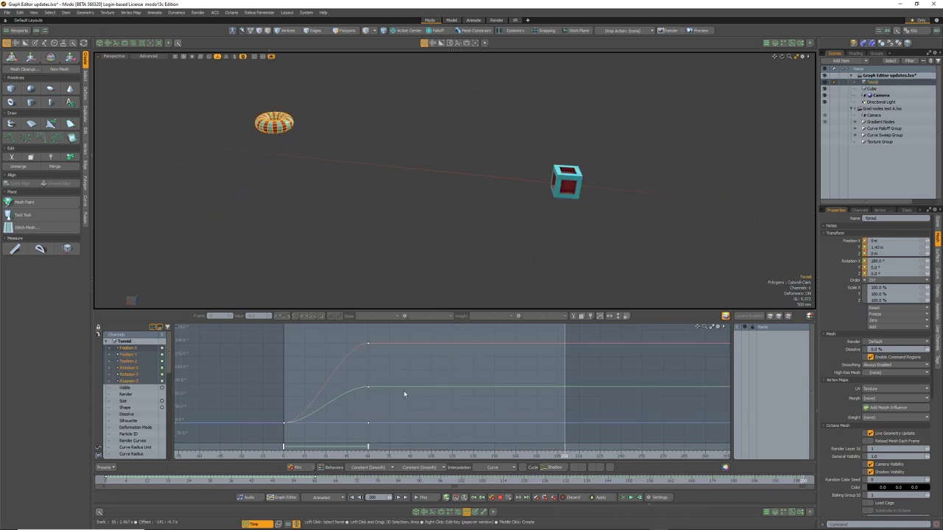
click(566, 182)
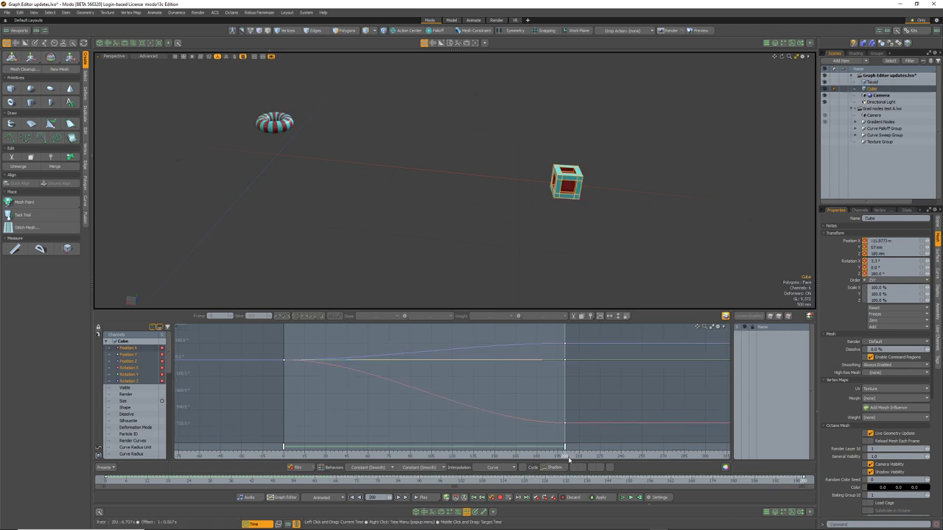
click(283, 131)
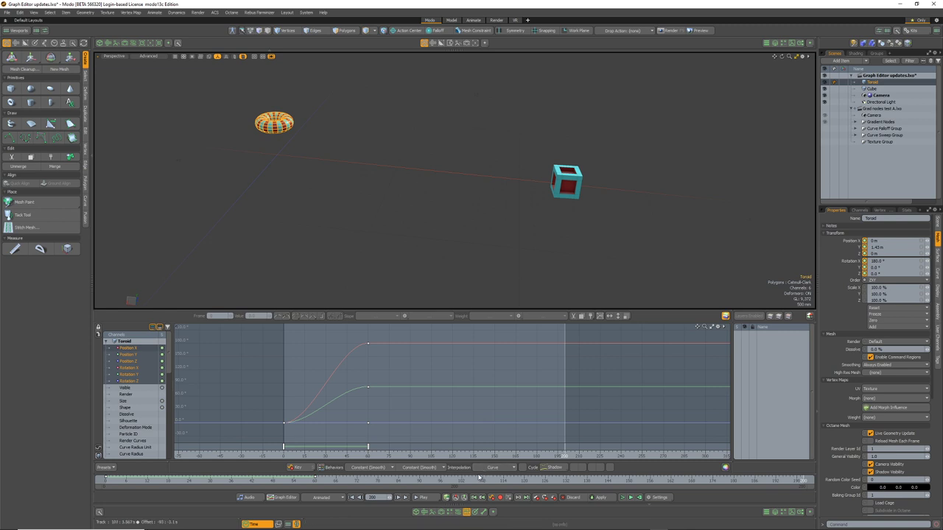
Enlarge the timeline to reveal the toroid's keyframe tracks, try narrowing its visible time range, and expand it back to the full range.
drag(472, 473, 471, 430)
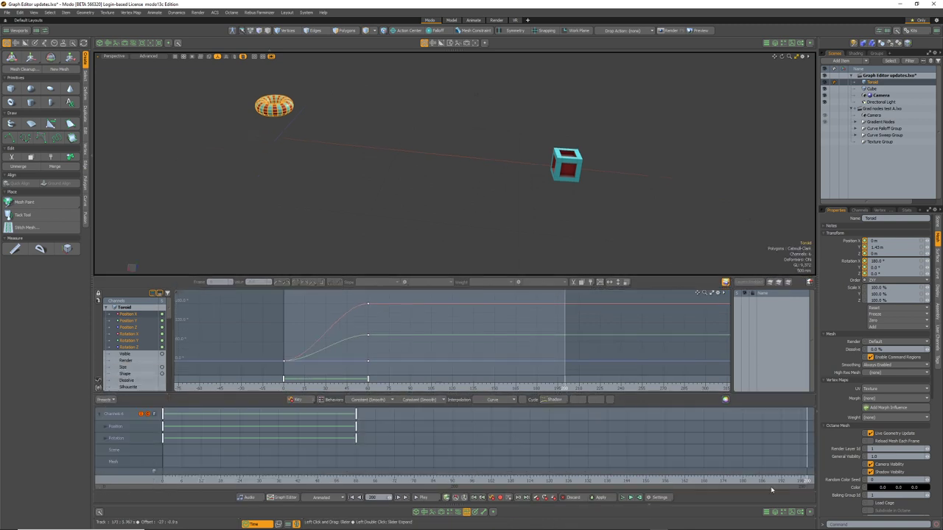
drag(809, 488, 486, 488)
drag(416, 487, 372, 488)
double_click(380, 489)
alt+shift+drag(461, 232, 484, 246)
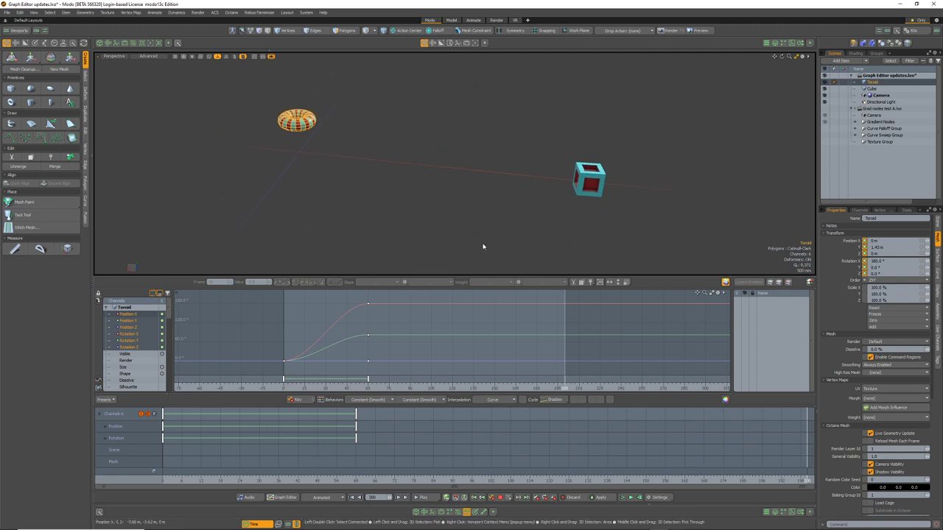
Fit the keyframe tracks to the toroid's keys, expand them to the full time range, and fit them to the keys again.
right_click(414, 237)
click(335, 134)
key(a)
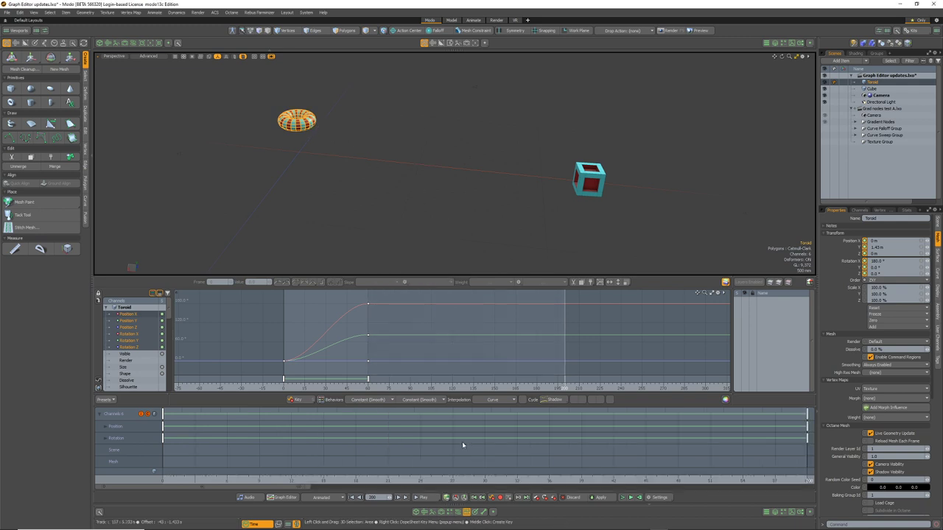
double_click(280, 490)
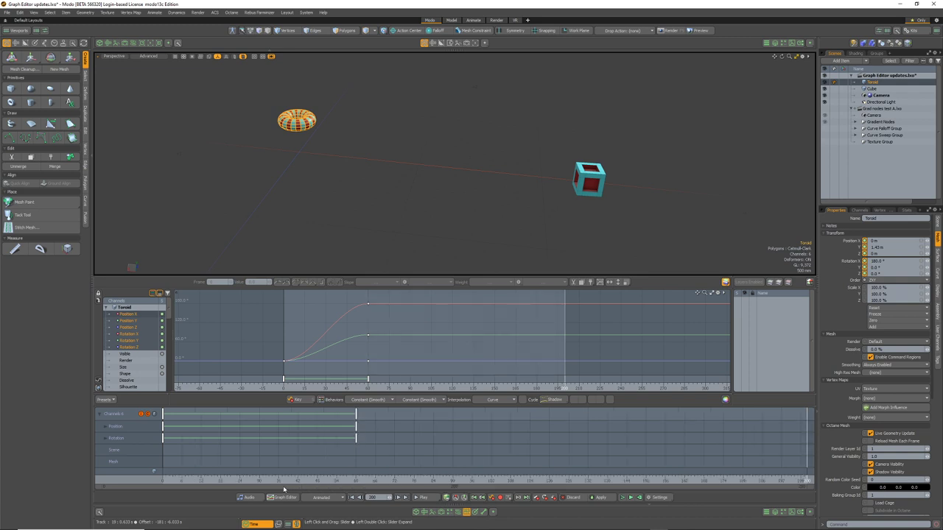
key(a)
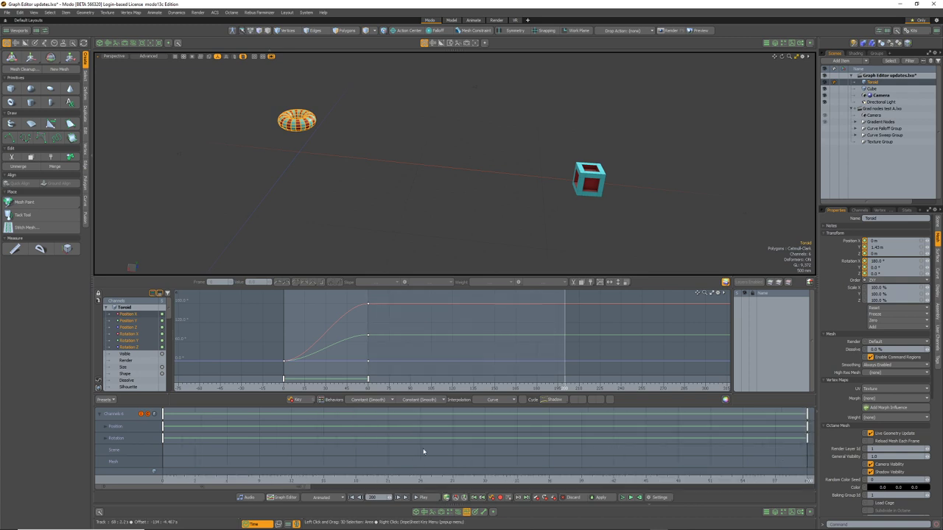
Change the toroid's curves to normalized display and from there to stacked display.
ctrl+alt+drag(337, 336, 462, 370)
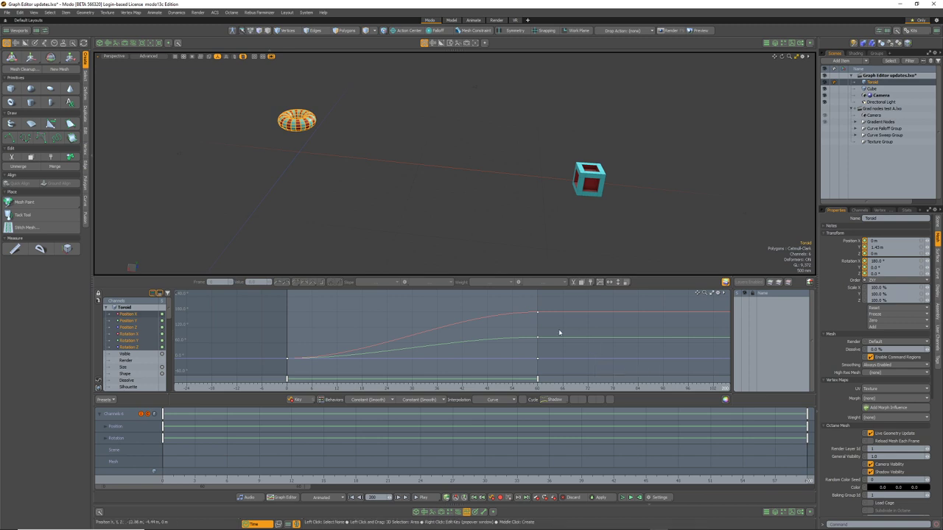
click(591, 400)
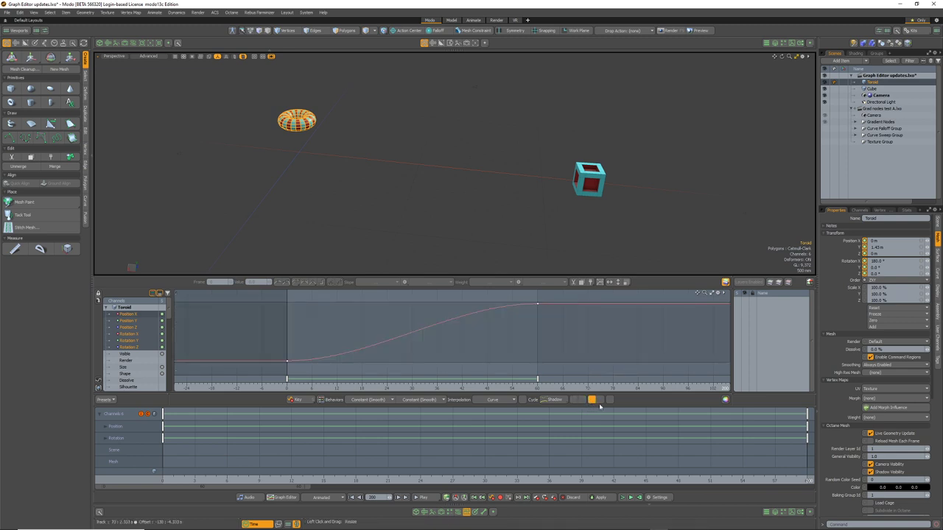
click(600, 401)
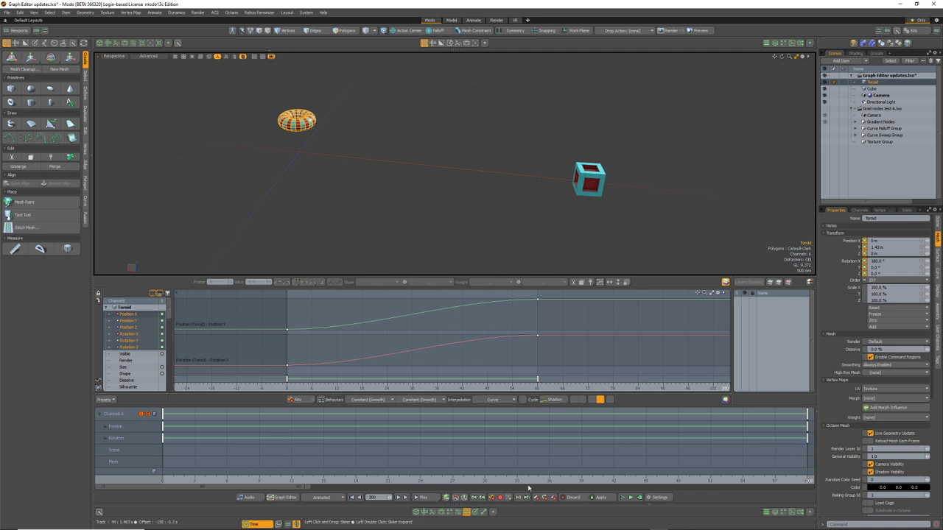
Return the toroid's curves to normalized display and pull the incoming tangent handles of the frame 60 keys downward together.
drag(310, 487, 365, 487)
ctrl+alt+drag(448, 345, 412, 343)
click(592, 401)
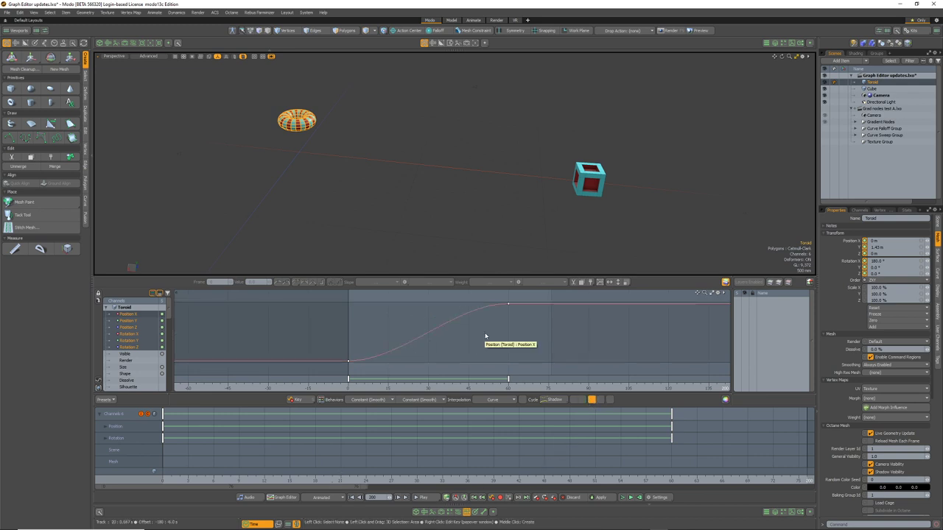
drag(492, 302, 524, 330)
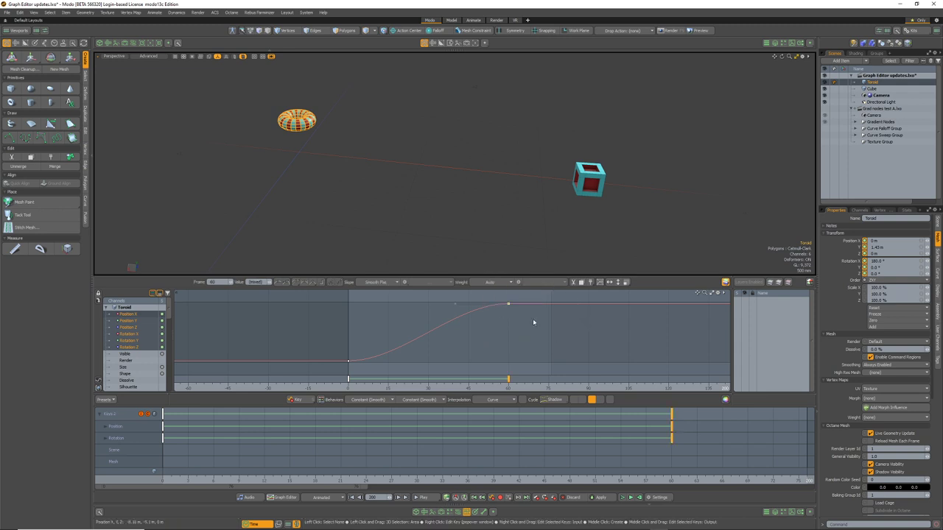
drag(456, 304, 441, 318)
Switch to the Hangouts video call in Chrome and bring up the YouTube live chat window beside it.
mouse_move(640, 523)
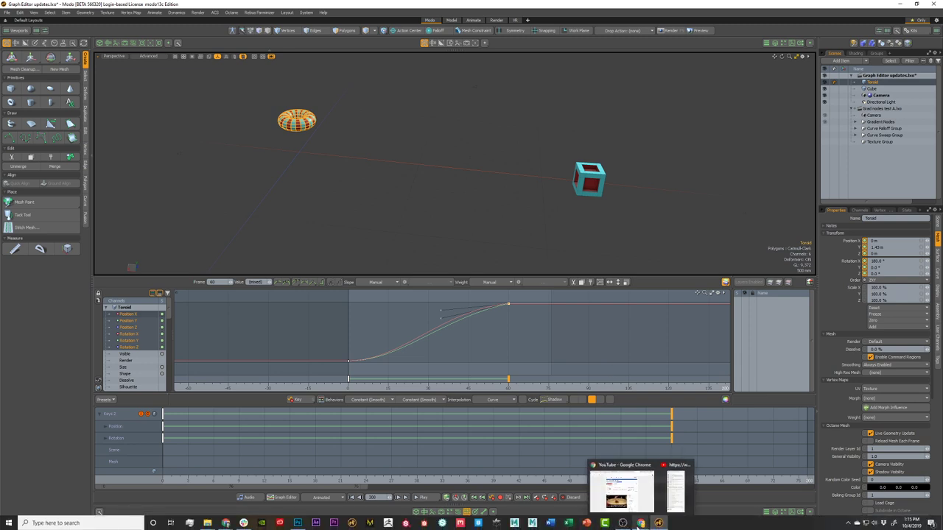
mouse_move(280, 524)
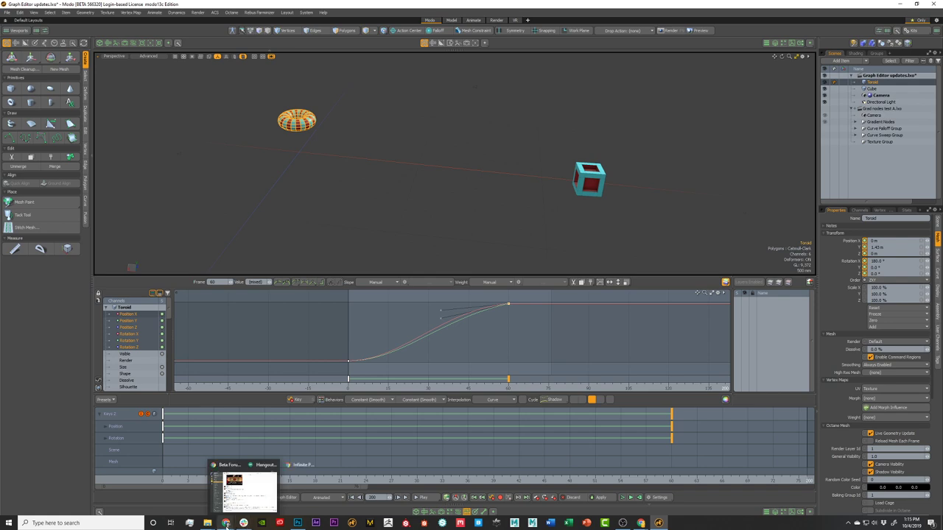
mouse_move(244, 523)
click(225, 490)
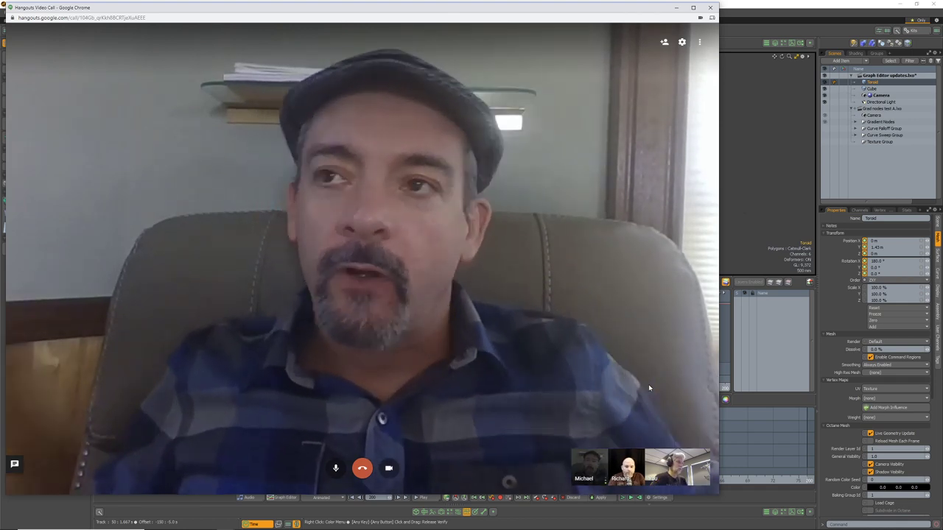
mouse_move(228, 526)
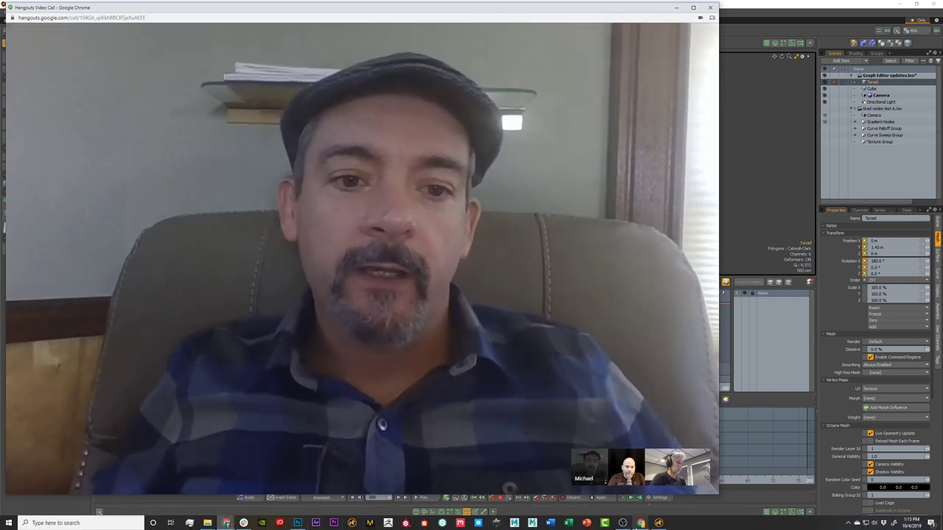
click(673, 498)
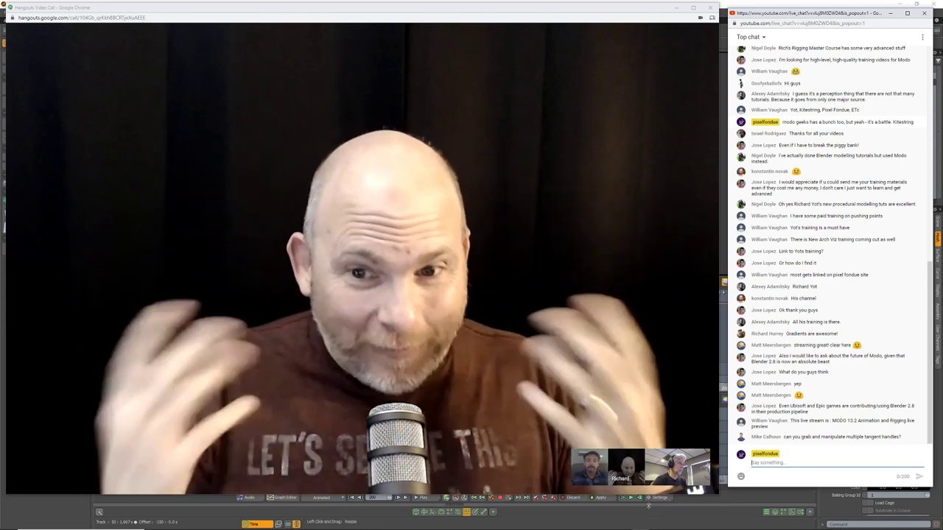
Show the host's own camera feed as the main picture in the Hangouts call.
mouse_move(652, 479)
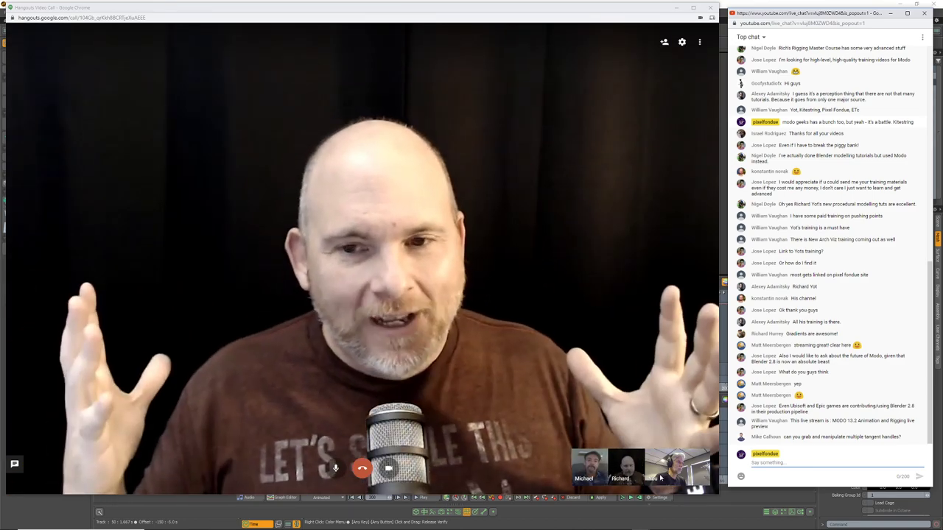
click(662, 476)
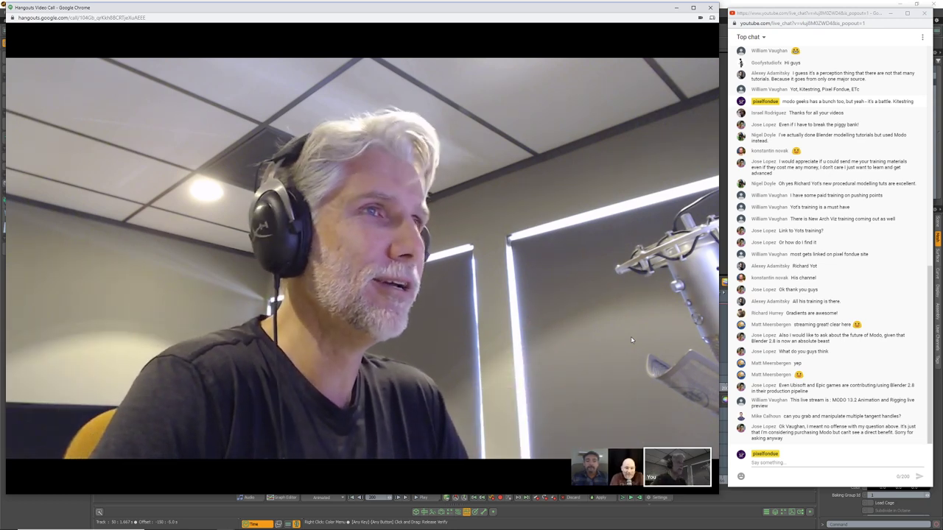
mouse_move(616, 459)
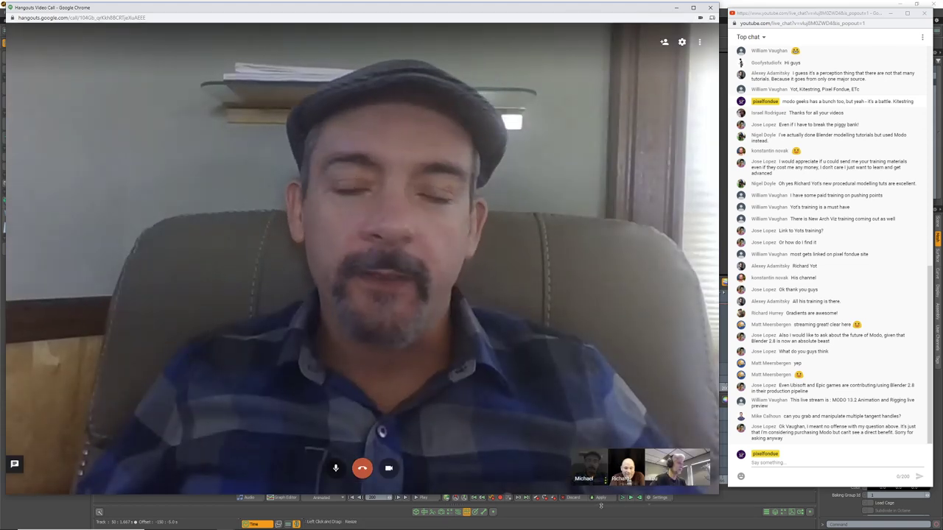
Return to Modo and graph only the toroid's Position X channel.
click(611, 518)
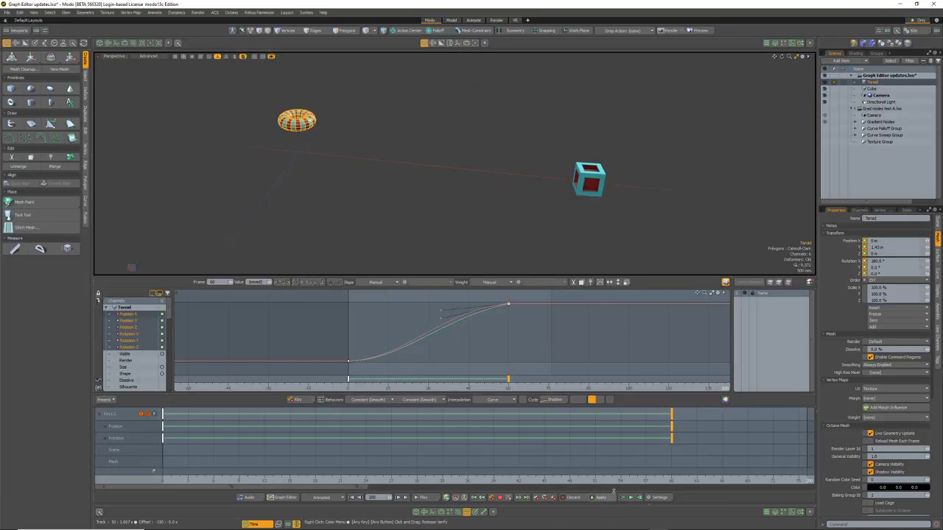
ctrl+alt+drag(488, 326, 508, 302)
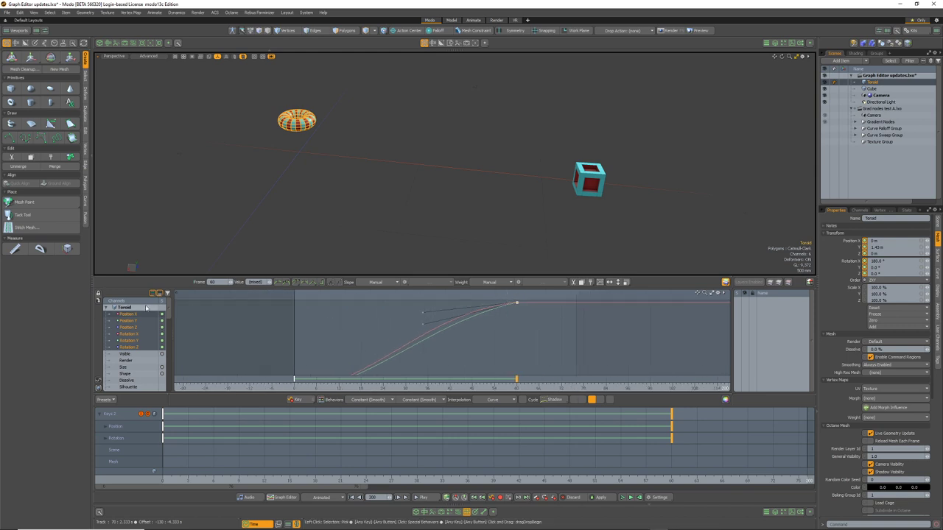
click(129, 314)
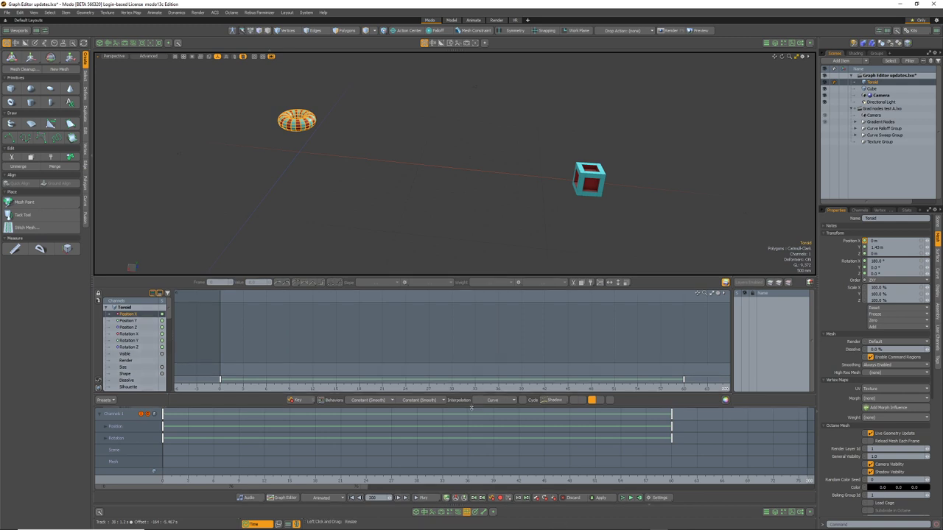
Select the cube and graph its Position X and Position Y channels together, framed in normalized display.
click(603, 203)
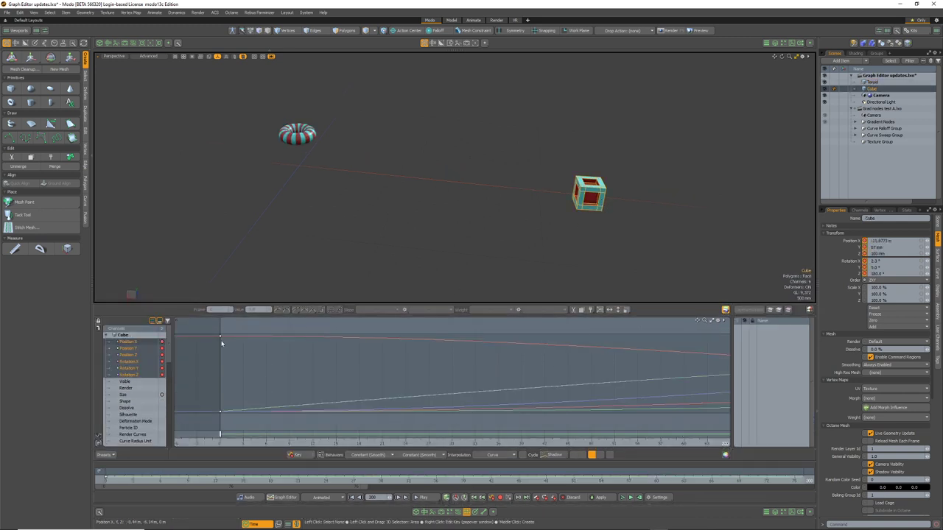
drag(129, 341, 137, 349)
key(a)
ctrl+alt+drag(602, 391, 557, 391)
Select the frame 200 keys of both position curves and move their incoming tangent handles together.
drag(590, 337, 617, 354)
shift+drag(616, 396, 590, 412)
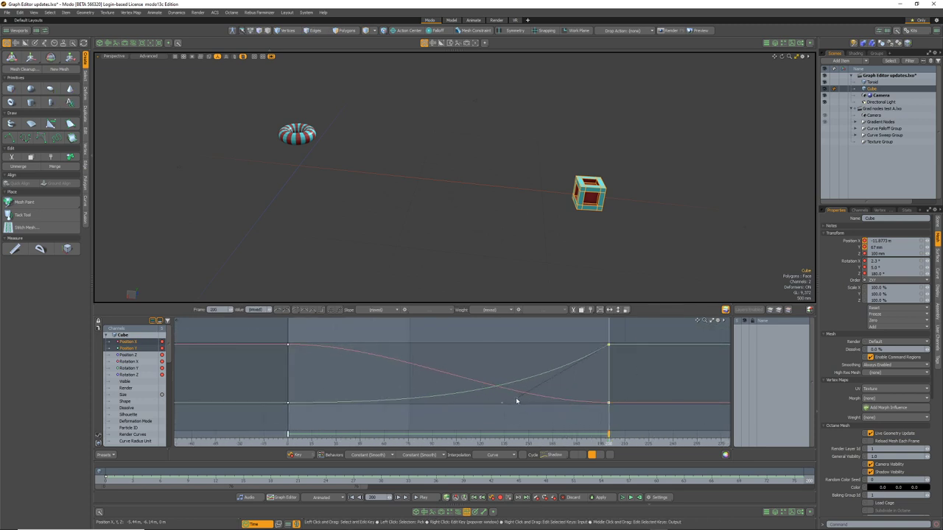
shift+drag(502, 402, 506, 402)
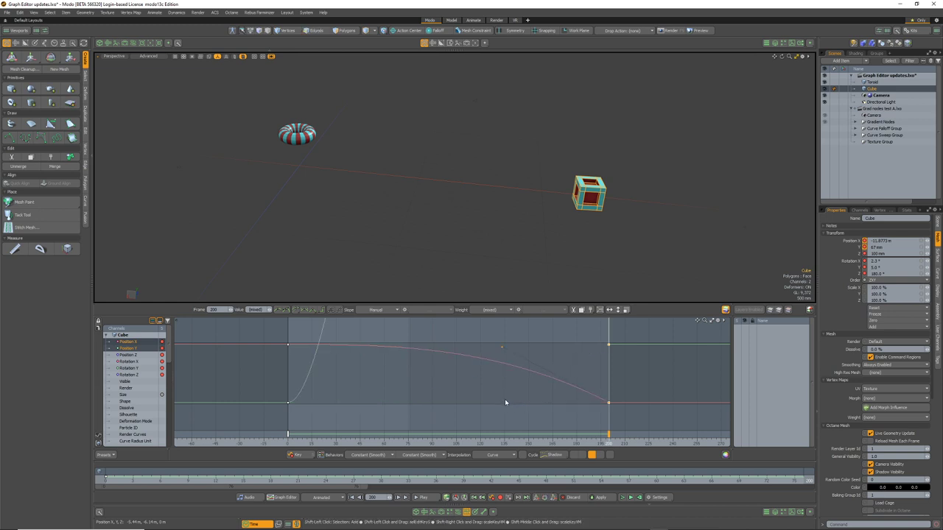
Turn off normalized display and pull the incoming tangent handles of both frame 200 position keys downward together.
key(a)
ctrl+alt+drag(562, 382, 560, 403)
key(a)
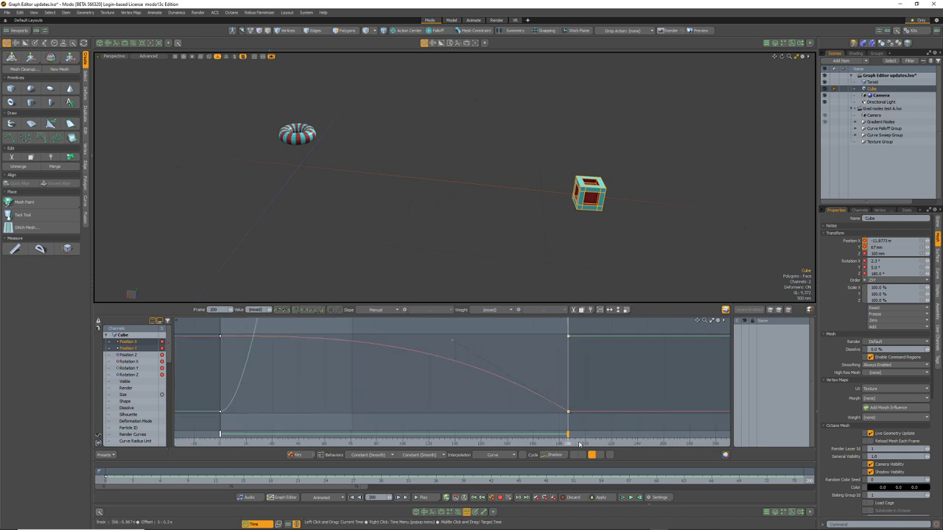
click(592, 456)
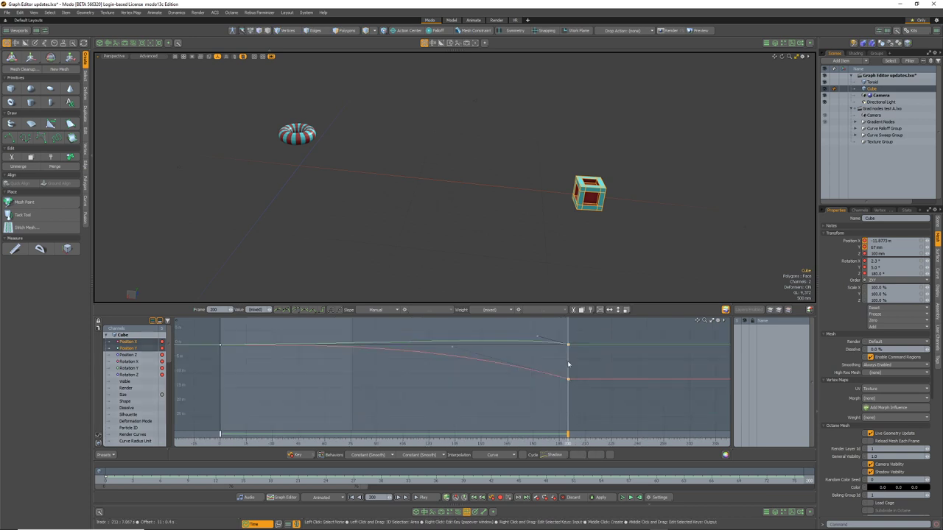
click(538, 341)
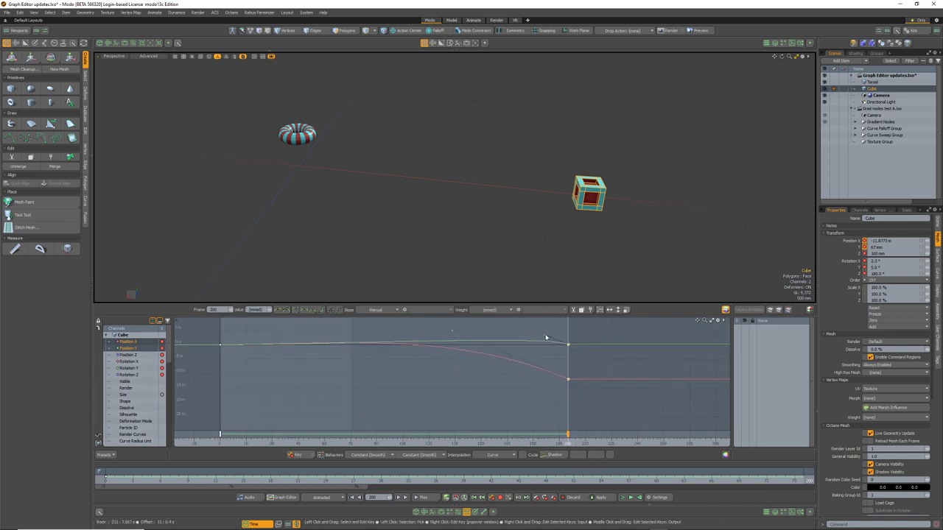
drag(546, 338, 440, 385)
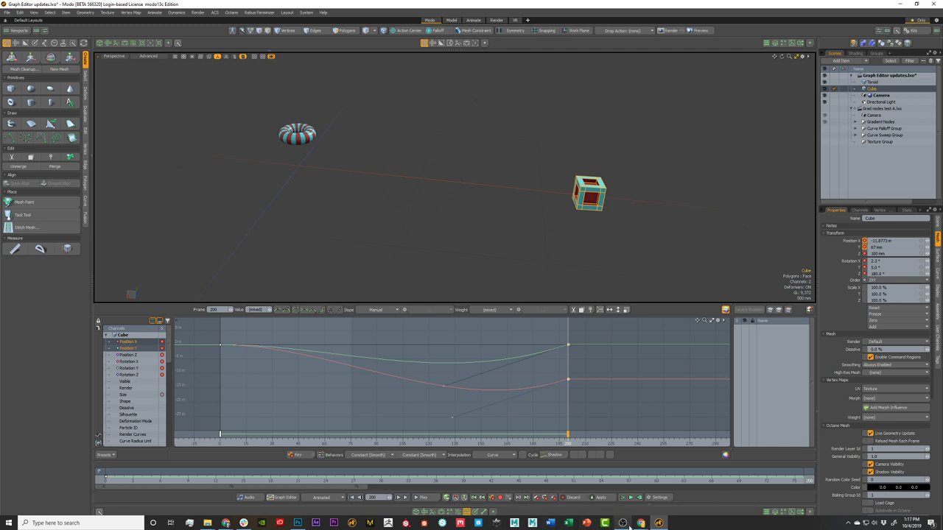
Raise both incoming tangent handles of the cube's frame 200 position keys together to flatten the curves.
drag(442, 386, 407, 398)
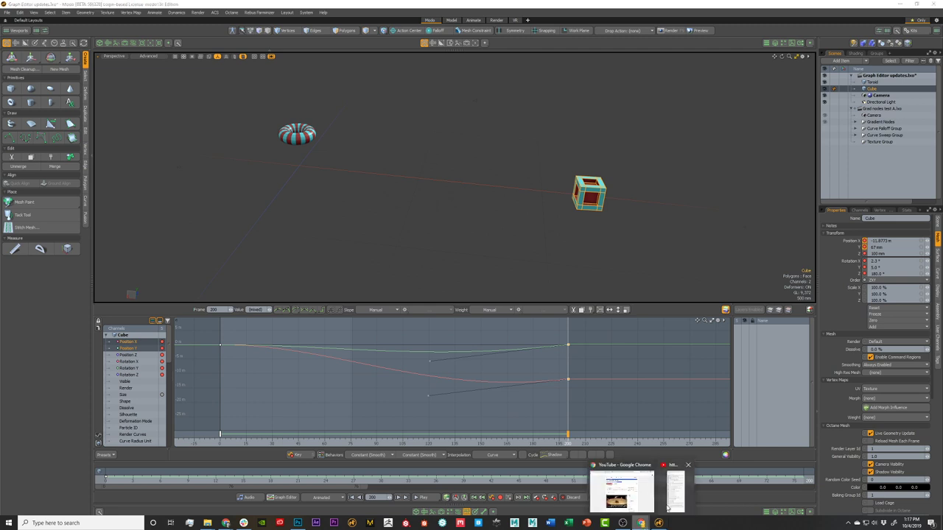
Switch to Chrome and bring up the YouTube live chat and the Hangouts video call windows.
click(640, 523)
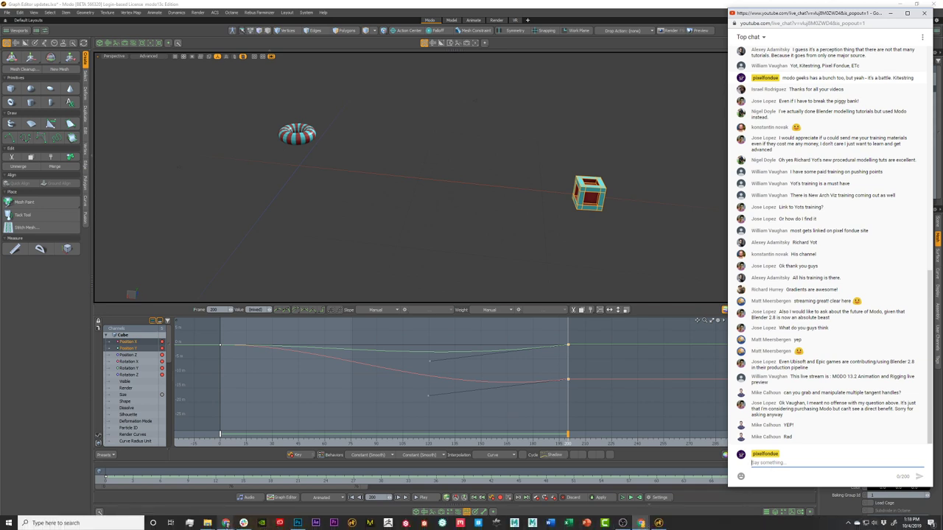
mouse_move(226, 523)
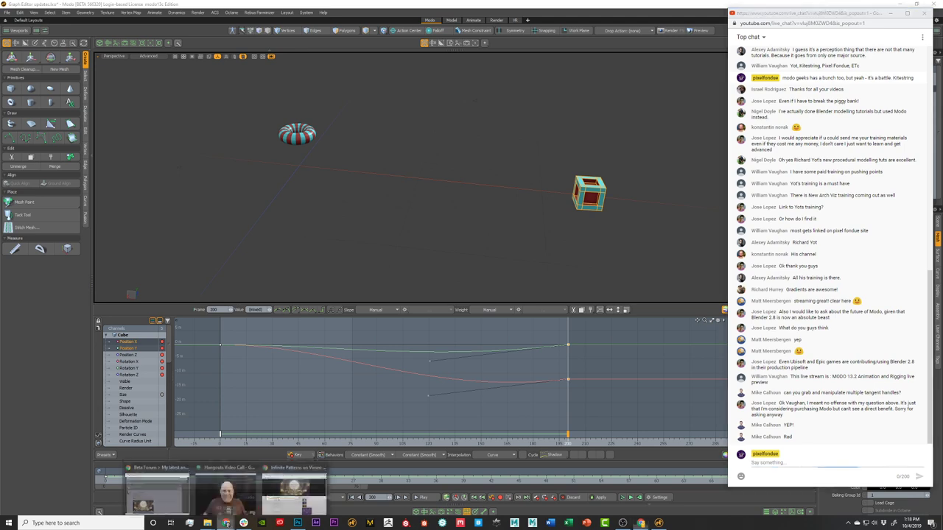
click(225, 489)
click(661, 471)
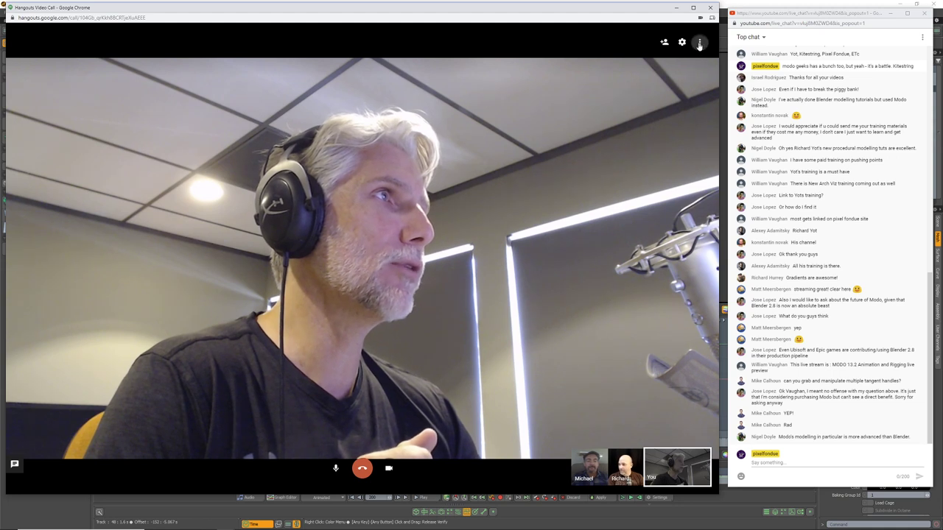
Share the entire screen in the Hangouts video call.
click(699, 44)
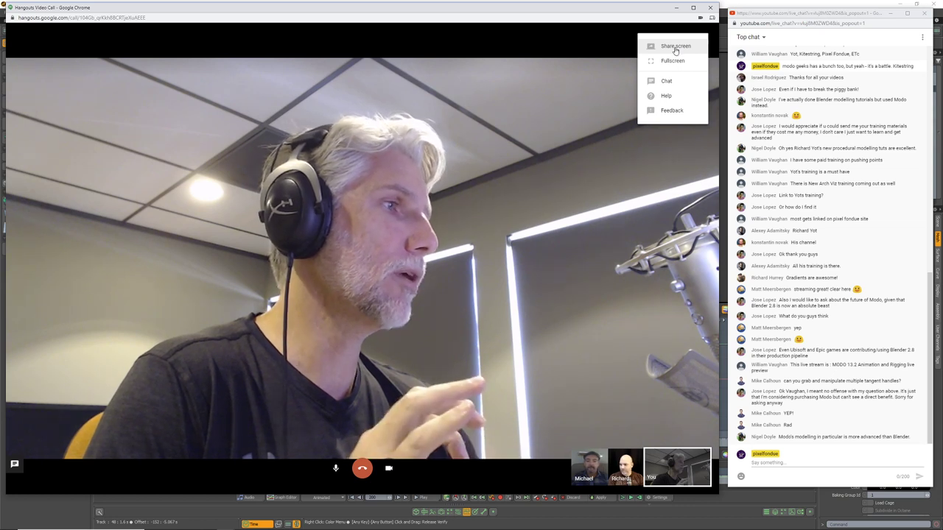
click(674, 46)
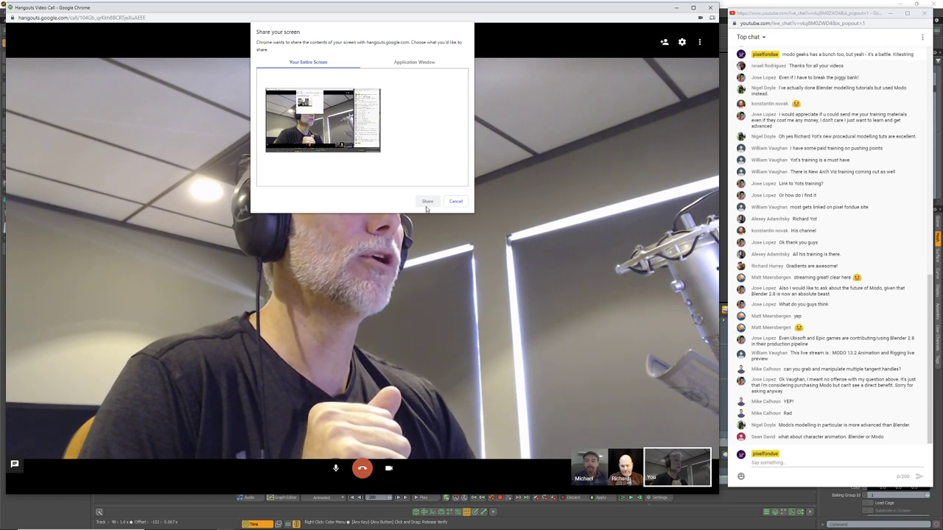
click(323, 120)
click(427, 201)
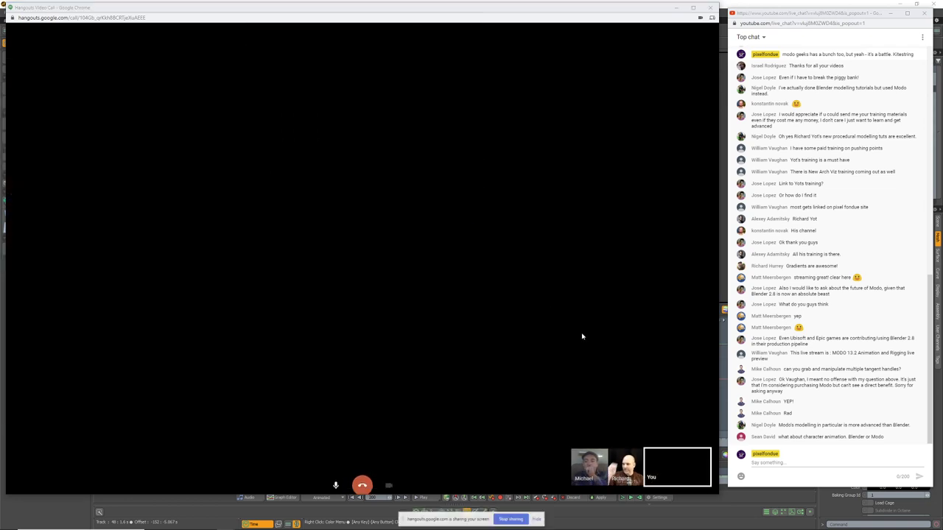
Return to Modo and make the Grad nodes test A.lxo scene current, with the graph editor hidden.
click(632, 520)
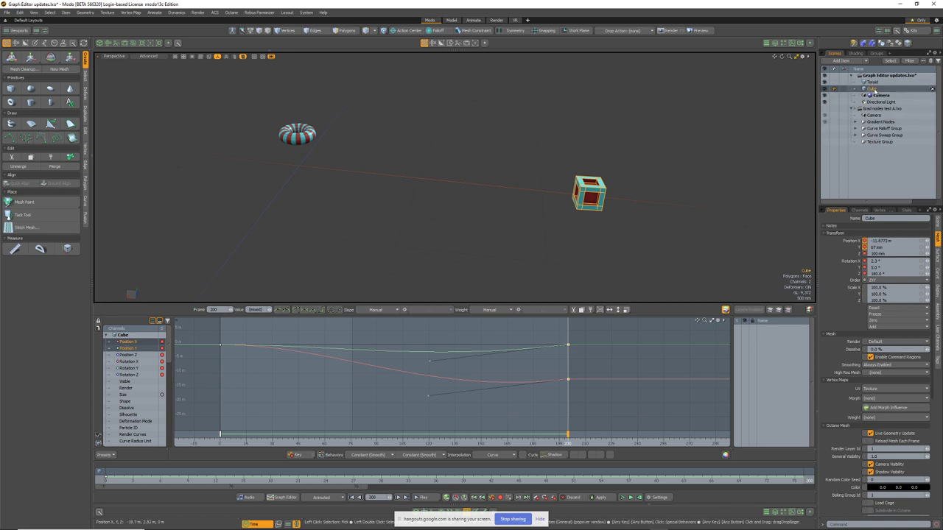
click(884, 108)
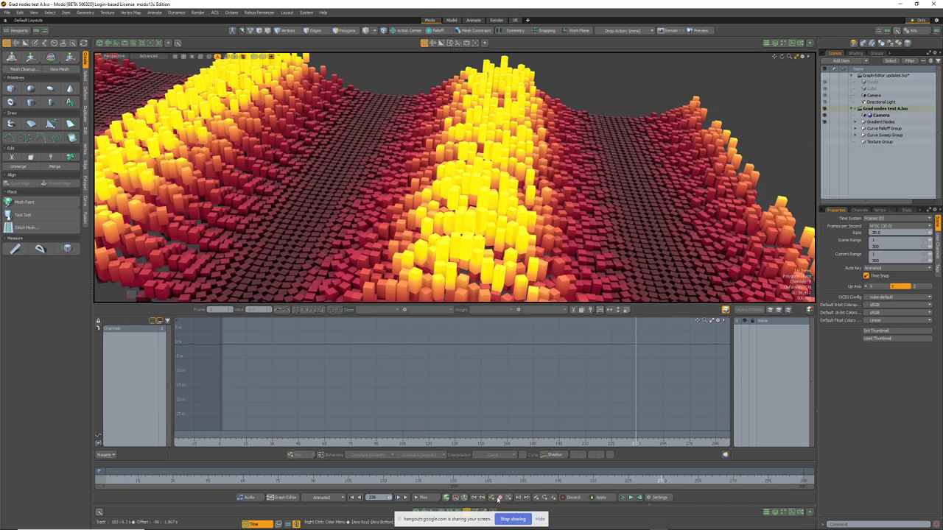
drag(433, 520, 805, 500)
click(467, 514)
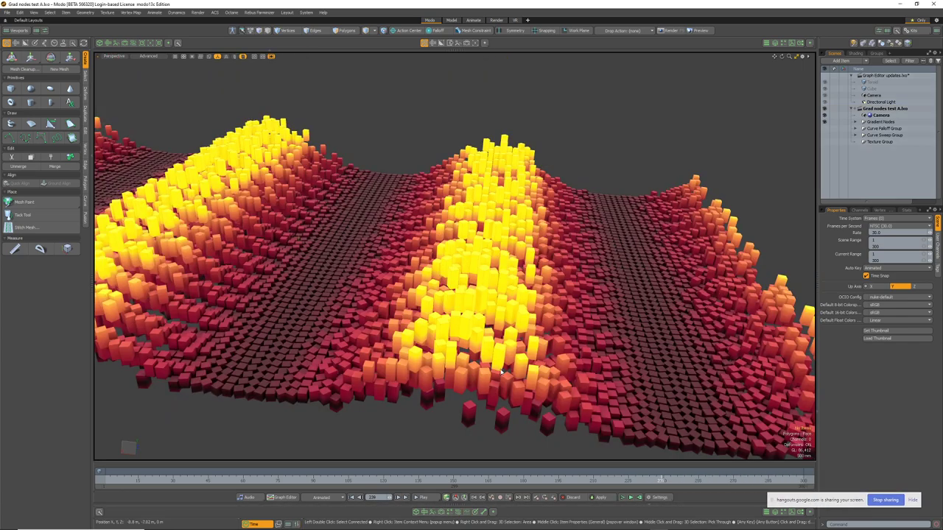
Rewind the animation to the start of the timeline and view the whole field of replicated cubes.
scroll(516, 321, down, 5)
alt+drag(519, 313, 579, 304)
scroll(597, 302, up, 2)
mouse_move(105, 481)
mouse_down()
mouse_move(777, 479)
mouse_move(105, 480)
mouse_up()
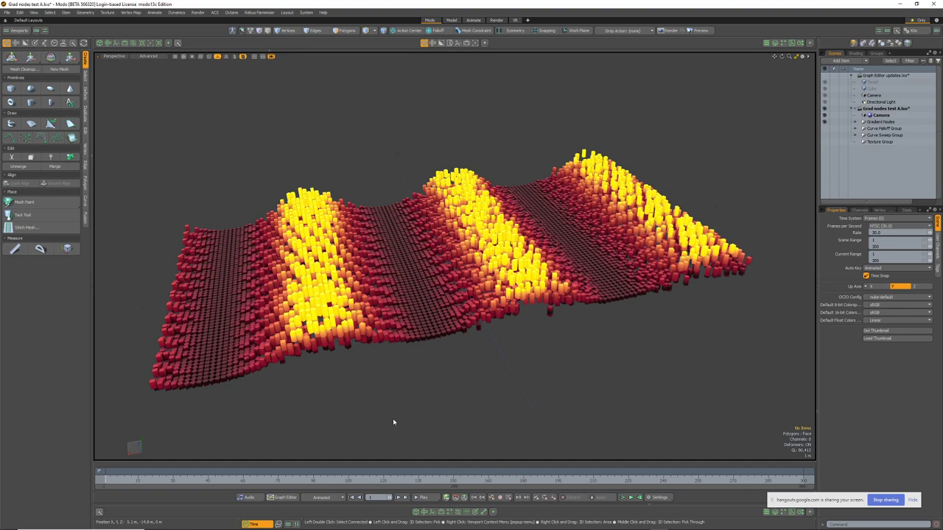
alt+drag(596, 372, 504, 339)
Hide the Luminous Amount and Luminous Color gradients in the shader tree.
click(855, 53)
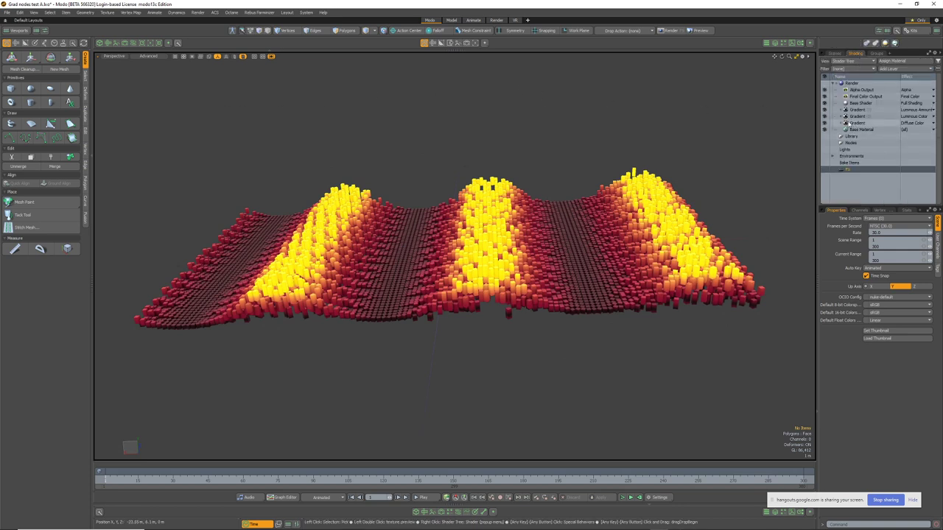
click(825, 110)
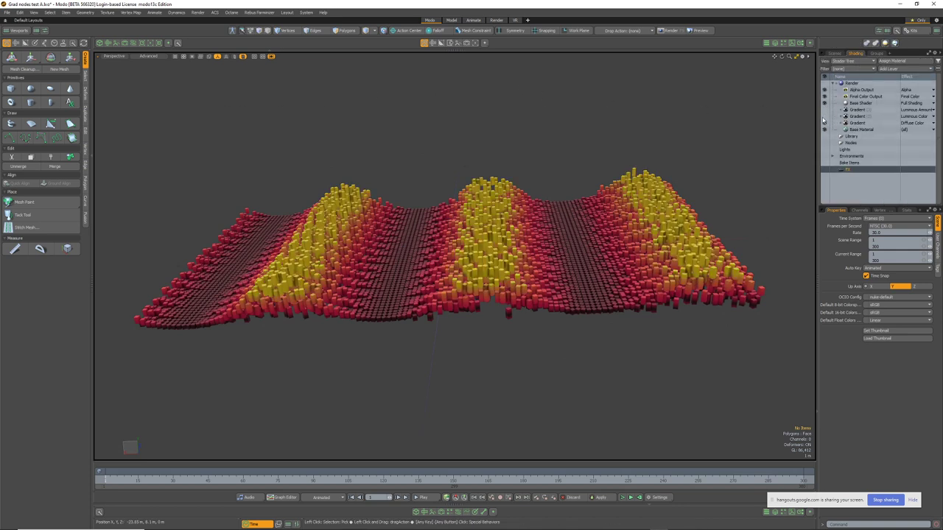
alt+drag(481, 387, 649, 329)
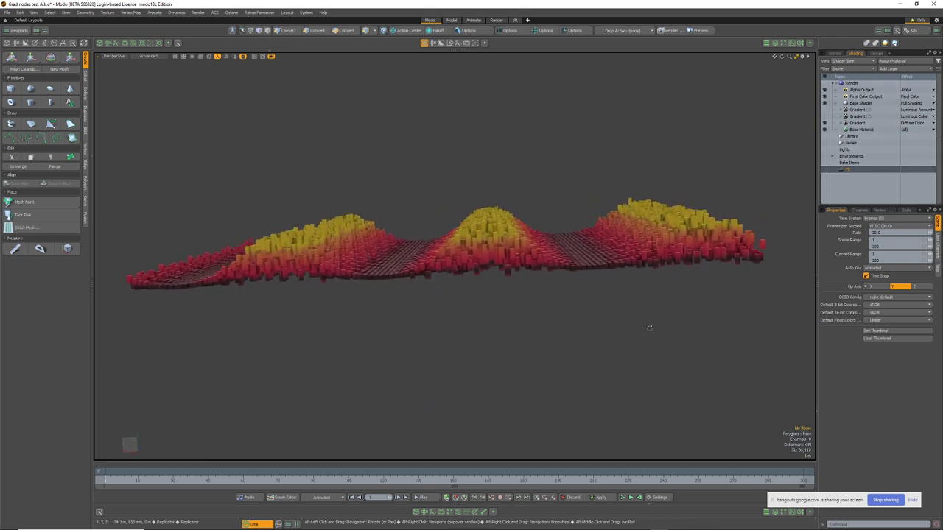
Graph the Color R, Color G and Color B channels of the Diffuse Color gradient in the graph editor.
click(466, 512)
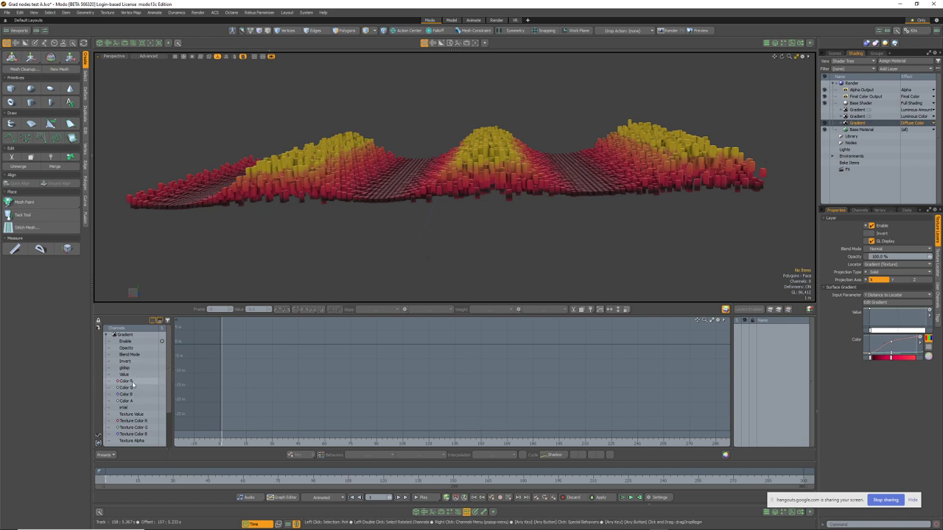
drag(126, 381, 136, 398)
ctrl+alt+drag(331, 387, 352, 397)
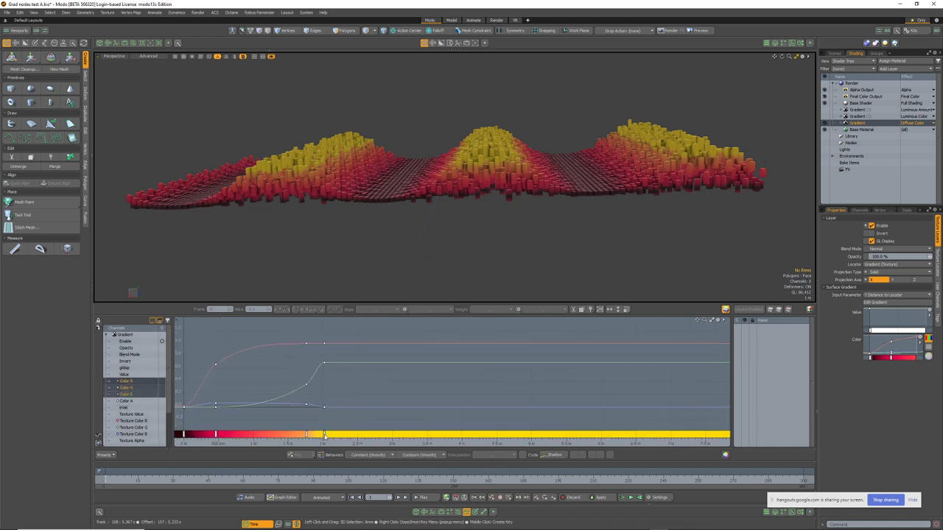
Try shifting the last two sets of diffuse color keys to shorter distances and undo the move.
right_drag(299, 327, 337, 440)
ctrl+drag(389, 392, 327, 402)
key(ctrl+z)
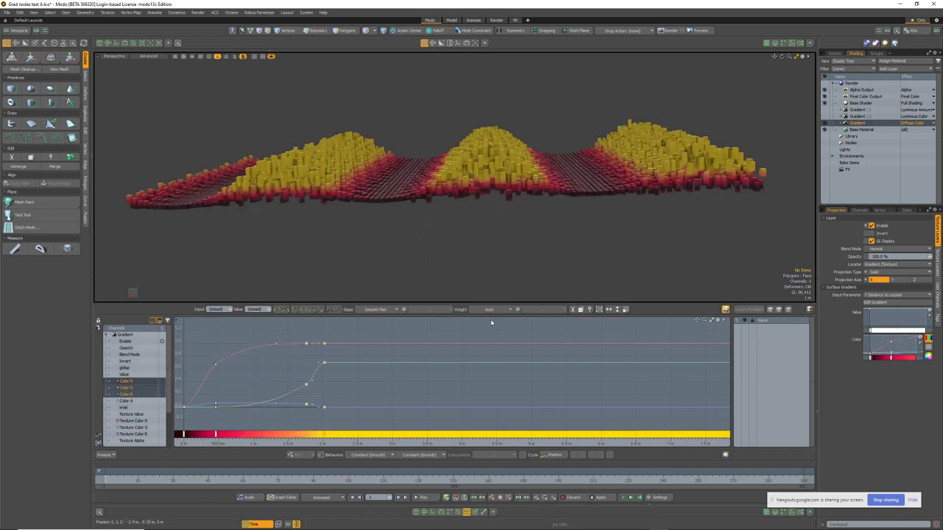
alt+drag(469, 225, 491, 255)
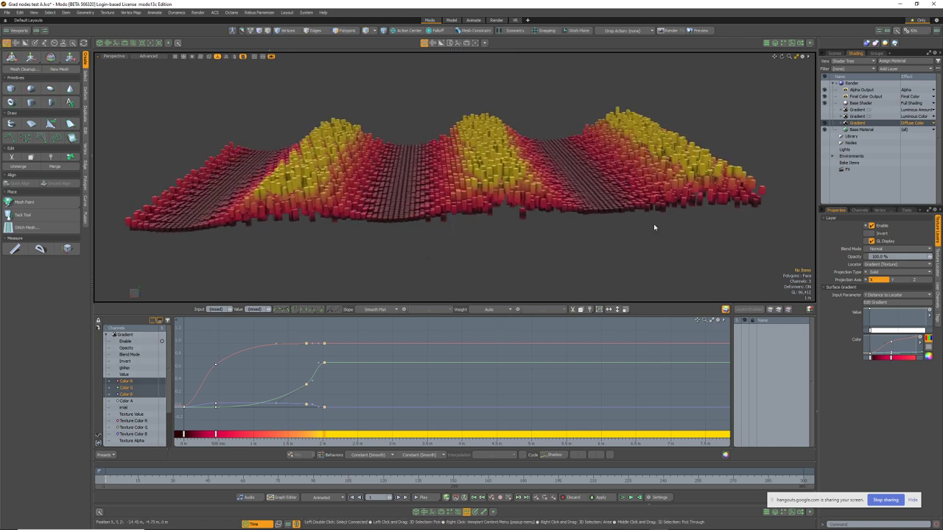
Show both luminous gradients again and graph the Value channel of the Luminous Amount gradient.
click(825, 110)
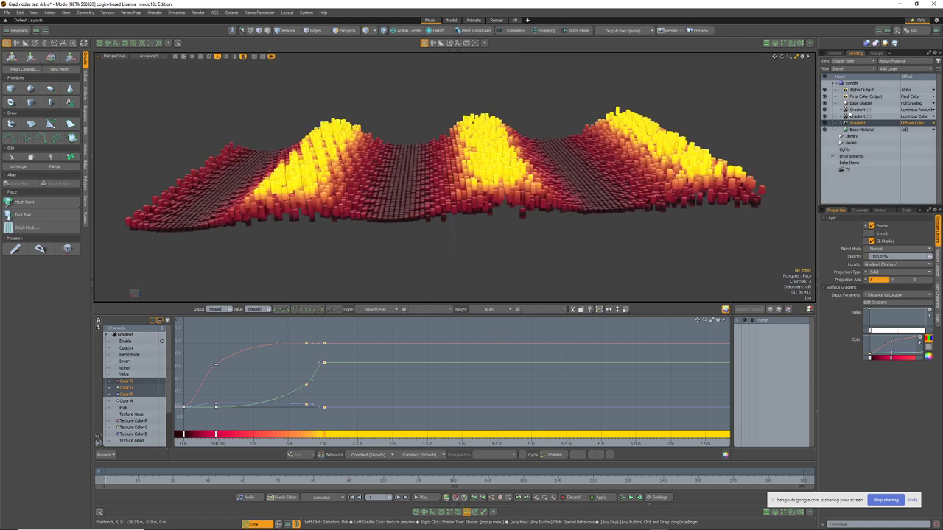
click(853, 110)
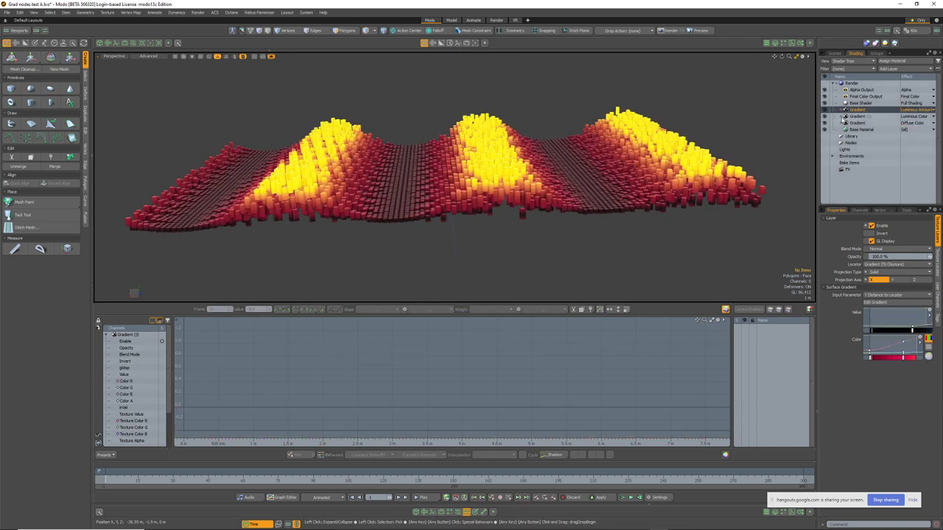
click(125, 374)
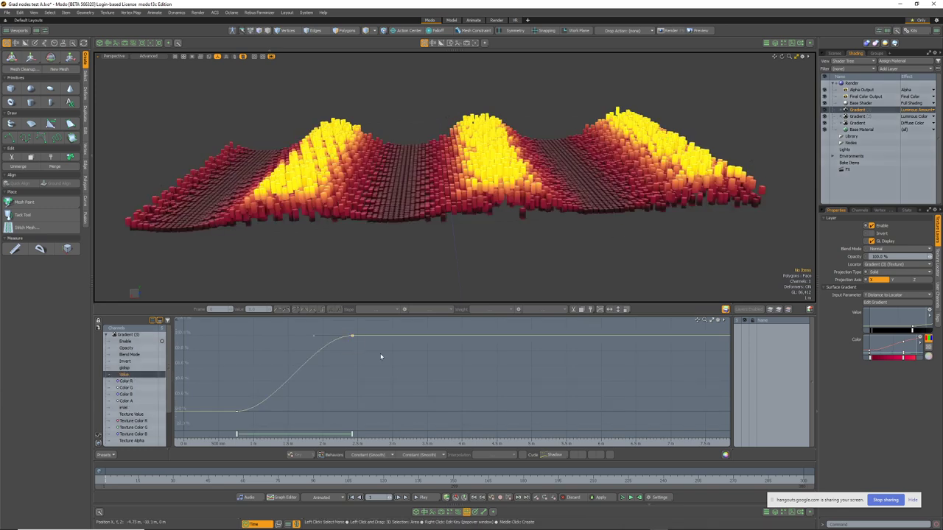
Return to the scene's item list and show the node schematic below the viewport.
mouse_move(503, 261)
alt+mouse_down()
mouse_move(551, 263)
mouse_move(506, 267)
alt+mouse_up()
click(864, 111)
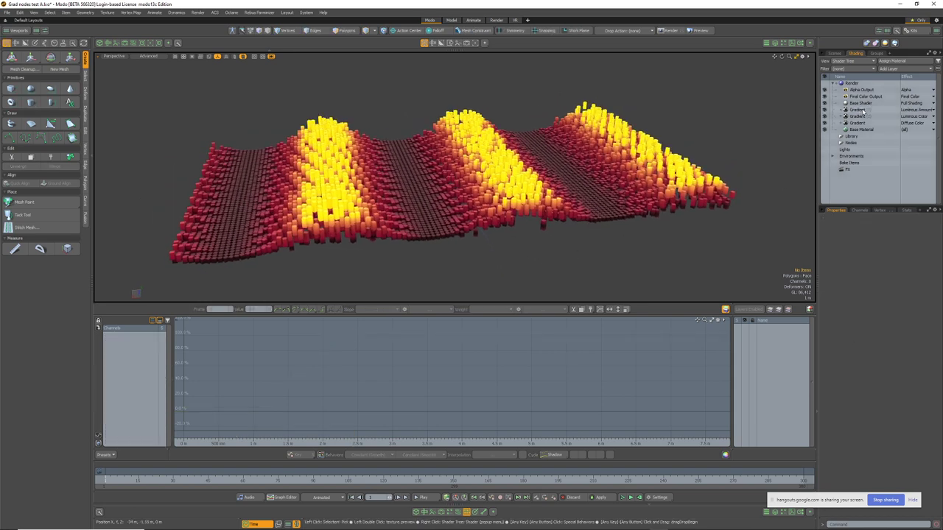
click(837, 54)
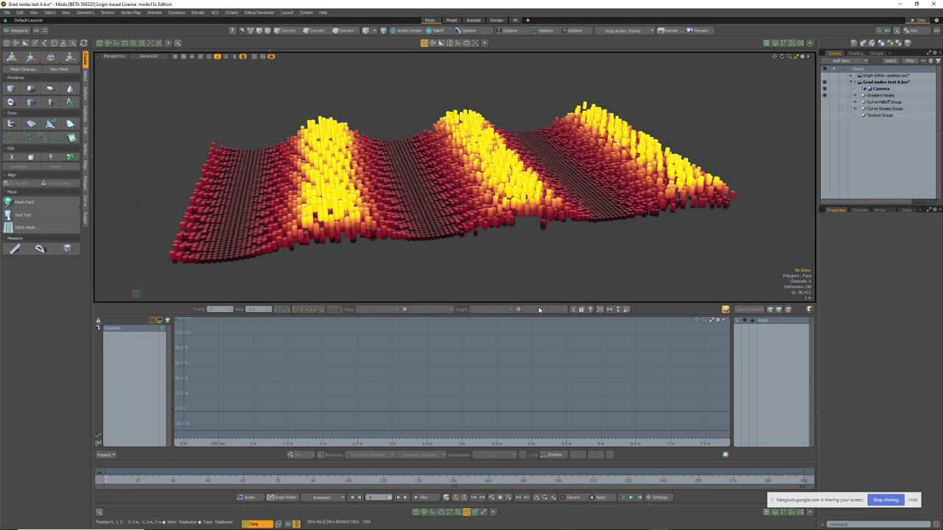
click(458, 513)
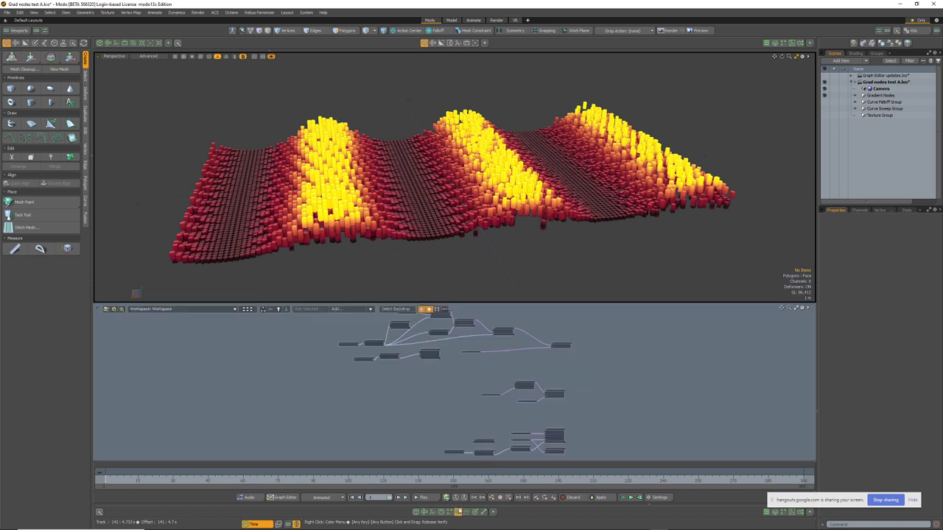
Locate the Particle Generator node in the schematic and select it to examine its array settings.
ctrl+alt+drag(498, 420, 506, 421)
alt+shift+drag(506, 421, 491, 414)
alt+shift+drag(199, 395, 280, 311)
ctrl+alt+drag(497, 392, 457, 391)
alt+shift+drag(528, 385, 403, 440)
ctrl+alt+drag(381, 342, 451, 350)
click(417, 380)
alt+shift+drag(548, 346, 457, 339)
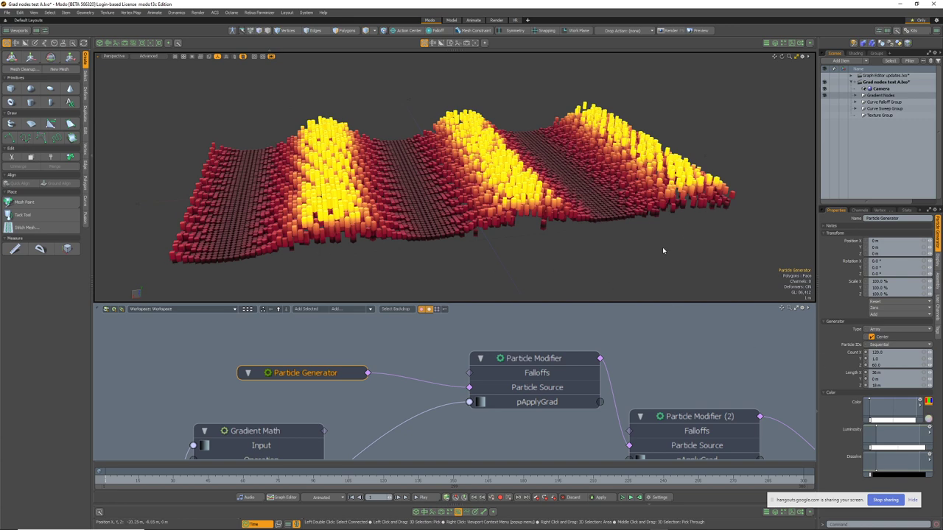
Examine how the gradient nodes, particle modifiers and cube connect to the Replicator.
scroll(649, 331, down, 3)
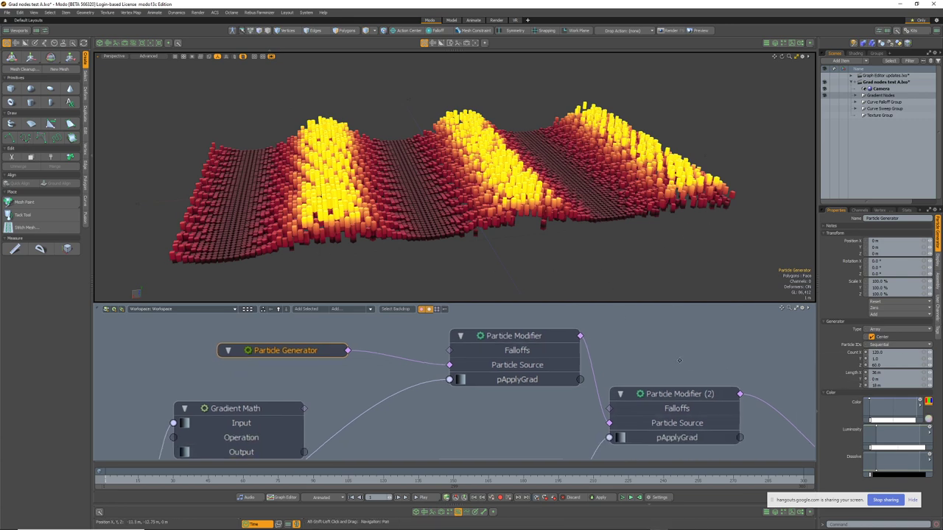
alt+shift+drag(676, 379, 517, 378)
alt+shift+drag(662, 382, 335, 279)
alt+shift+drag(406, 442, 597, 429)
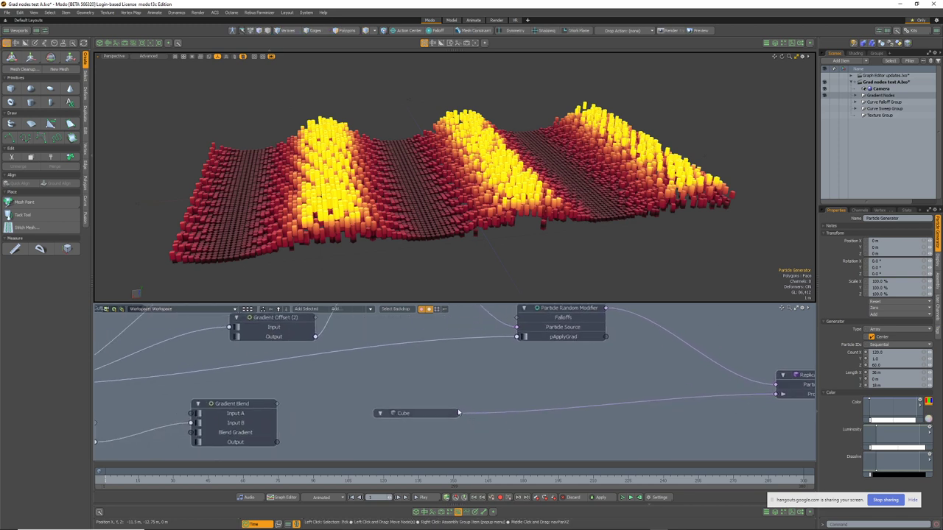
scroll(527, 399, down, 3)
alt+shift+drag(538, 397, 626, 415)
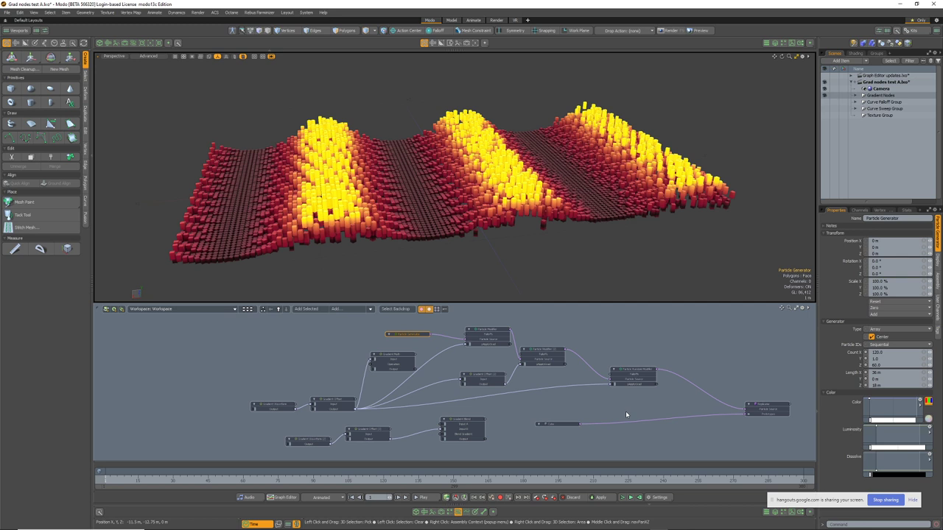
alt+shift+drag(411, 338, 434, 341)
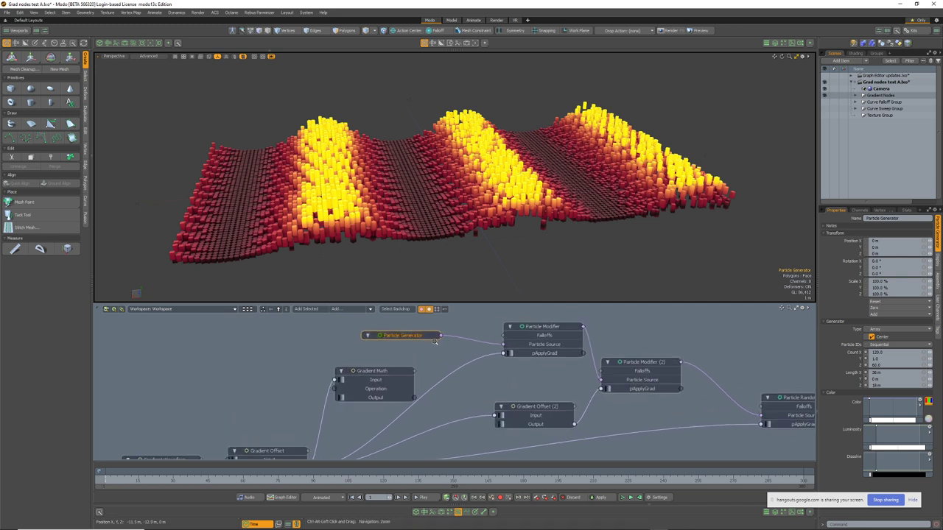
alt+shift+drag(799, 423, 683, 420)
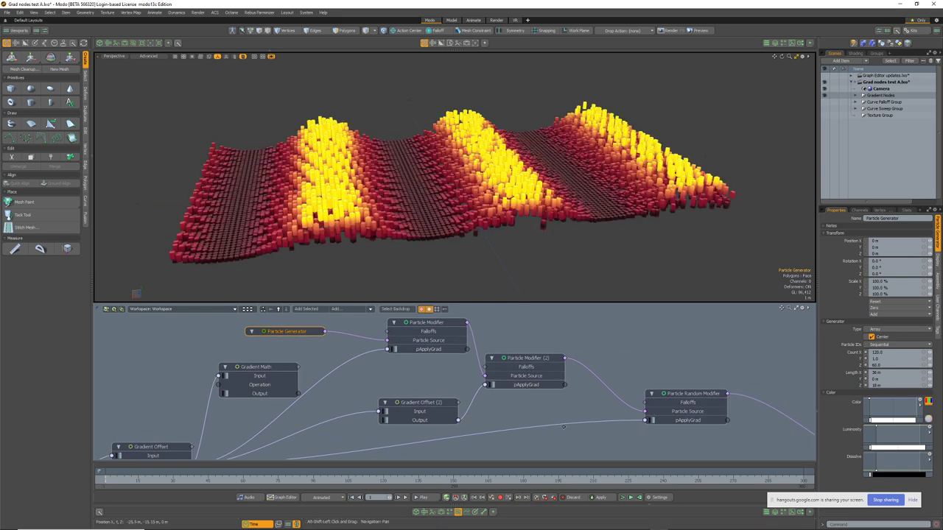
Select the first Particle Modifier node to examine its transform settings.
alt+shift+drag(413, 353, 452, 359)
click(464, 334)
mouse_move(596, 344)
alt+shift+mouse_down()
mouse_move(615, 349)
mouse_move(598, 353)
alt+shift+mouse_up()
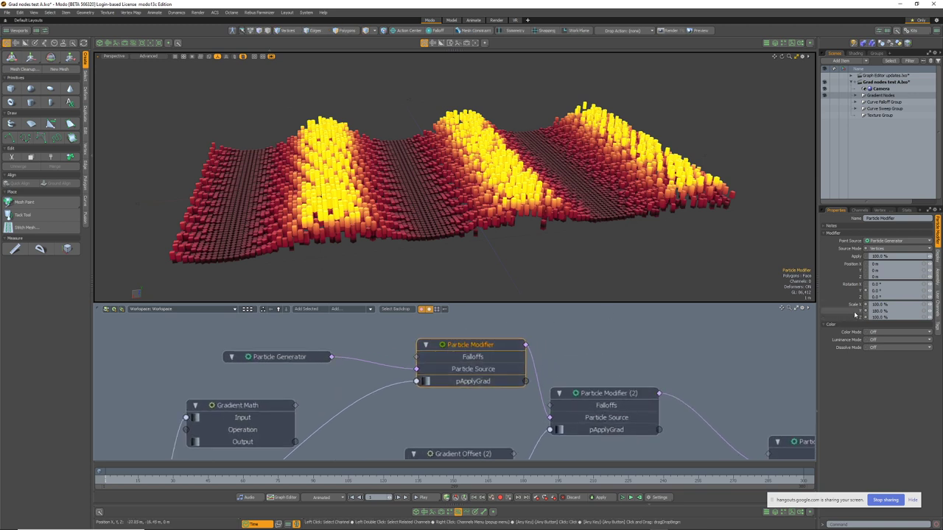
Disconnect the Gradient Offset output from the first Particle Modifier's pApplyGrad input.
scroll(676, 331, down, 4)
middle_drag(676, 331, 614, 325)
middle_drag(543, 349, 514, 362)
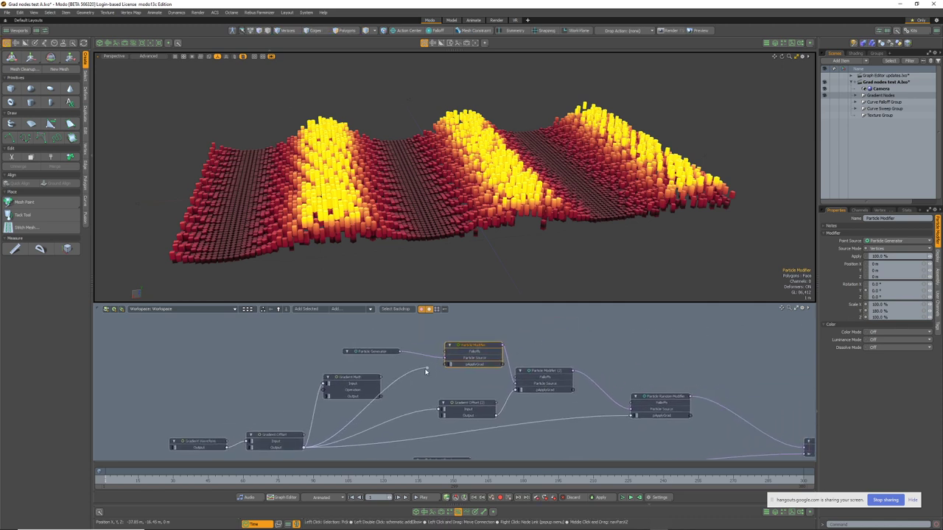
drag(426, 372, 442, 364)
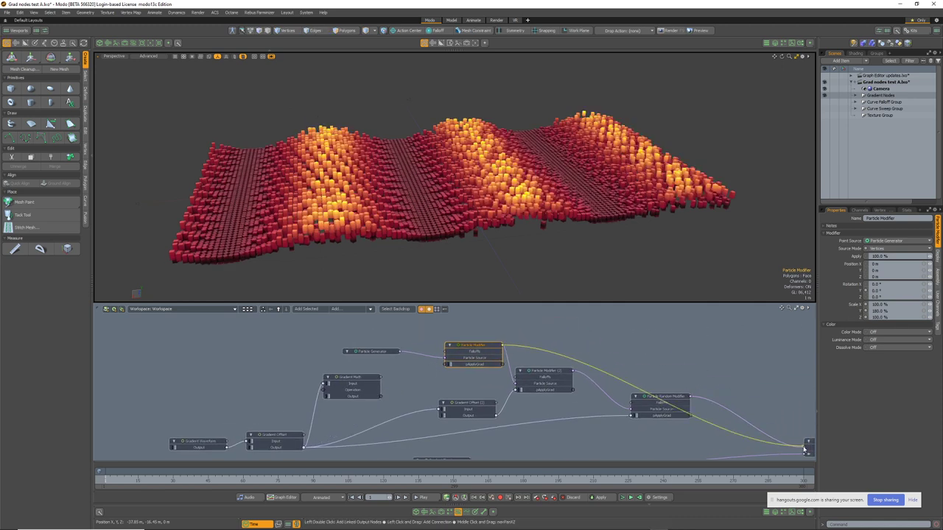
Connect the first Particle Modifier's output directly to the Replicator's Particle Source and view the cubes up close.
drag(804, 449, 804, 448)
alt+drag(670, 364, 620, 365)
alt+drag(469, 248, 424, 209)
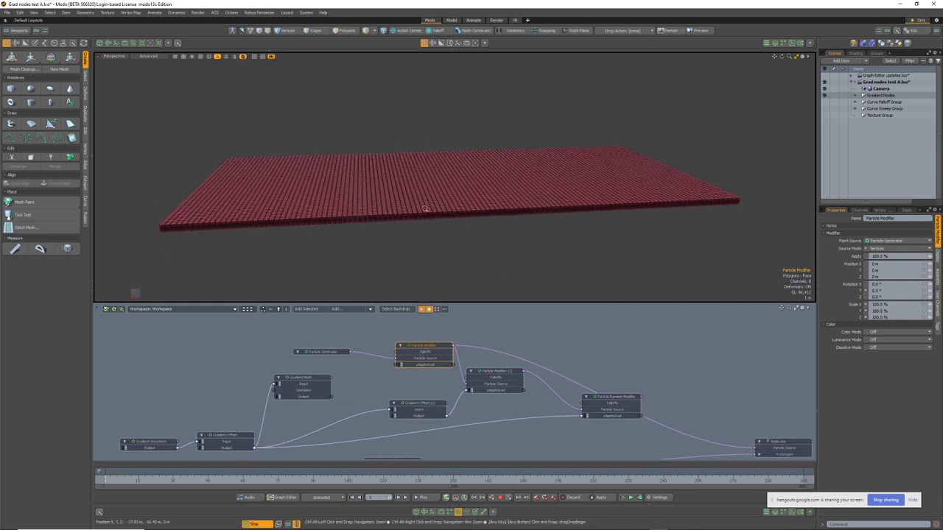
scroll(425, 209, up, 8)
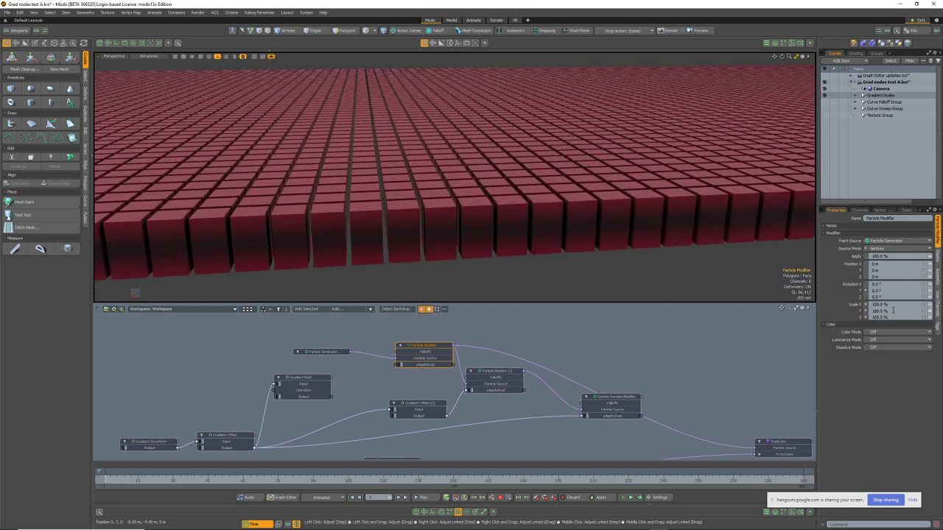
Set the first Particle Modifier's Scale Y to 100% and return it to 180% to compare the cube heights.
text(100)
key(Return)
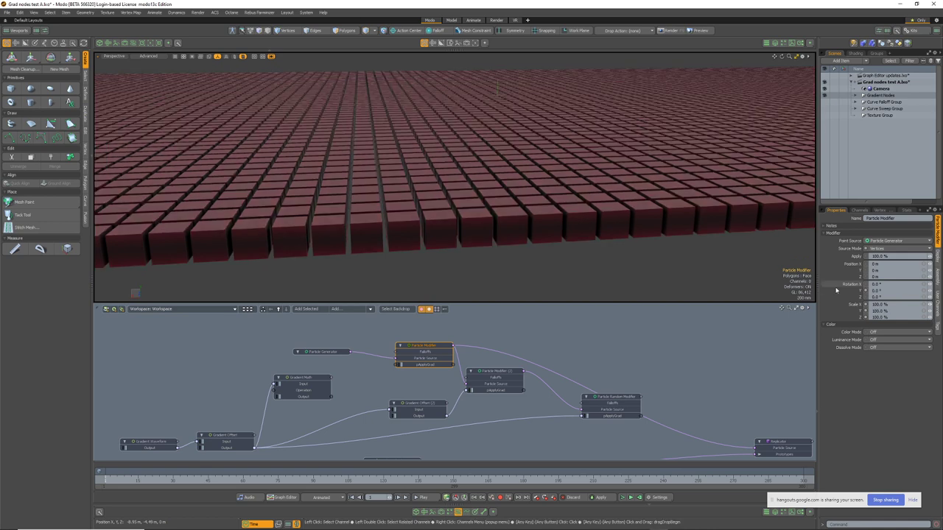
click(894, 311)
text(18)
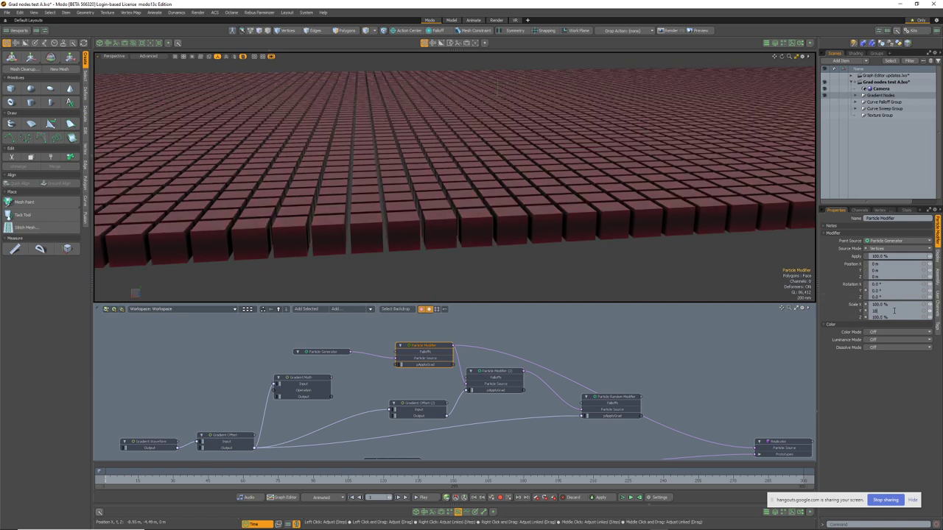
text(0)
key(Return)
mouse_move(632, 231)
ctrl+alt+mouse_down()
mouse_move(594, 247)
mouse_move(631, 246)
ctrl+alt+mouse_up()
Examine the settings of the first Particle Modifier and the Gradient Waveform node along with their place in the network.
alt+drag(437, 349, 489, 328)
click(489, 328)
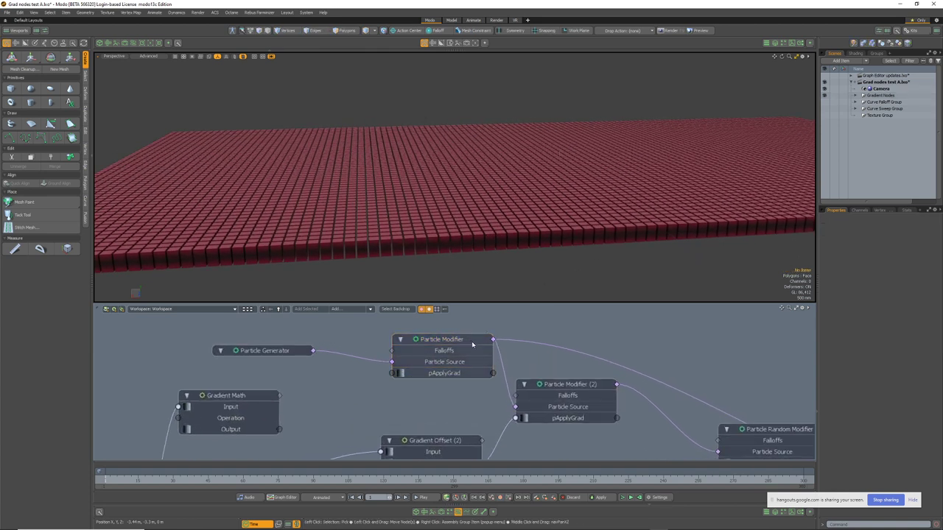
click(472, 344)
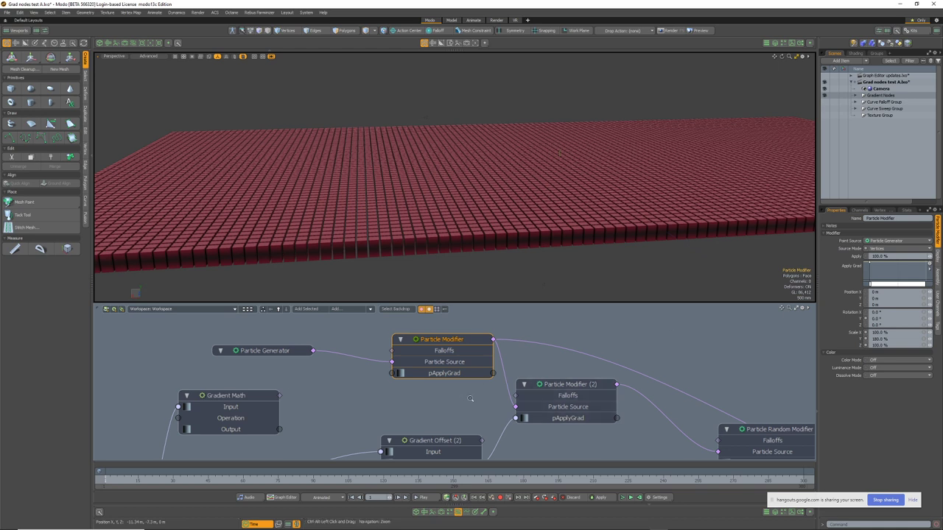
scroll(465, 396, down, 1)
alt+shift+drag(465, 395, 339, 389)
click(236, 408)
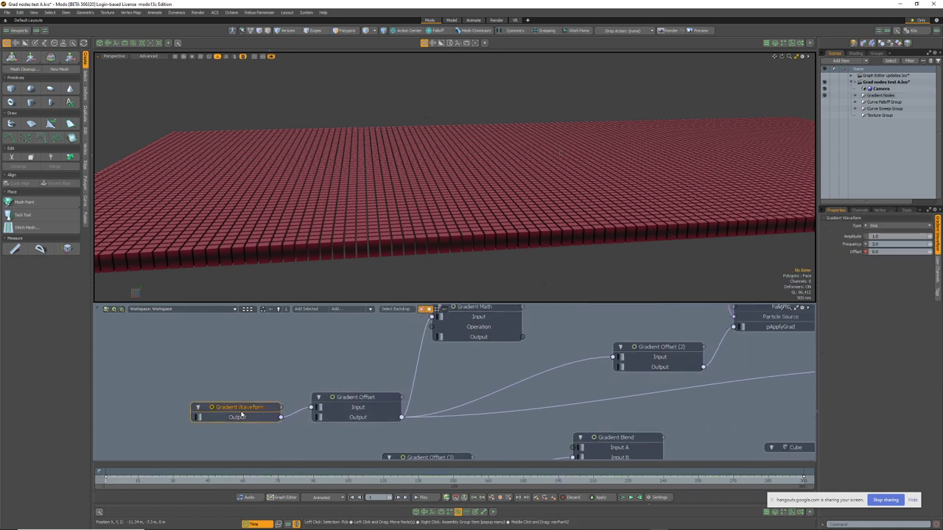
ctrl+alt+drag(398, 374, 300, 400)
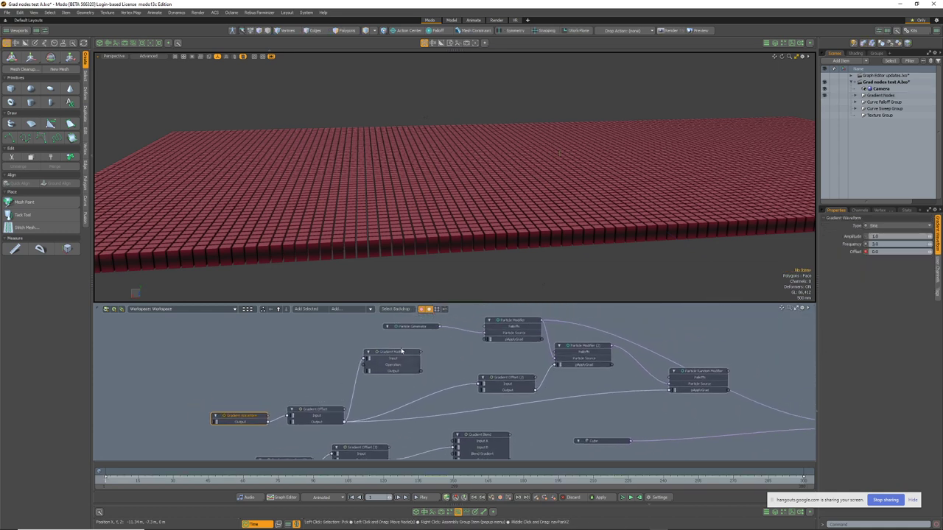
Browse the Gradient category of channel modifiers available for the schematic and dismiss the list.
click(343, 310)
click(305, 167)
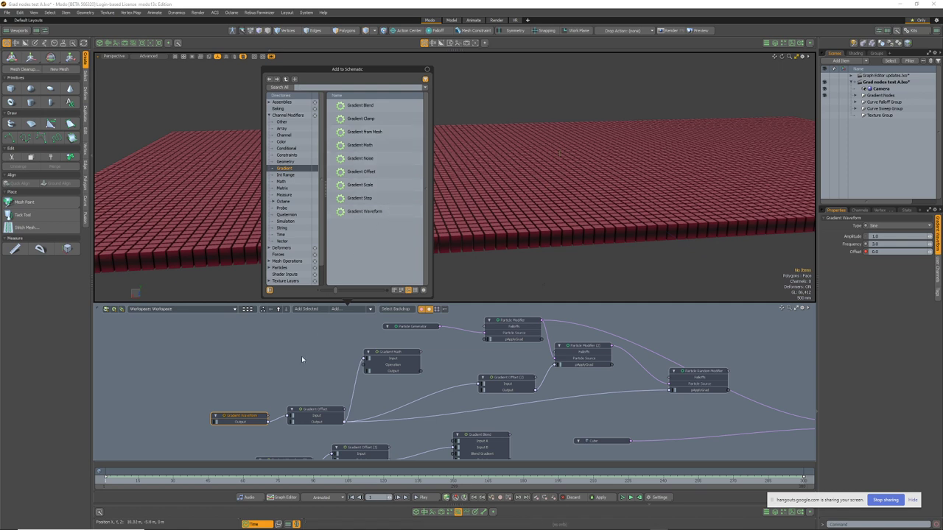
click(310, 384)
Connect the Gradient Waveform's Output directly to the first Particle Modifier's pApplyGrad input.
scroll(280, 397, up, 2)
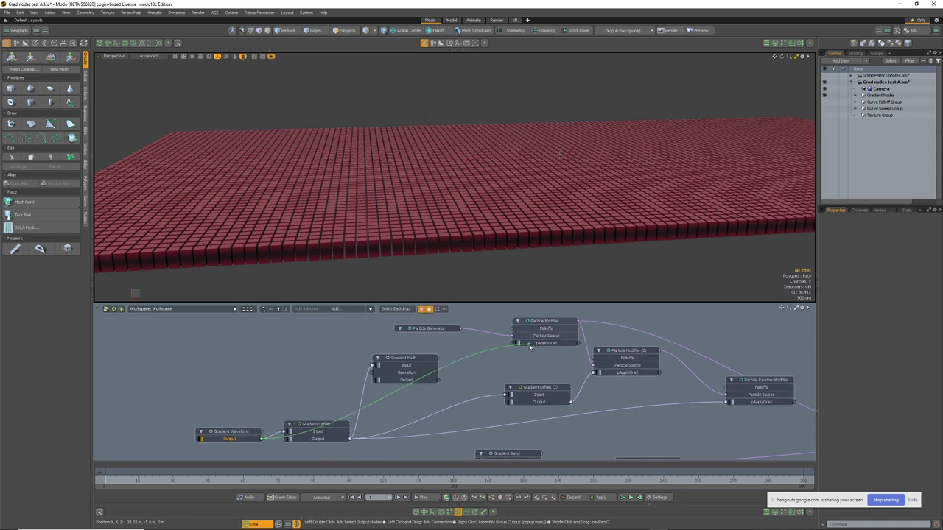
drag(530, 346, 527, 349)
ctrl+alt+drag(594, 236, 484, 319)
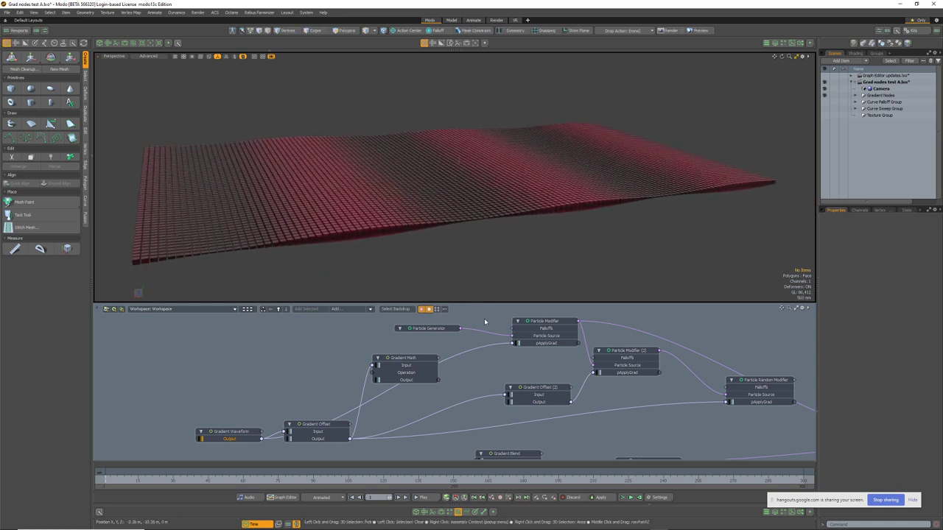
Set the first Particle Modifier's Scale Y to 250%.
click(542, 322)
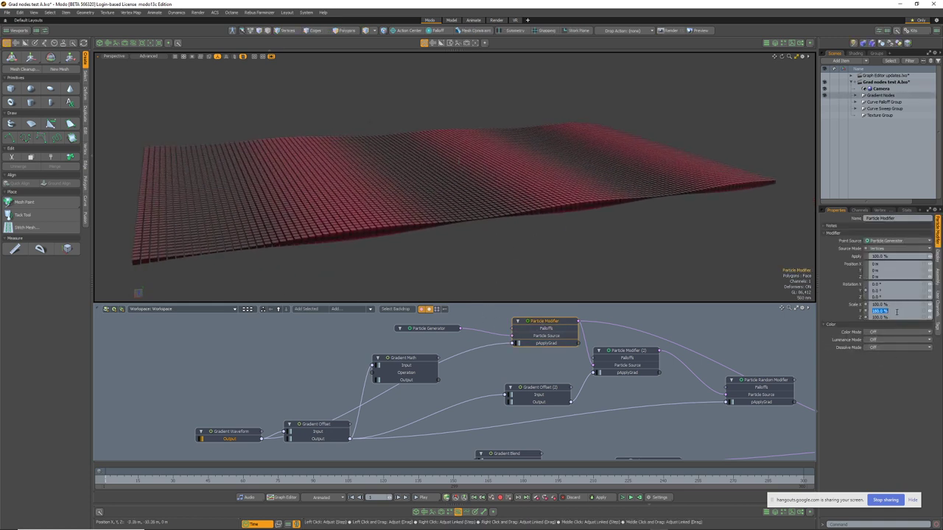
alt+drag(517, 225, 415, 258)
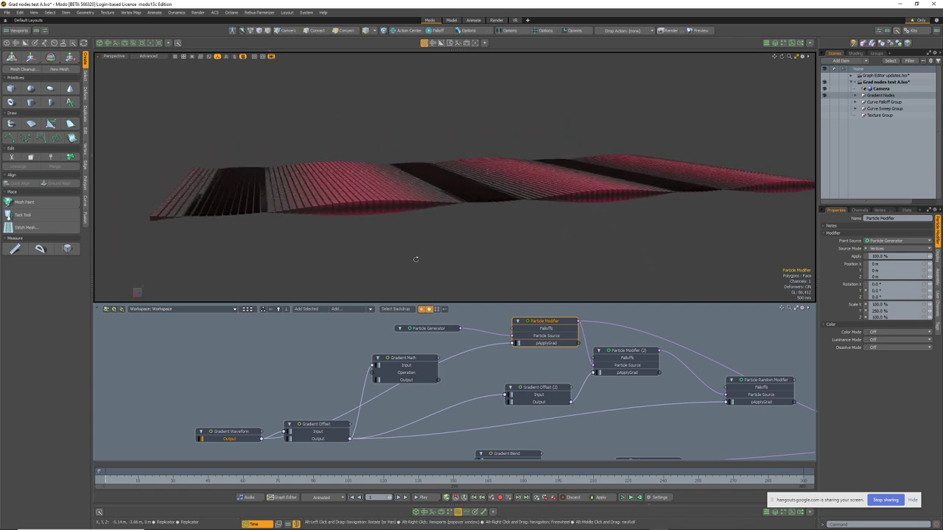
Cycle the Gradient Waveform's type through Square, Triangle and Sawtooth, and restore it to Sine.
alt+drag(233, 407, 243, 366)
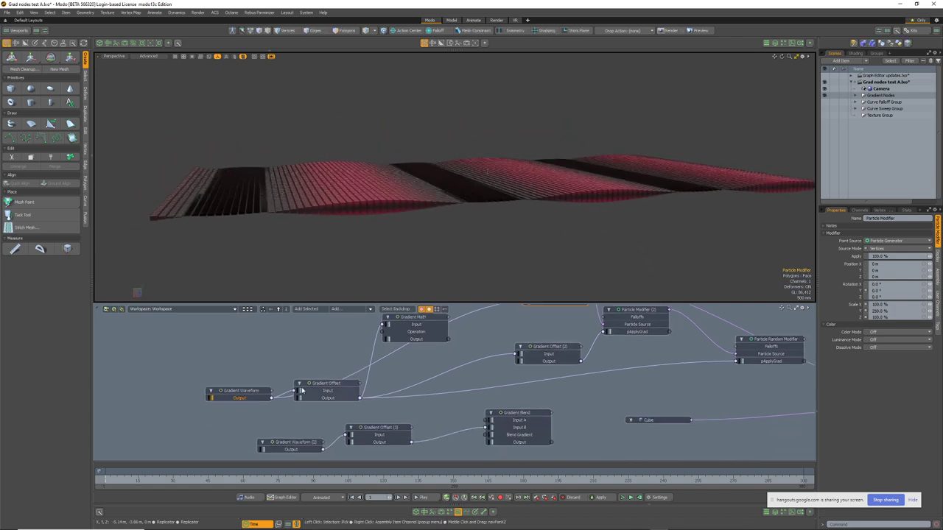
click(253, 390)
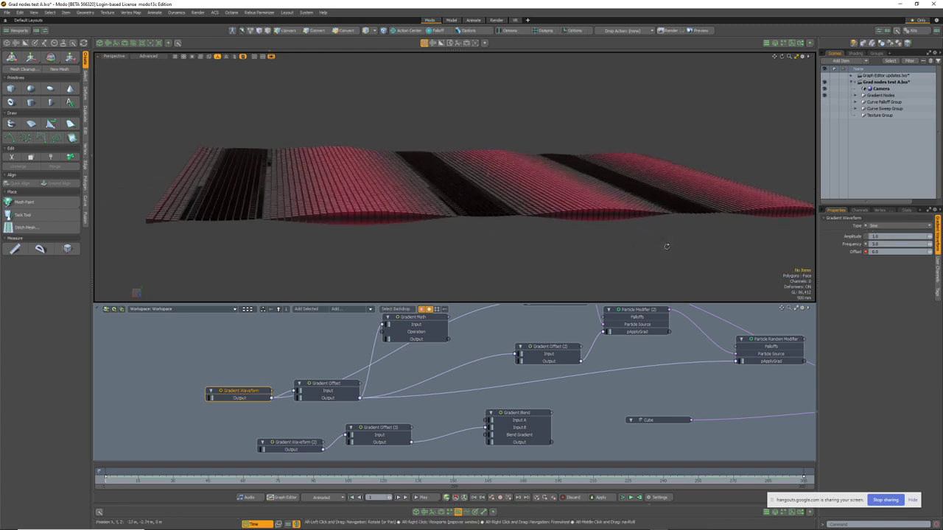
click(874, 227)
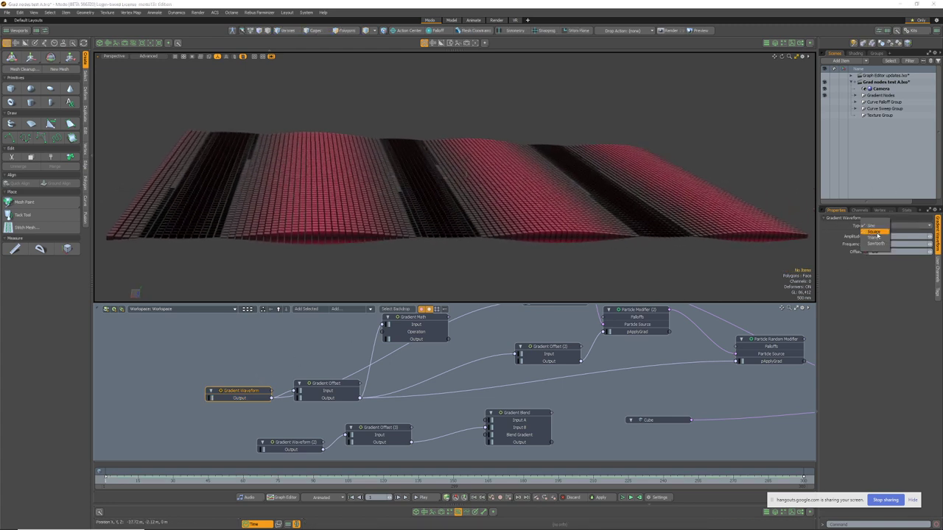
click(875, 232)
click(881, 227)
click(882, 233)
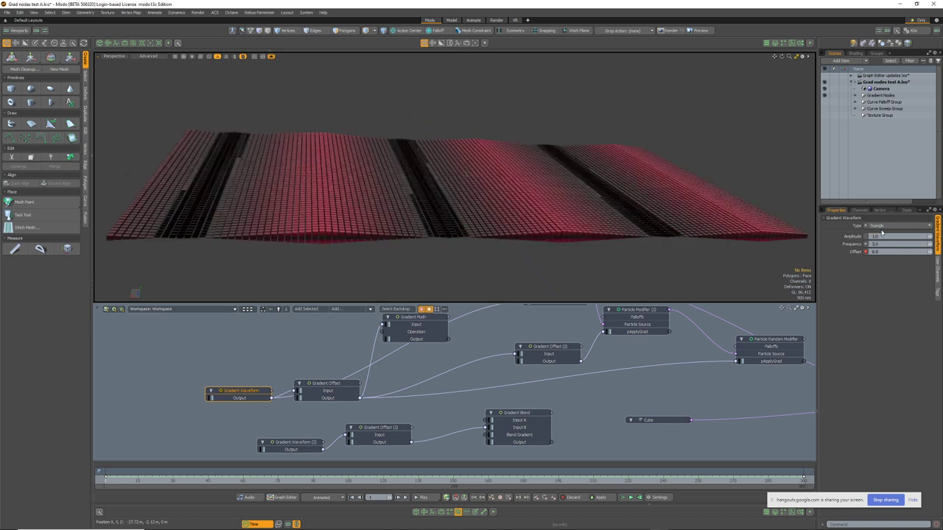
click(882, 226)
click(882, 239)
click(879, 227)
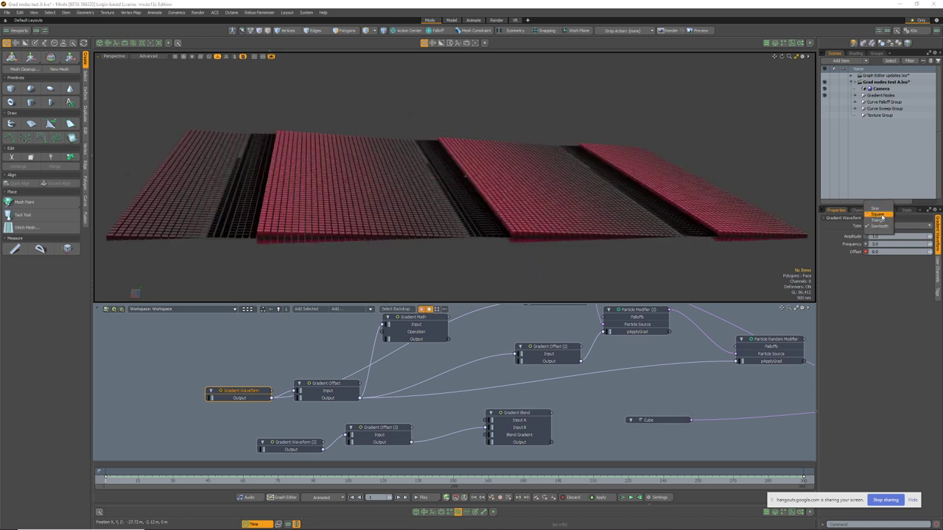
click(878, 207)
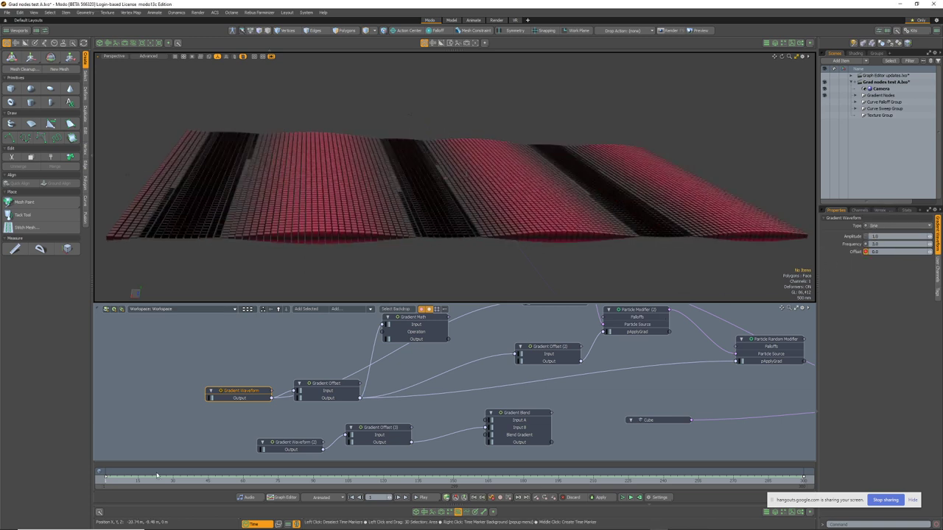
Examine the cubes in the dark bands of the wave up close and from farther away.
mouse_move(110, 485)
mouse_down()
mouse_move(611, 483)
mouse_move(105, 483)
mouse_up()
scroll(475, 224, up, 10)
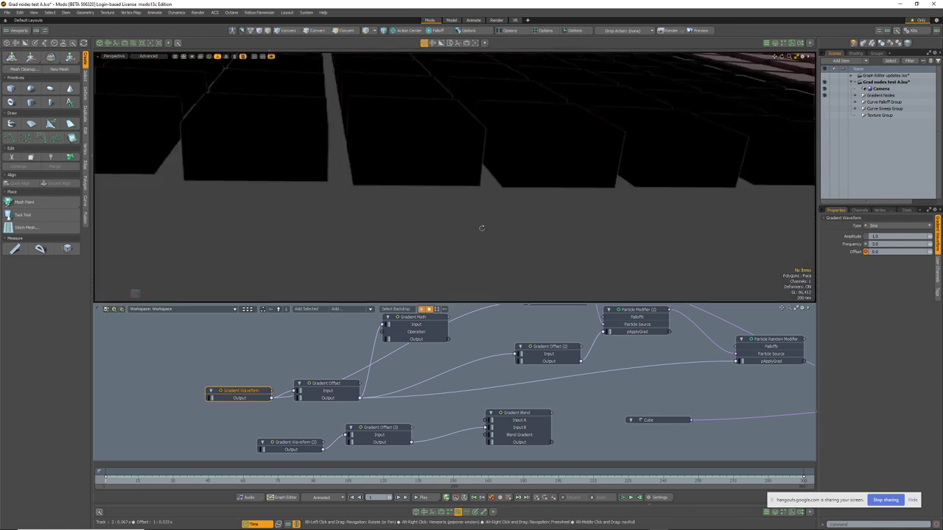
scroll(476, 224, down, 10)
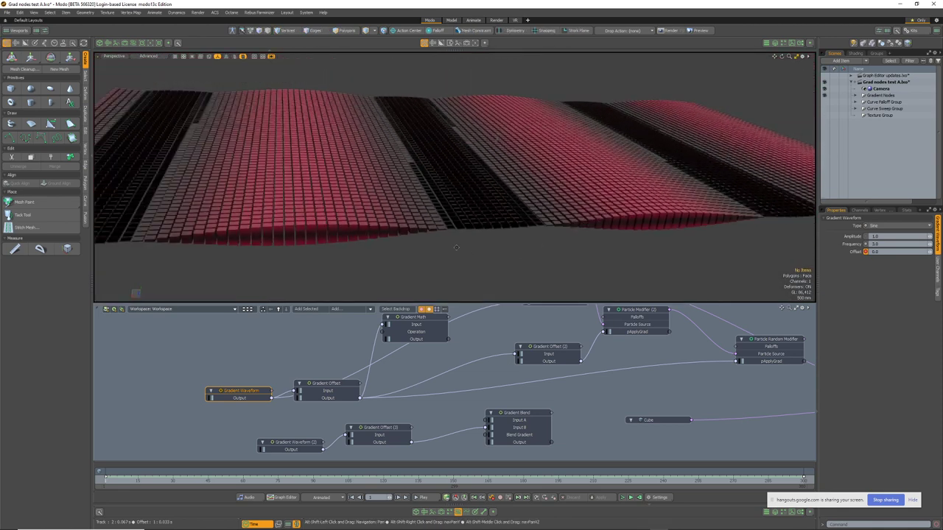
scroll(488, 248, down, 3)
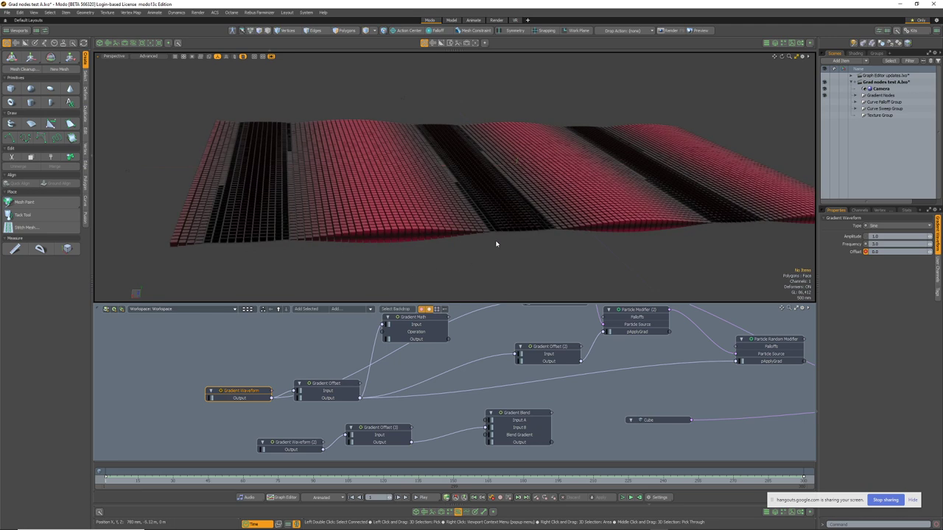
Select the Gradient Offset node and connect its Output to the first Particle Modifier's pApplyGrad input.
click(329, 384)
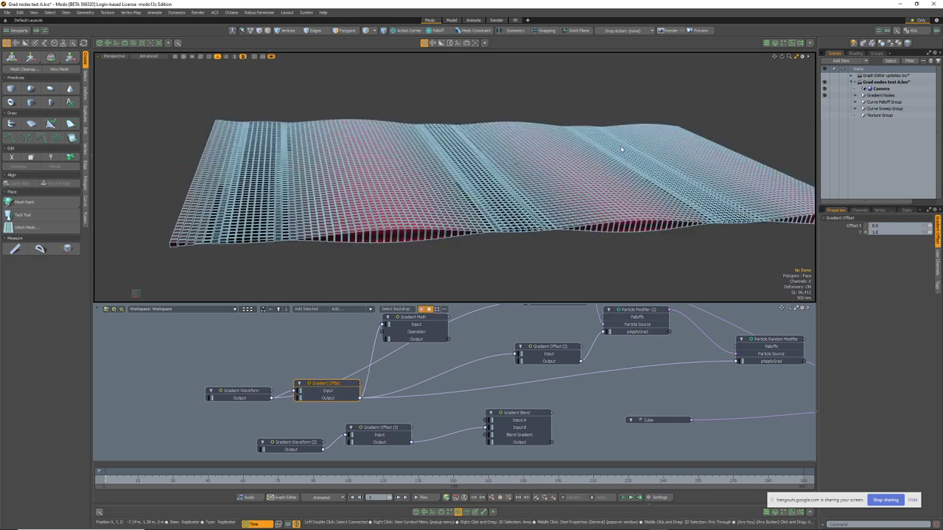
scroll(401, 378, down, 2)
alt+drag(344, 401, 339, 405)
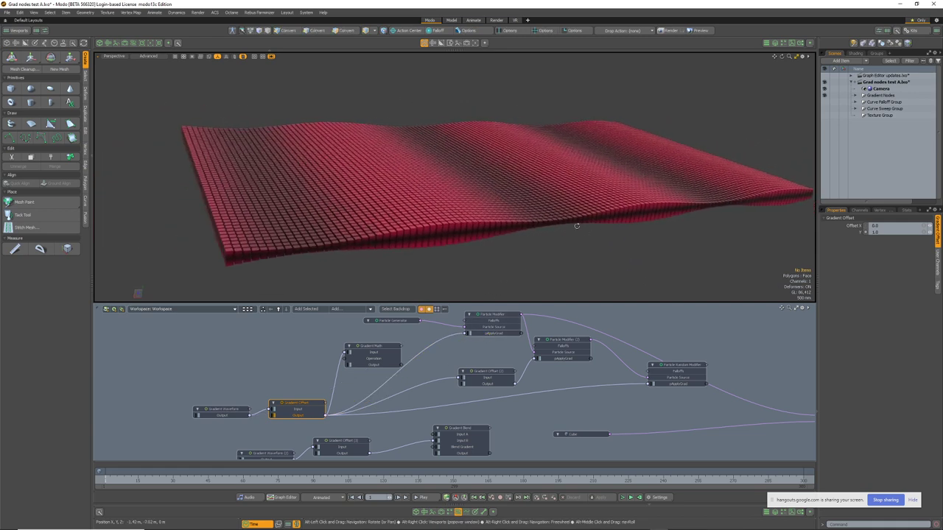
alt+drag(470, 391, 431, 402)
Check Particle Modifier (2)'s rotation settings and connect its output to the Replicator's Particle Source.
middle_drag(574, 363, 498, 364)
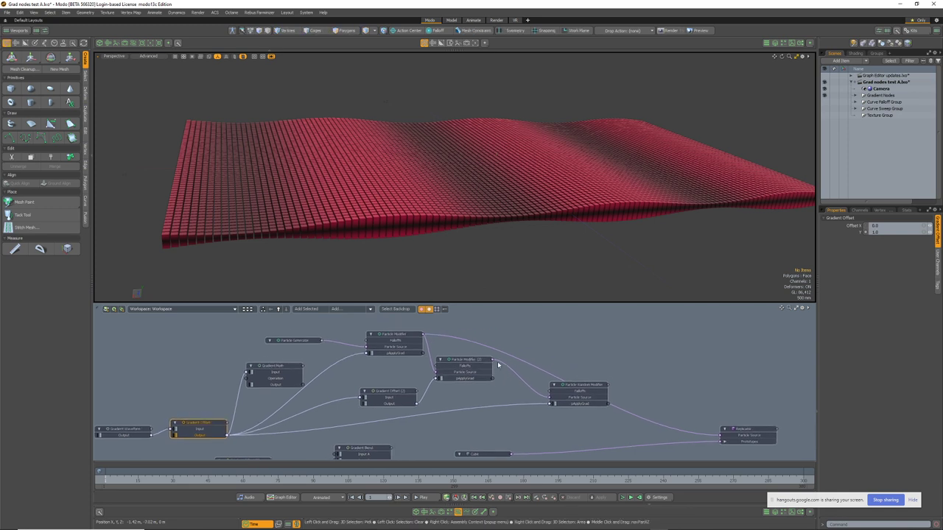
scroll(454, 359, up, 3)
click(492, 360)
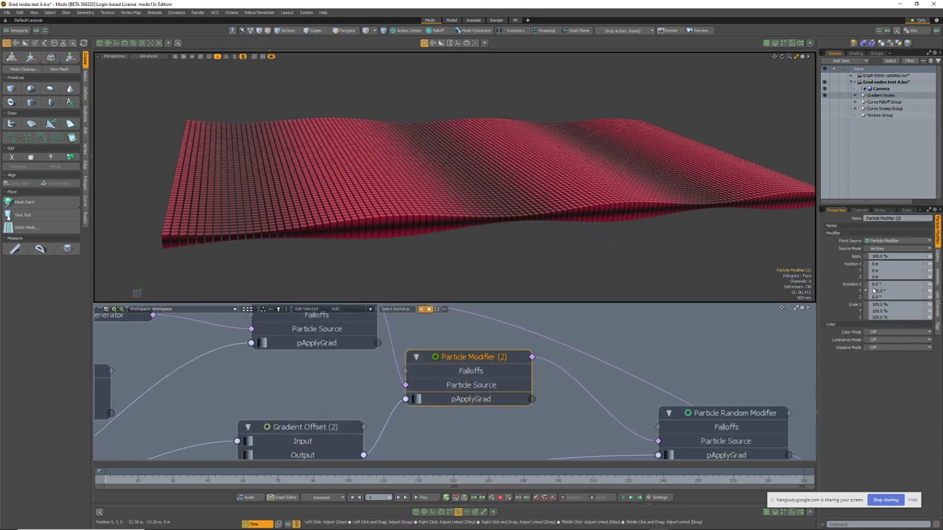
scroll(514, 352, down, 6)
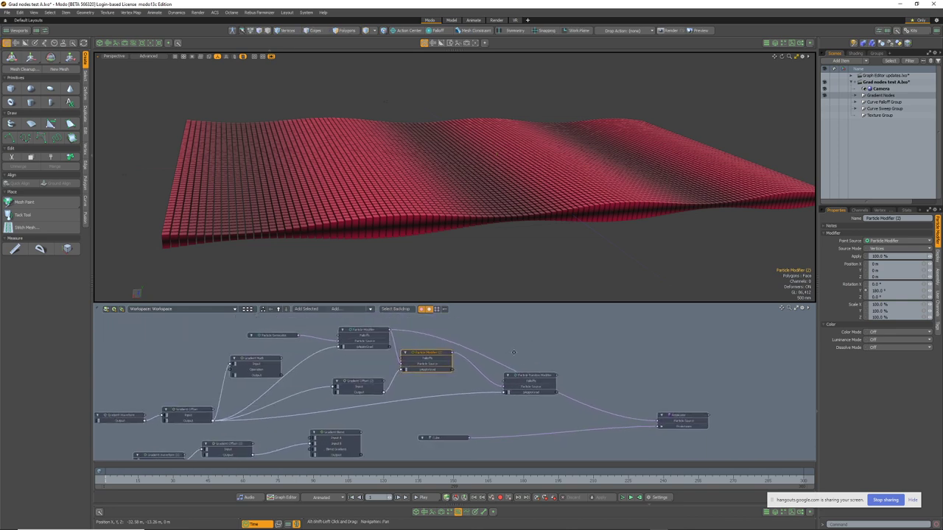
drag(452, 354, 685, 425)
alt+drag(545, 221, 526, 210)
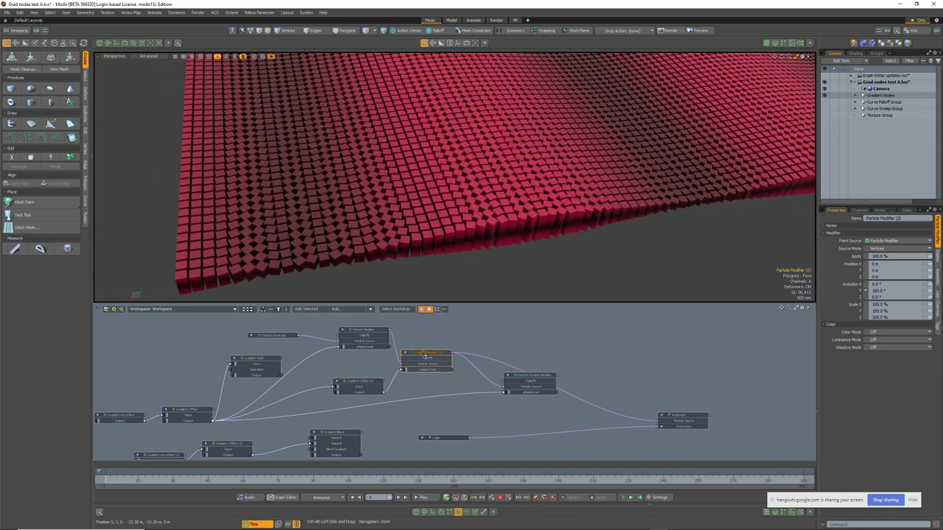
Disconnect Gradient Offset (2)'s Output from Particle Modifier (2)'s pApplyGrad input.
scroll(416, 371, up, 3)
alt+drag(416, 371, 445, 373)
alt+drag(568, 254, 532, 288)
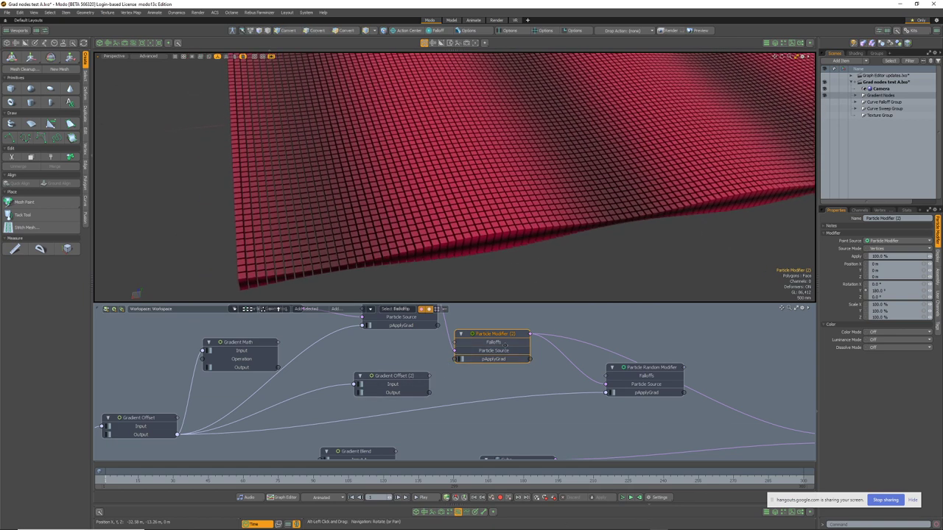
Haul Particle Modifier (2)'s Rotation Y channel interactively in the viewport to about 215.6° and inspect the turned cubes.
click(848, 291)
key(c)
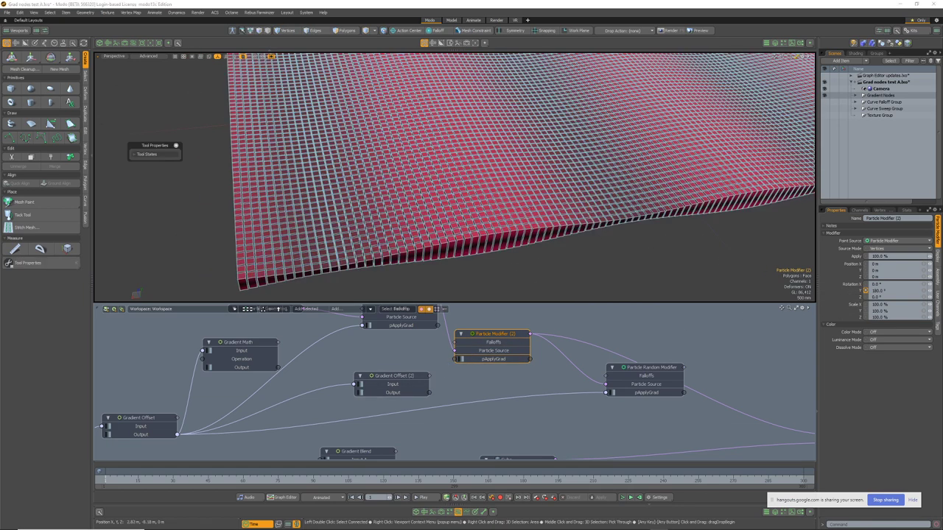
drag(560, 184, 570, 184)
ctrl+alt+drag(505, 224, 591, 249)
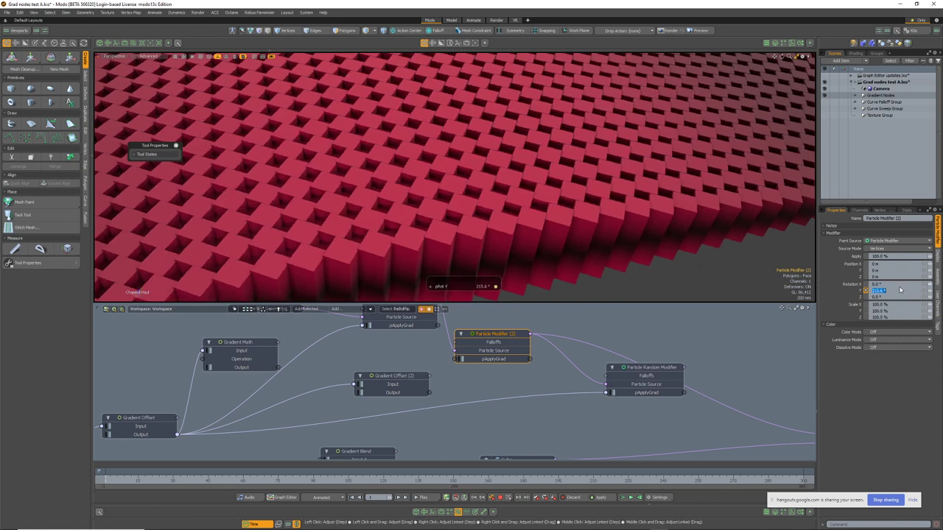
Set Particle Modifier (2)'s Rotation Y to 180°.
click(900, 289)
text(180)
key(Return)
ctrl+alt+drag(708, 239, 626, 232)
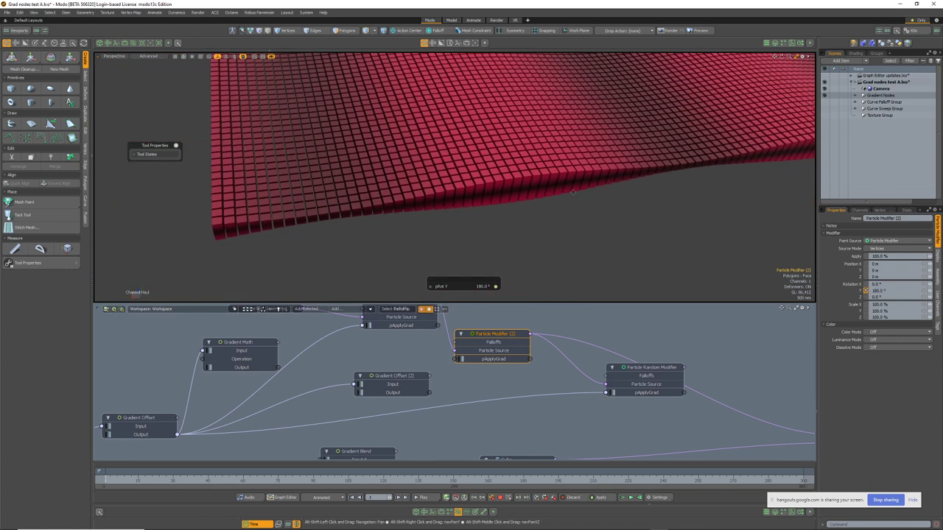
Connect Gradient Offset (2)'s Output to Particle Modifier (2)'s pApplyGrad input and view the cubes up close.
scroll(545, 373, up, 3)
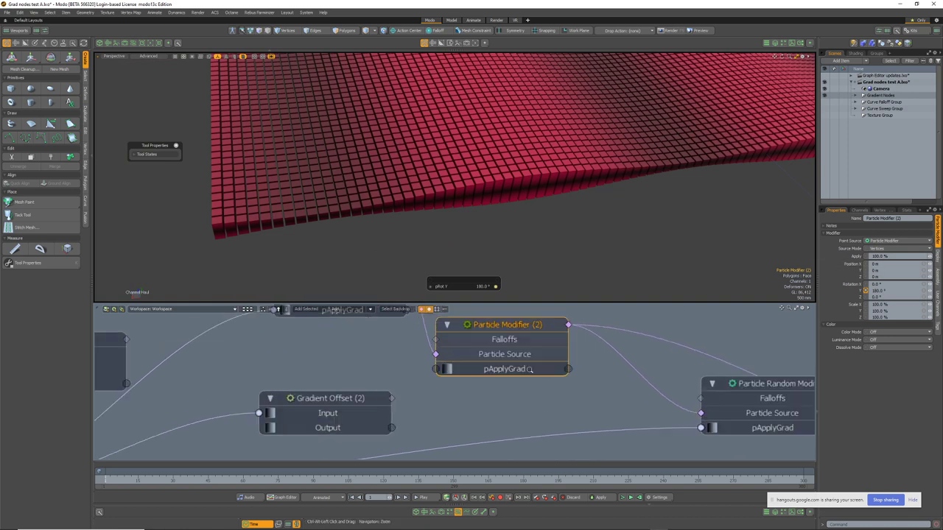
scroll(512, 375, down, 5)
scroll(472, 403, up, 3)
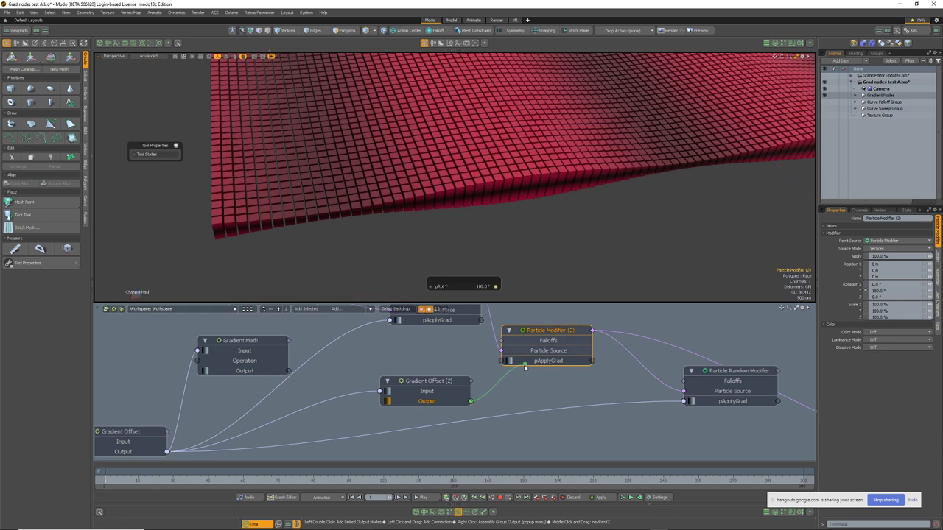
drag(525, 367, 502, 361)
scroll(350, 207, up, 3)
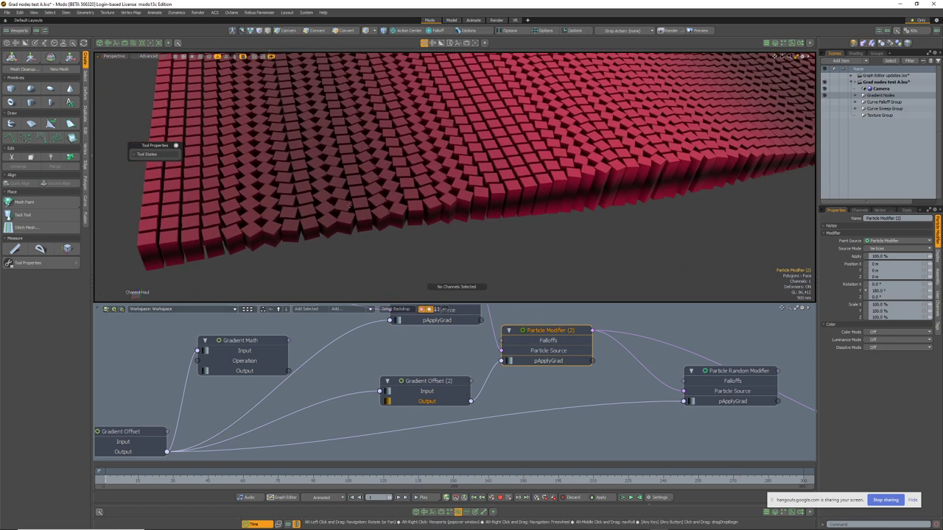
Select Gradient Offset (2) to examine its X and Y offsets alongside the rotated cube field.
click(446, 383)
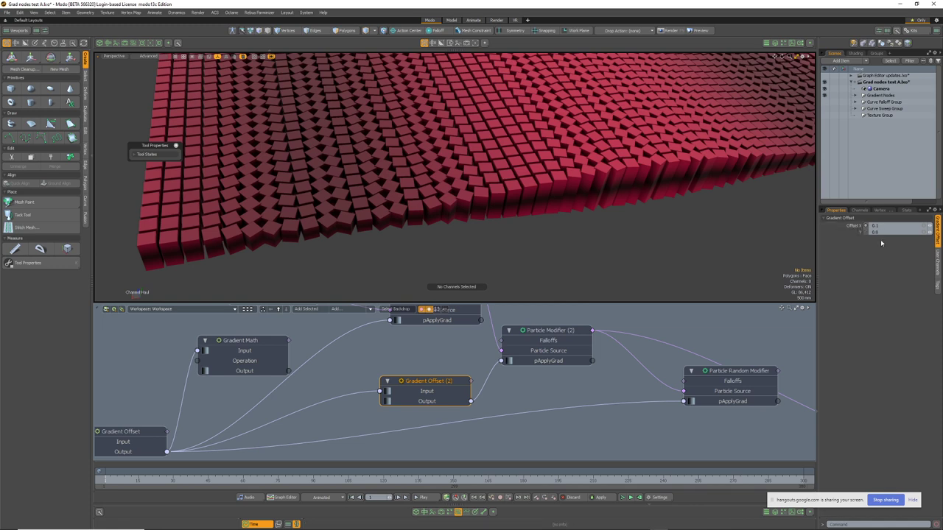
alt+shift+drag(606, 228, 487, 241)
scroll(594, 240, down, 5)
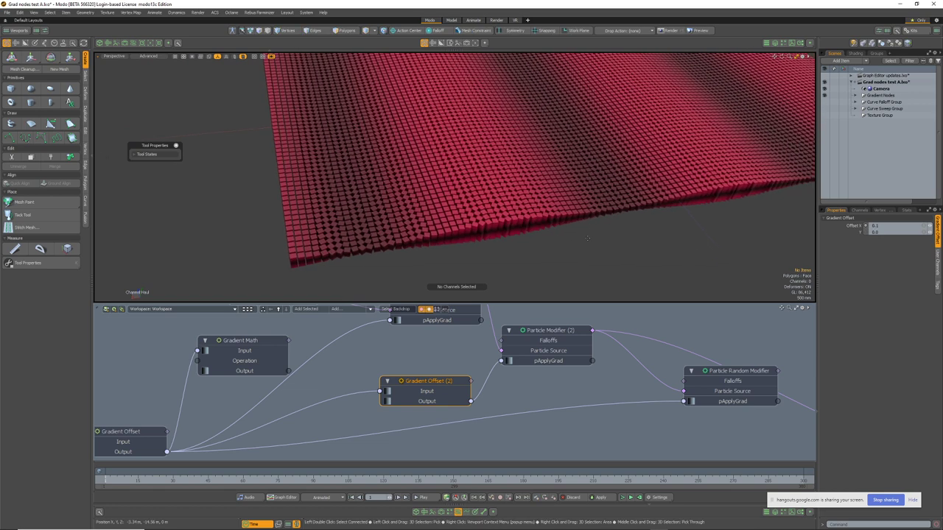
Haul Gradient Offset (2)'s Offset X interactively to about 0.45 and undo the change.
alt+drag(553, 263, 475, 243)
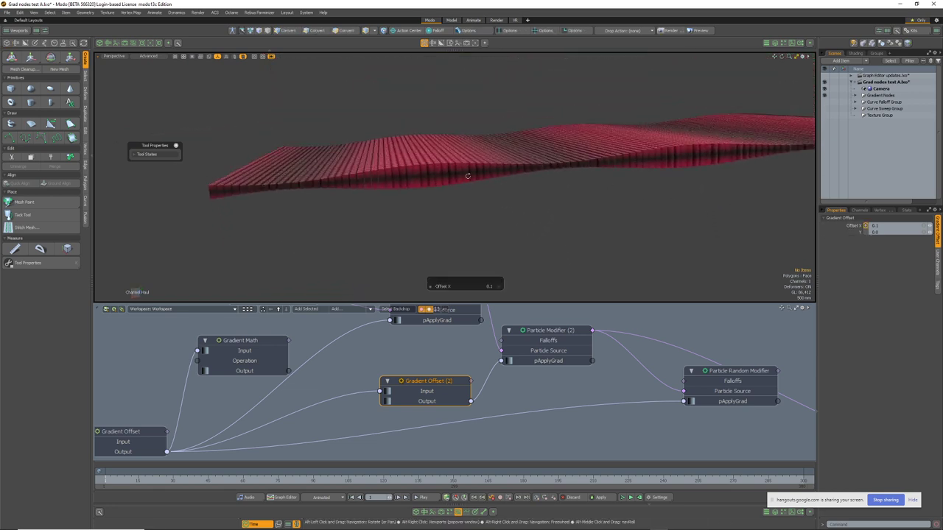
alt+drag(467, 177, 662, 270)
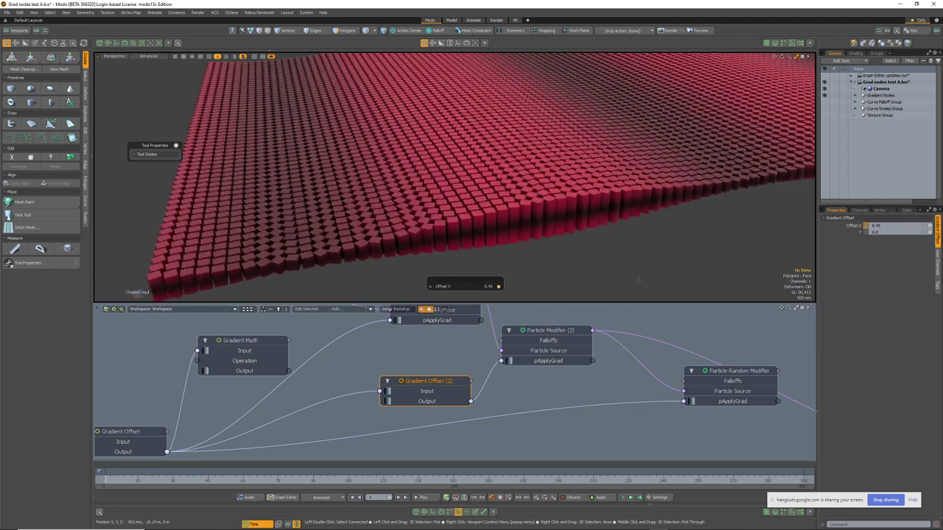
alt+shift+drag(520, 388, 551, 382)
scroll(551, 383, down, 2)
key(ctrl+z)
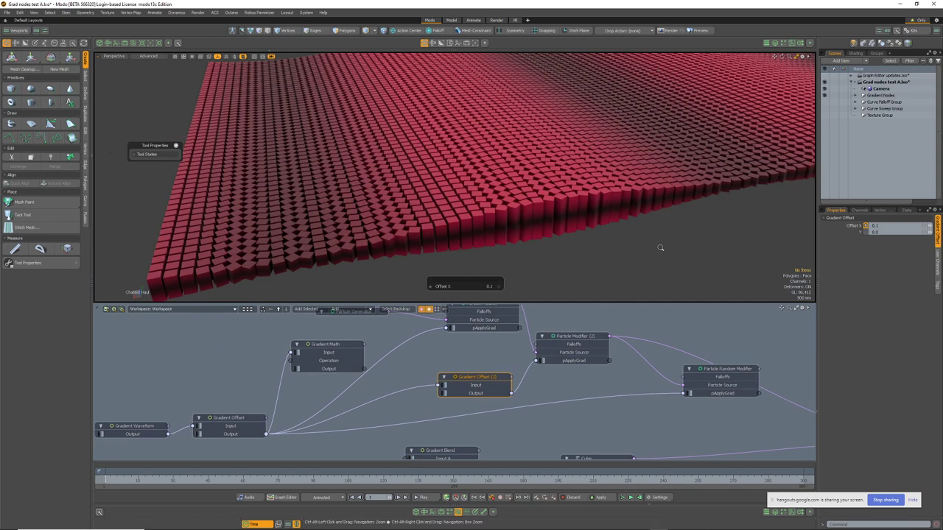
Select Particle Random Modifier to review its random position settings and connect its output to the Replicator's Particle Source.
scroll(661, 248, down, 4)
alt+drag(661, 248, 502, 256)
alt+shift+drag(722, 369, 553, 384)
scroll(553, 383, up, 4)
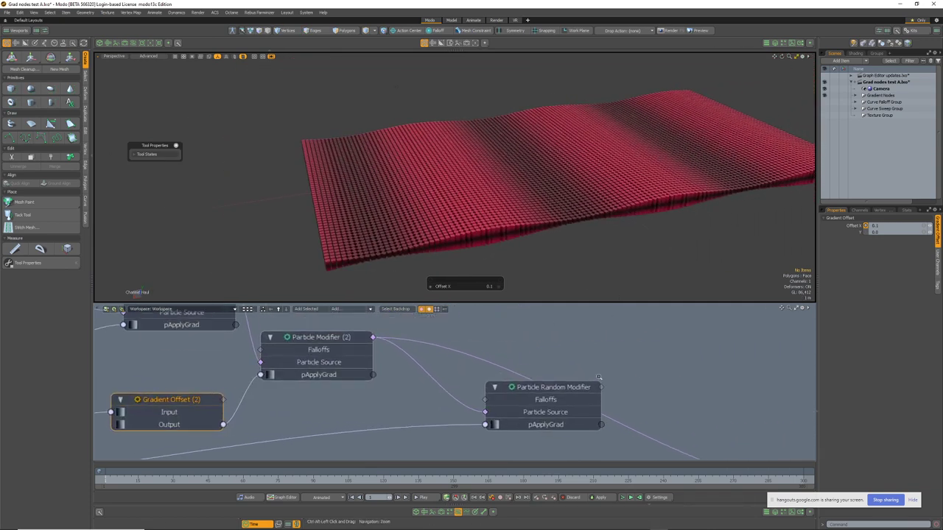
scroll(553, 384, down, 3)
click(558, 385)
scroll(557, 387, up, 3)
scroll(558, 387, down, 2)
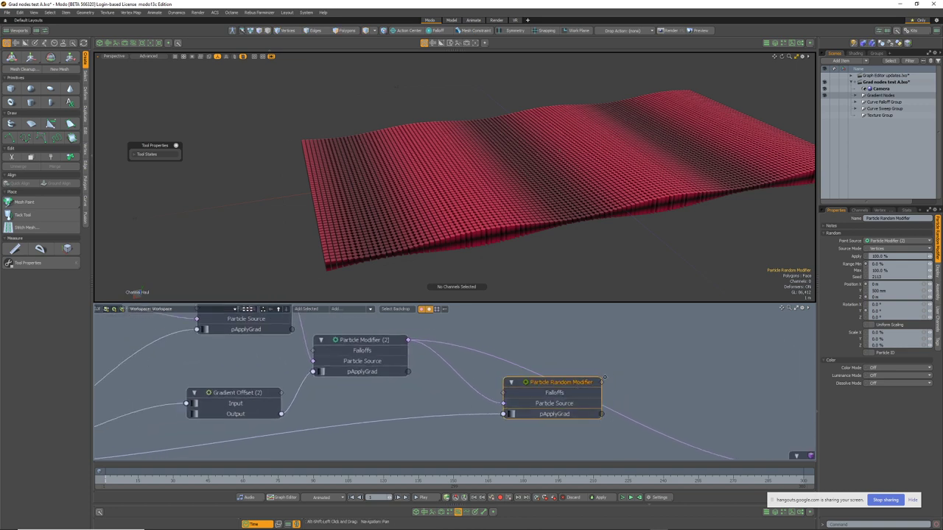
alt+shift+drag(558, 387, 520, 389)
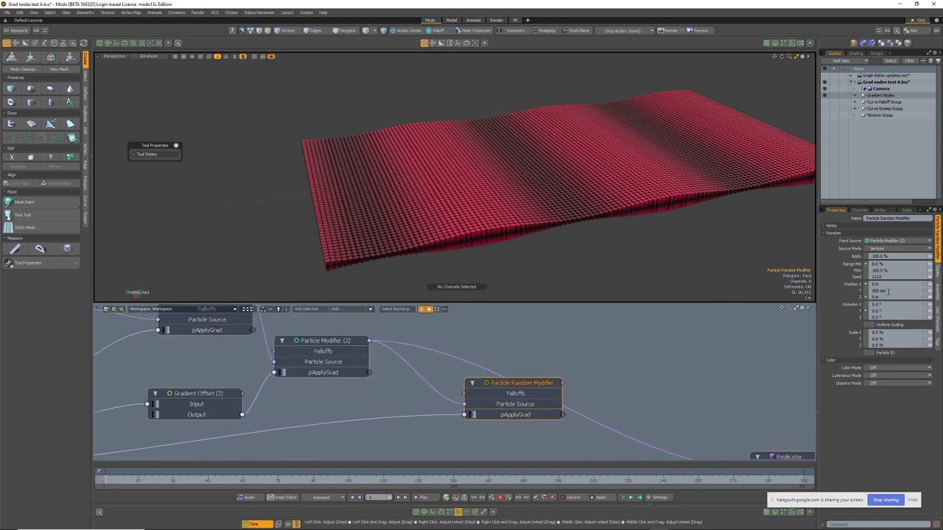
scroll(610, 389, down, 5)
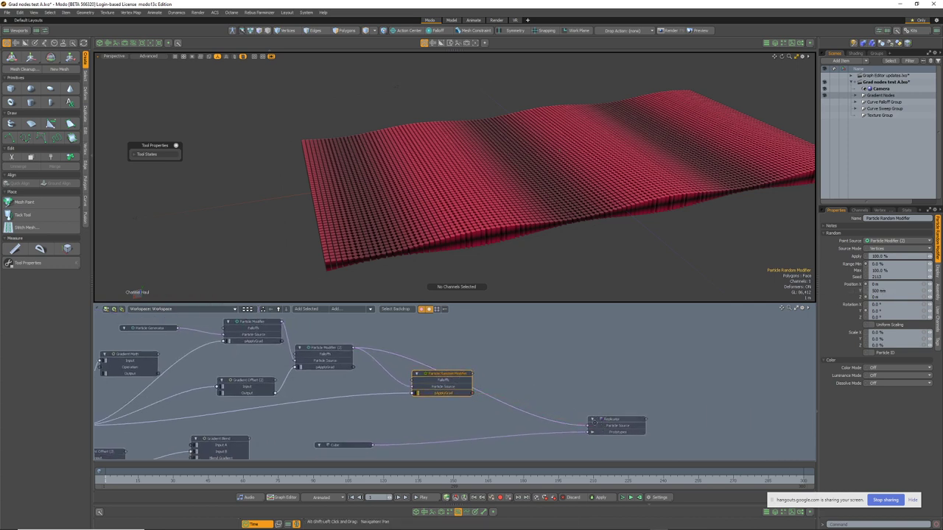
drag(613, 434, 613, 427)
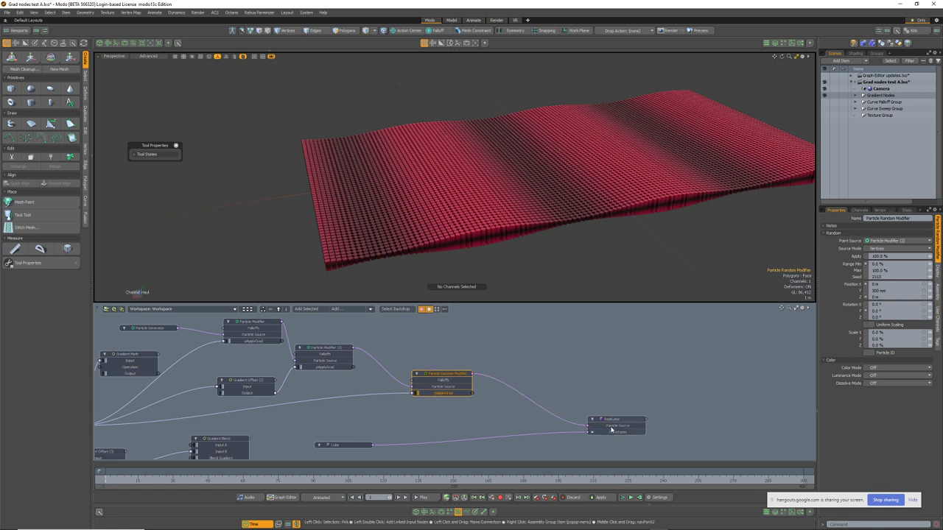
Disconnect Gradient Offset from Particle Random Modifier's pApplyGrad input and undo it, comparing the randomised cube heights.
alt+shift+drag(393, 406, 464, 404)
alt+drag(570, 261, 521, 201)
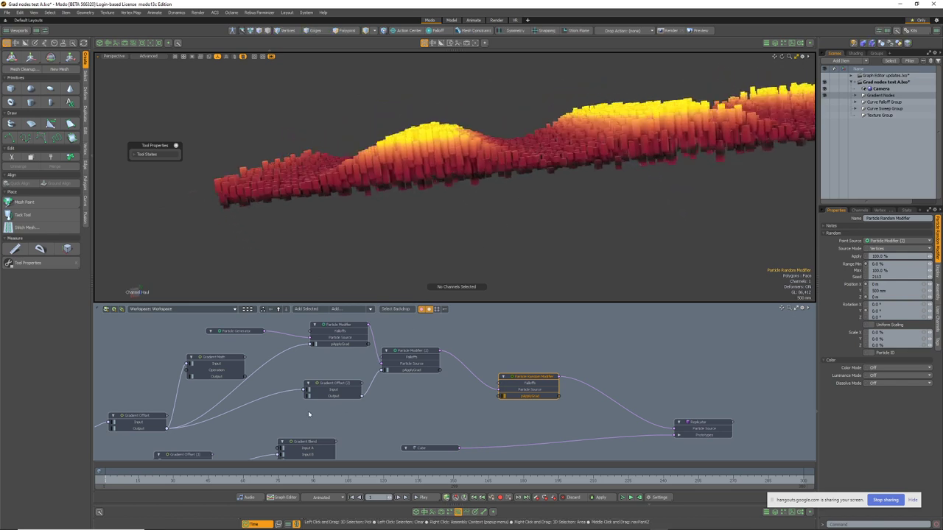
key(ctrl+z)
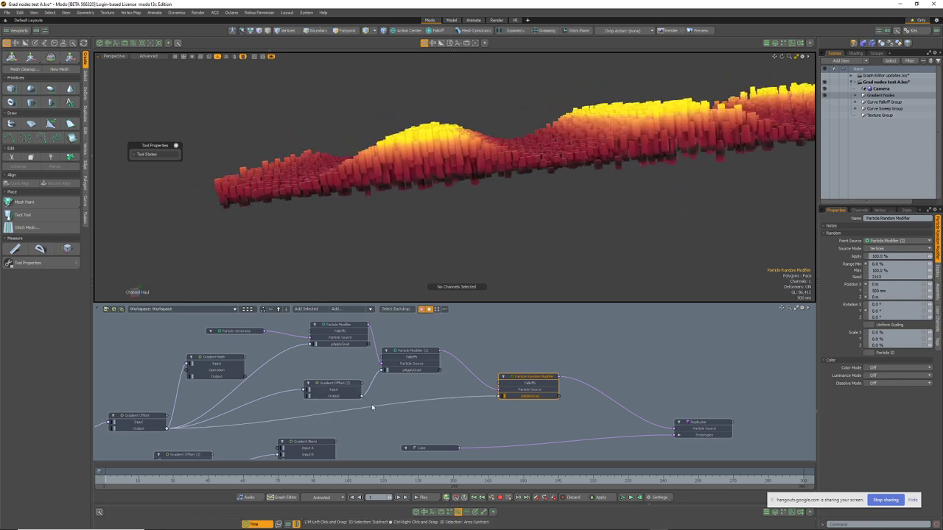
alt+drag(568, 189, 464, 195)
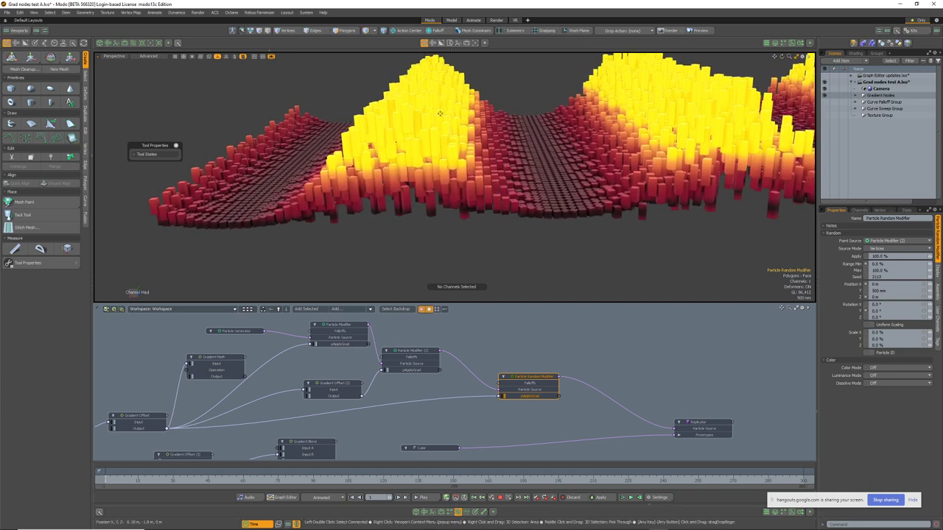
alt+drag(448, 331, 463, 338)
Select Particle Modifier to examine its scale settings and scrub the timeline to preview the moving waves.
click(357, 345)
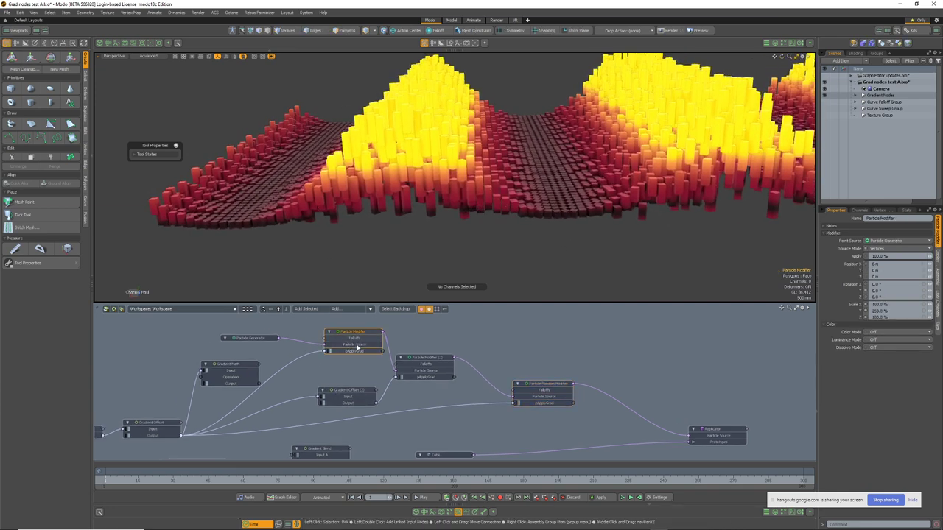
ctrl+alt+drag(358, 346, 393, 349)
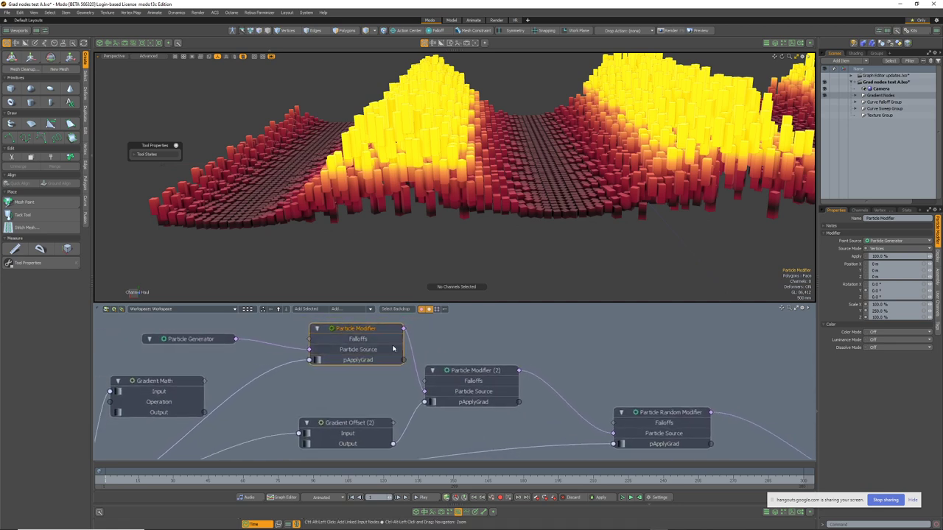
ctrl+alt+drag(589, 242, 509, 255)
mouse_move(109, 481)
mouse_down()
mouse_move(664, 480)
mouse_move(106, 480)
mouse_up()
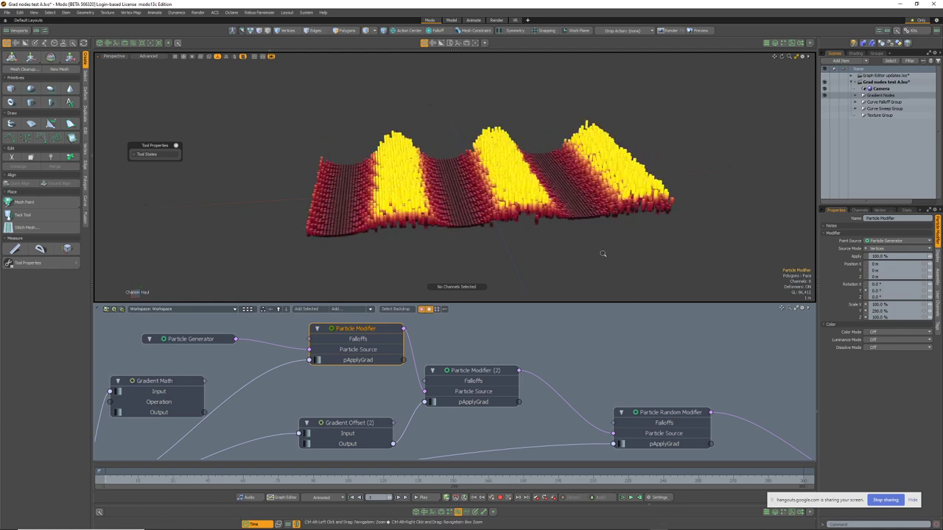
Examine the randomised wave field up close alongside the full node network that drives it.
mouse_move(603, 254)
ctrl+alt+mouse_down()
mouse_move(545, 241)
mouse_move(598, 260)
ctrl+alt+mouse_up()
ctrl+alt+drag(547, 406, 529, 407)
alt+drag(529, 407, 545, 383)
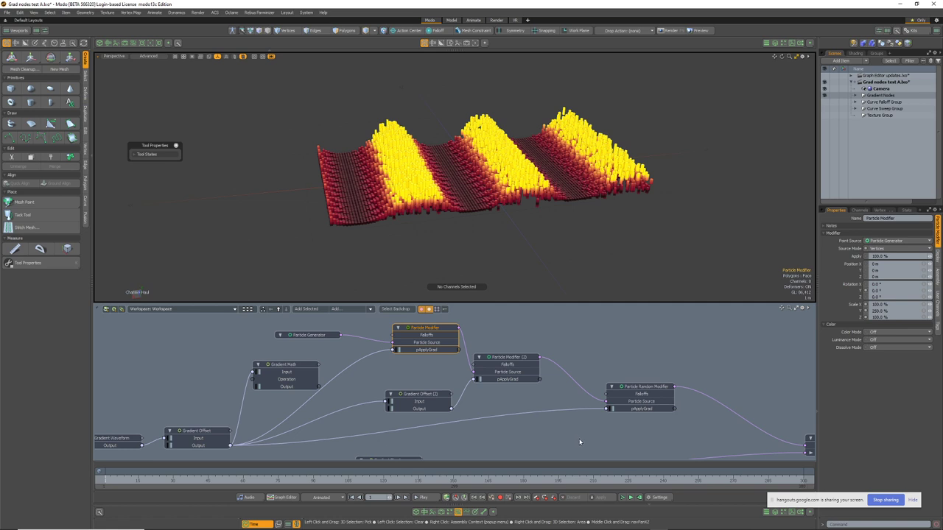
scroll(564, 442, down, 3)
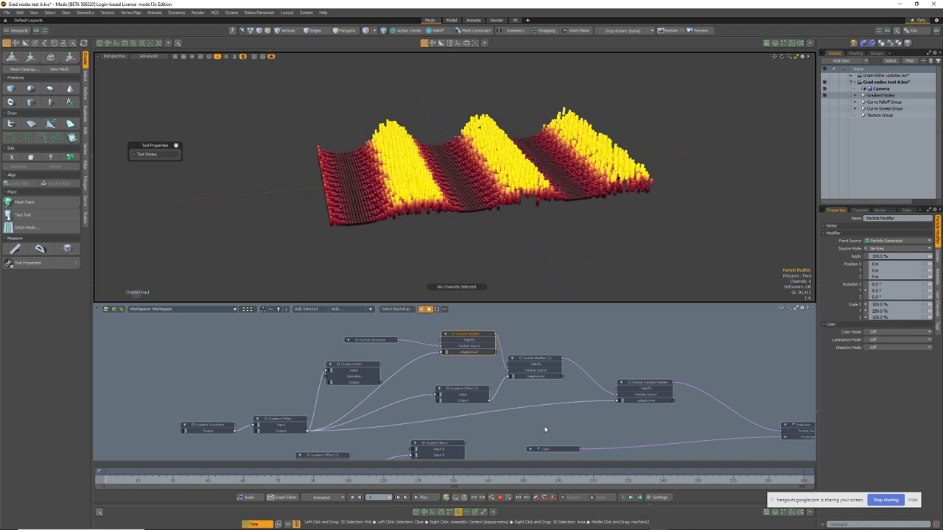
ctrl+alt+drag(408, 192, 465, 191)
alt+shift+drag(466, 192, 413, 239)
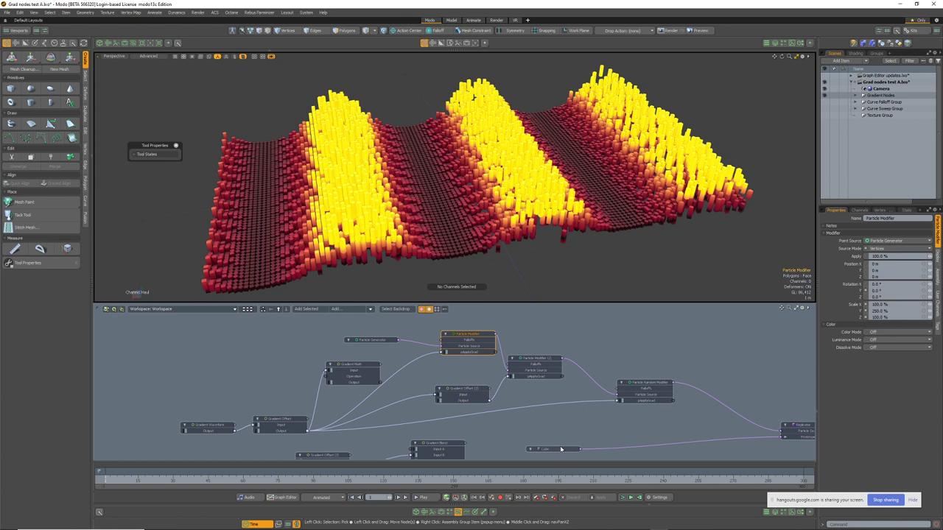
scroll(563, 432, down, 2)
alt+drag(561, 435, 562, 411)
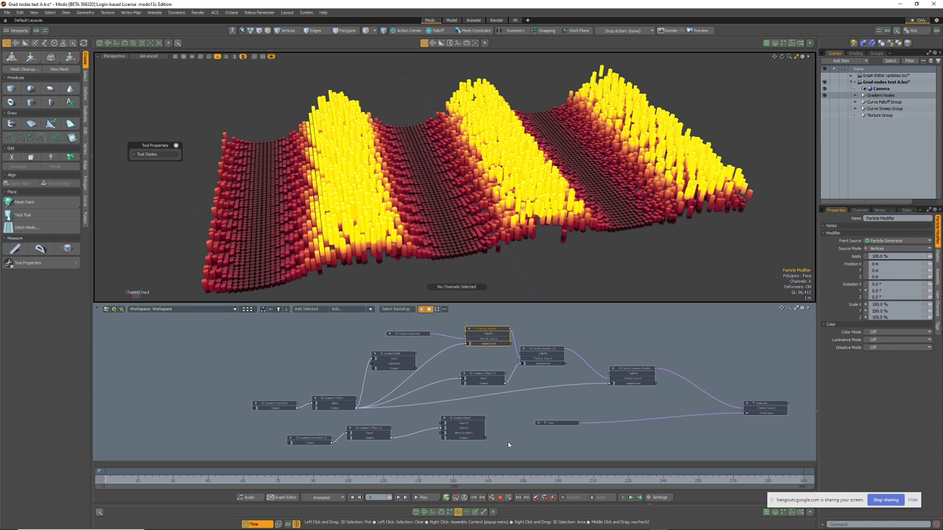
Select Gradient Waveform (2), which feeds Gradient Offset (3), to examine its type, amplitude and frequency.
ctrl+alt+drag(508, 442, 501, 415)
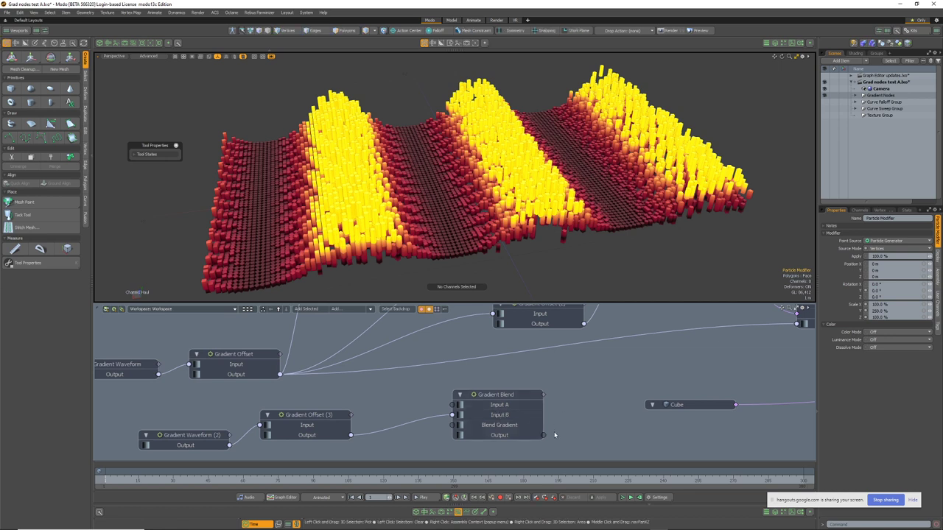
ctrl+alt+drag(568, 428, 487, 392)
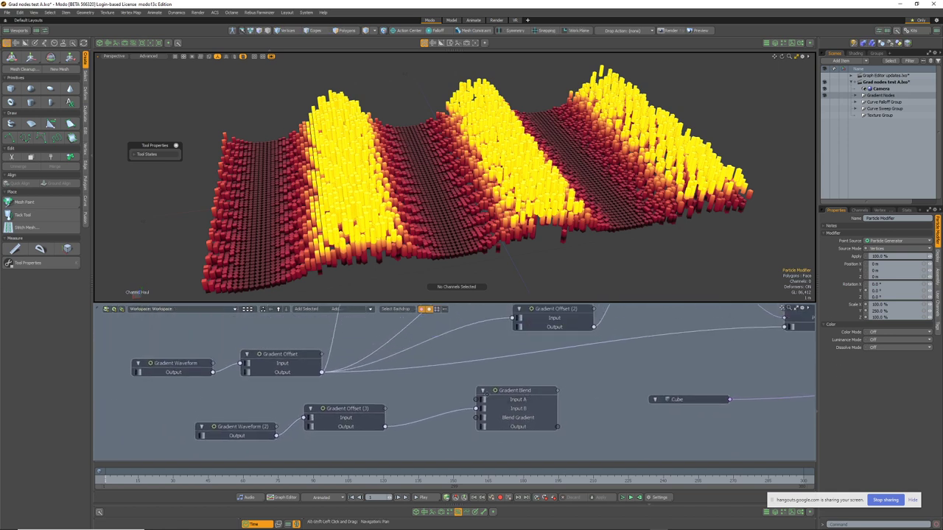
ctrl+alt+drag(216, 434, 249, 427)
click(247, 426)
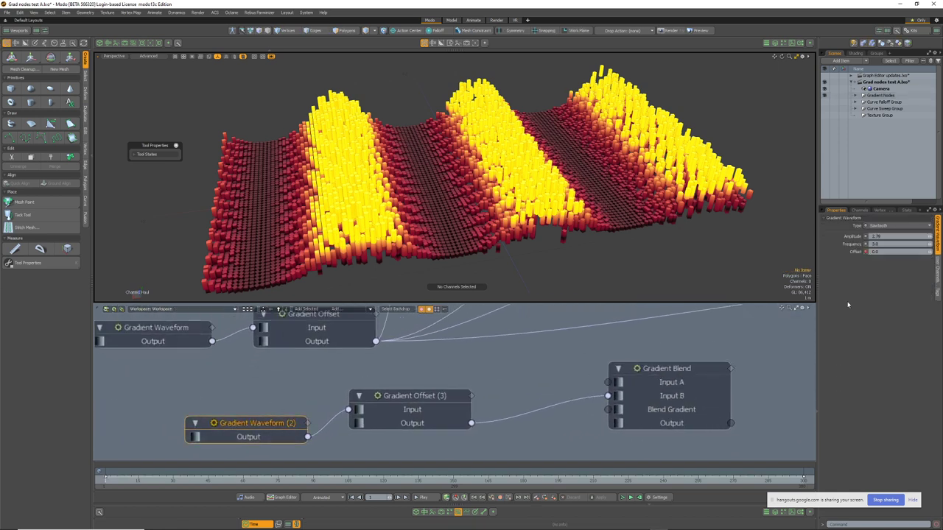
ctrl+alt+drag(413, 389, 382, 415)
ctrl+alt+drag(256, 403, 300, 396)
Connect Gradient Offset's Output to Gradient Blend's Input A.
scroll(331, 382, down, 4)
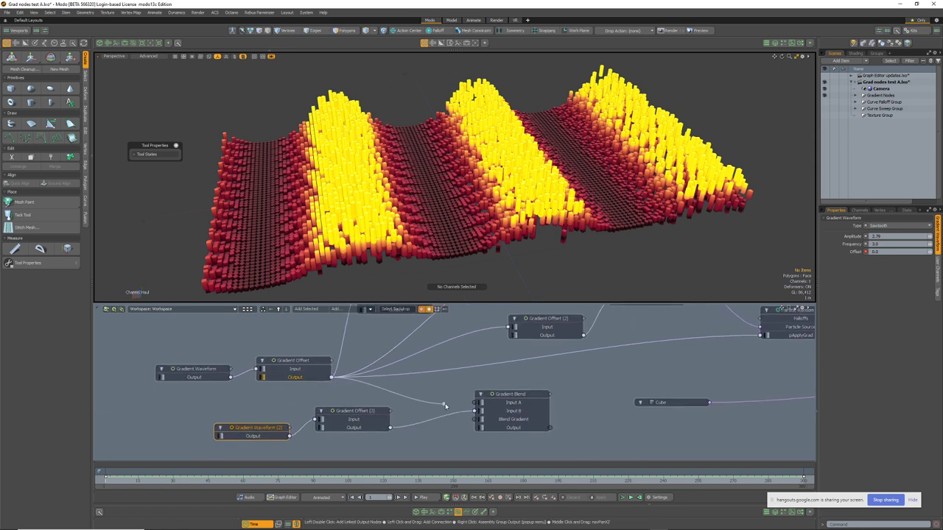
drag(469, 401, 474, 406)
drag(484, 406, 376, 396)
drag(488, 408, 489, 410)
scroll(486, 427, down, 4)
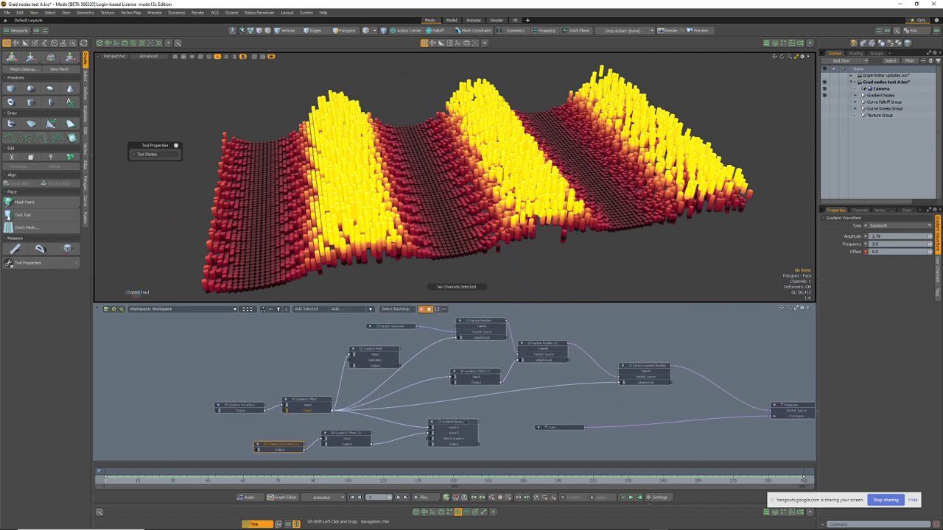
Connect Gradient Blend's Output to the pApplyGrad inputs of Particle Modifier, Particle Modifier (2) and Particle Random Modifier.
drag(470, 340, 470, 338)
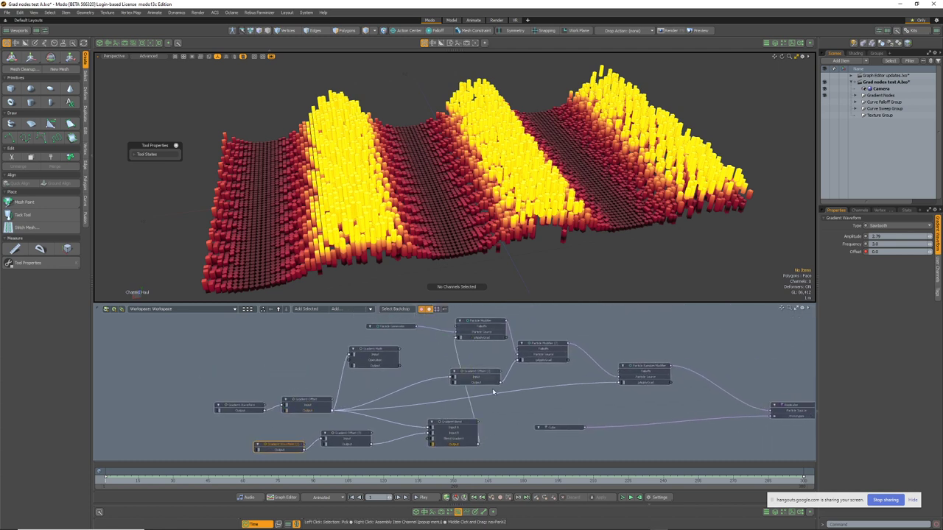
drag(478, 444, 629, 388)
middle_drag(628, 388, 655, 361)
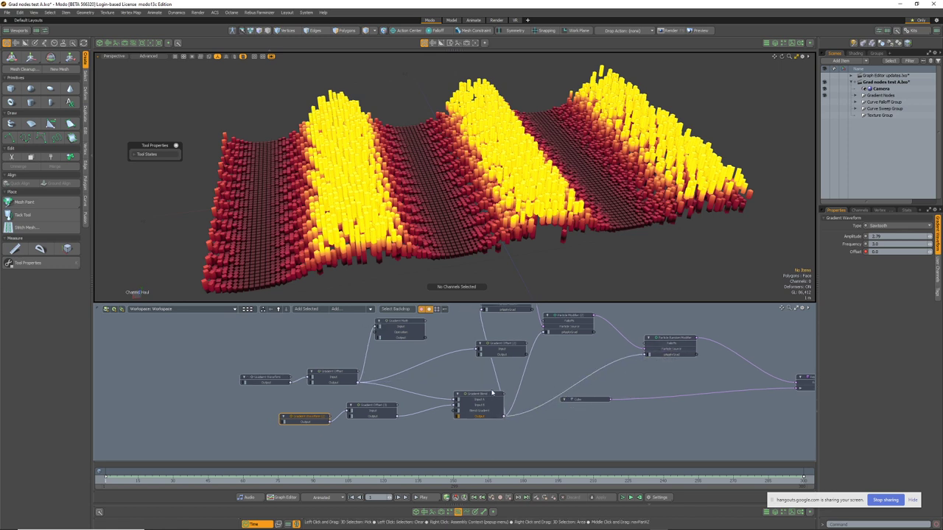
Select Gradient Blend and haul its Blend amount up to 100% and back to 0% to compare the two waveforms.
click(495, 393)
click(855, 236)
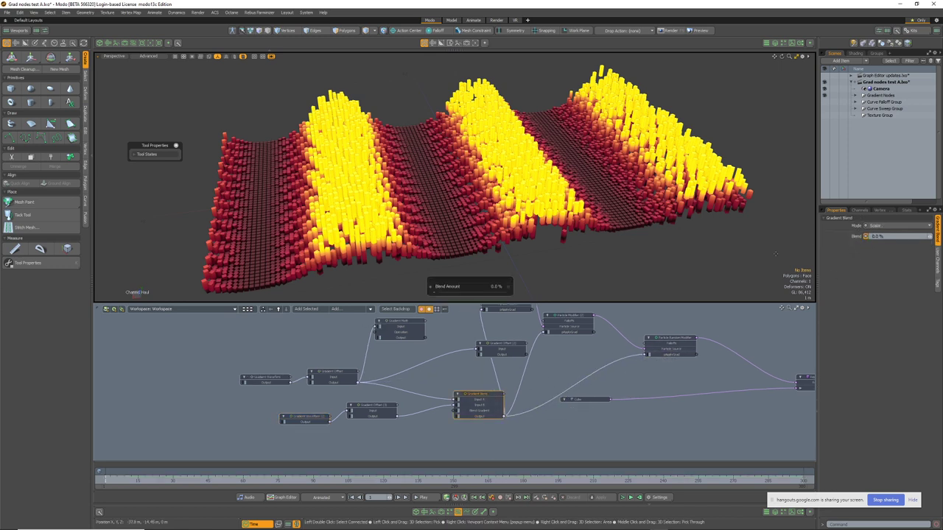
drag(562, 276, 611, 201)
scroll(604, 217, down, 3)
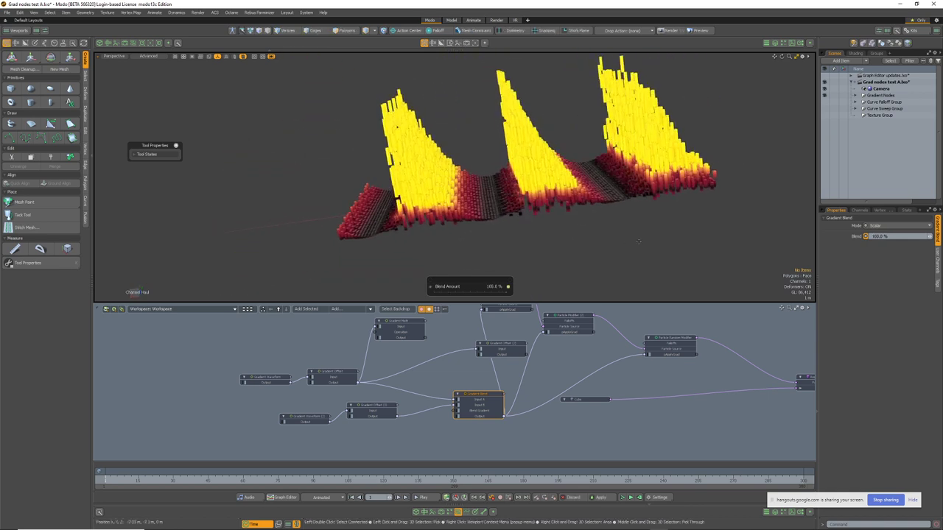
drag(638, 241, 520, 260)
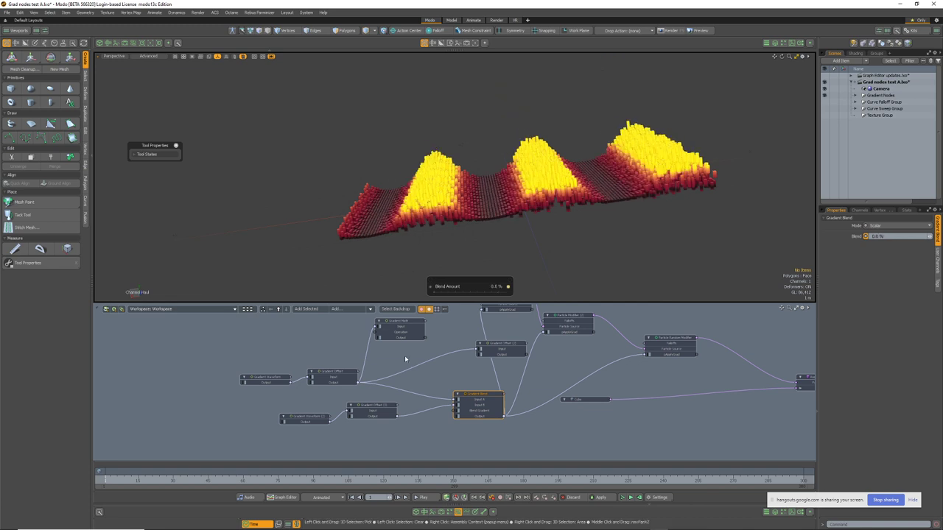
Set Gradient Blend's Mode to Gradient and open its Blend Gradient curve in the Graph Editor.
ctrl+alt+drag(358, 384, 413, 392)
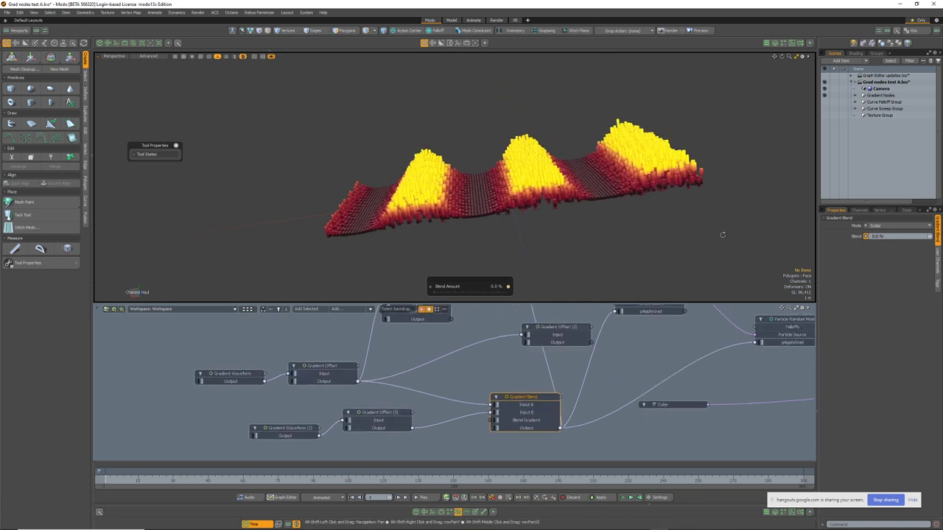
click(876, 226)
click(876, 232)
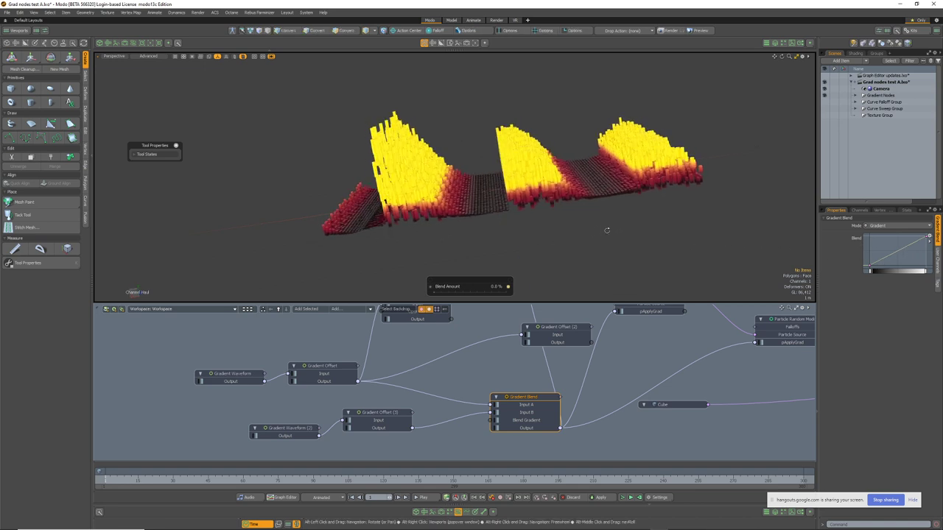
click(465, 512)
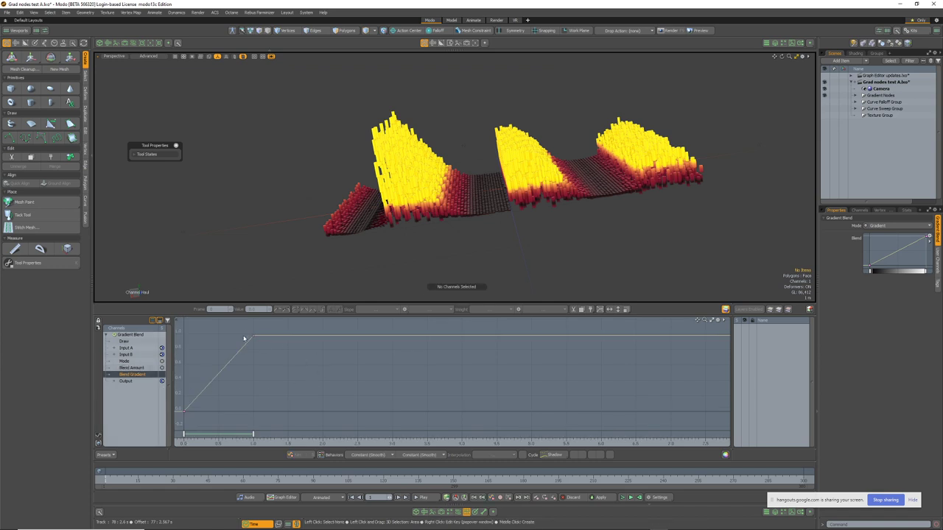
Slide the blend curve's end key inward to an input of about 0.25 and back out to about 1.05.
click(252, 337)
right_drag(278, 386, 240, 372)
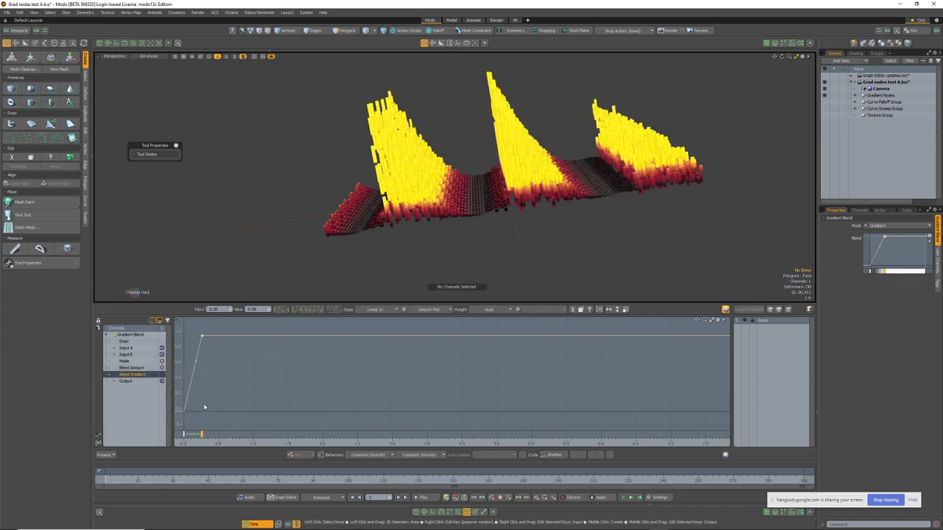
middle_drag(193, 431, 230, 434)
Slide the blend curve's start key to an input of about 0.94, undo the move and return to the node schematic.
drag(184, 434, 249, 431)
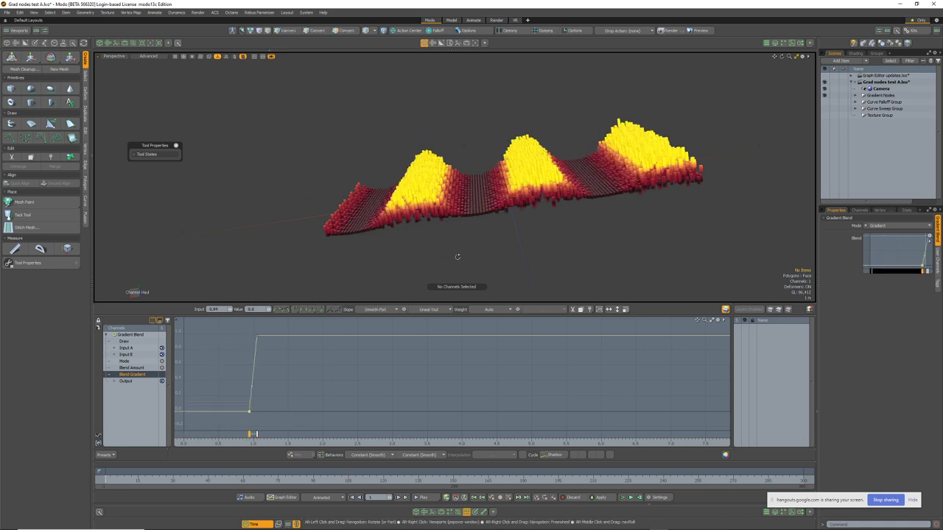
key(ctrl+z)
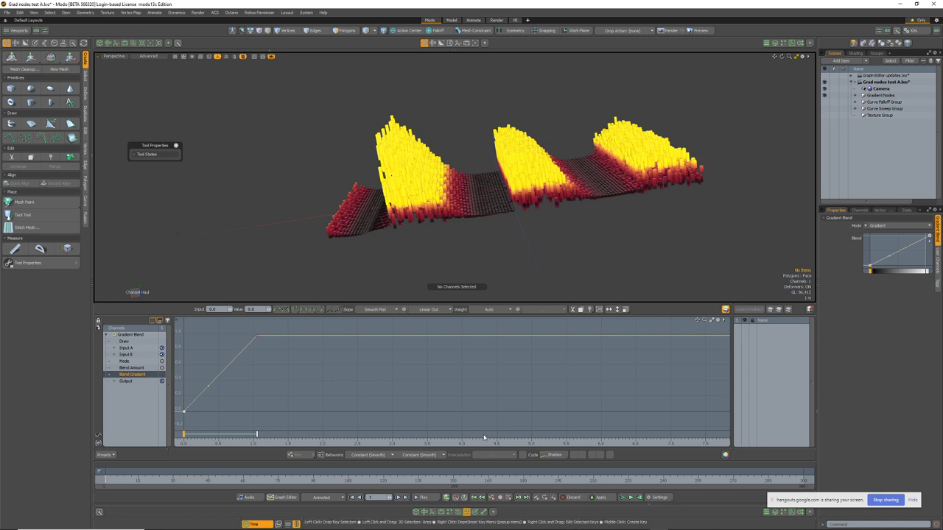
click(458, 511)
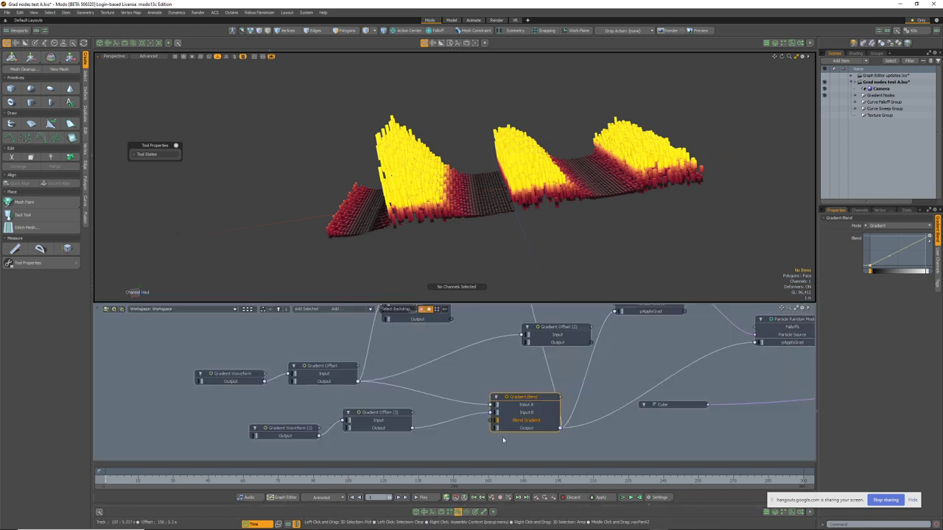
Clear the selection in the node schematic and add a new locator to the scene.
scroll(531, 433, down, 2)
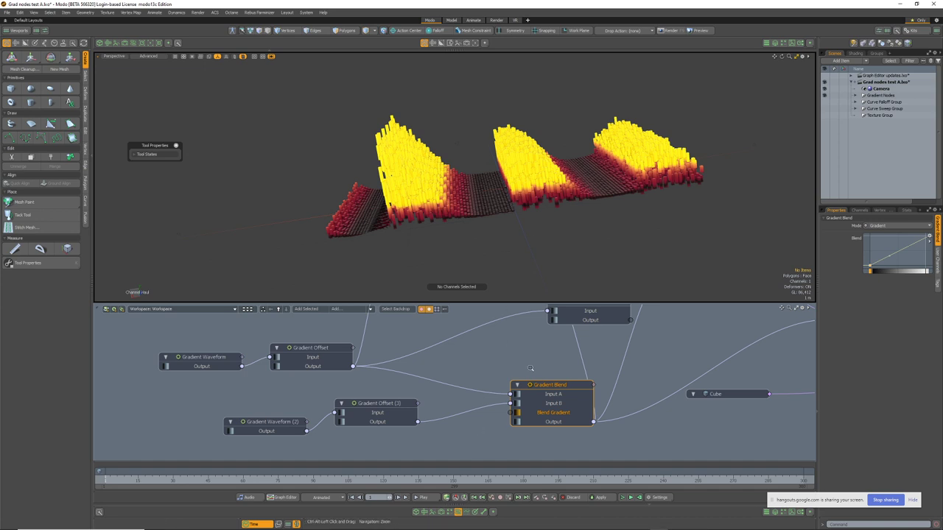
ctrl+alt+drag(530, 368, 515, 369)
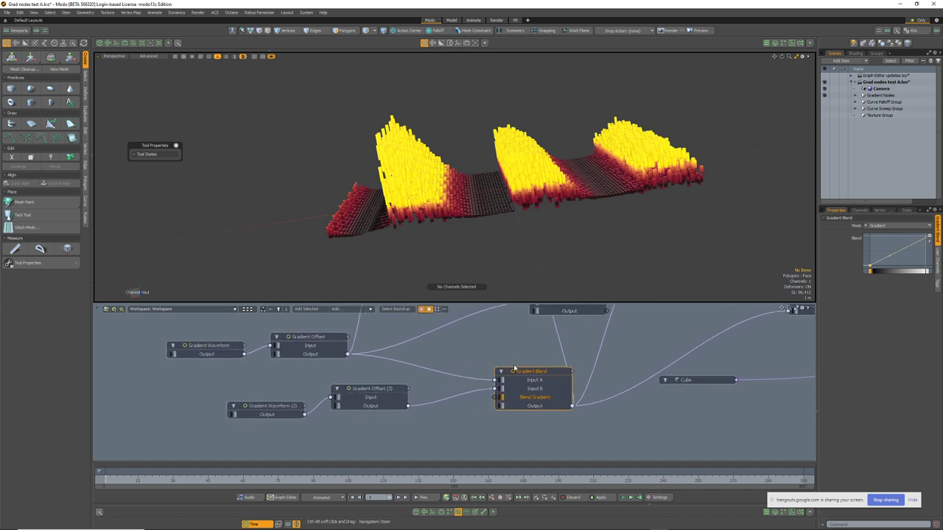
click(536, 440)
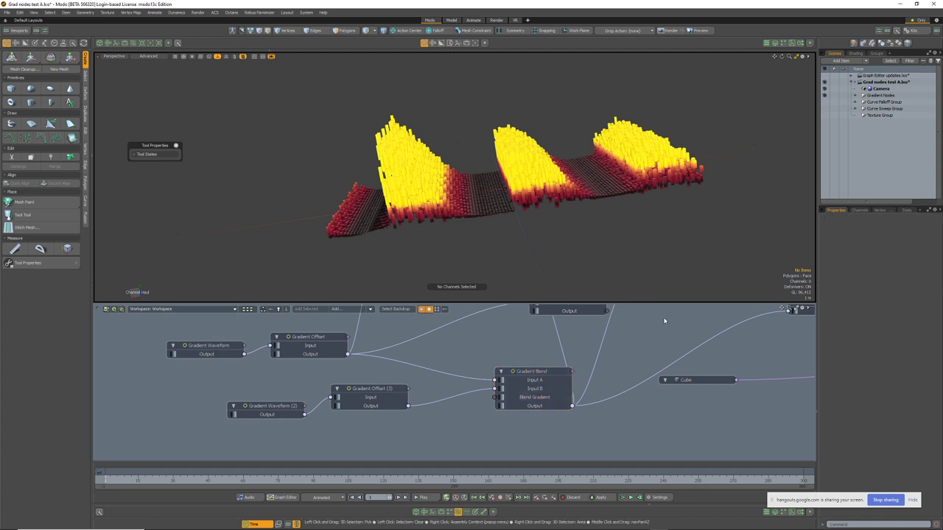
key(l)
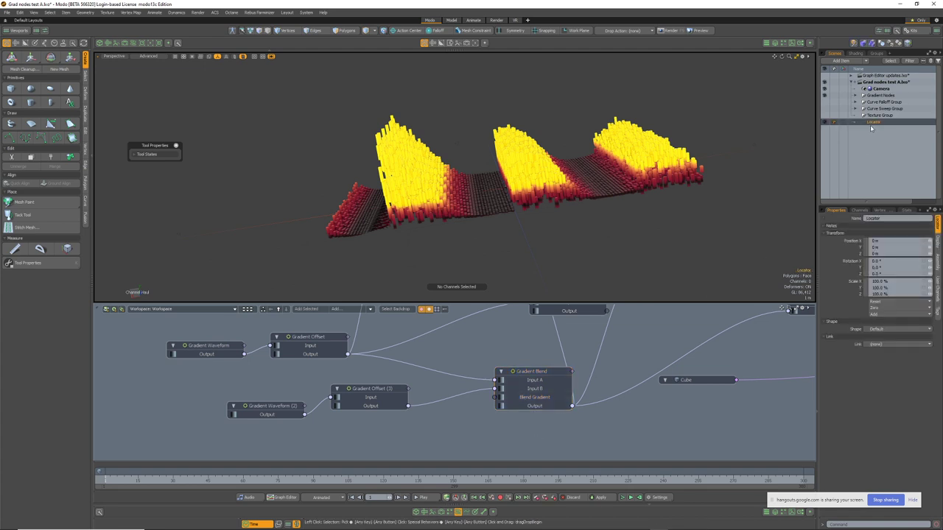
Create a user channel named Blah of type Gradient on the locator.
click(937, 292)
click(890, 219)
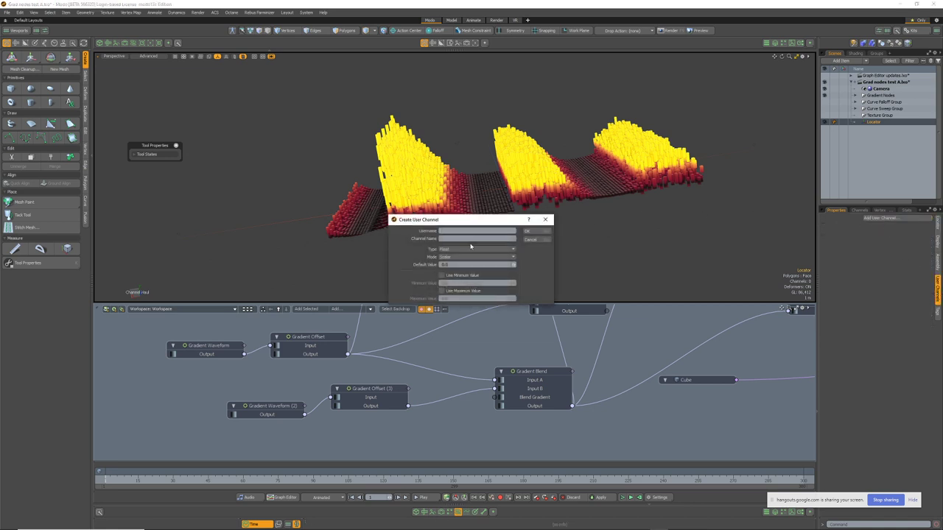
click(453, 251)
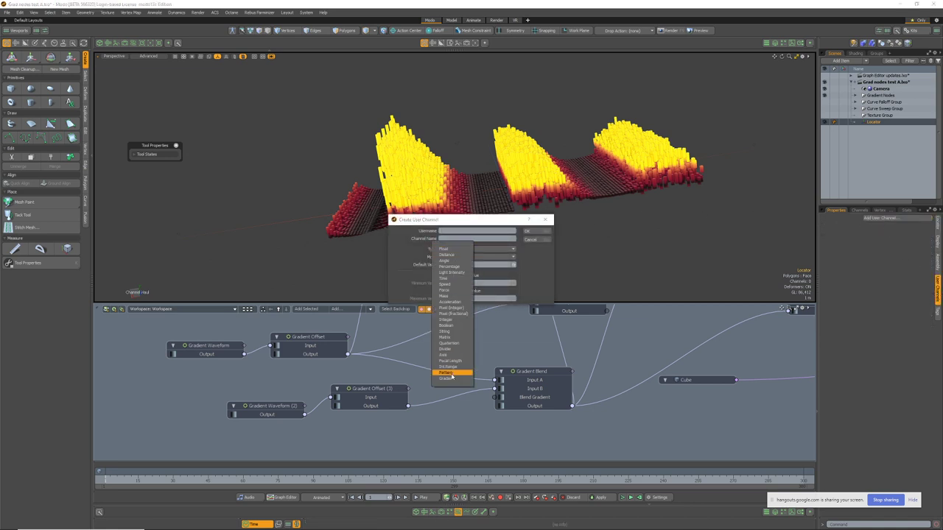
click(451, 375)
click(449, 232)
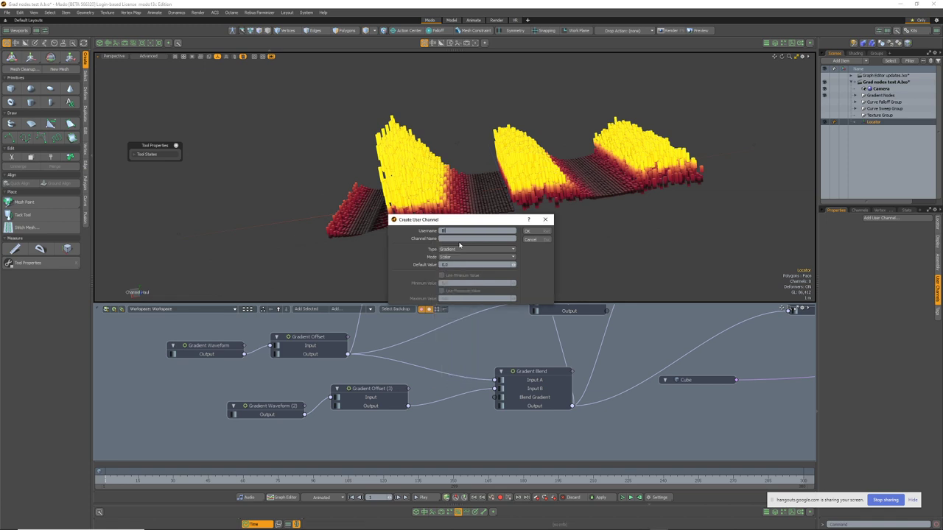
click(527, 231)
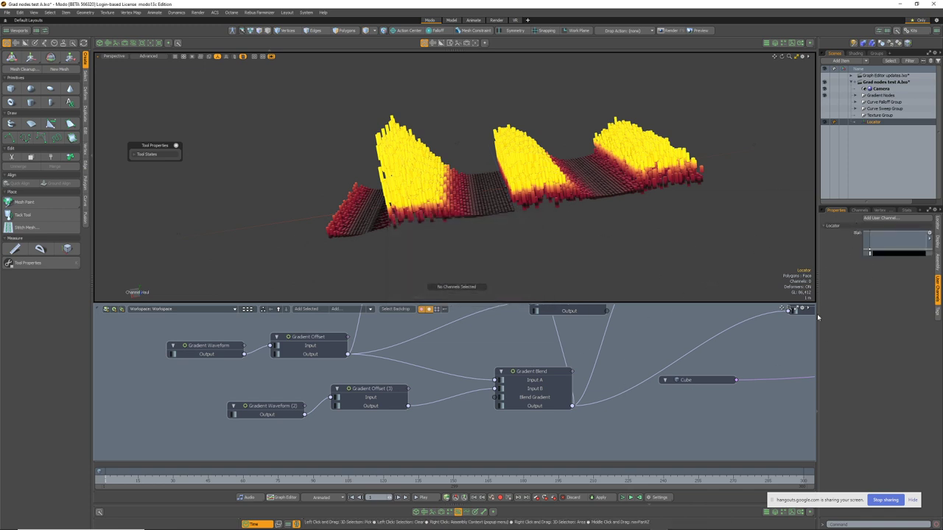
Bring the locator's Blah channel into the schematic as a node near the Gradient Waveform nodes.
click(859, 210)
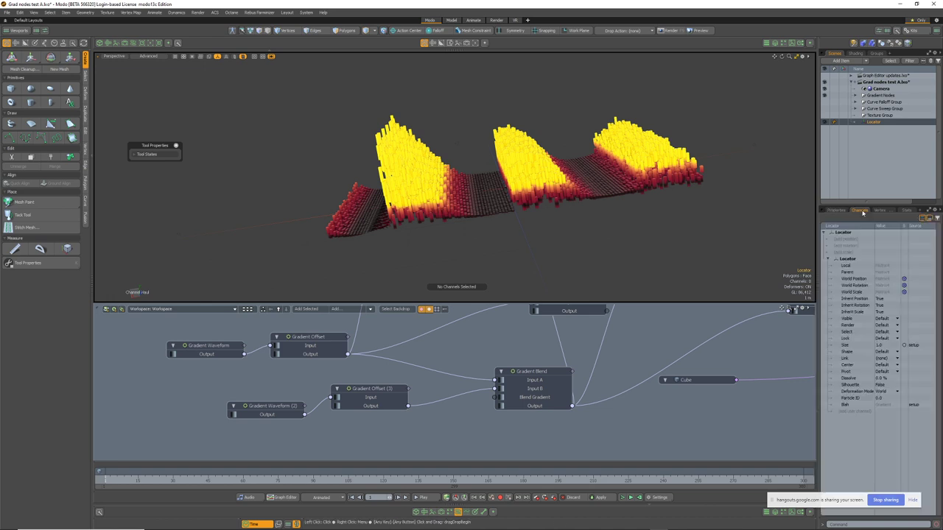
click(847, 407)
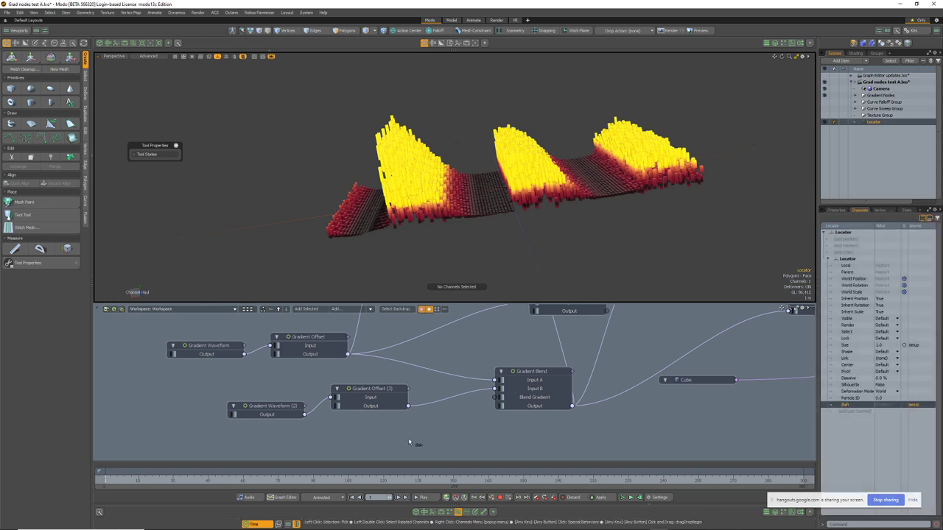
drag(206, 396, 206, 398)
middle_drag(259, 382, 341, 400)
scroll(370, 418, down, 1)
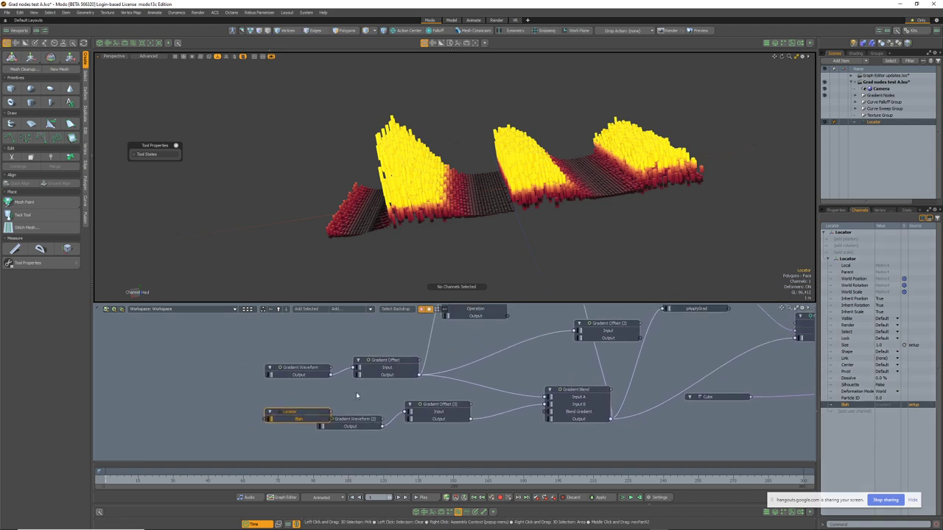
Replace Gradient Offset (3) with the locator's Blah channel on Gradient Blend's Input B and place the locator node below the waveform nodes.
drag(545, 405, 524, 410)
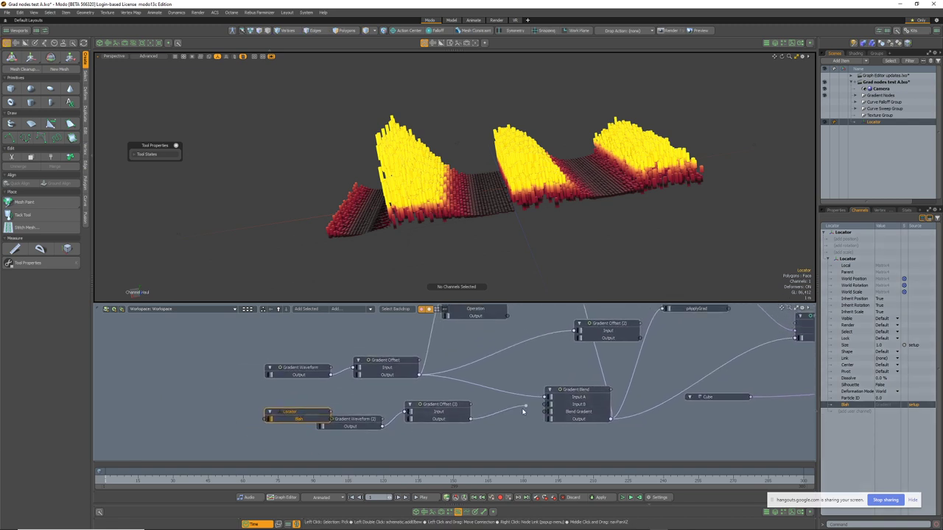
drag(329, 415, 549, 405)
drag(383, 435, 406, 442)
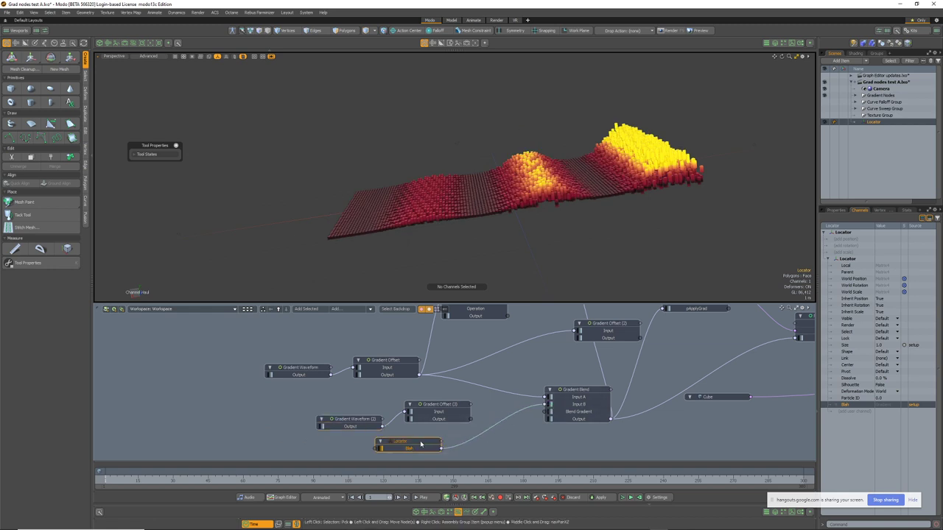
Set Gradient Blend's Mode to Scalar and its Blend amount to 100%.
click(580, 392)
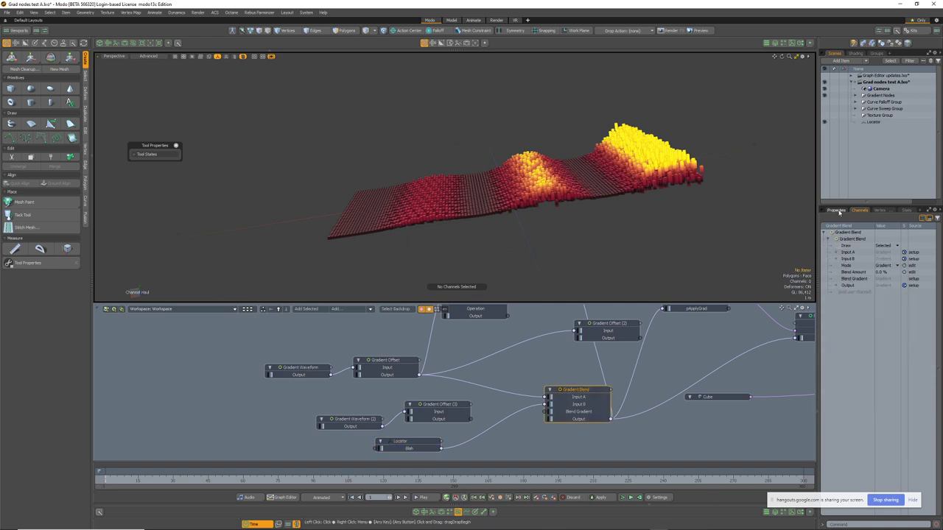
click(839, 211)
click(936, 231)
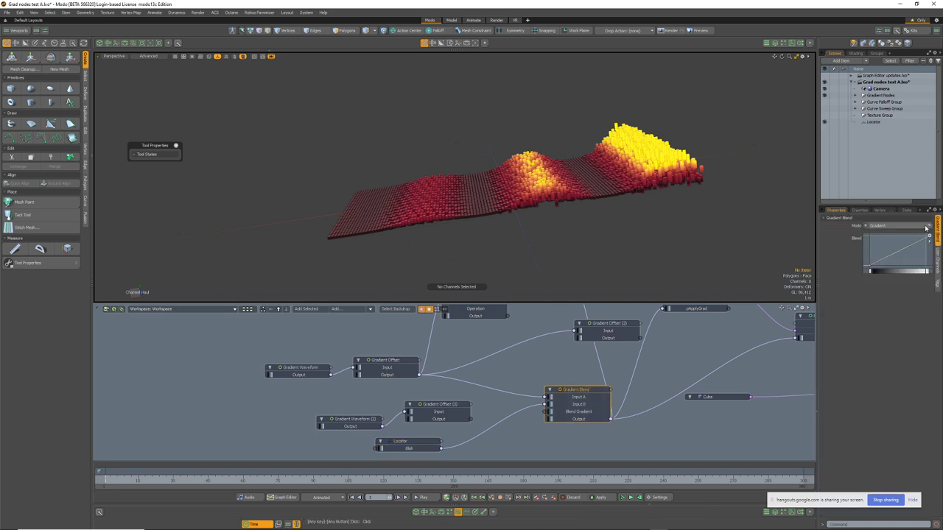
click(884, 226)
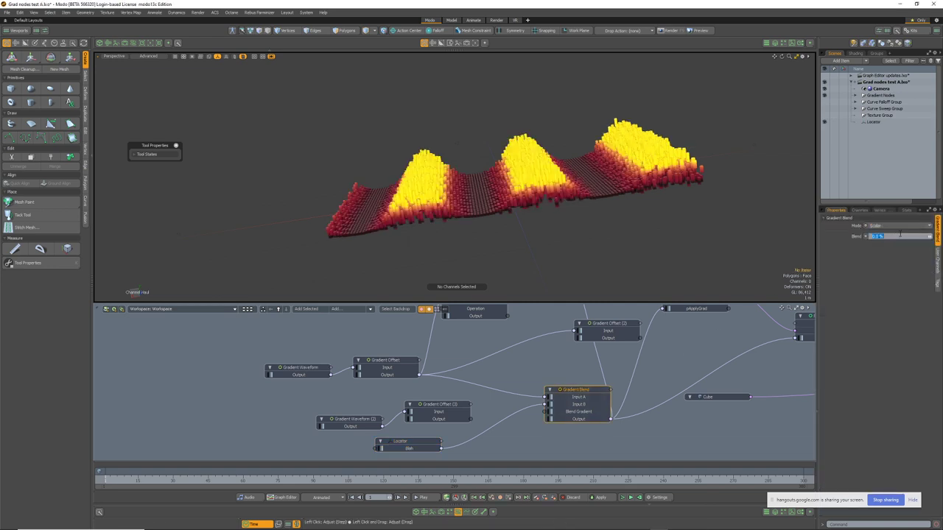
text(0)
key(Return)
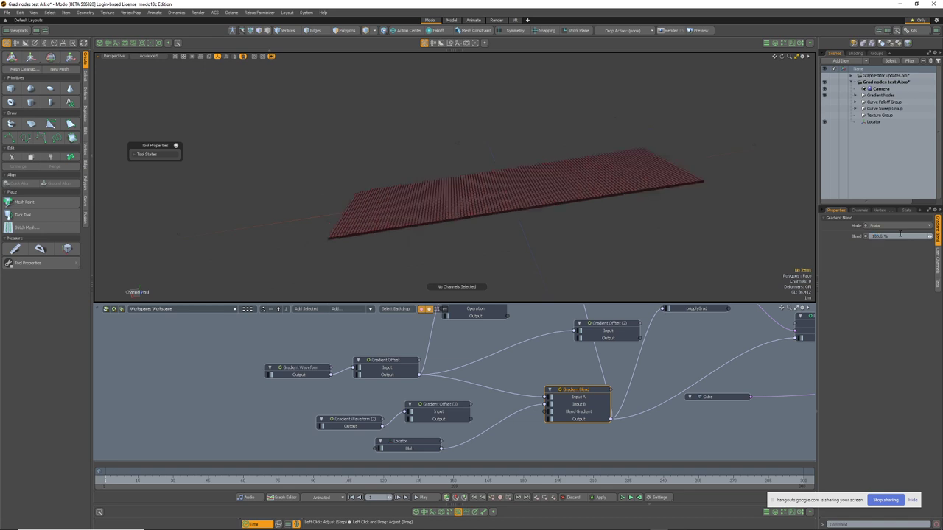
Open the locator's Blah gradient in the Graph Editor and add an end key near 105% and a peak key at input 57%, value 82%.
click(419, 443)
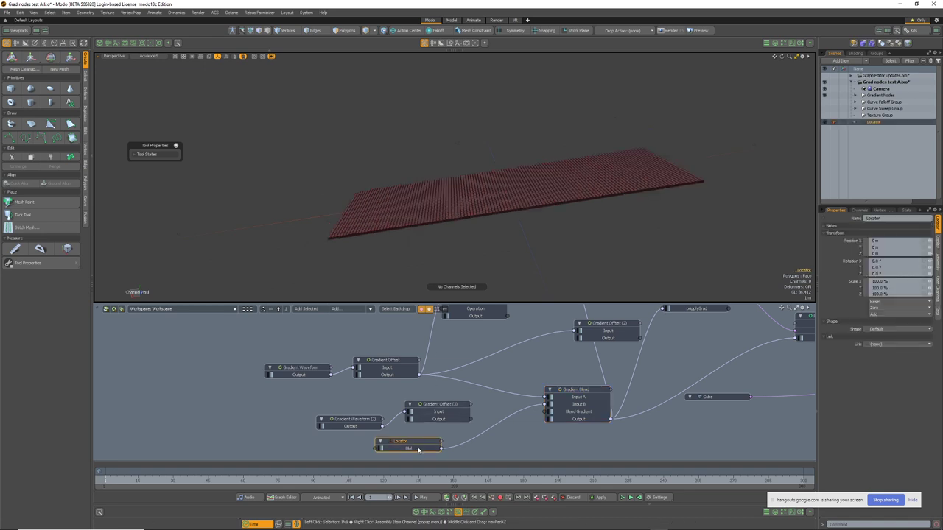
click(466, 512)
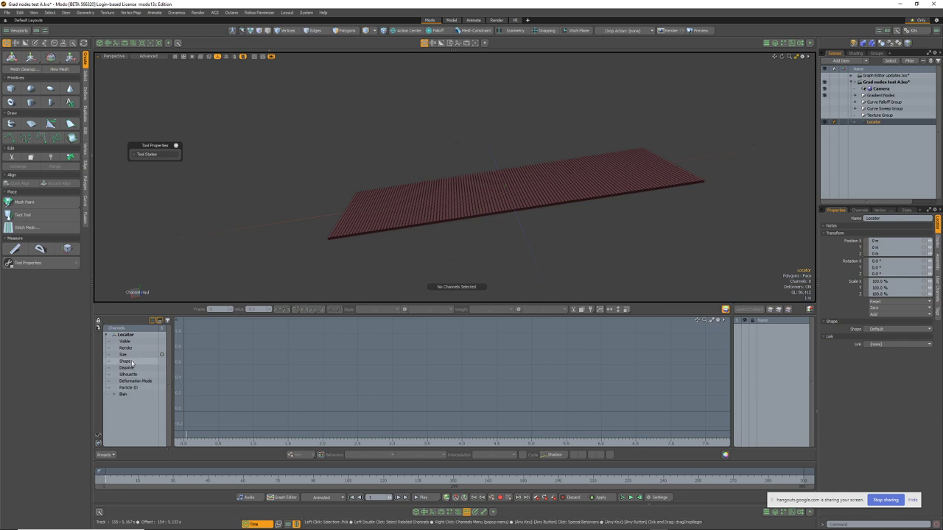
click(124, 394)
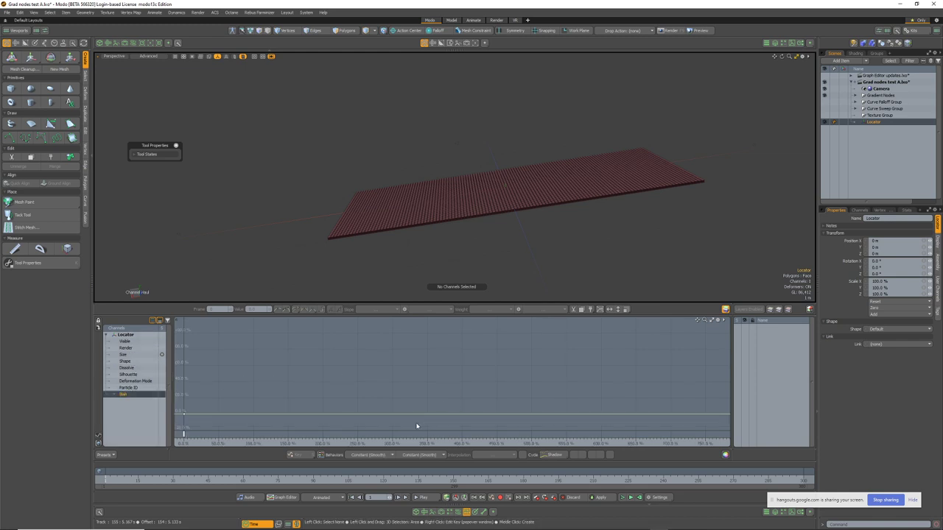
middle_click(257, 416)
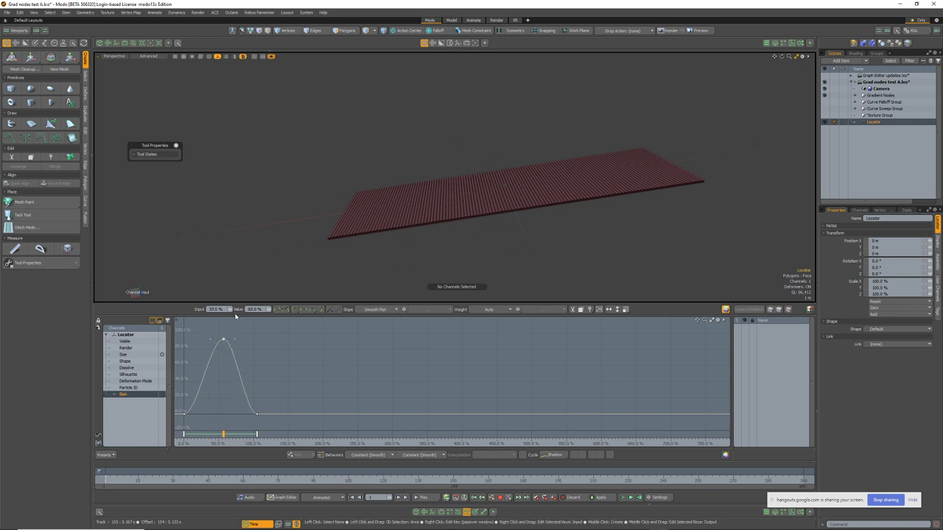
Raise the Blah curve's peak key to a value of about 271%.
middle_drag(236, 317, 236, 314)
alt+shift+drag(309, 356, 416, 369)
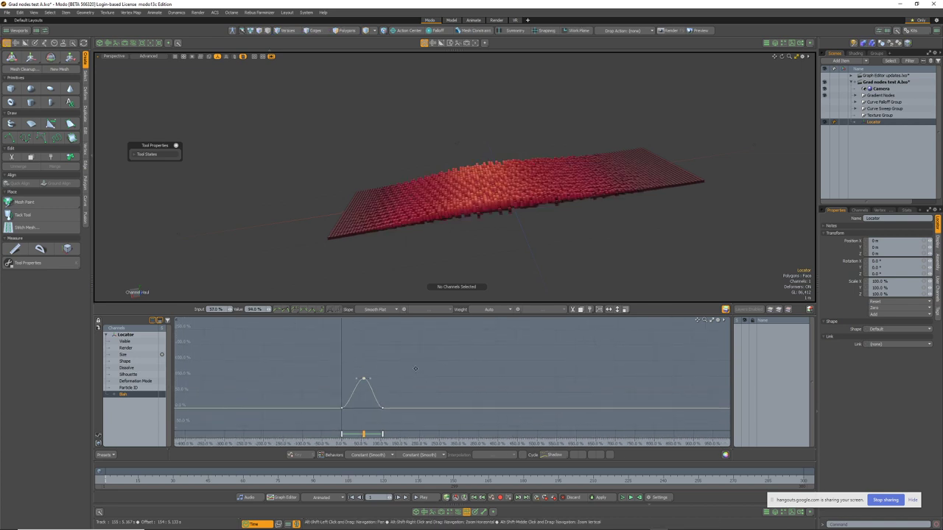
middle_drag(413, 379, 410, 325)
ctrl+alt+drag(431, 347, 440, 388)
alt+drag(476, 263, 570, 244)
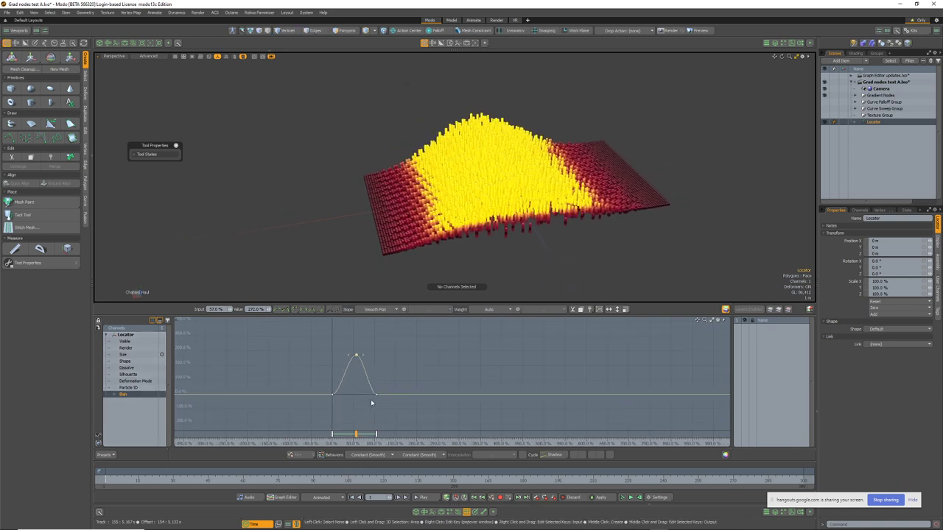
Add keys on both slopes of the hump at inputs of about 24% and 83%, and lower them to narrow the peak.
ctrl+alt+drag(371, 371, 402, 374)
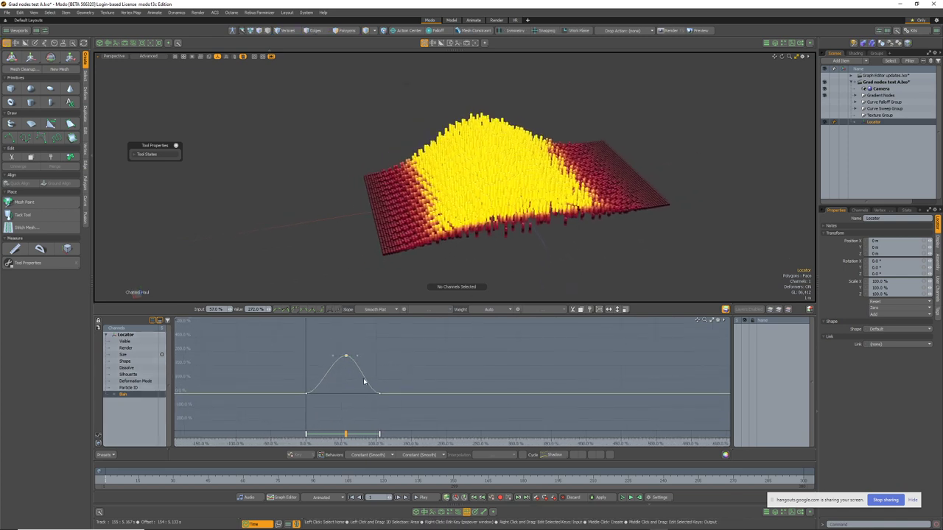
middle_click(323, 381)
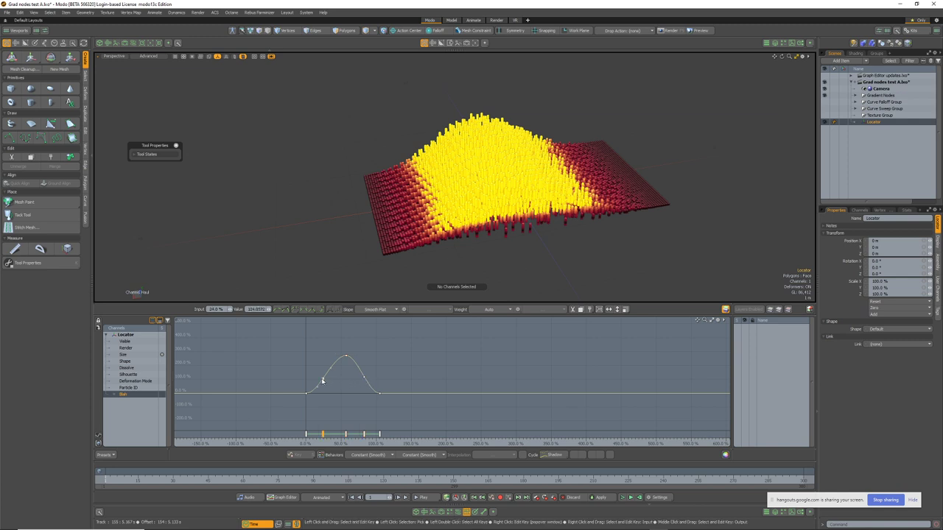
middle_drag(330, 392, 373, 382)
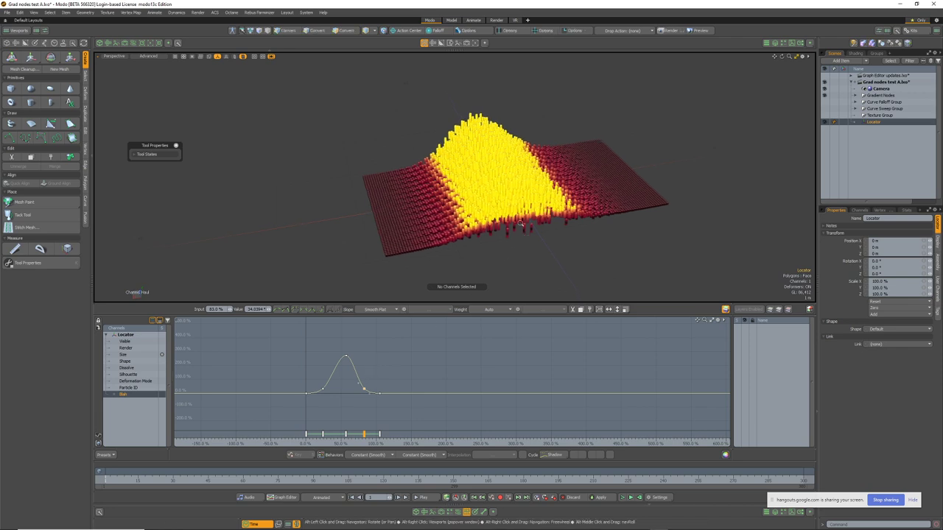
Select all the Blah curve's keys, slide them about 22% along the input axis, and undo the move.
scroll(548, 221, up, 4)
alt+drag(564, 221, 550, 230)
scroll(549, 223, down, 1)
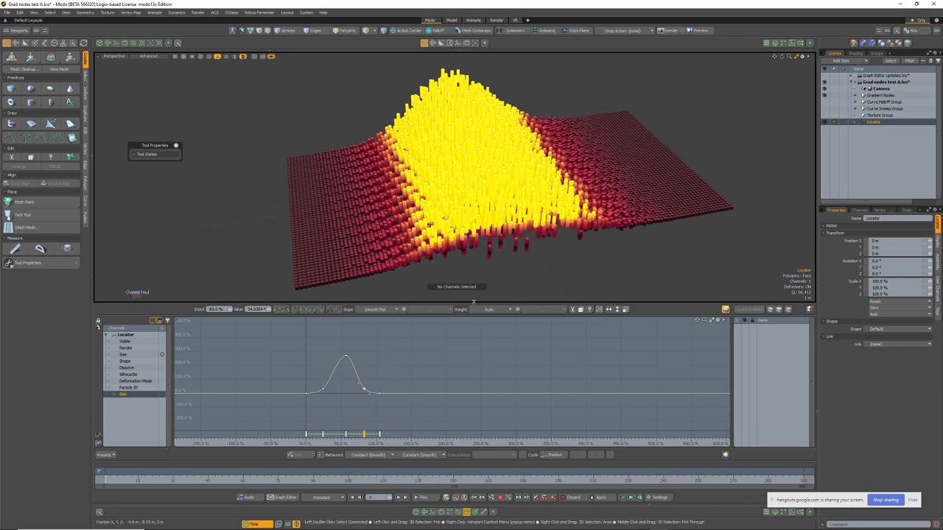
drag(287, 410, 412, 359)
right_drag(472, 393, 428, 411)
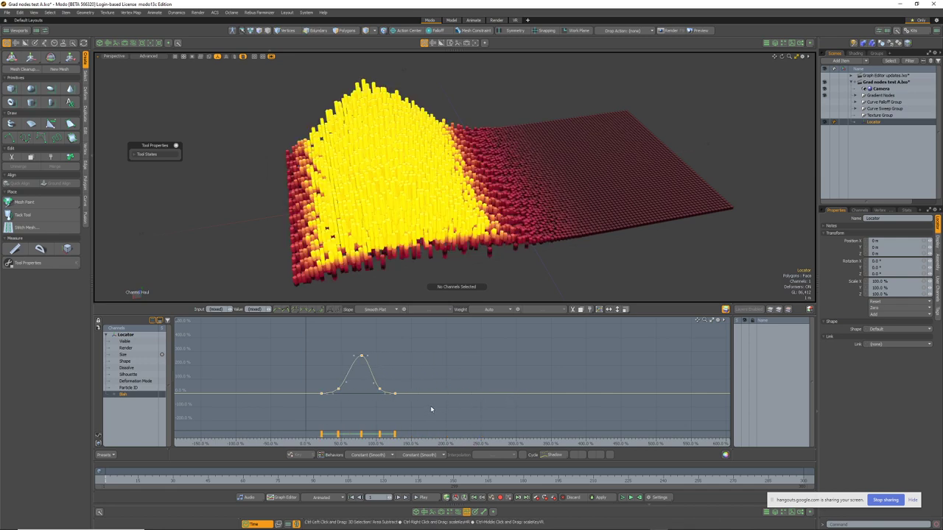
key(ctrl+z)
key(ctrl+z)
Deselect the locator and return to the node schematic, framing the cube field and the Gradient Blend network.
mouse_move(525, 254)
alt+mouse_down()
mouse_move(516, 246)
mouse_move(519, 262)
alt+mouse_up()
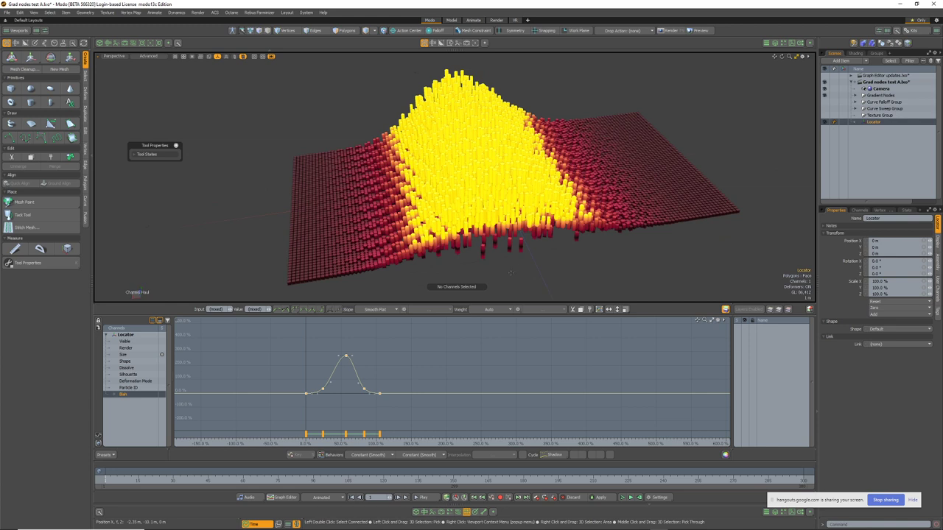
click(510, 273)
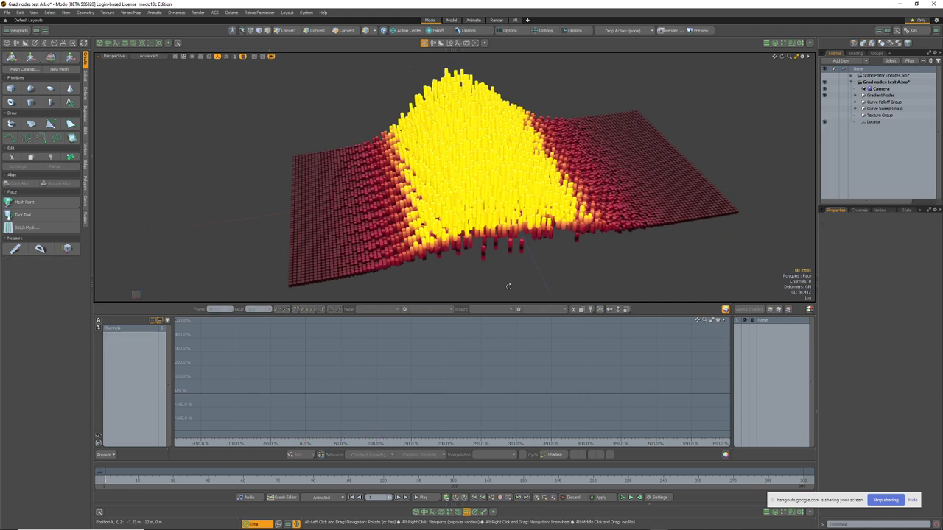
click(458, 513)
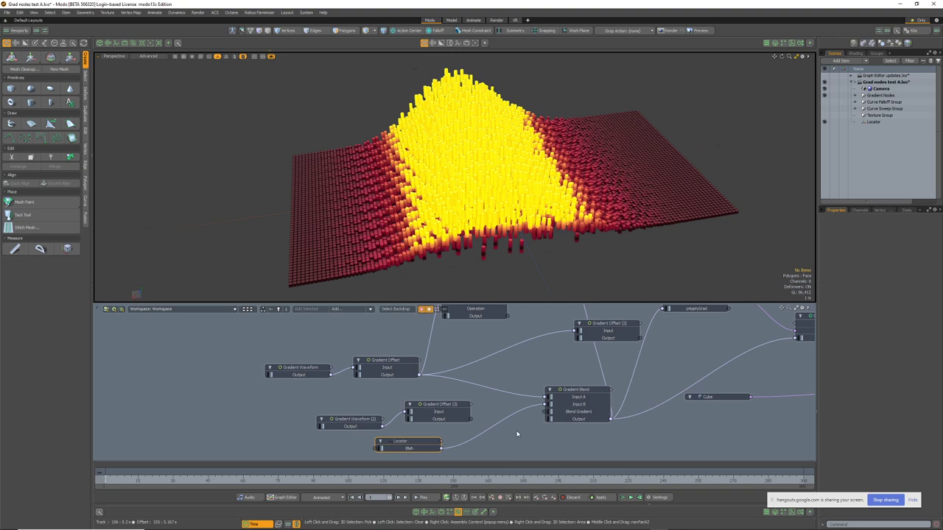
scroll(516, 206, up, 8)
mouse_move(520, 199)
alt+mouse_down()
mouse_move(678, 216)
mouse_move(508, 207)
alt+mouse_up()
scroll(504, 209, down, 6)
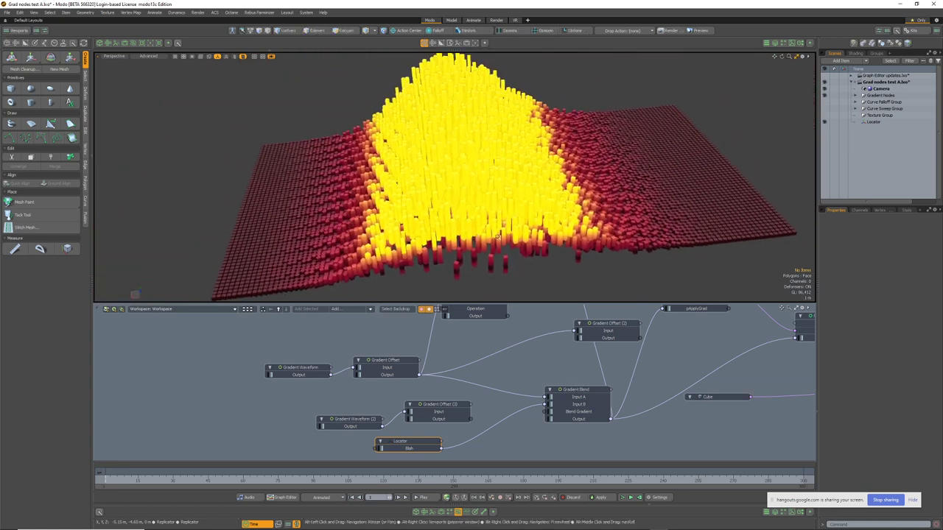
scroll(527, 410, up, 2)
alt+drag(527, 409, 474, 418)
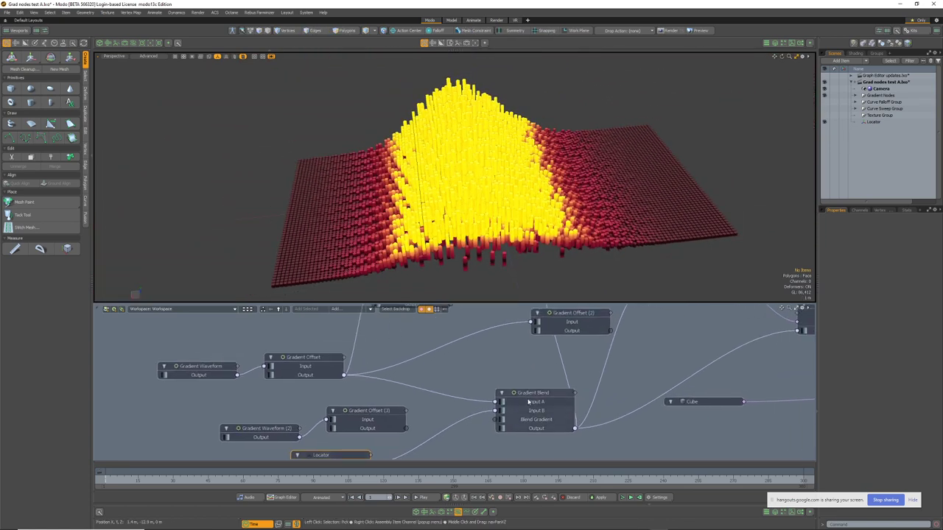
Set the Gradient Blend node's blend amount to 20%.
click(532, 400)
click(856, 237)
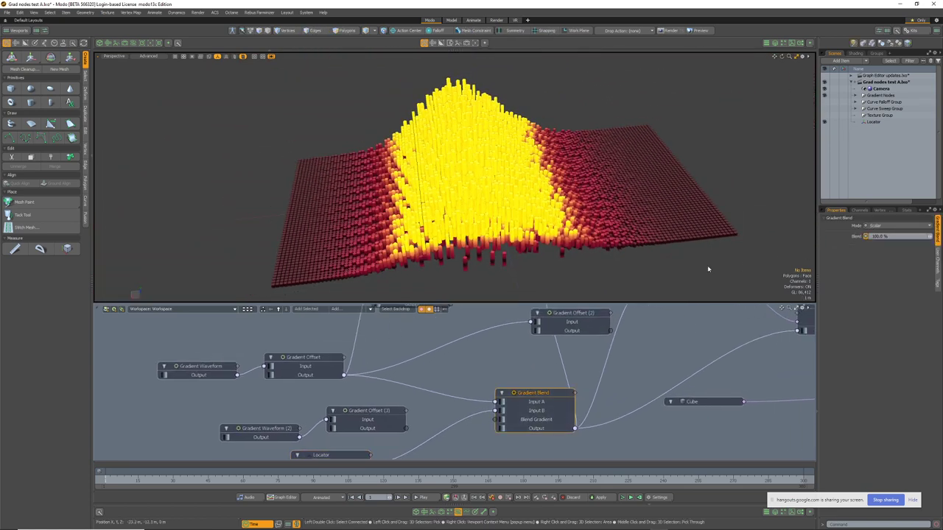
key(c)
drag(644, 273, 562, 273)
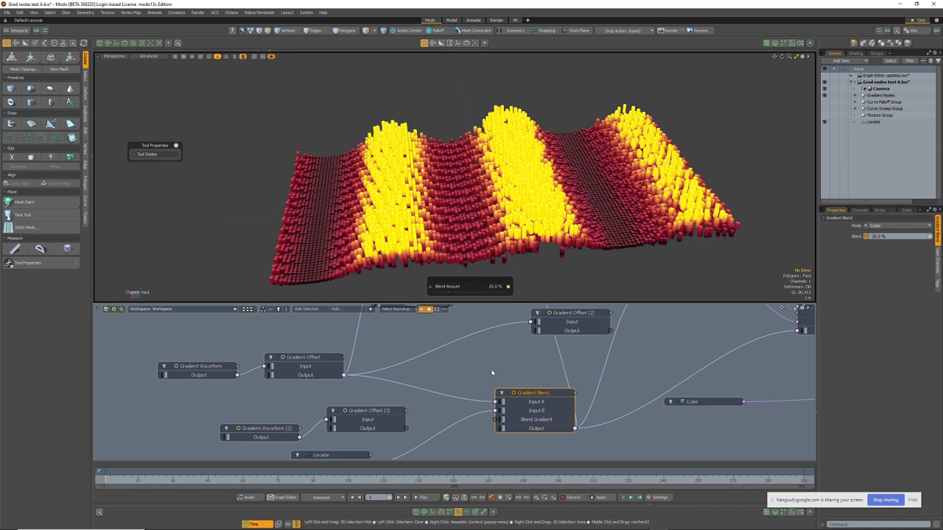
Add a Gradient Math node to the schematic above Gradient Offset and feed Gradient Offset's output into its input.
alt+shift+drag(376, 439, 401, 396)
click(423, 415)
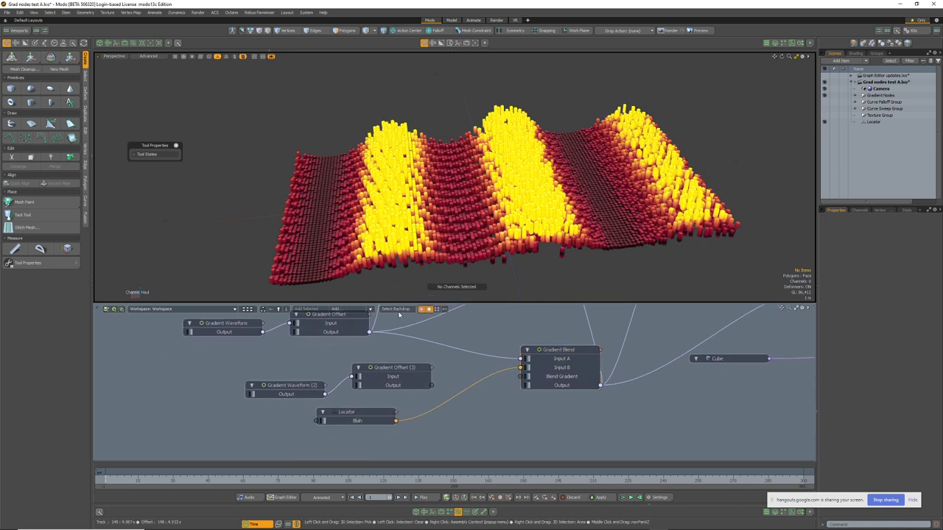
click(344, 310)
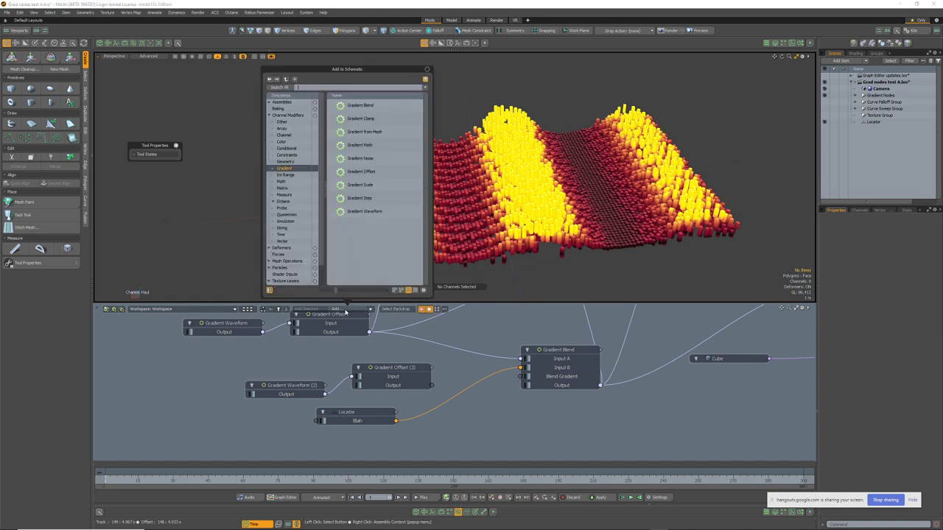
click(363, 149)
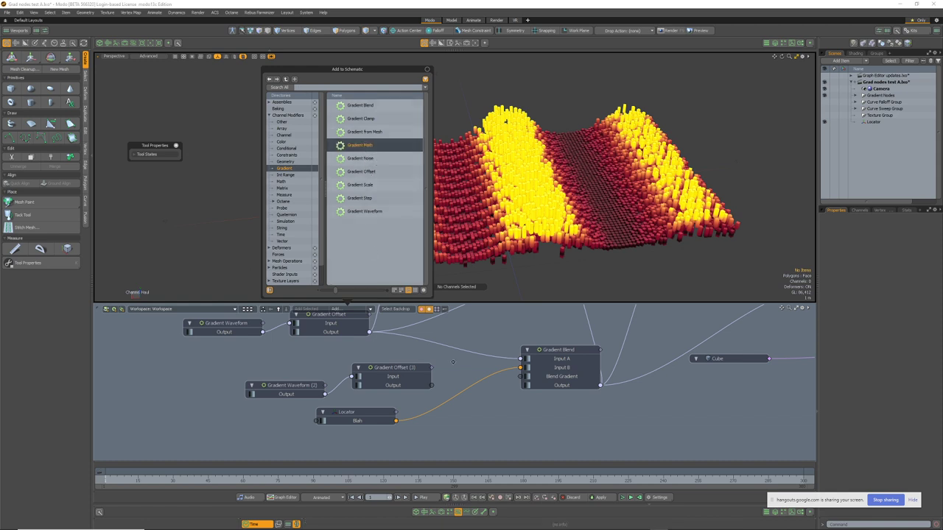
alt+shift+drag(453, 360, 506, 471)
alt+shift+drag(508, 344, 496, 324)
scroll(504, 361, down, 5)
scroll(497, 324, up, 5)
click(496, 324)
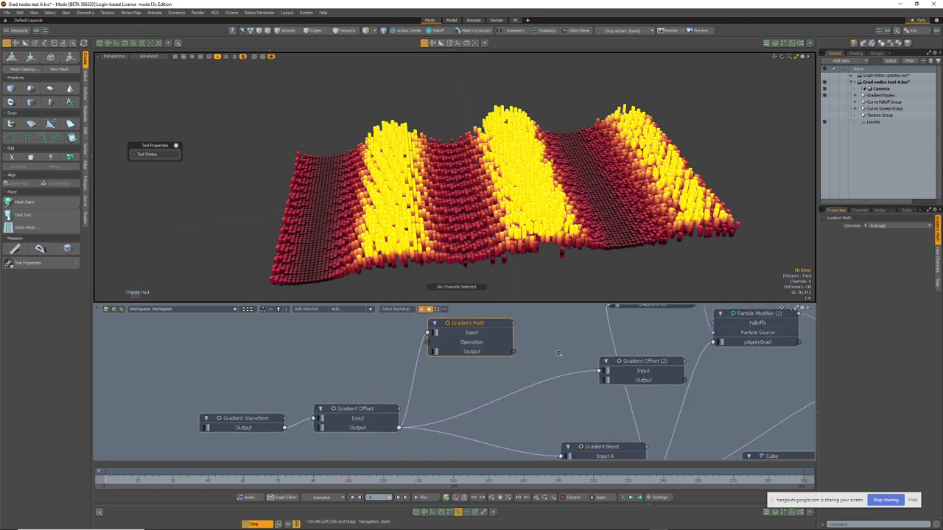
Disconnect the Locator's Blah channel from Input B of the Gradient Blend node.
scroll(555, 354, down, 3)
alt+drag(555, 355, 552, 329)
drag(541, 408, 516, 427)
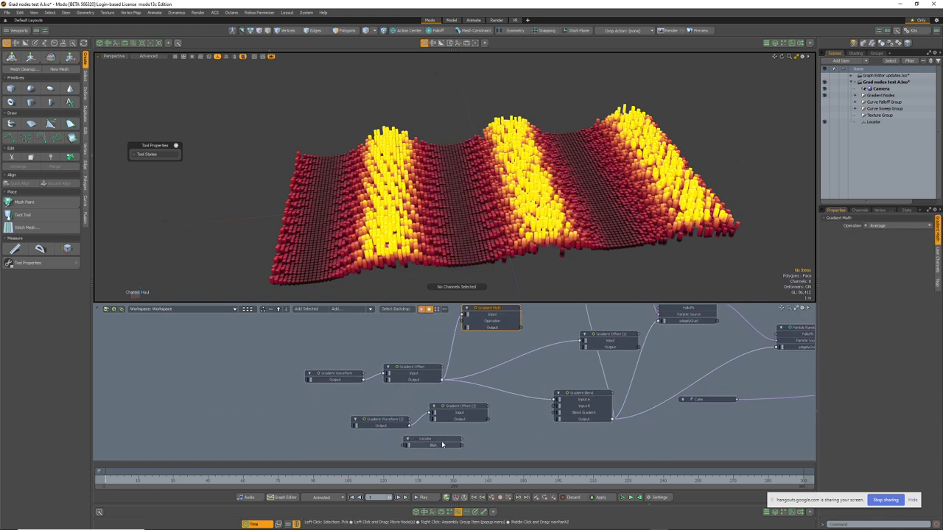
Move the Locator node beside Gradient Math and connect its Blah channel to the Gradient Math input.
drag(442, 445, 409, 357)
ctrl+alt+drag(426, 361, 442, 360)
alt+shift+drag(442, 359, 392, 368)
scroll(445, 372, down, 4)
scroll(417, 370, down, 2)
scroll(403, 379, up, 2)
scroll(402, 380, down, 1)
scroll(392, 366, up, 3)
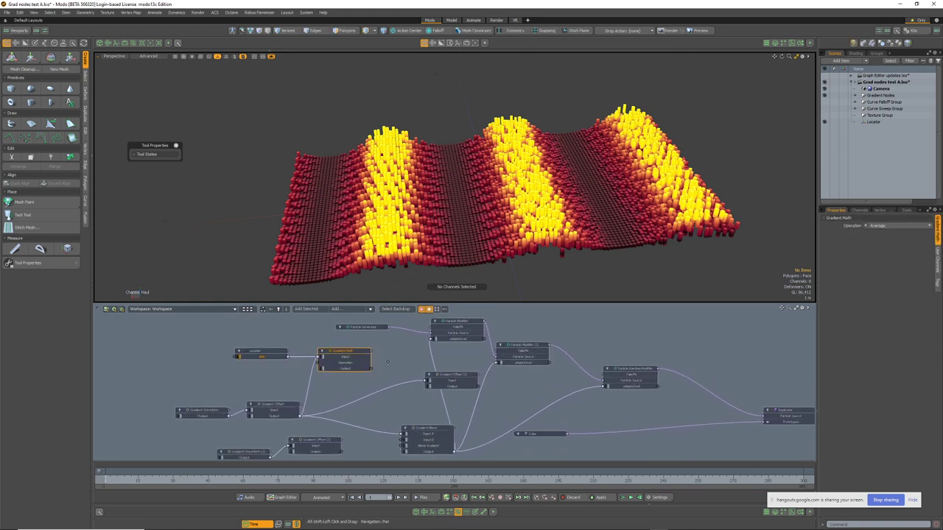
scroll(377, 368, down, 2)
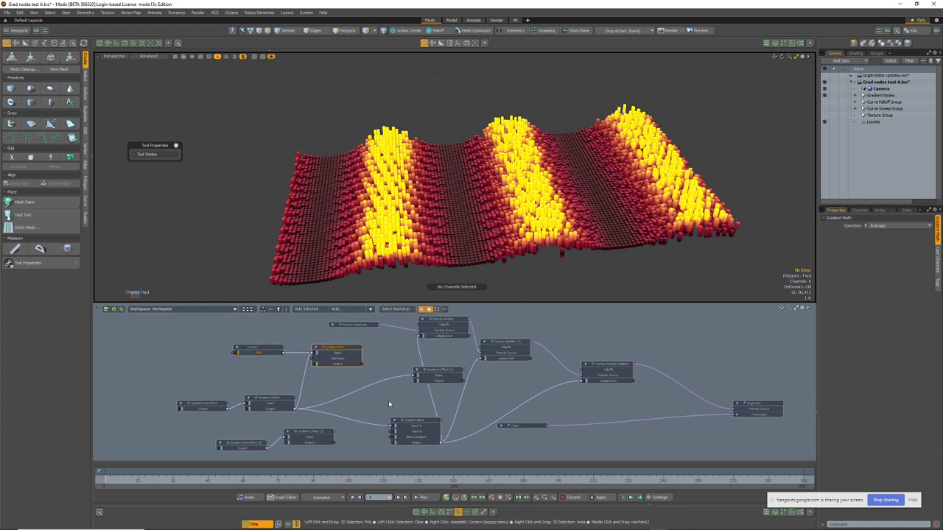
Connect the Gradient Math output to pApplyGrad on Particle Modifier, Particle Modifier (2) and Particle Random Modifier.
scroll(452, 343, up, 1)
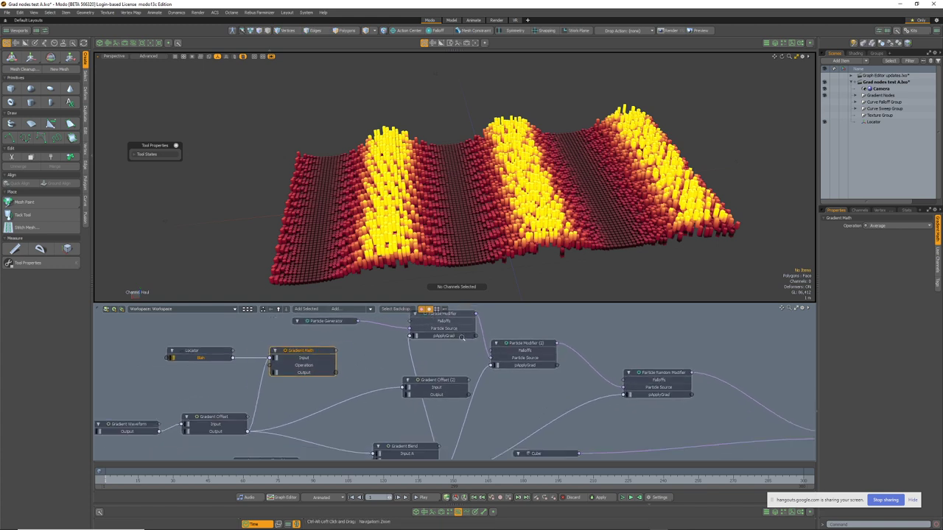
drag(438, 341, 369, 361)
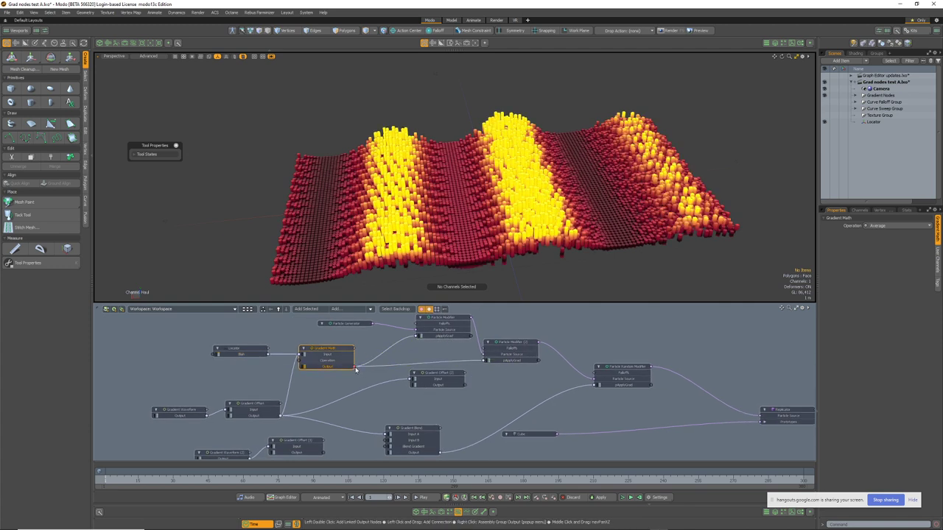
drag(616, 391, 597, 387)
middle_drag(360, 382, 390, 383)
scroll(390, 383, up, 2)
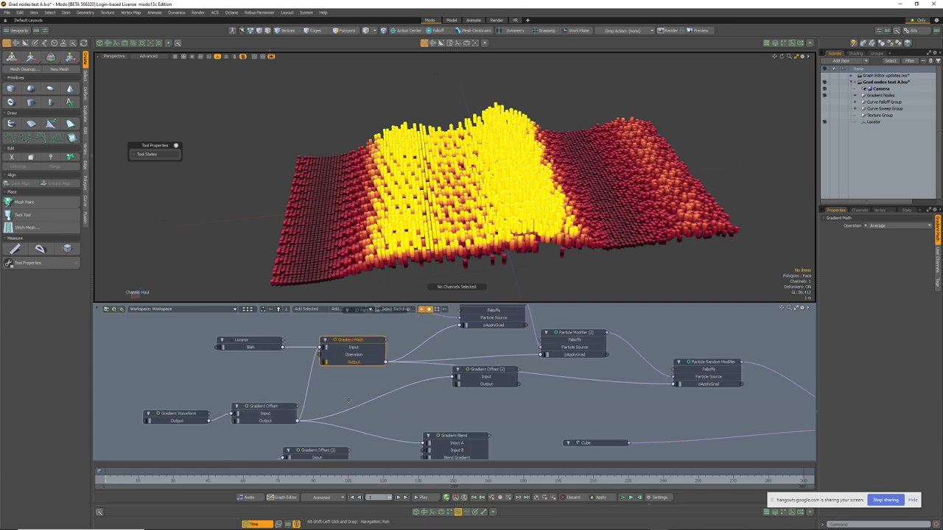
middle_drag(353, 341, 376, 349)
Try the Add operation on the Gradient Math node and settle on Multiply.
click(883, 228)
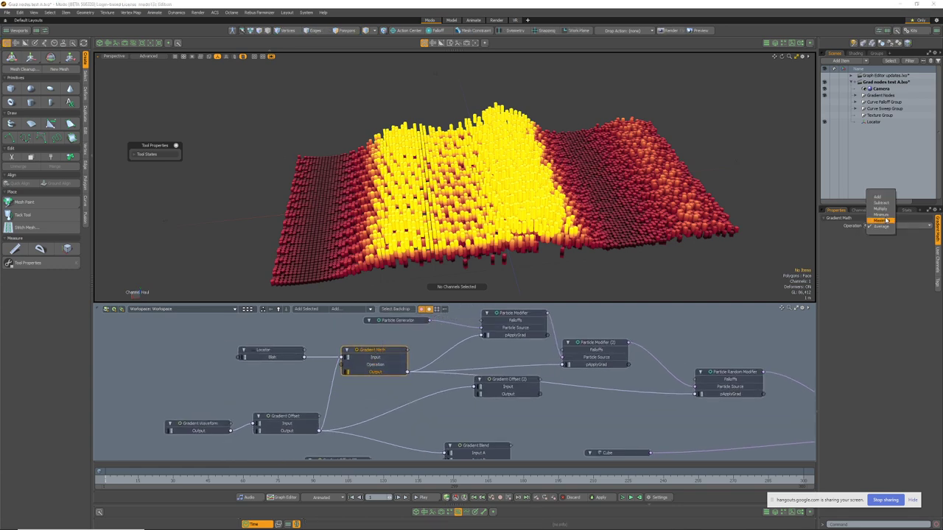
click(880, 204)
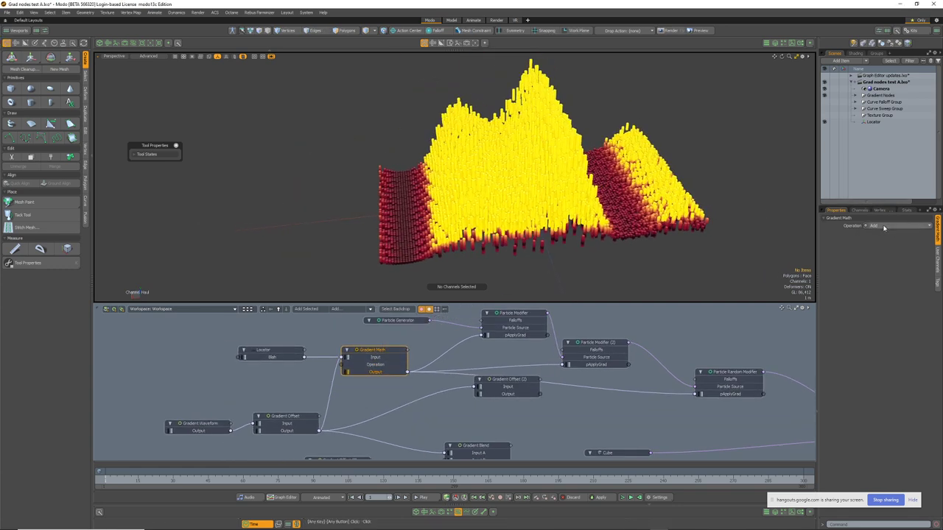
click(883, 226)
click(887, 237)
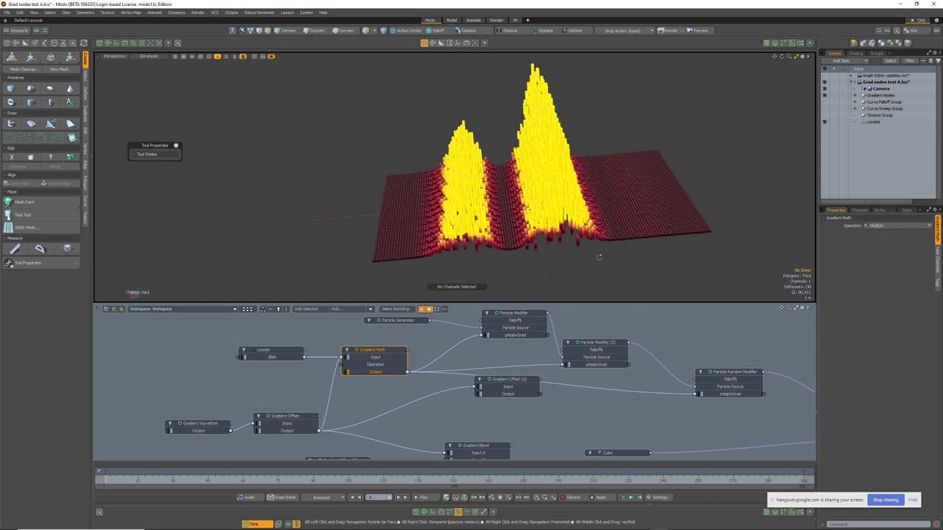
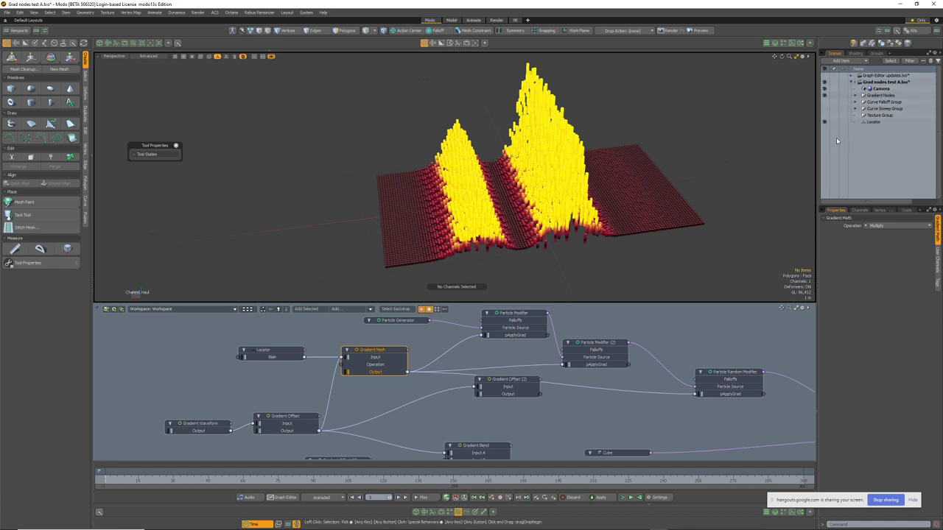
Hide the Gradient Nodes group, show and expand the Curve Sweep Group, and frame its nodes in the schematic.
click(825, 95)
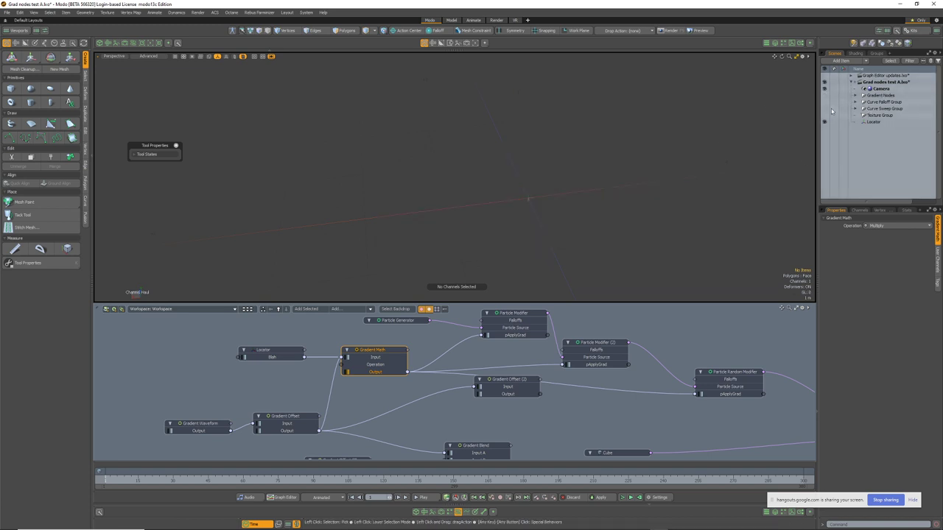
click(825, 109)
alt+shift+drag(590, 214, 530, 192)
ctrl+alt+drag(530, 192, 598, 193)
scroll(563, 388, down, 6)
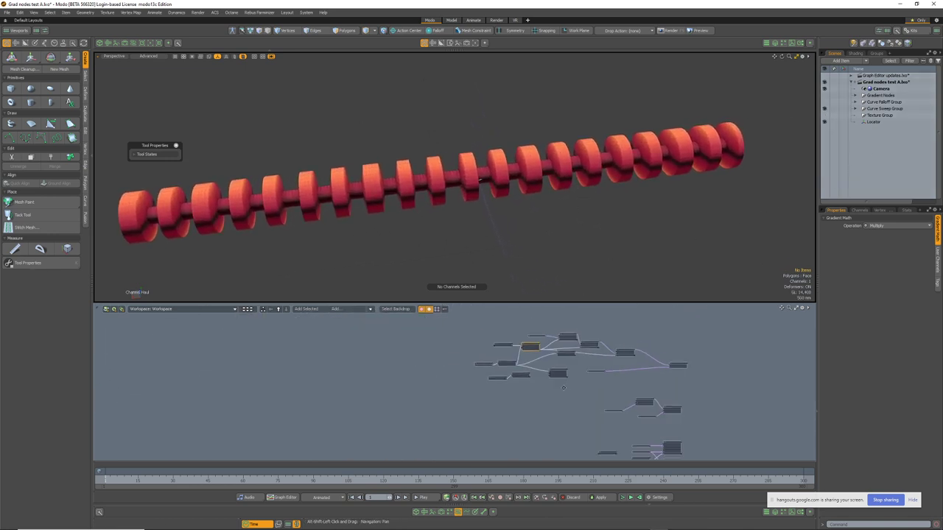
scroll(563, 388, up, 8)
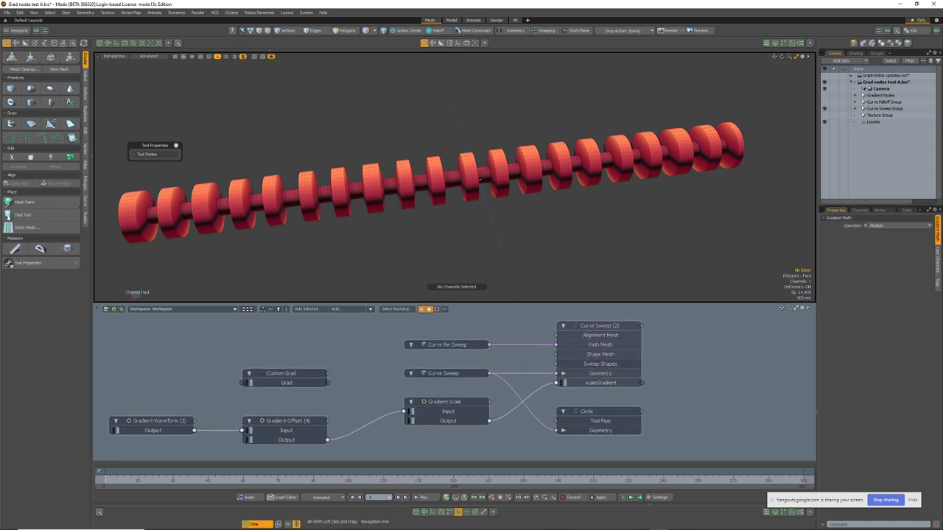
alt+shift+drag(587, 364, 624, 363)
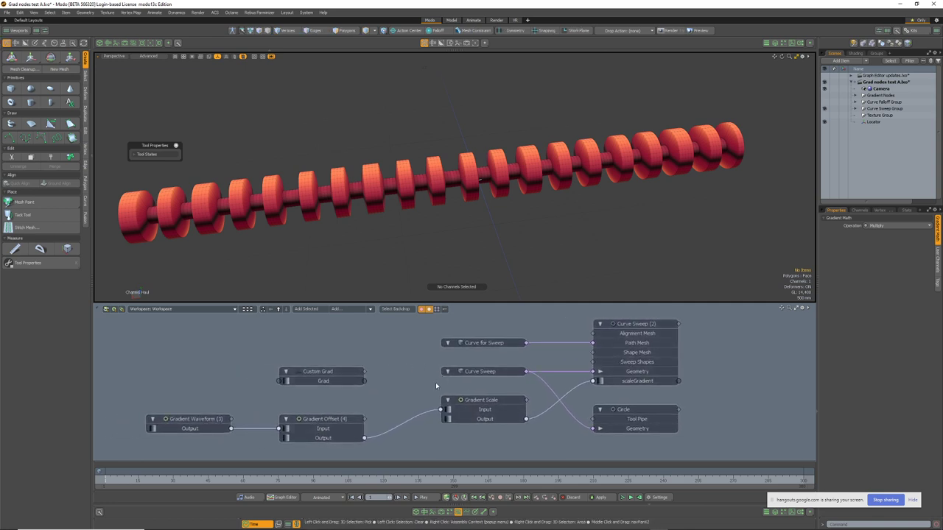
click(856, 109)
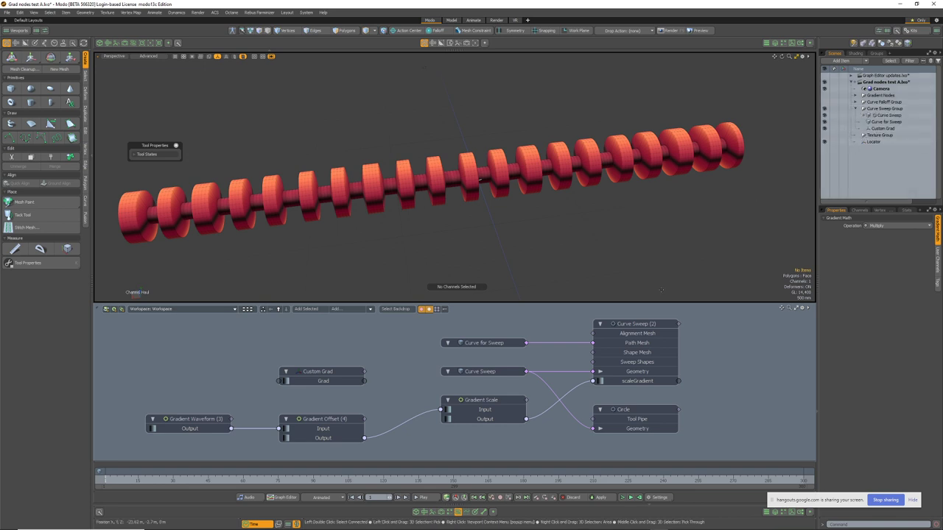
Switch to the YouTube live chat window to read the messages and return to Modo.
mouse_move(610, 524)
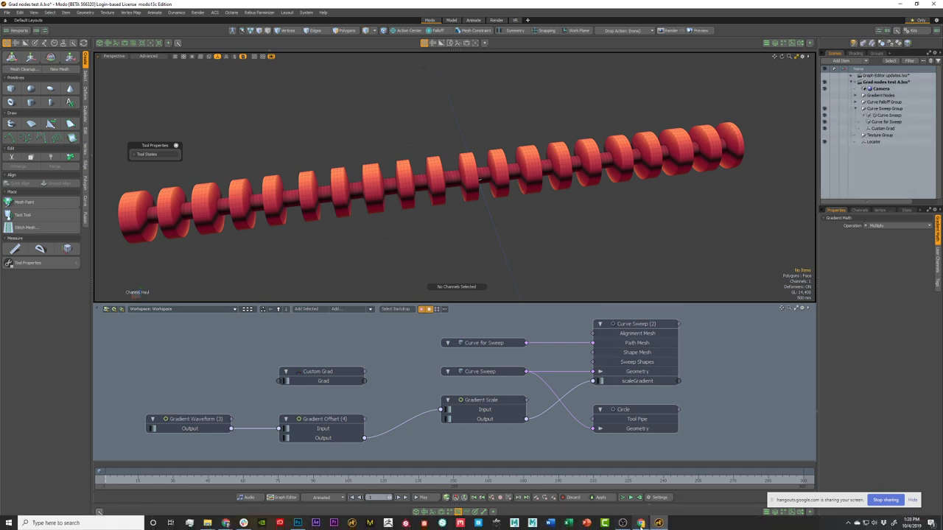
mouse_move(640, 525)
click(643, 490)
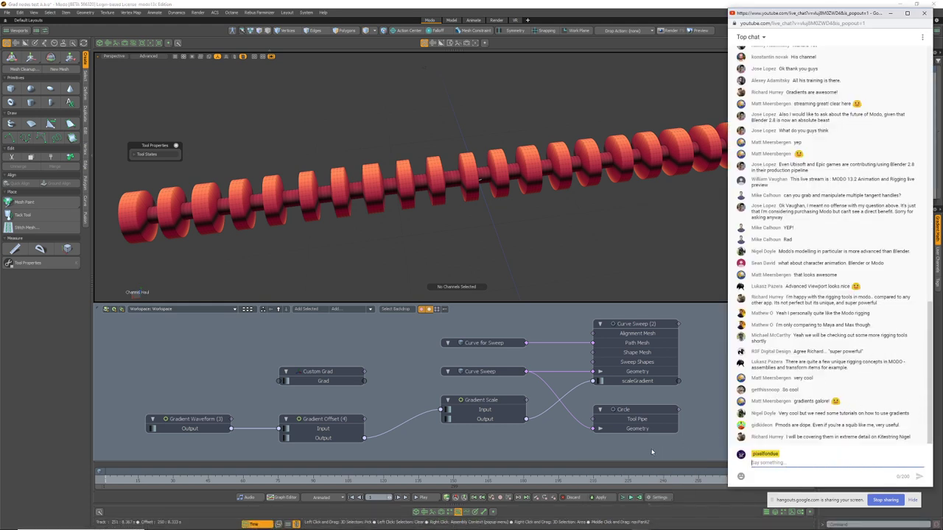
click(646, 455)
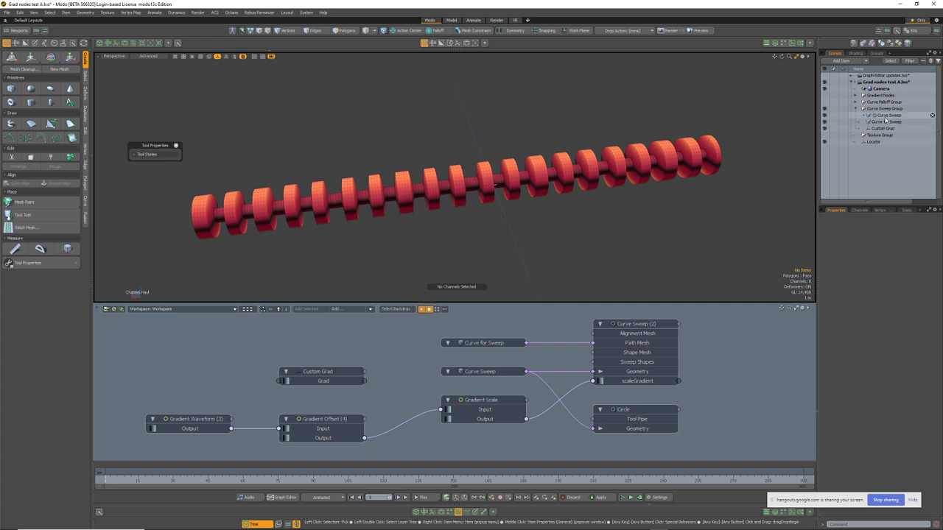
Open the mesh operations list for the Curve Sweep mesh and select its Circle operation.
click(886, 116)
click(774, 43)
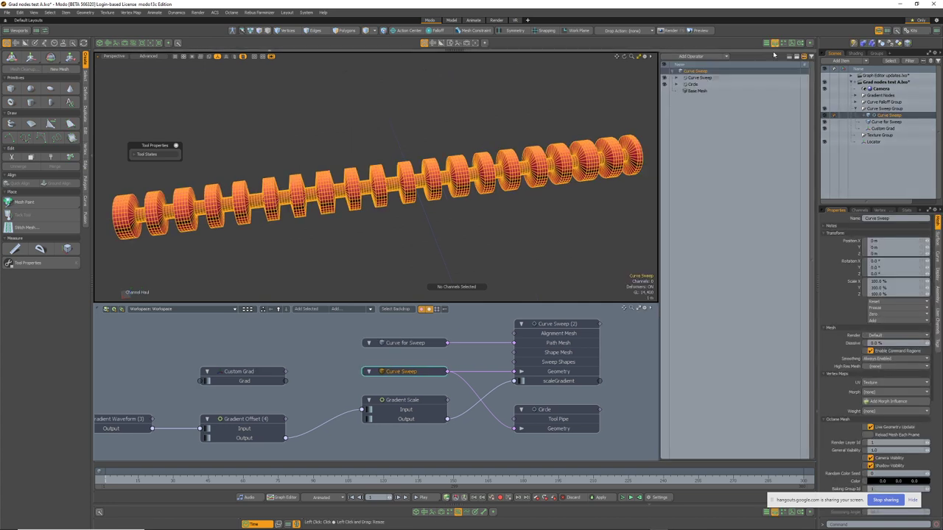
click(693, 84)
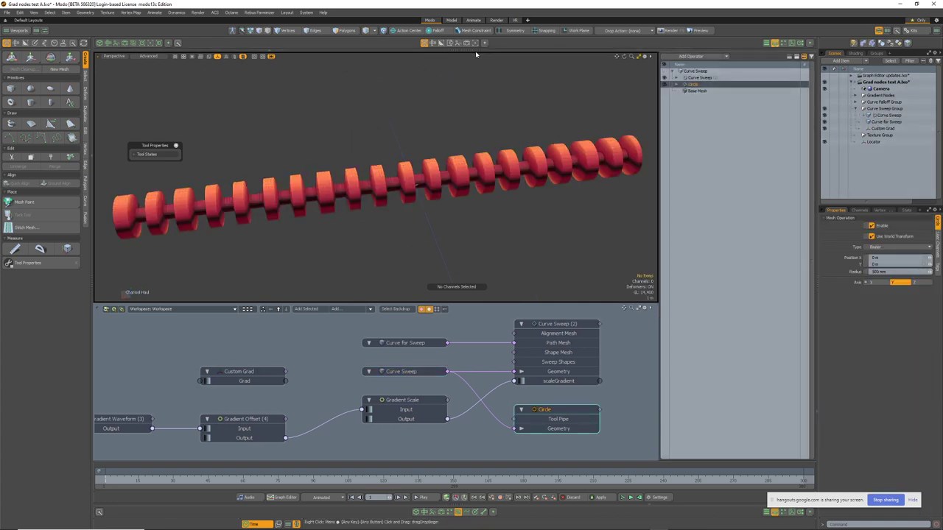
Disable the Curve Sweep operation to examine the circle profile and the Curve for Sweep path on their own.
click(663, 78)
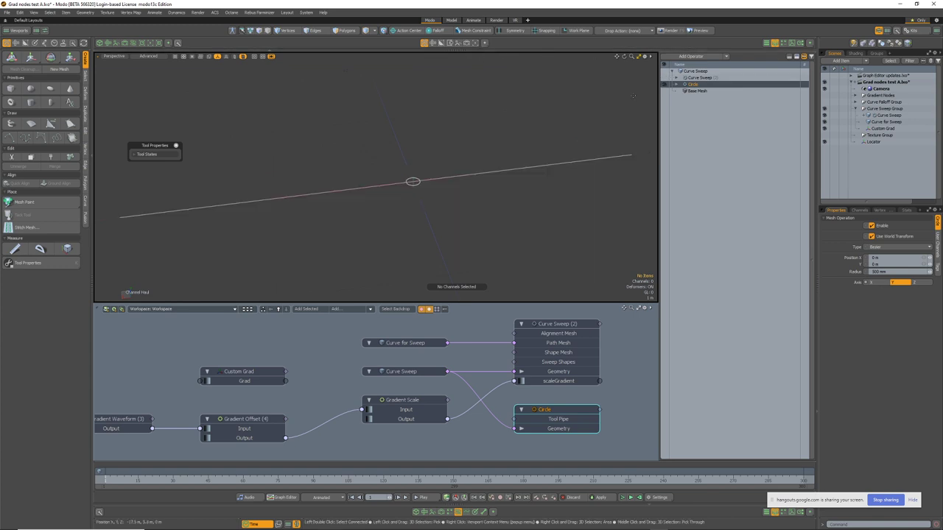
ctrl+alt+drag(421, 179, 585, 162)
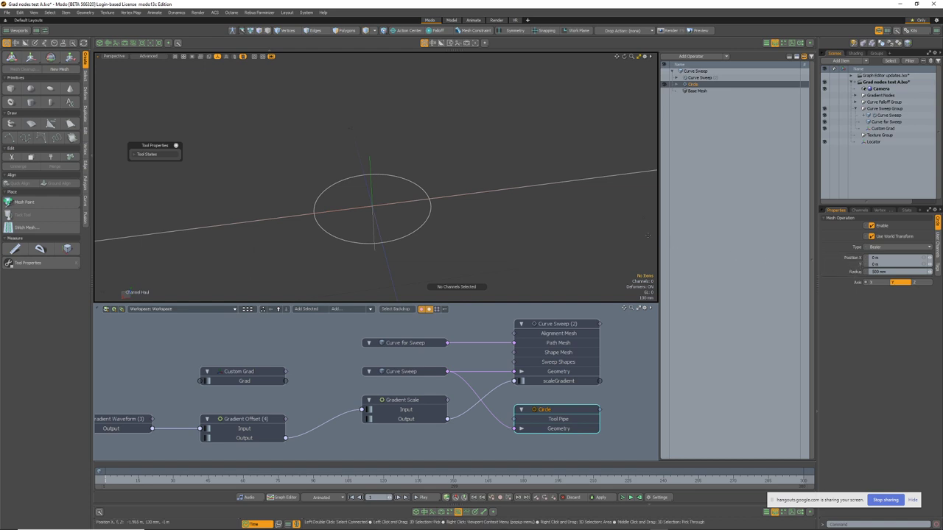
click(698, 77)
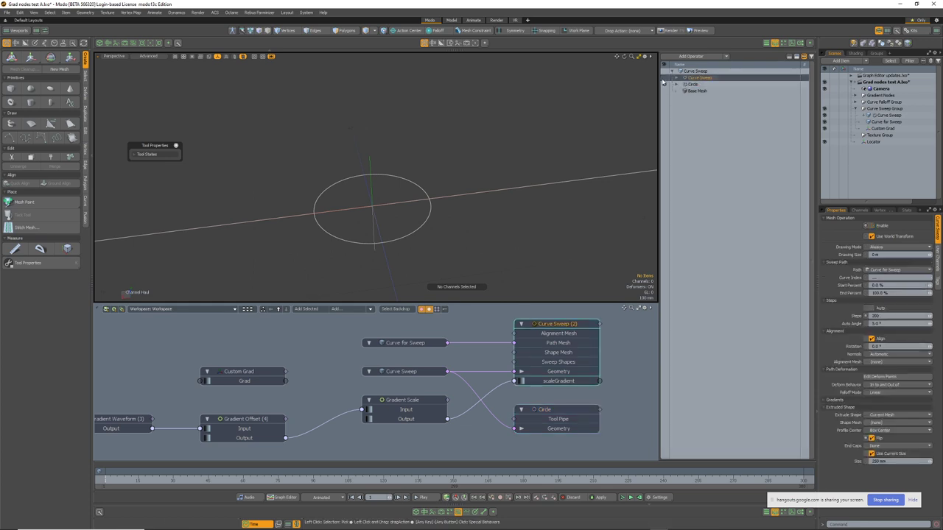
ctrl+alt+drag(530, 221, 421, 256)
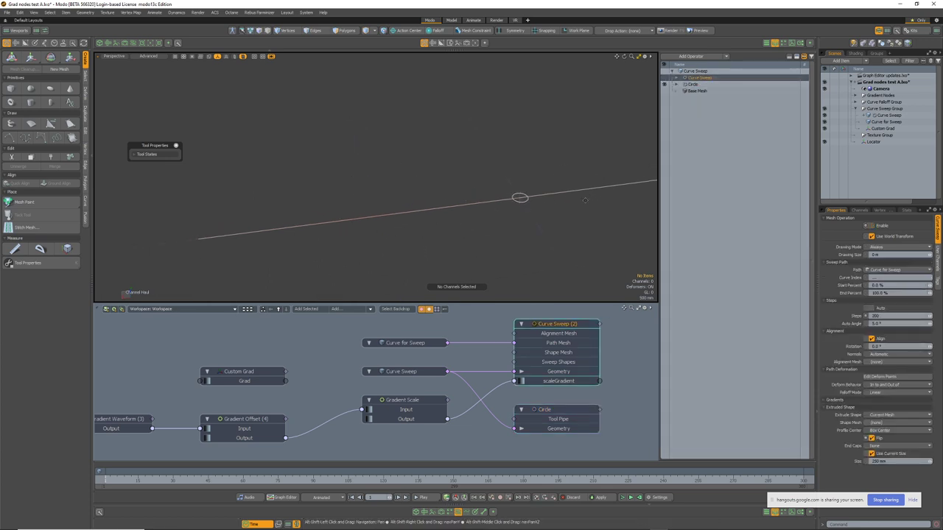
alt+shift+drag(651, 183, 499, 197)
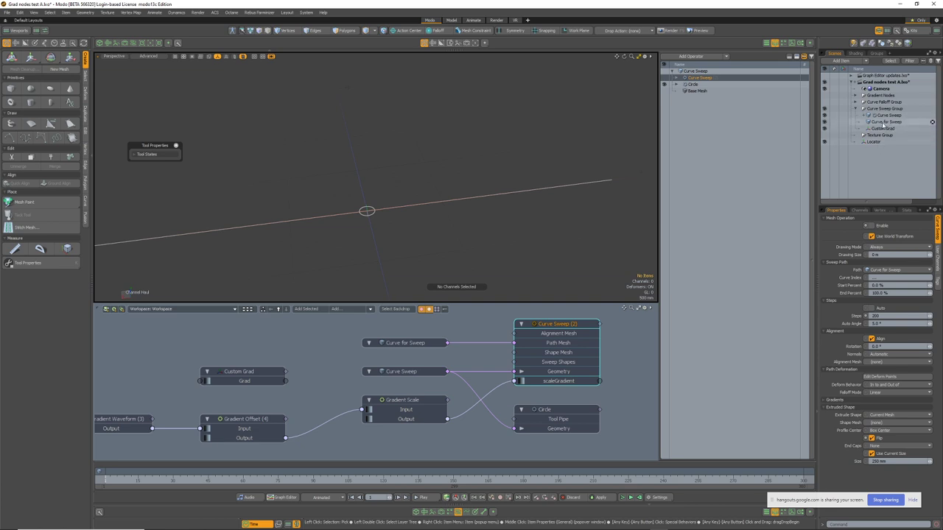
click(883, 123)
ctrl+alt+drag(451, 202, 445, 222)
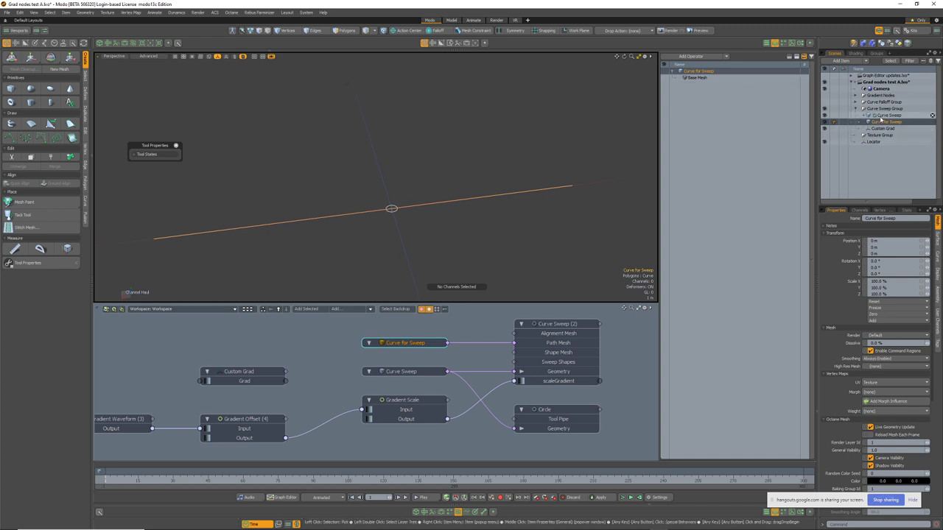
Re-enable the Curve Sweep operation on the Curve Sweep mesh and enlarge the area showing its properties.
click(879, 117)
click(697, 79)
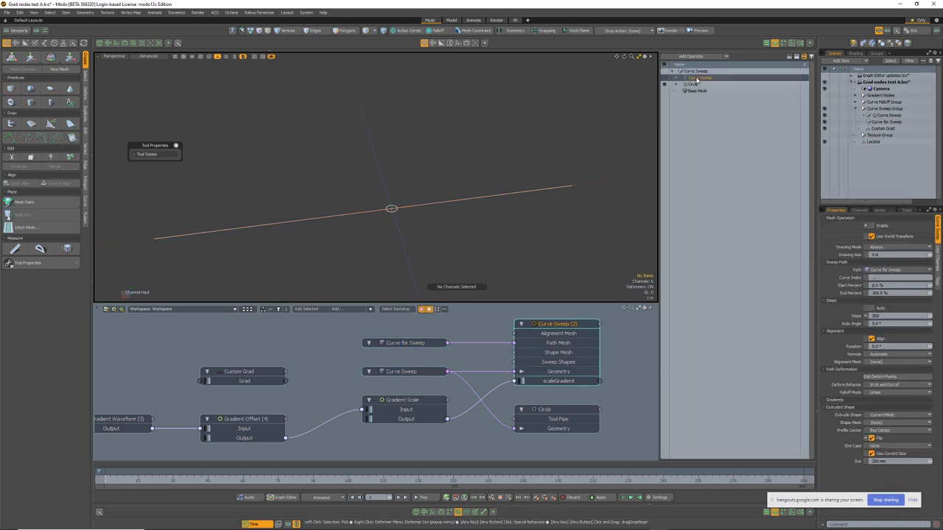
click(666, 79)
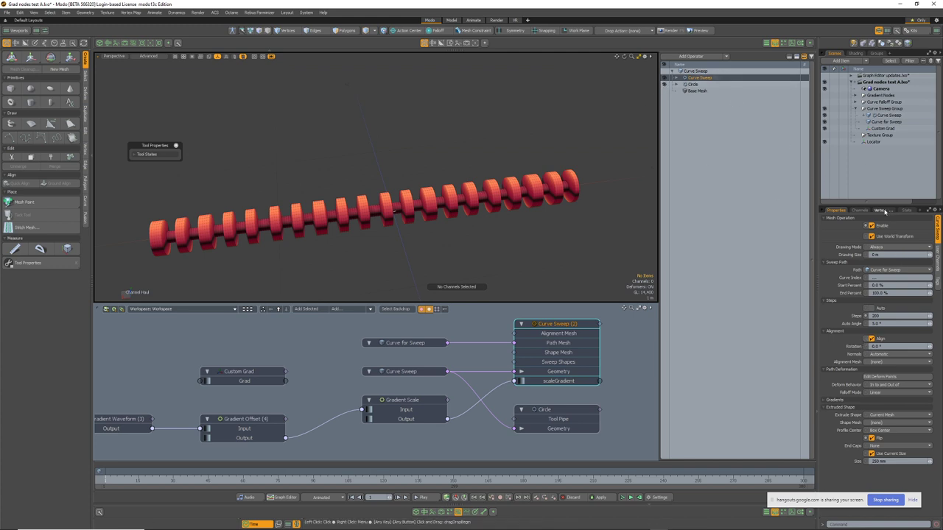
drag(884, 207, 884, 172)
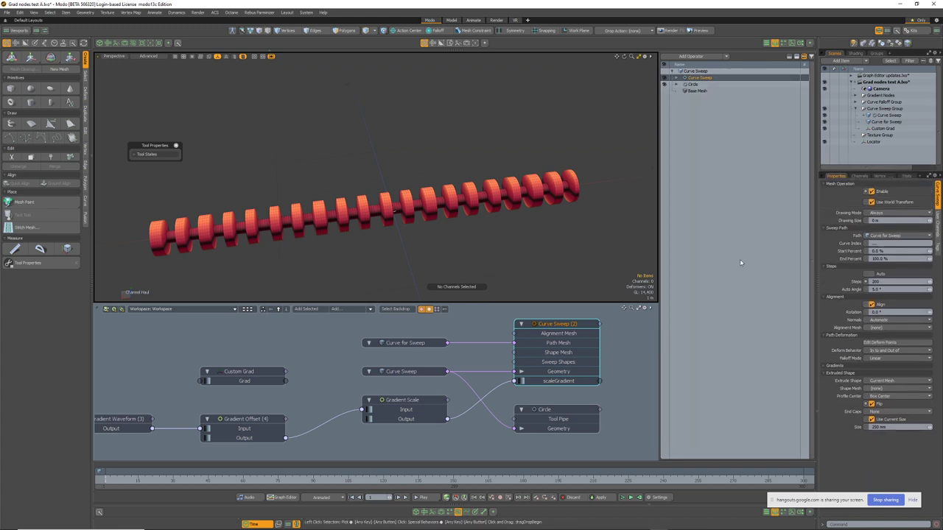
Show the Curve Sweep operation's Gradients properties and disconnect Gradient Scale from its scaleGradient input.
click(824, 367)
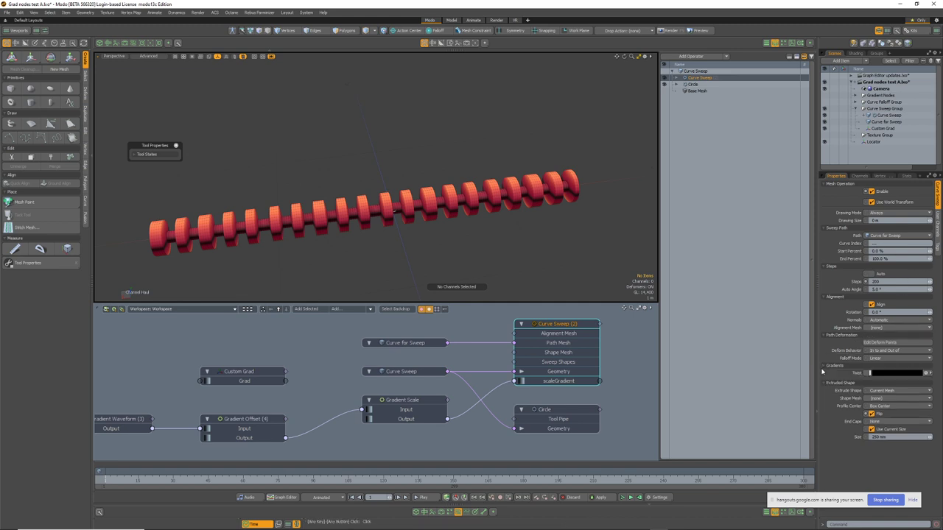
mouse_move(562, 375)
ctrl+alt+mouse_down()
mouse_move(577, 381)
mouse_move(549, 385)
ctrl+alt+mouse_up()
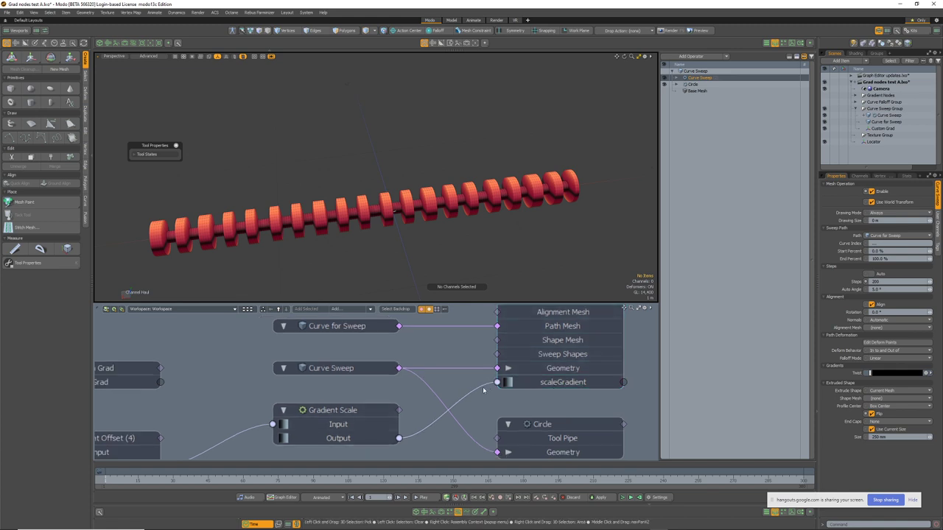
click(482, 388)
key(Delete)
alt+shift+drag(480, 237, 538, 224)
alt+drag(352, 216, 540, 199)
scroll(389, 218, up, 5)
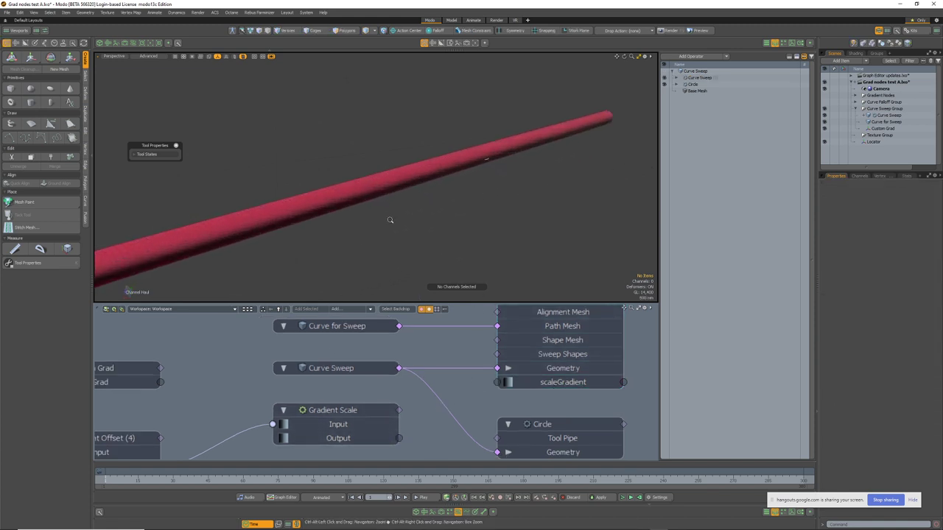
alt+drag(405, 219, 425, 253)
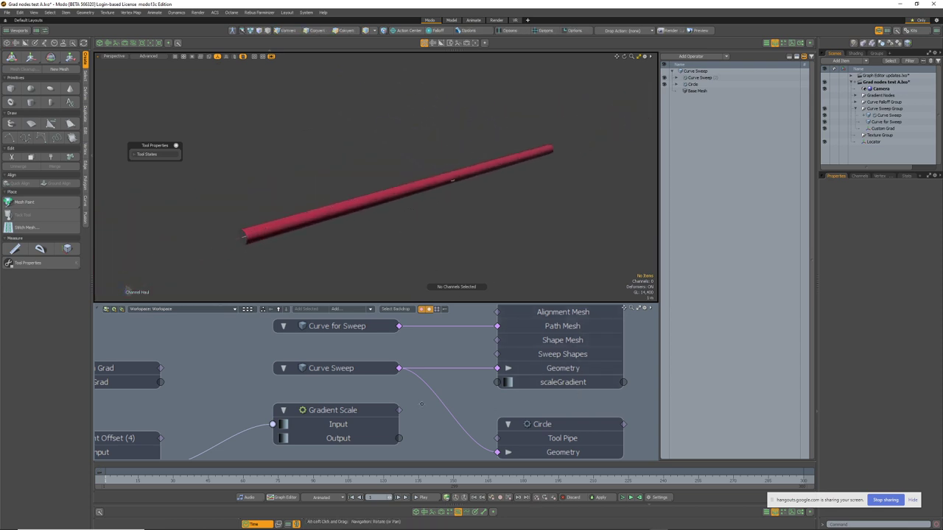
scroll(421, 403, down, 3)
mouse_move(421, 403)
alt+mouse_down()
mouse_move(507, 359)
mouse_move(417, 386)
alt+mouse_up()
scroll(549, 370, up, 4)
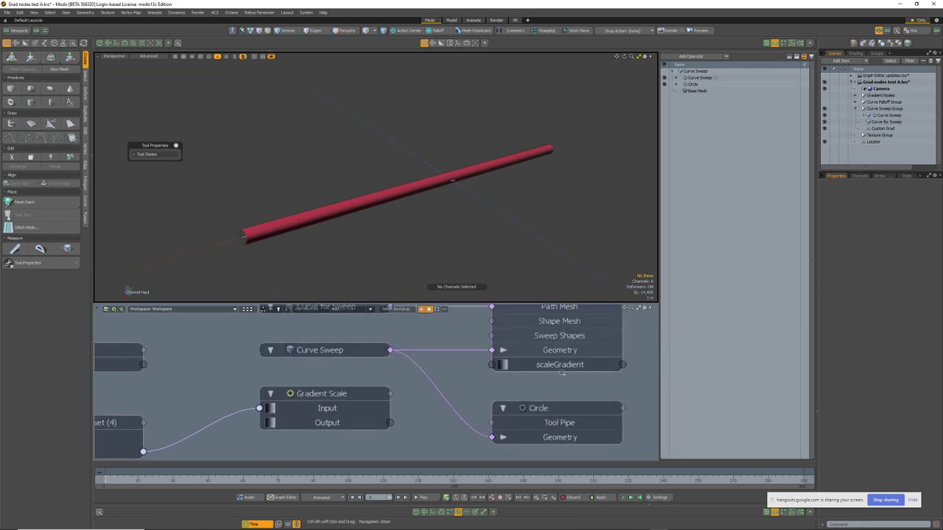
Connect the output of Gradient Waveform (3) directly to the Curve Sweep operation's scaleGradient input.
scroll(562, 373, down, 4)
alt+shift+drag(508, 384, 552, 375)
alt+shift+drag(358, 391, 326, 398)
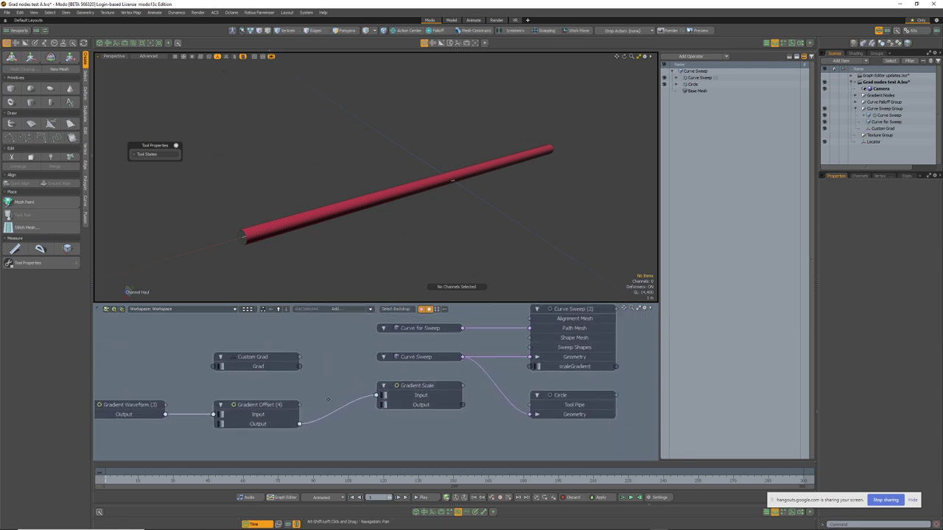
drag(189, 384, 530, 366)
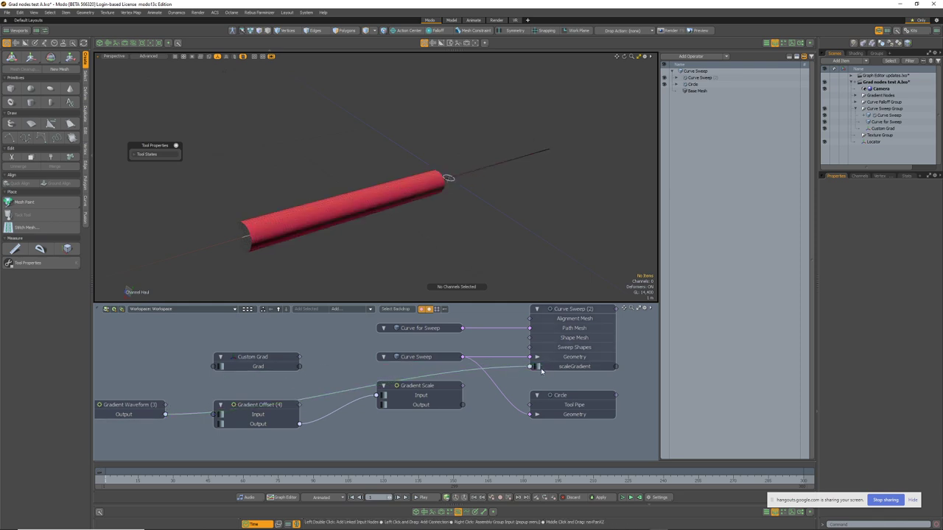
alt+drag(457, 217, 472, 253)
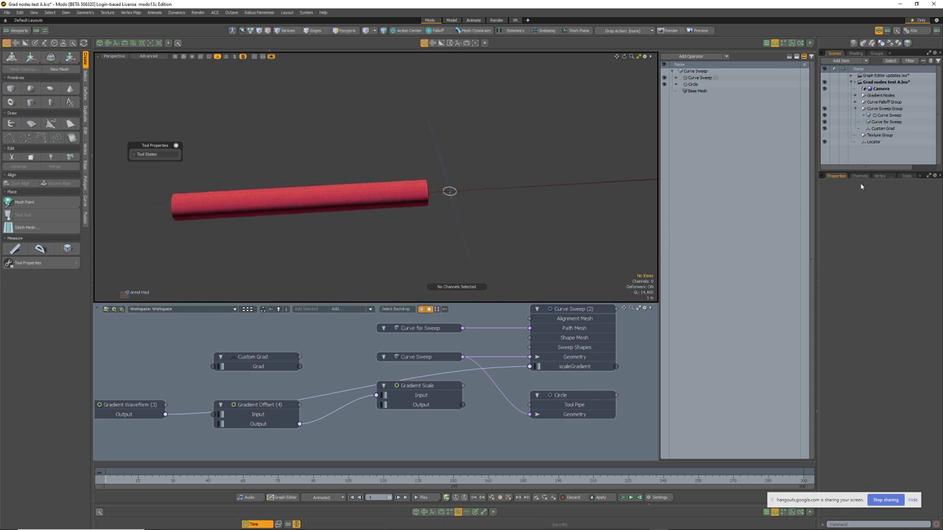
Try the Sine type on Gradient Waveform (3) to compare the swept shape, and set it back to Square.
click(145, 405)
click(883, 192)
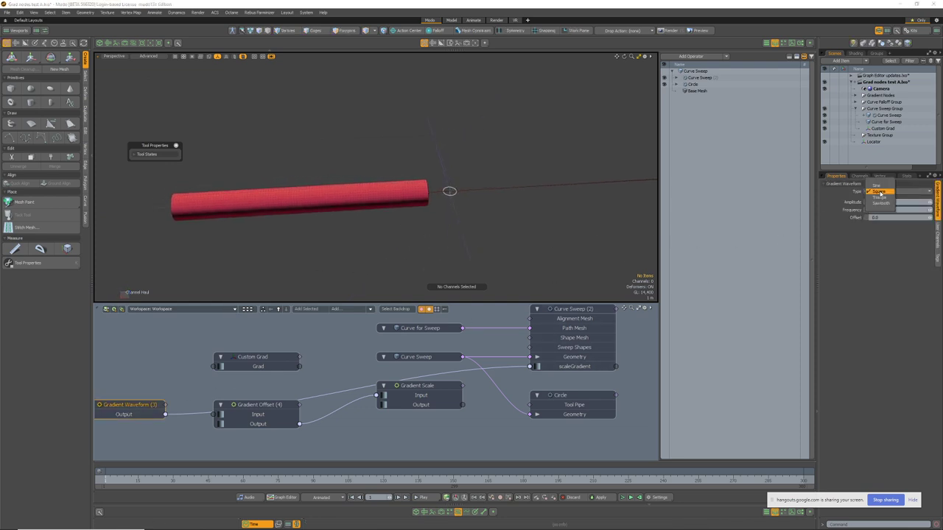
click(881, 186)
alt+shift+drag(505, 218, 437, 226)
click(847, 218)
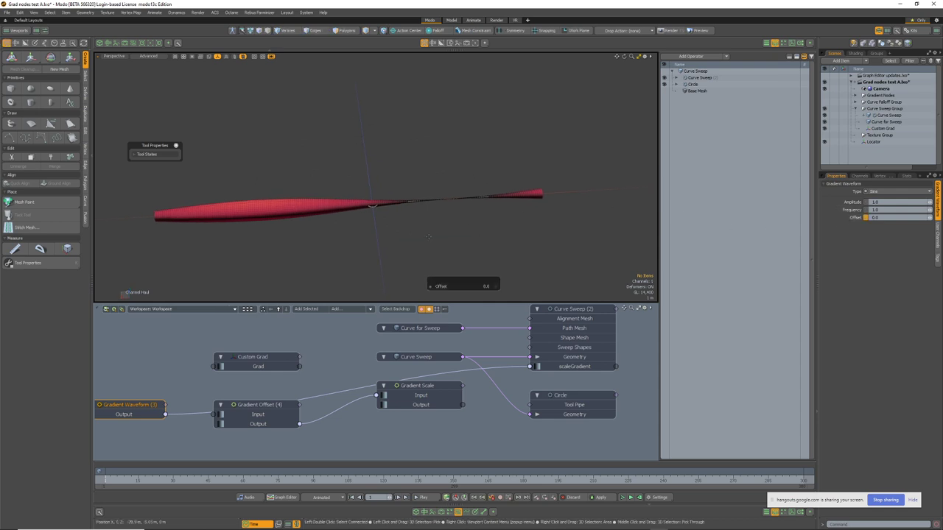
mouse_move(508, 226)
mouse_down()
mouse_move(545, 226)
mouse_move(508, 225)
mouse_up()
click(891, 193)
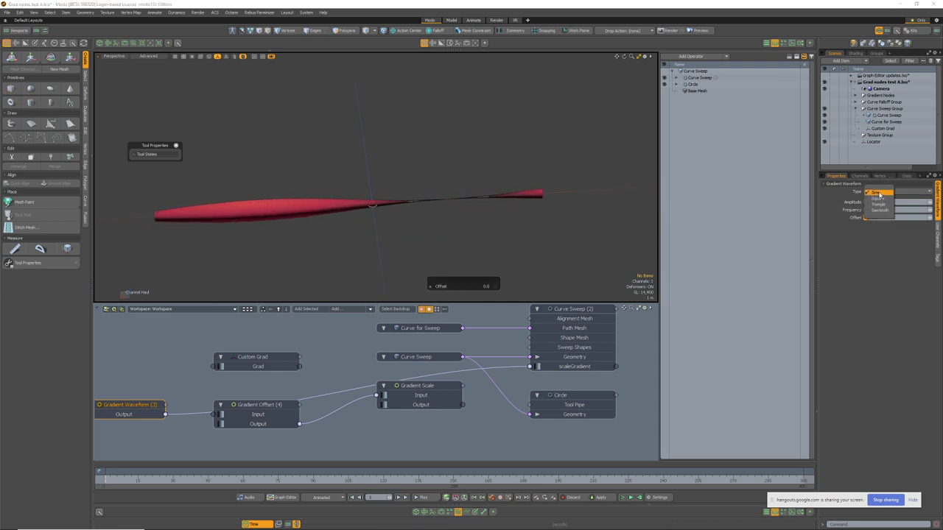
click(879, 199)
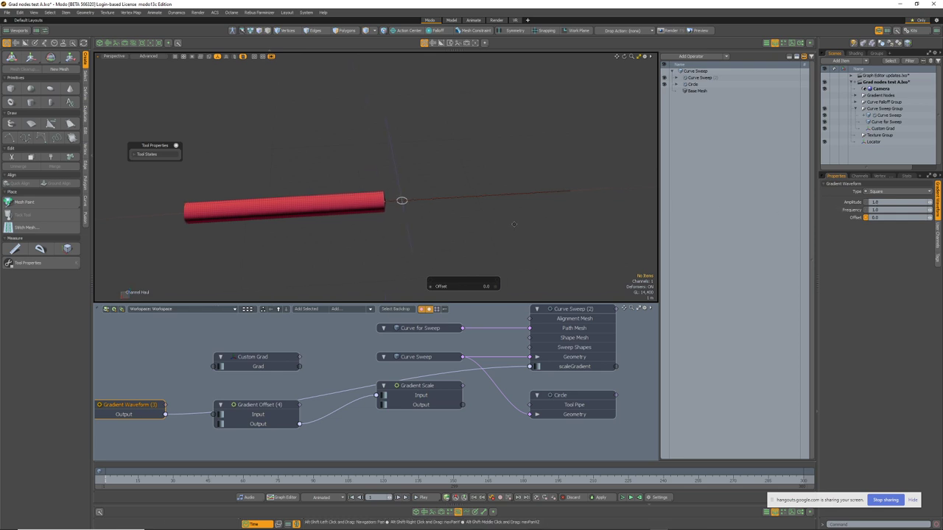
Connect the output of Gradient Offset (4) to the Curve Sweep operation's scaleGradient input in place of the waveform.
alt+shift+drag(266, 381, 349, 360)
drag(233, 386, 289, 399)
drag(239, 422, 301, 395)
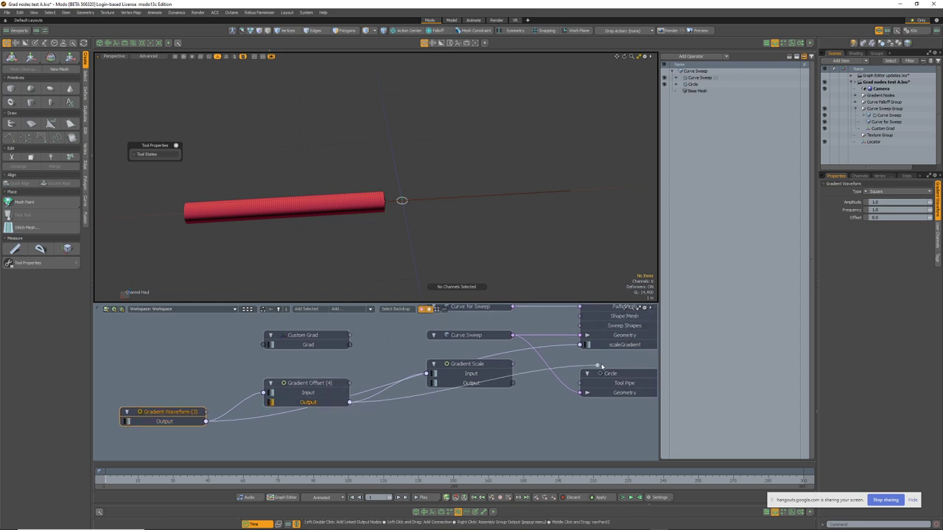
drag(601, 366, 603, 368)
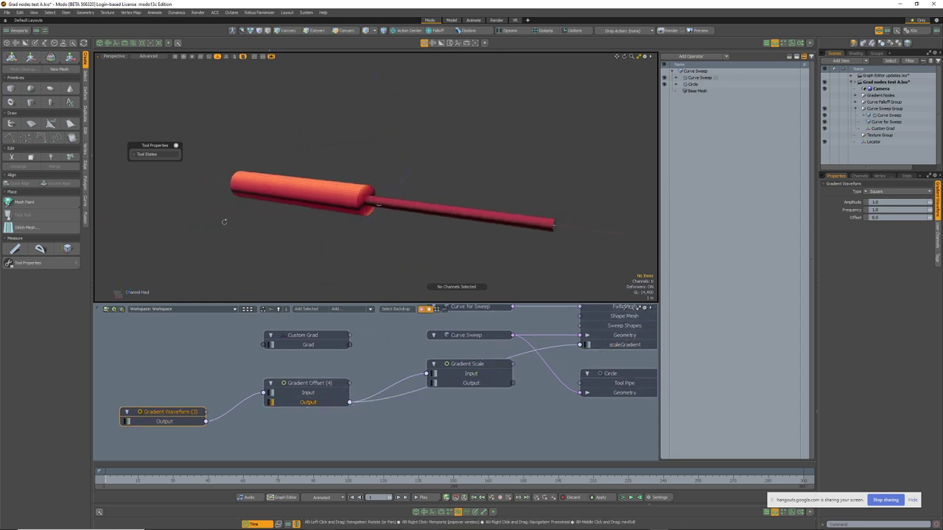
alt+drag(224, 221, 314, 261)
Reposition the Gradient Scale node beside Gradient Offset (4) and connect its output to the scaleGradient input of the Curve Sweep operation.
drag(466, 361, 477, 398)
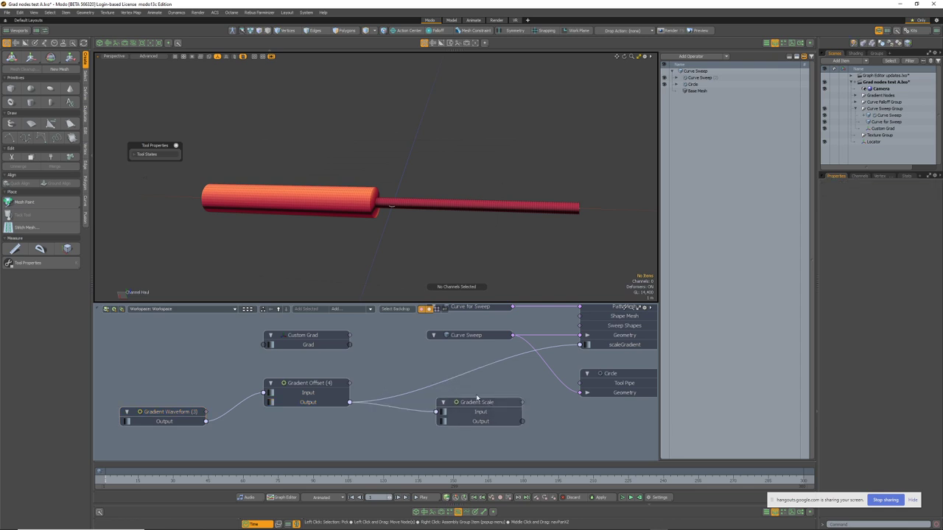
click(476, 399)
click(336, 308)
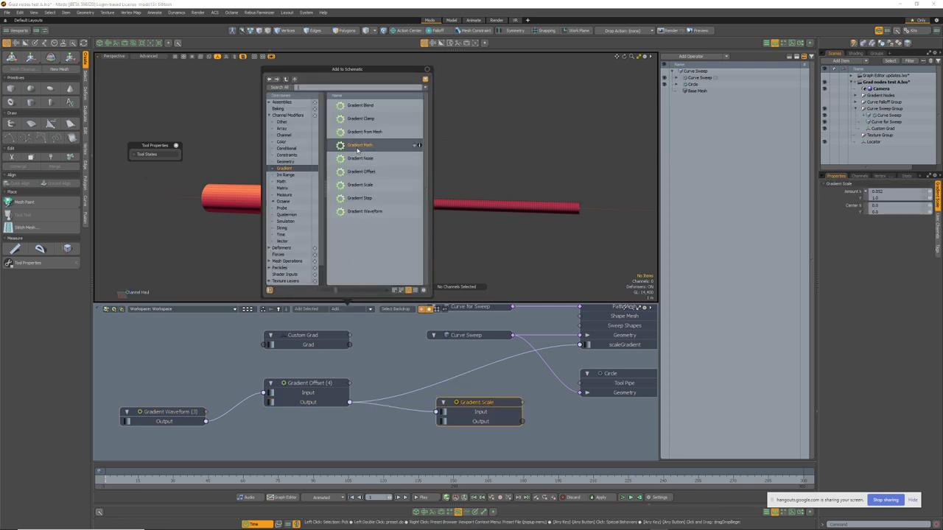
click(366, 187)
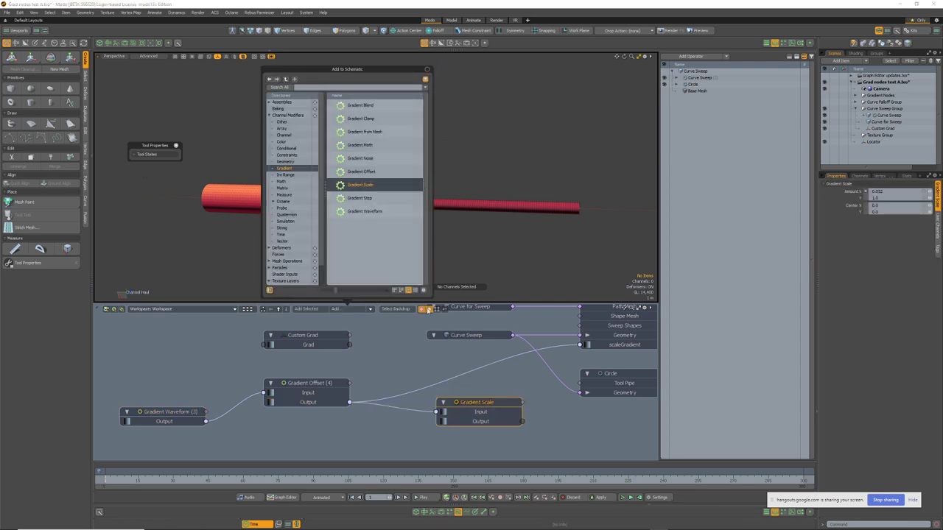
drag(521, 423, 463, 423)
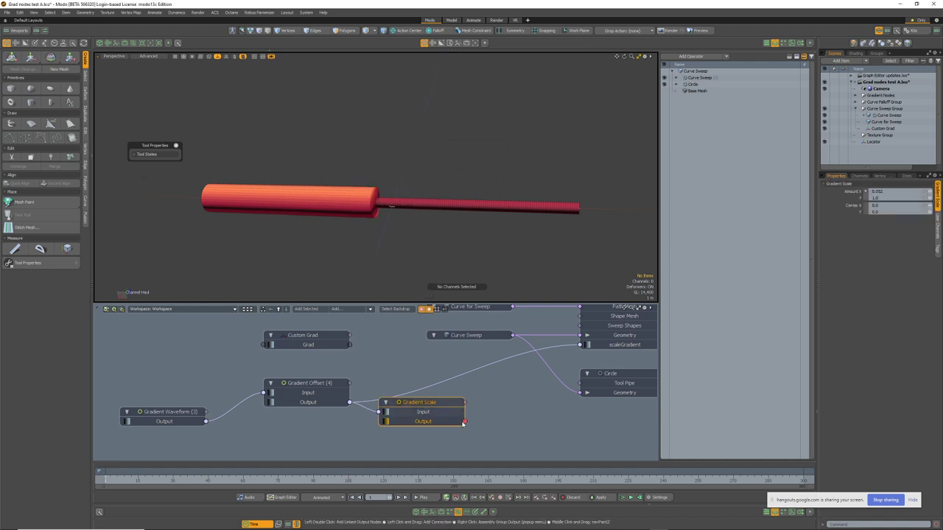
drag(604, 346, 602, 345)
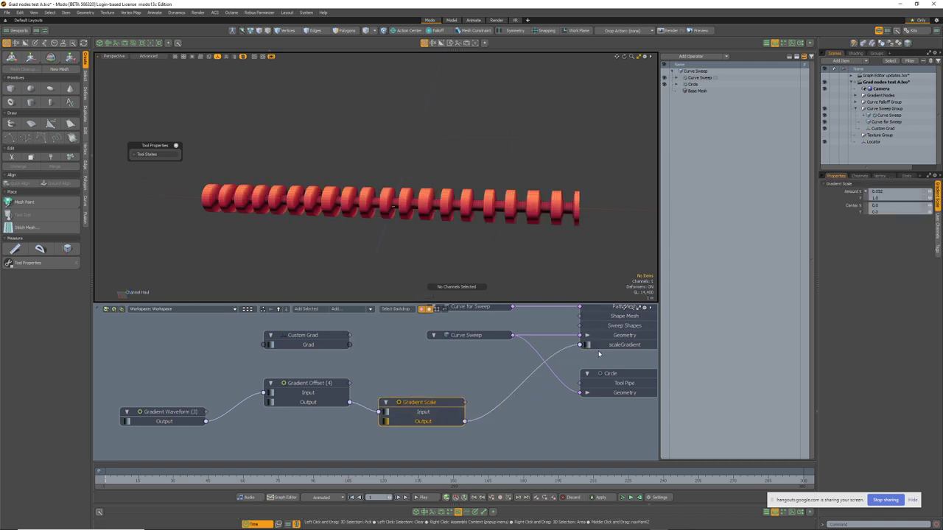
Set the Gradient Scale node's Amount X to 0.039 to repeat the waveform more often along the sweep.
click(850, 194)
drag(442, 239, 479, 239)
drag(582, 238, 562, 239)
alt+drag(562, 239, 540, 233)
alt+drag(541, 233, 522, 230)
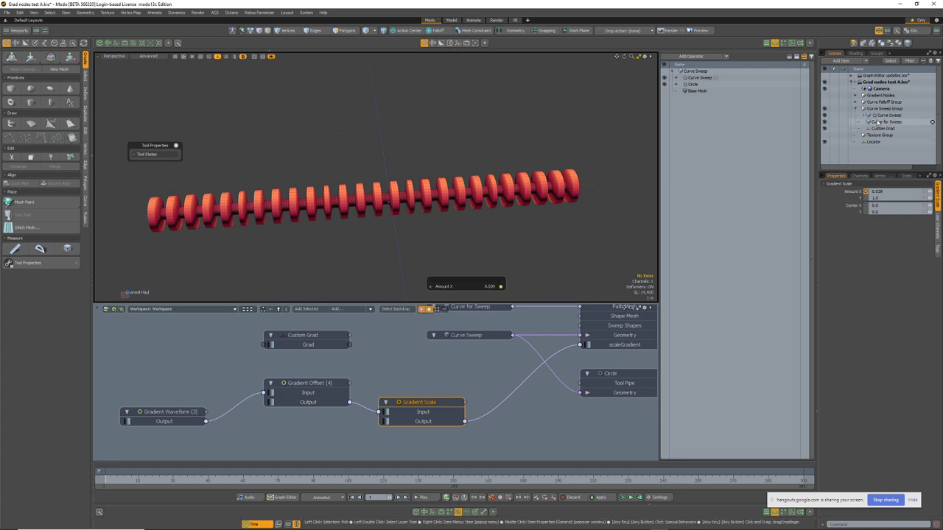
Move the two middle vertices of the Curve for Sweep mesh upward to bend the sweep path, and drop the transform tool.
click(877, 122)
key(1)
right_drag(504, 144, 345, 234)
key(w)
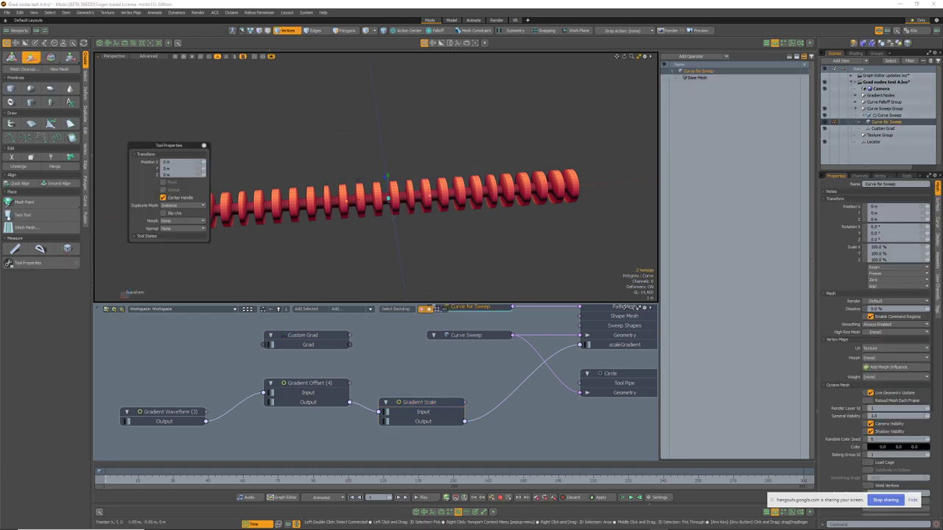
drag(385, 160, 391, 113)
key(ctrl+z)
key(ctrl+z)
key(1)
alt+drag(444, 223, 490, 202)
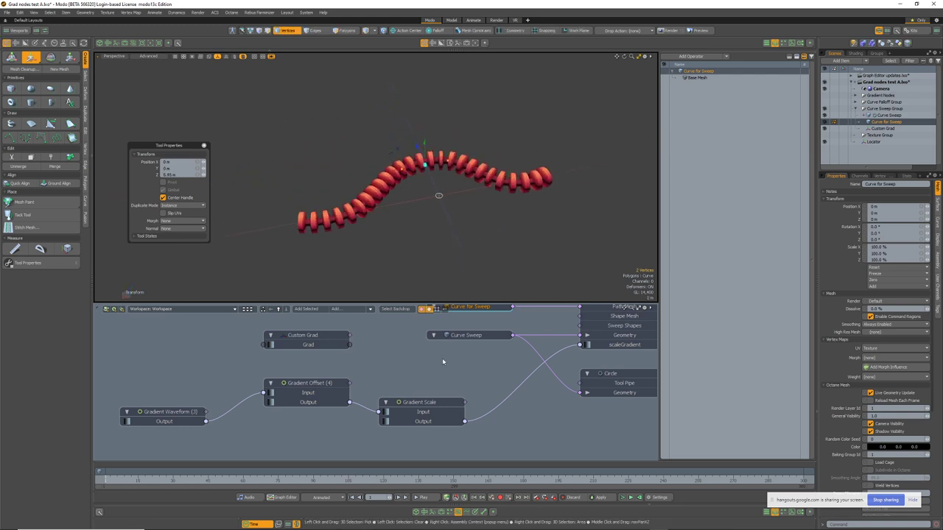
click(443, 361)
alt+drag(421, 363, 444, 369)
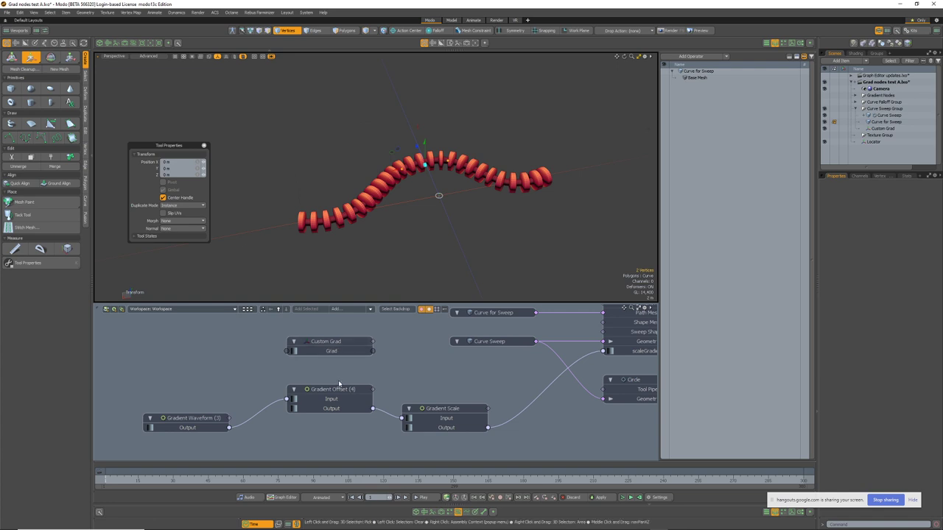
scroll(416, 210, up, 8)
scroll(416, 209, down, 1)
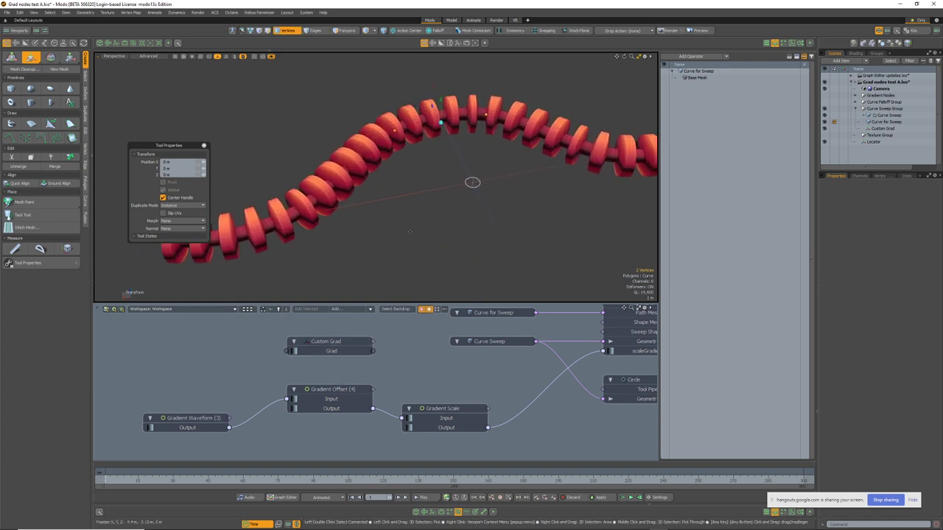
key(space)
Show the user channel of the Custom Grad locator and display its Grad curve in the graph editor.
click(342, 349)
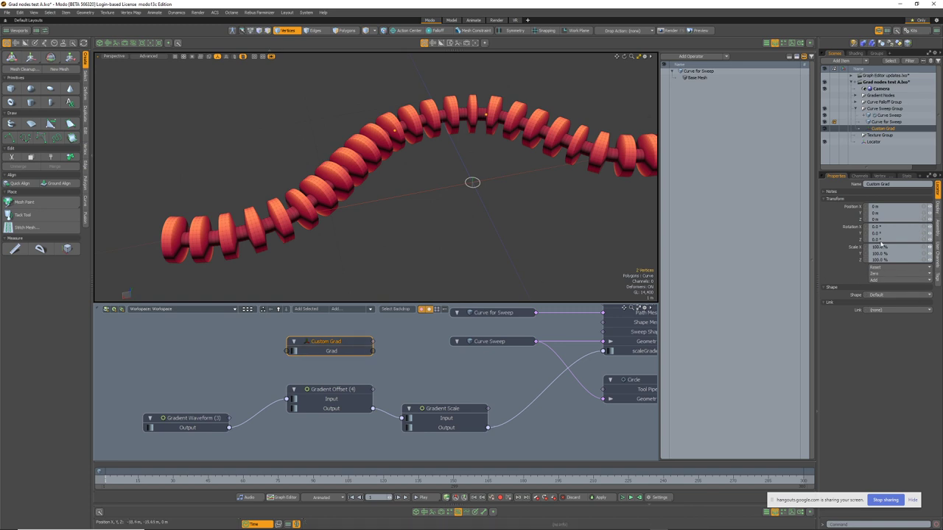
click(938, 255)
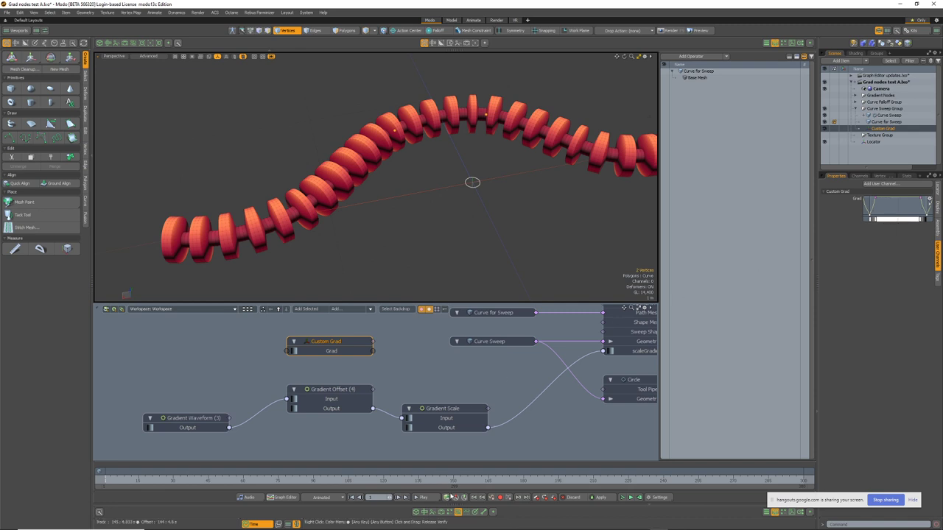
click(468, 514)
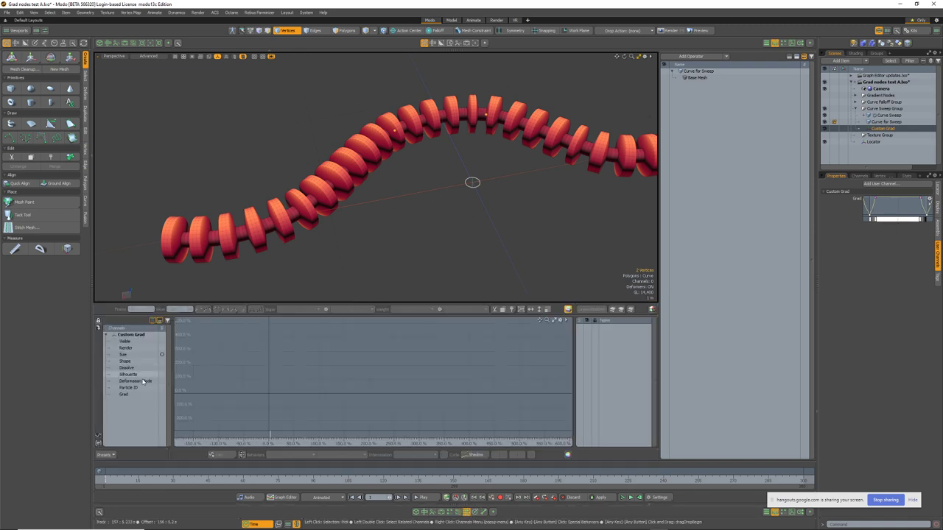
click(125, 394)
ctrl+alt+drag(378, 372, 397, 343)
Try the Linear behavior both before and after the keys of the Grad curve.
click(289, 455)
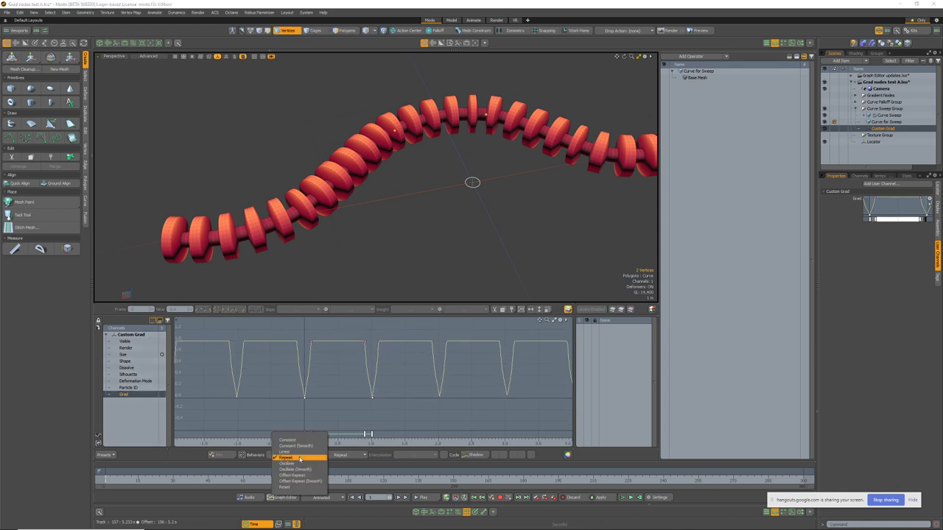
click(301, 452)
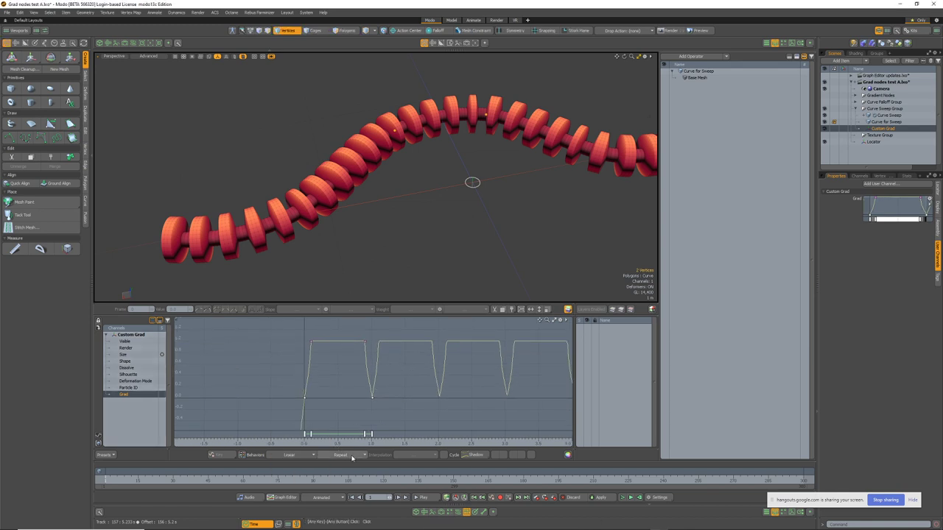
click(352, 455)
click(348, 453)
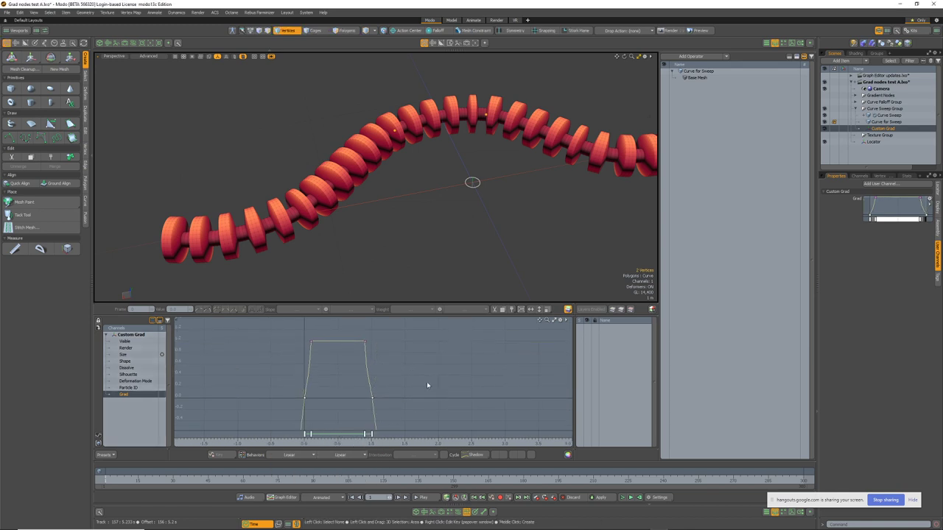
Set the Grad curve's behavior before and after its keys to Constant.
click(348, 455)
click(346, 447)
click(295, 454)
click(295, 447)
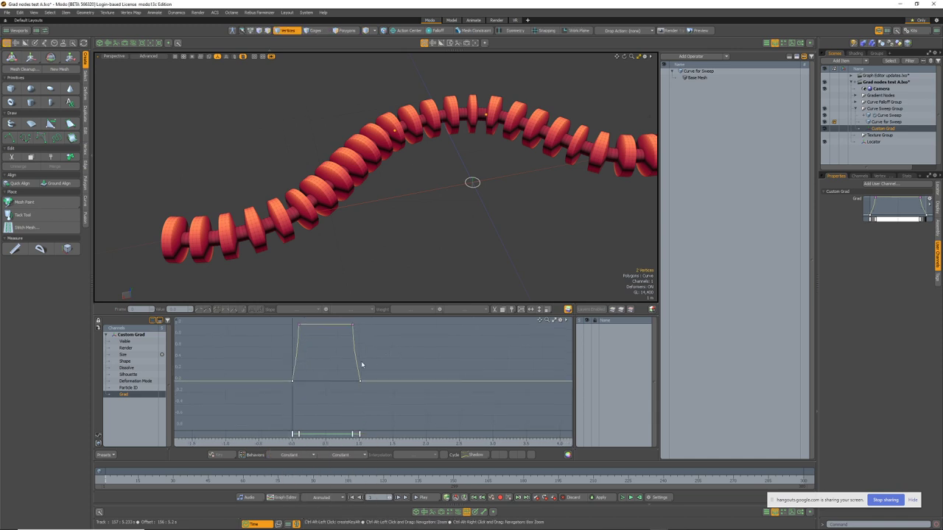
ctrl+alt+drag(361, 366, 368, 385)
Return to the schematic and connect Custom Grad's Grad output to the Curve Sweep operation's scaleGradient input.
ctrl+alt+drag(442, 246, 398, 246)
alt+shift+drag(398, 246, 320, 245)
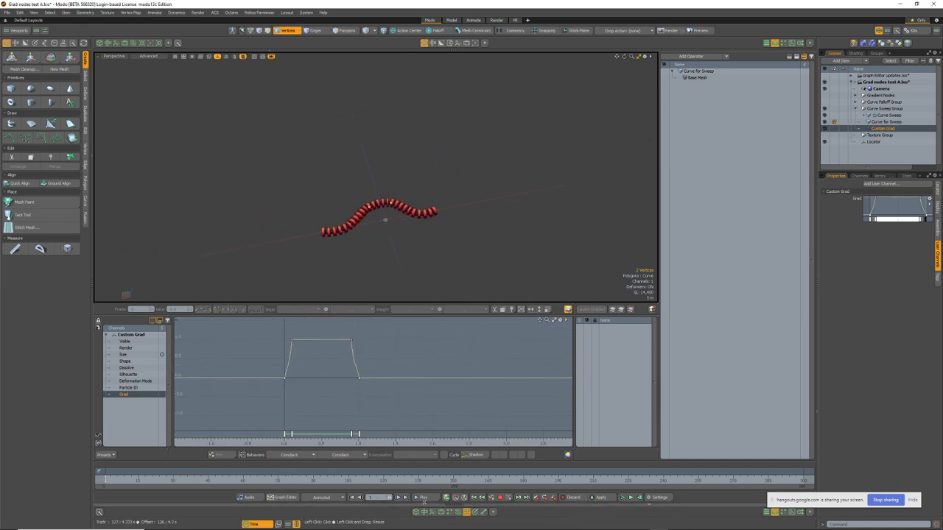
click(457, 511)
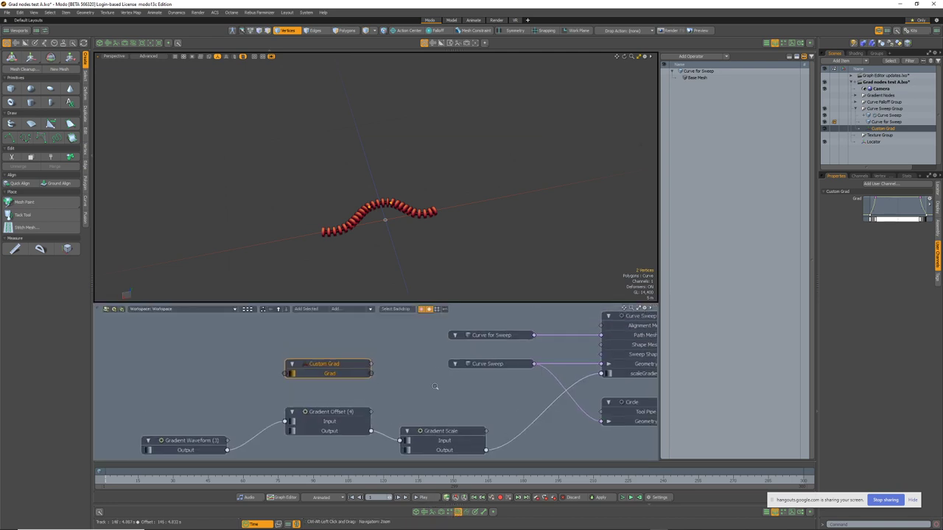
drag(371, 373, 619, 378)
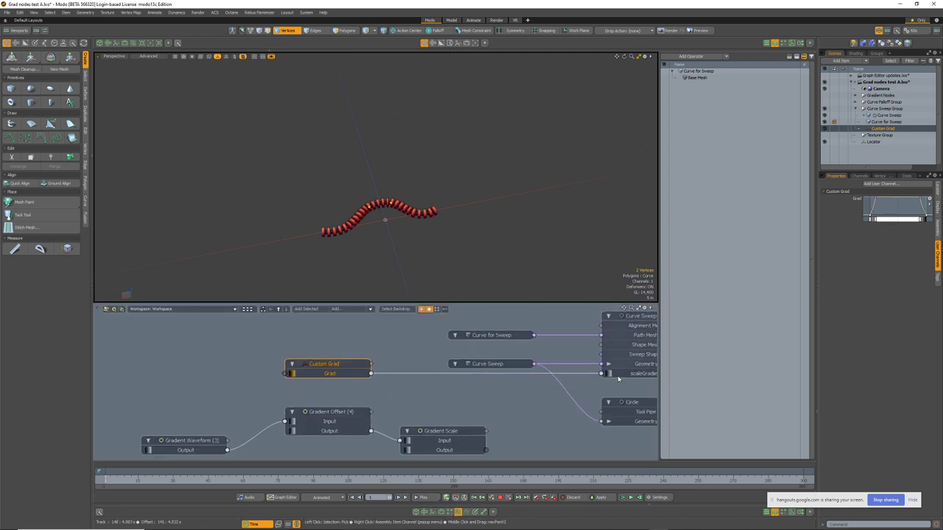
ctrl+alt+drag(371, 231, 450, 238)
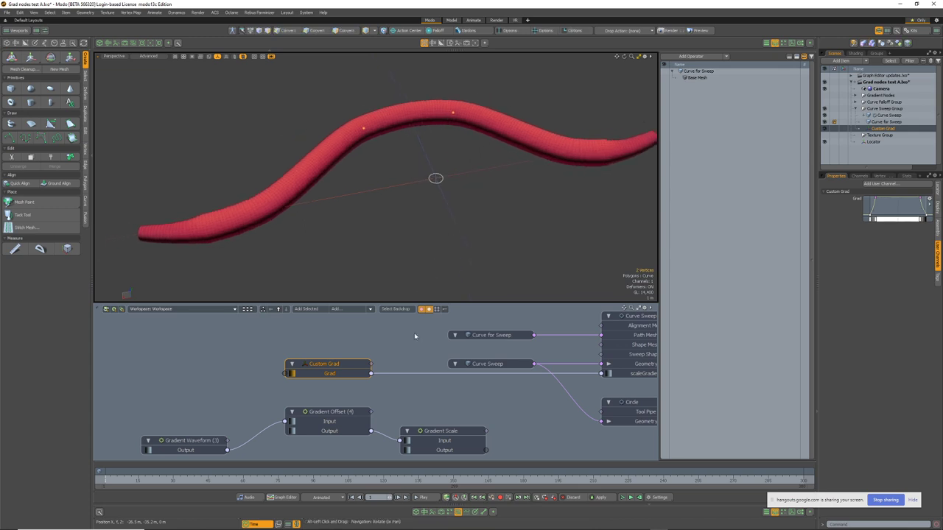
Display Custom Grad's Grad curve in the graph editor to examine its keys and behavior before and after them.
key(1)
click(467, 513)
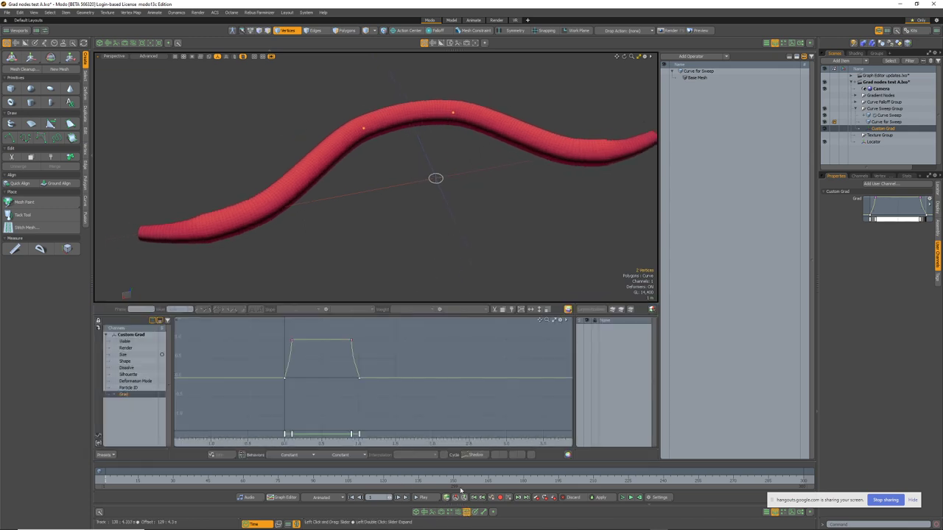
key(a)
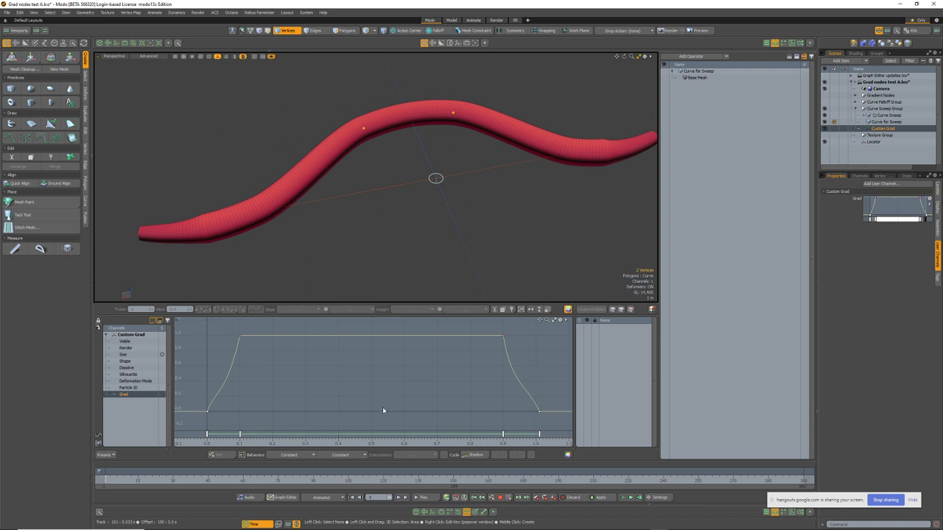
scroll(382, 411, down, 2)
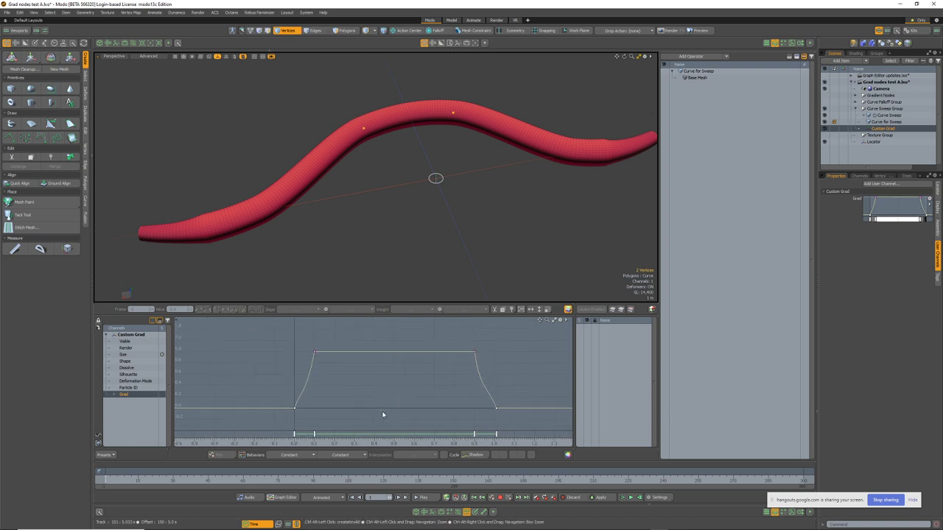
In the schematic, connect Custom Grad's Grad output to Gradient Scale's Input and Gradient Scale's Output to the Curve Sweep operation's scaleGradient, moving Gradient Offset (4) aside.
click(456, 514)
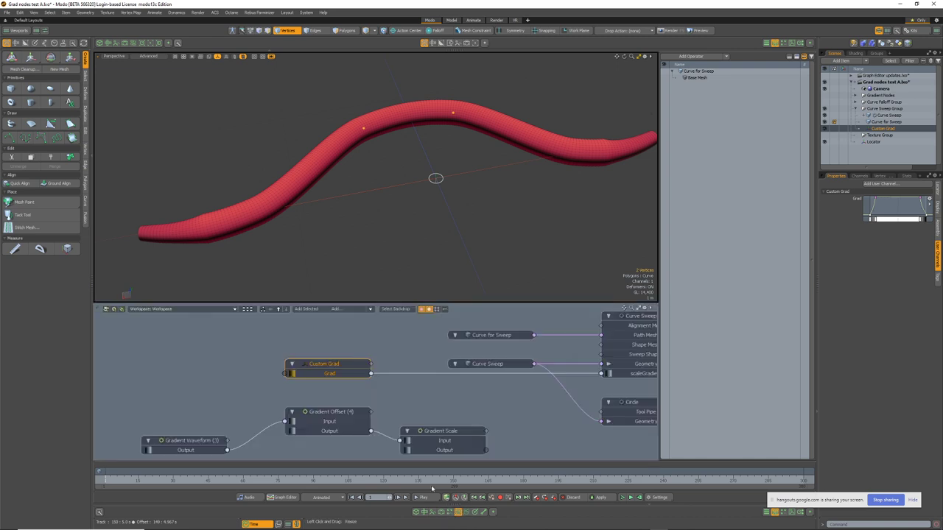
drag(372, 374, 426, 444)
drag(331, 417, 292, 427)
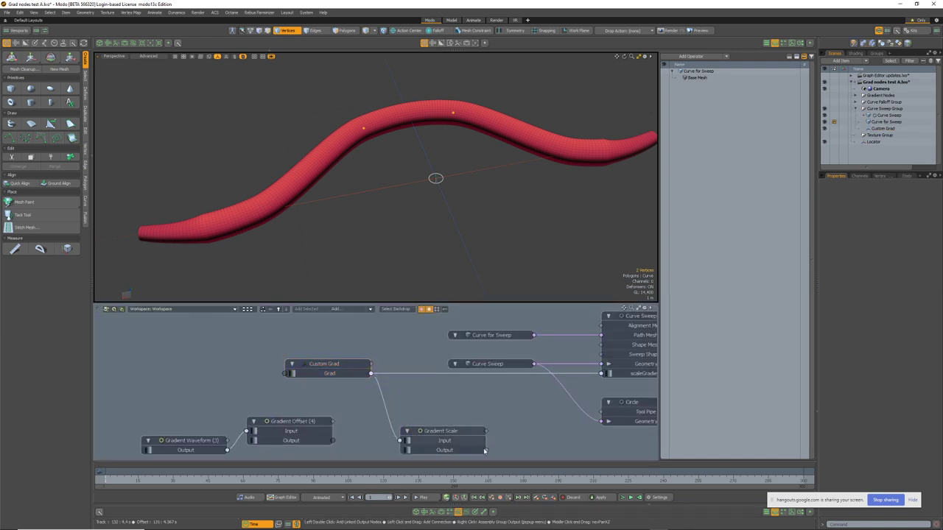
drag(623, 379, 602, 374)
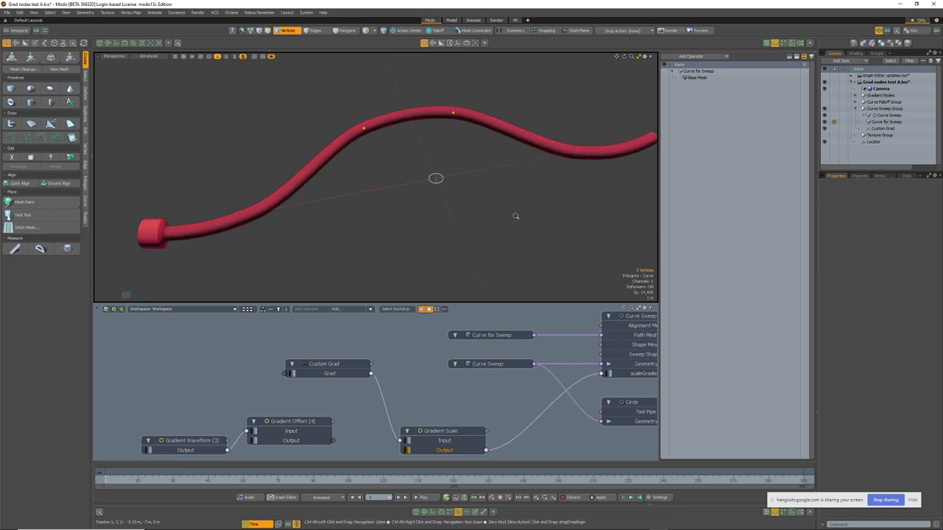
alt+drag(516, 215, 456, 220)
scroll(201, 229, up, 4)
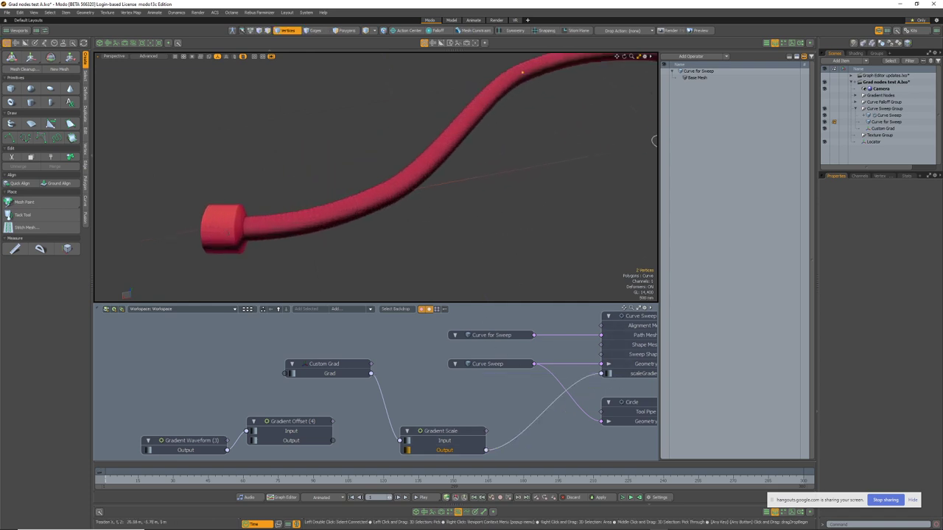
alt+drag(653, 141, 634, 147)
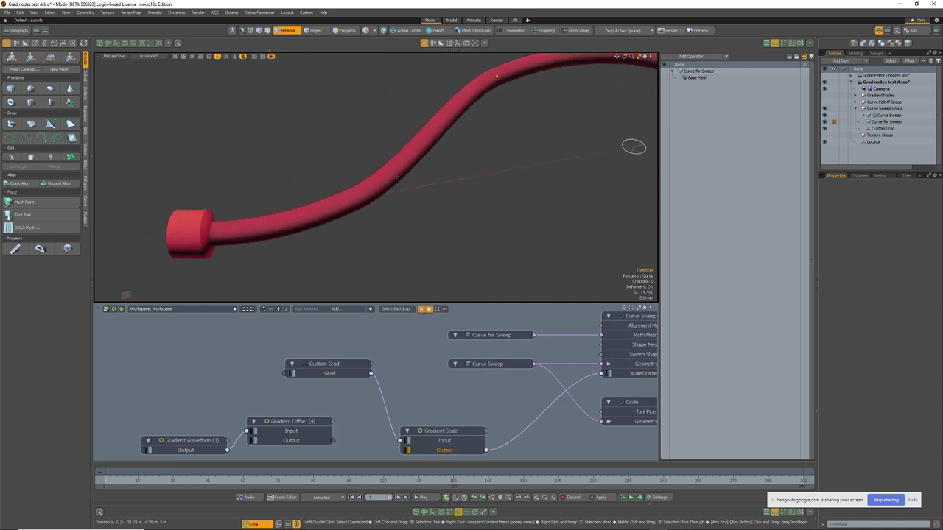
Open Custom Grad's Grad curve in the graph editor and set its behavior before and after the keys to Repeat.
click(324, 364)
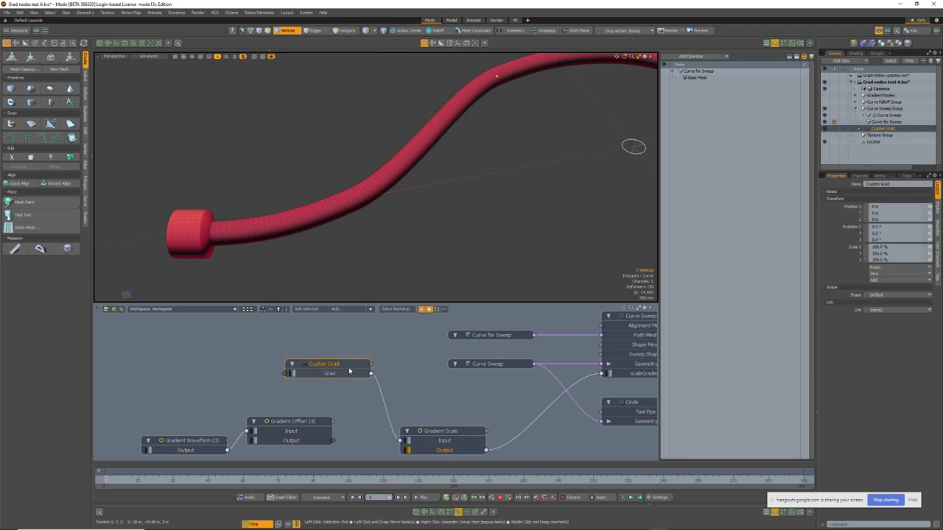
click(467, 512)
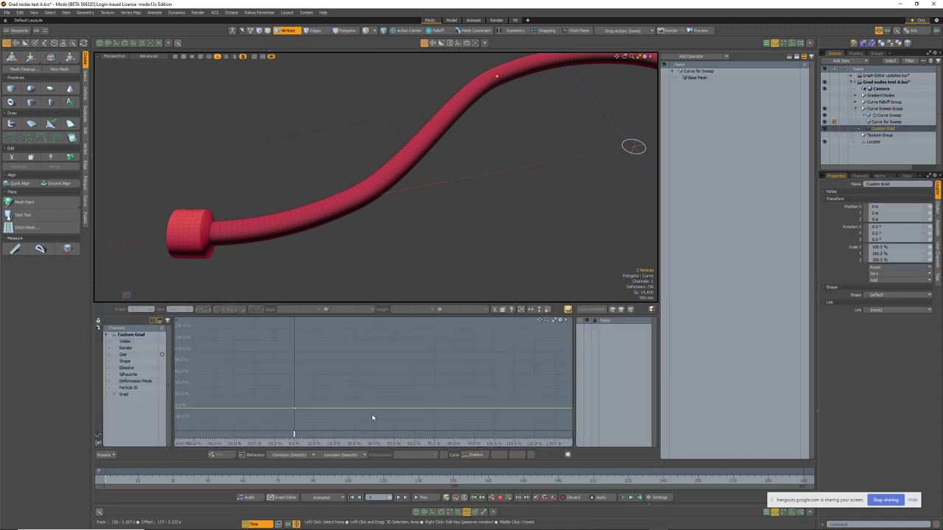
key(a)
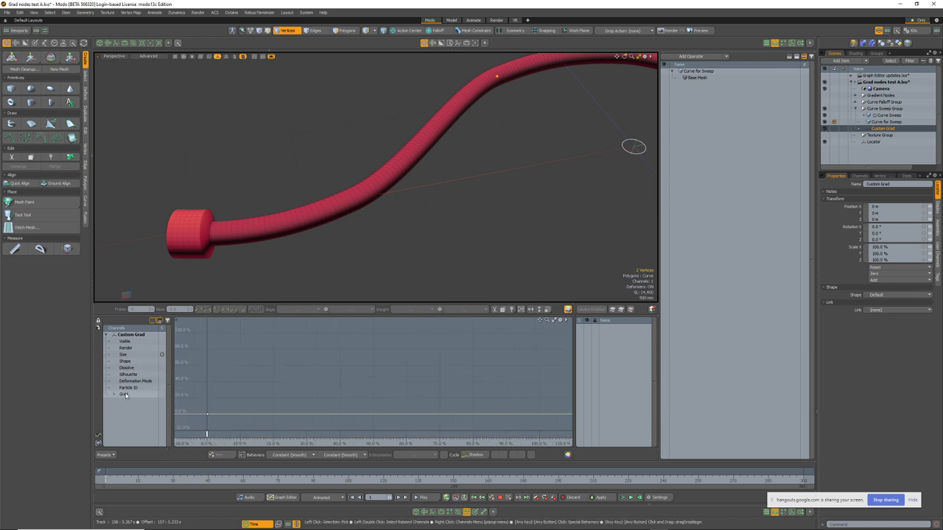
click(125, 394)
click(343, 454)
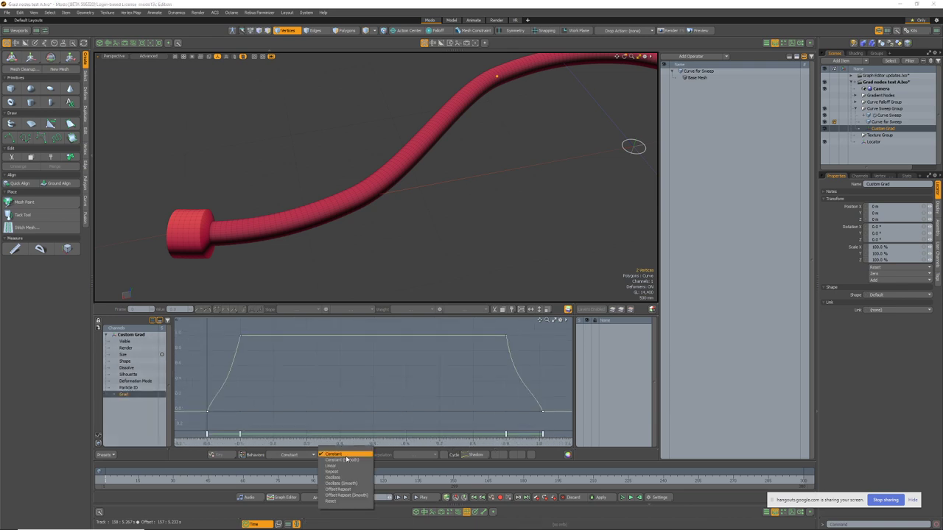
click(345, 473)
click(288, 455)
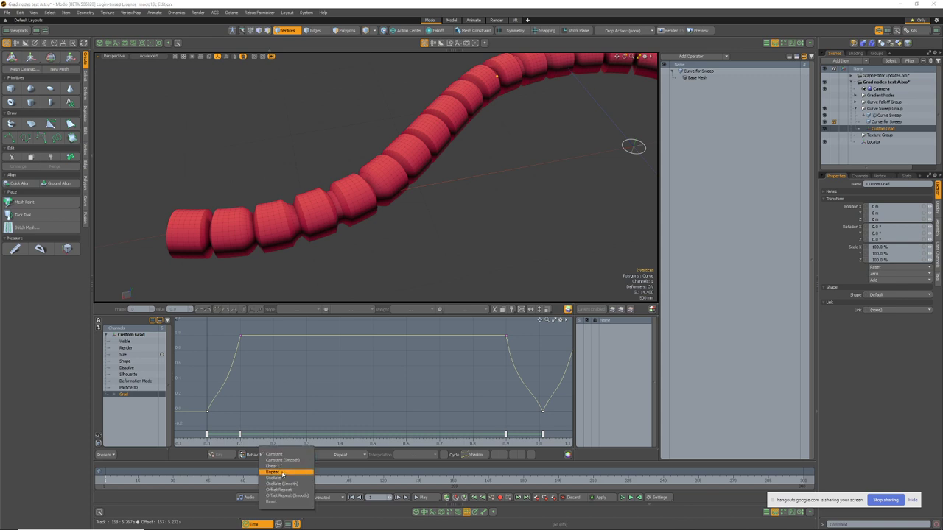
click(272, 472)
ctrl+alt+drag(476, 392, 408, 375)
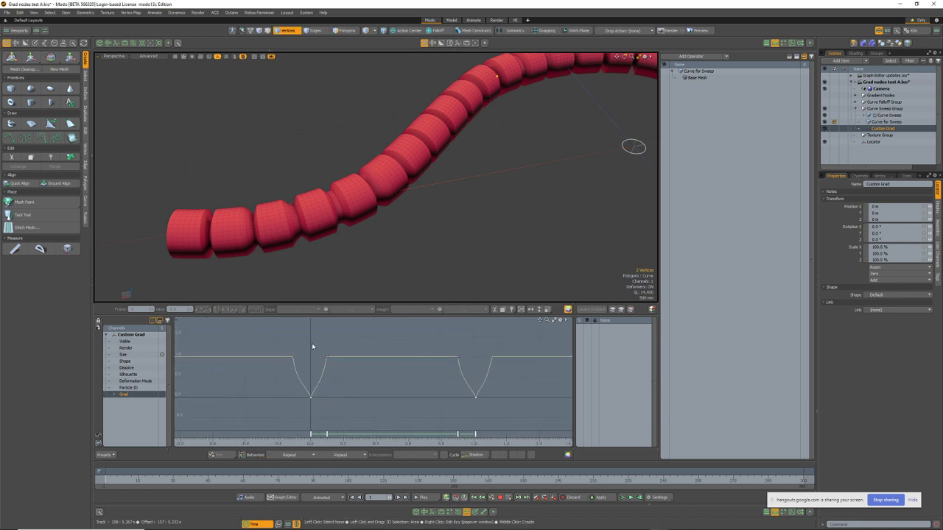
Lower the Grad curve's key at input 0.1 to a value of about 0.54.
drag(313, 343, 463, 366)
mouse_move(330, 383)
ctrl+alt+mouse_down()
mouse_move(368, 384)
mouse_move(332, 391)
ctrl+alt+mouse_up()
key(ctrl+z)
drag(318, 348, 346, 367)
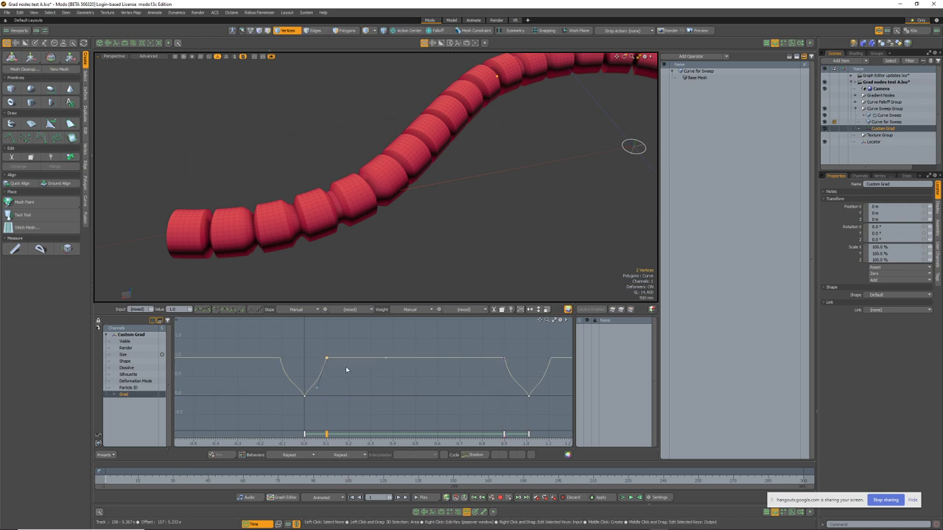
middle_drag(352, 379, 353, 397)
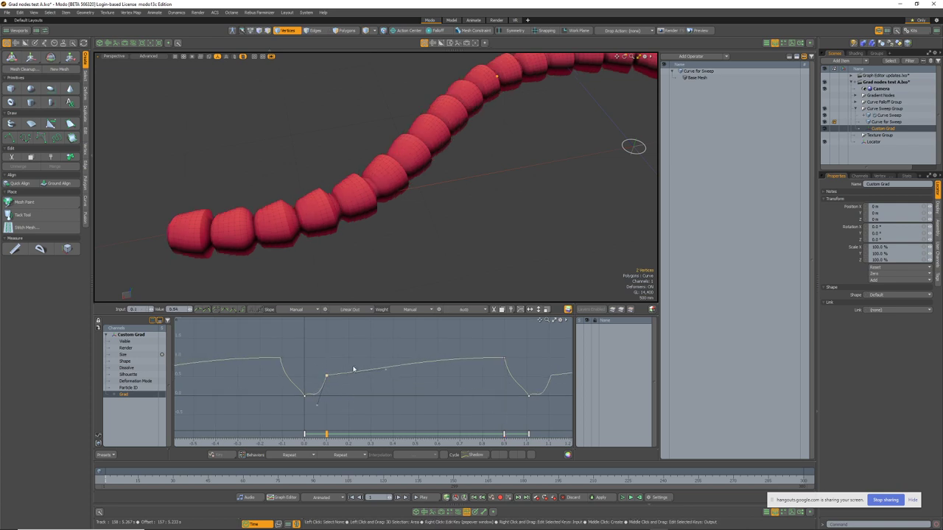
ctrl+alt+drag(281, 261, 317, 272)
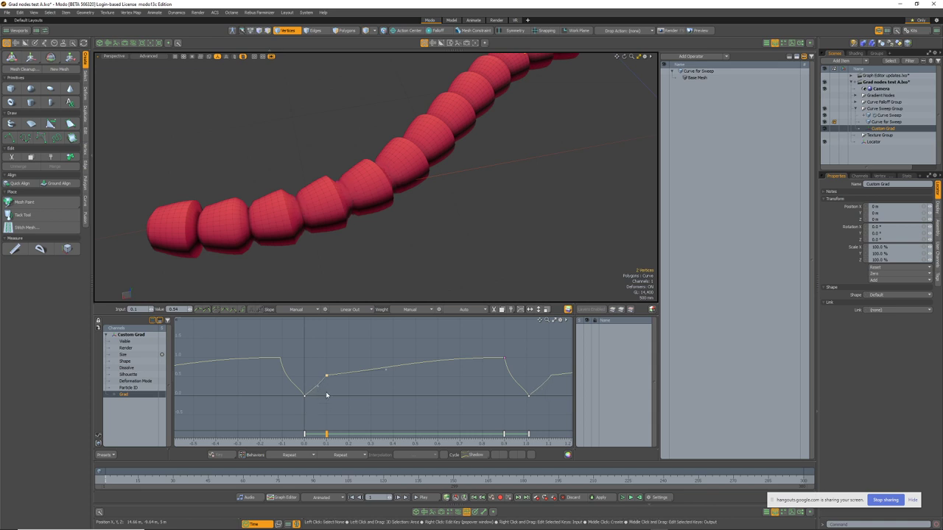
mouse_move(385, 207)
ctrl+alt+mouse_down()
mouse_move(339, 207)
mouse_move(516, 206)
mouse_move(383, 208)
mouse_move(457, 209)
mouse_move(377, 212)
mouse_move(356, 227)
mouse_move(381, 223)
ctrl+alt+mouse_up()
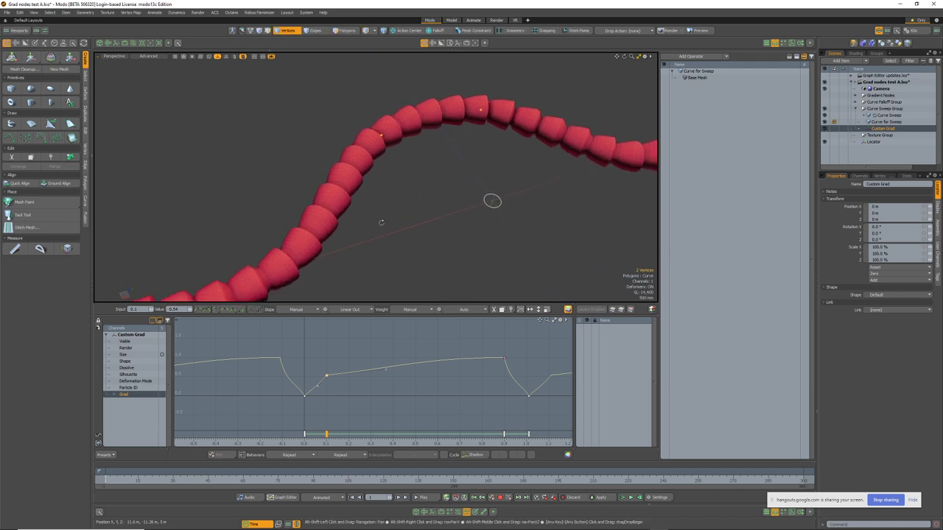
Return to the schematic and move the Gradient Scale node up, closer to the Custom Grad and Curve Sweep nodes.
click(457, 513)
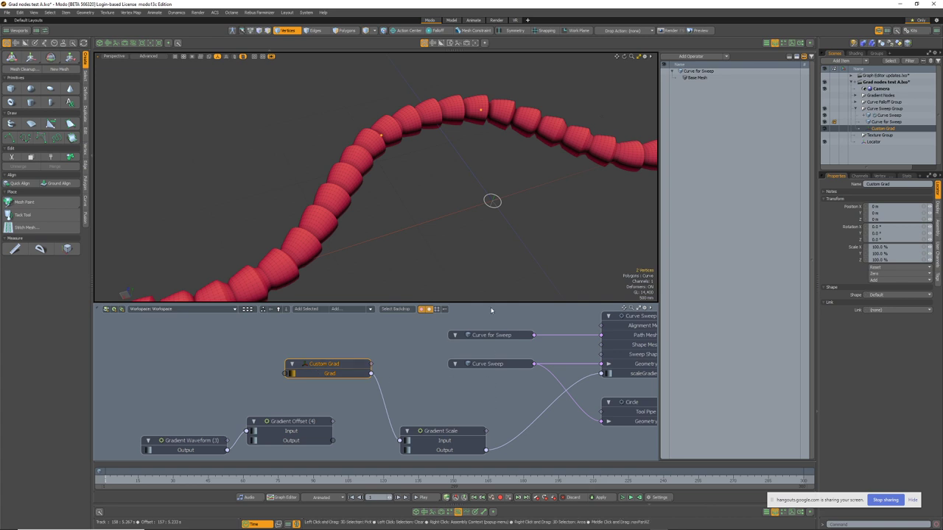
scroll(471, 229, down, 2)
drag(442, 445, 451, 417)
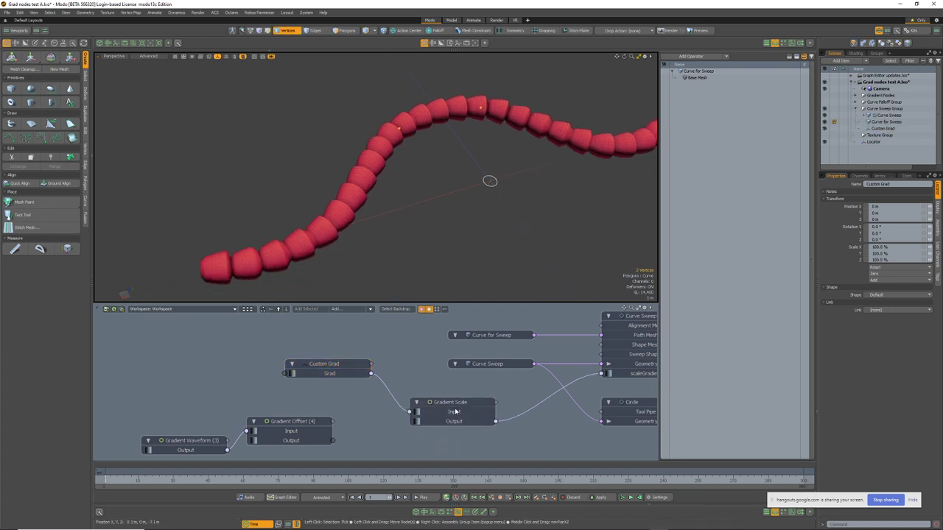
alt+shift+drag(568, 362, 434, 389)
scroll(501, 395, up, 3)
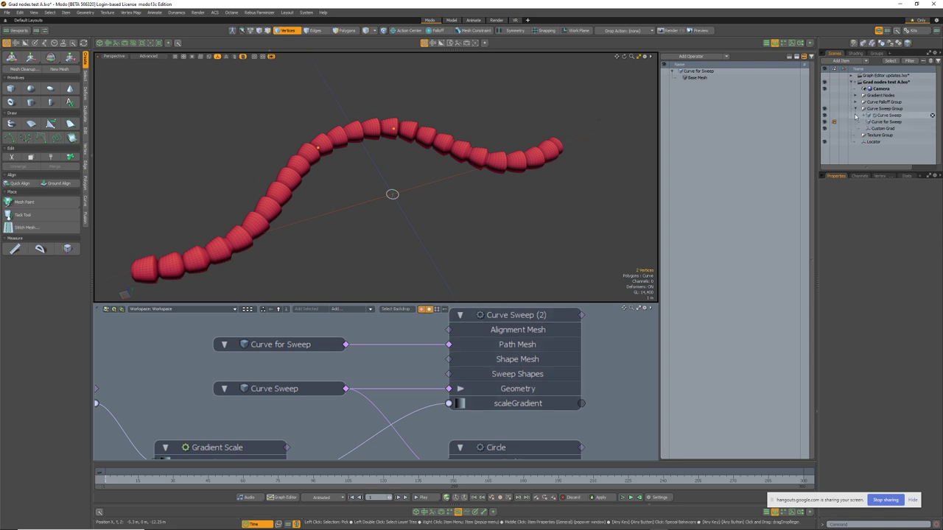
Show the Curve Falloff Group and hide the Curve Sweep Group.
click(824, 102)
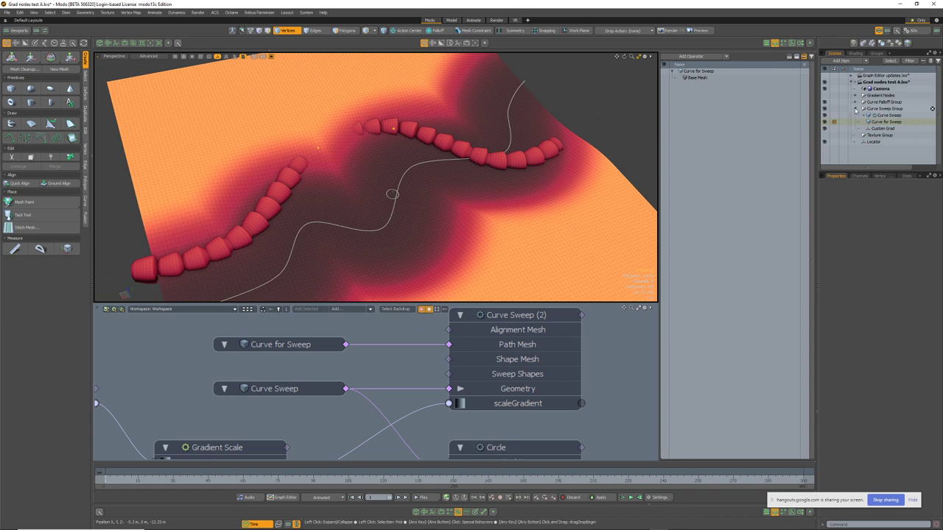
scroll(510, 176, down, 2)
click(824, 109)
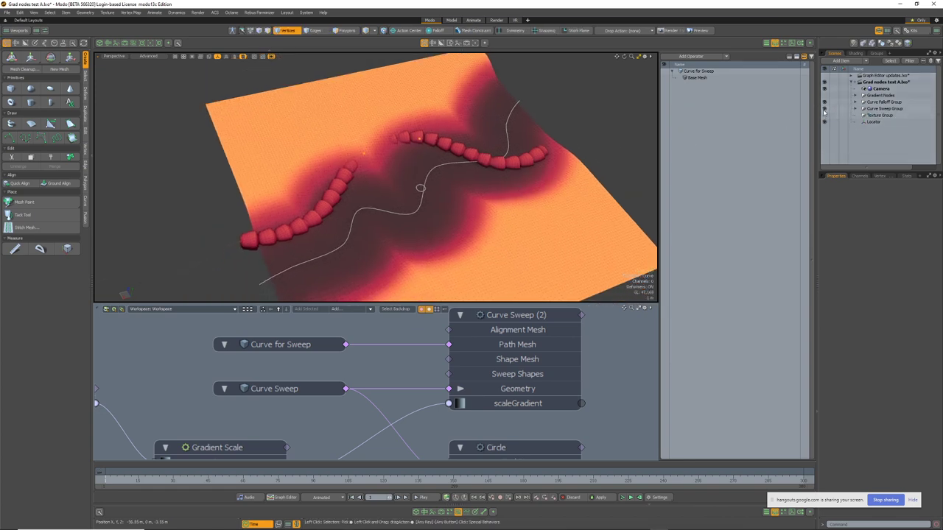
alt+drag(586, 225, 523, 171)
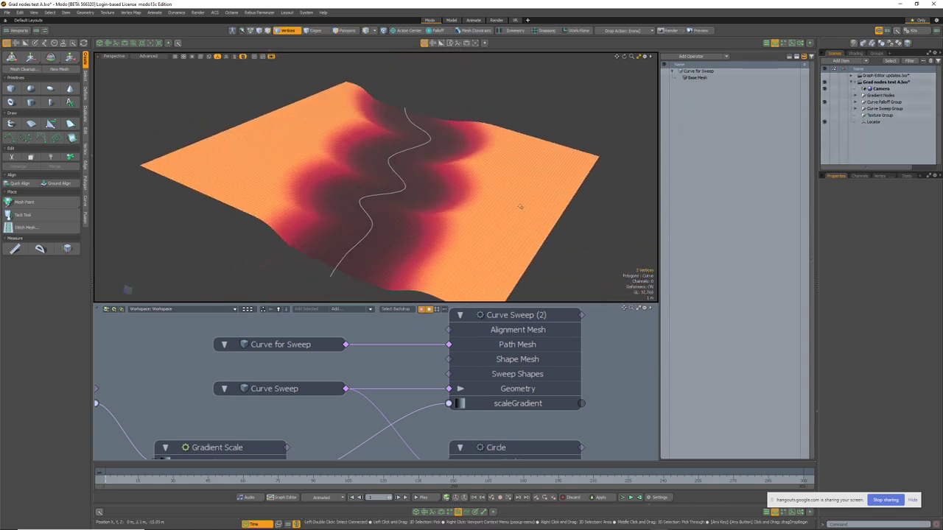
Hide the schematic and examine the curve falloff plane from several angles in the enlarged viewport.
click(459, 514)
ctrl+alt+drag(409, 339, 397, 405)
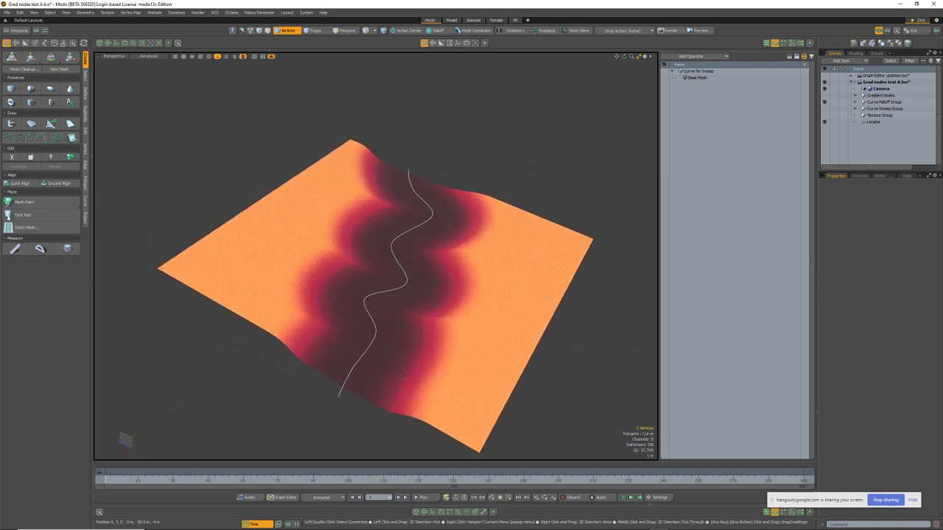
alt+drag(411, 384, 368, 368)
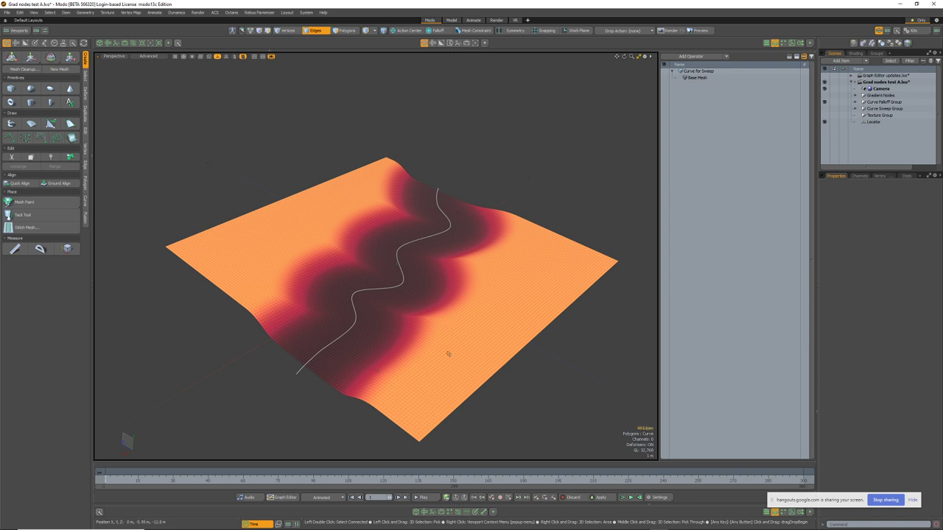
alt+drag(465, 356, 467, 360)
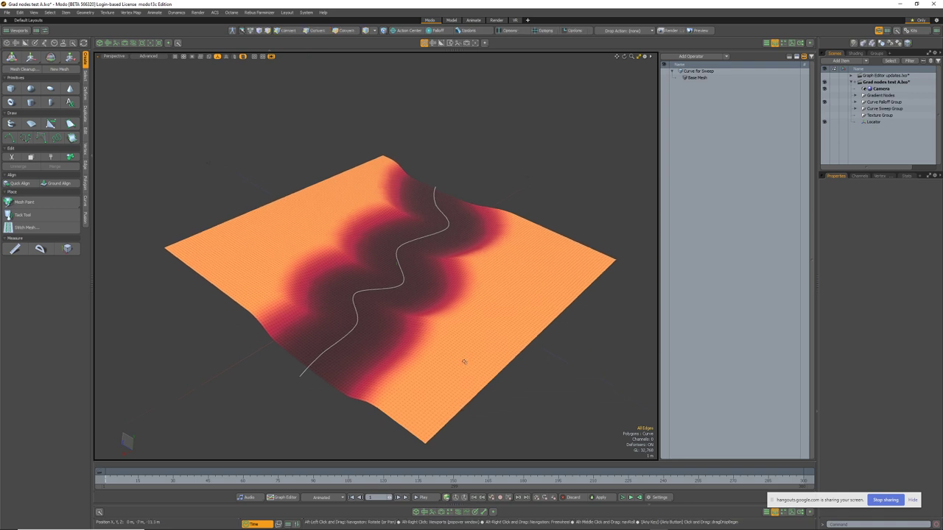
Reopen the schematic and bring the Curve Falloff, Push and Curve Falloff Plane nodes into view.
click(458, 512)
scroll(482, 350, down, 5)
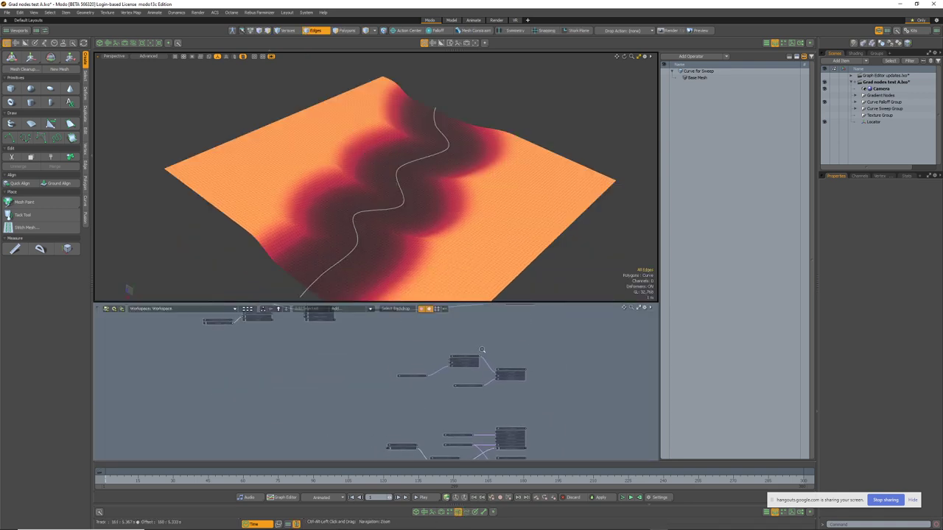
ctrl+alt+drag(481, 350, 535, 352)
ctrl+alt+drag(535, 352, 528, 351)
alt+drag(480, 249, 426, 195)
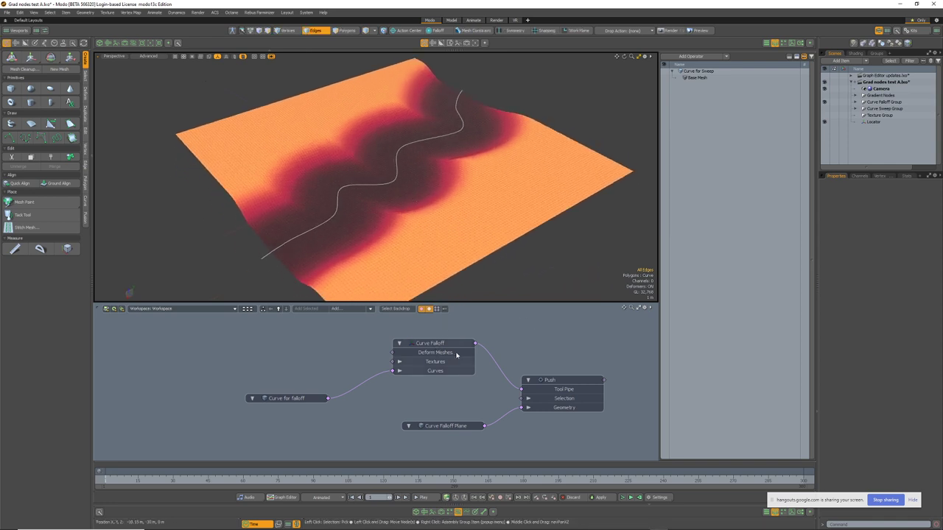
Show the Curve Falloff node's properties and select the middle key of its Distance gradient.
click(435, 345)
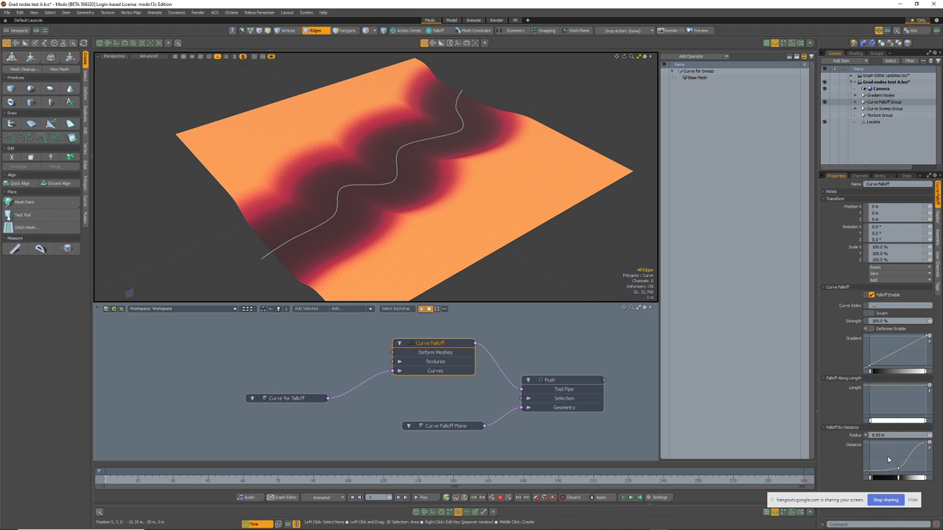
drag(895, 456, 898, 465)
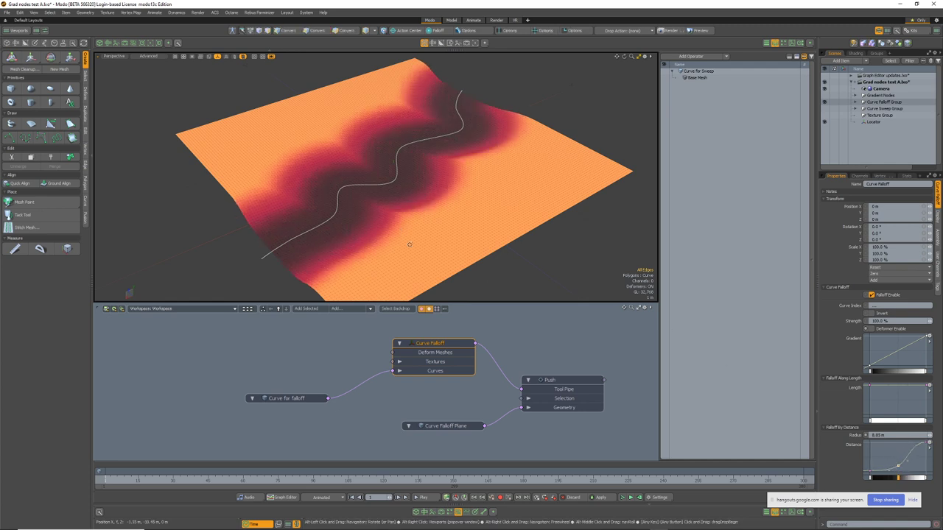
alt+drag(410, 244, 391, 258)
scroll(477, 377, up, 4)
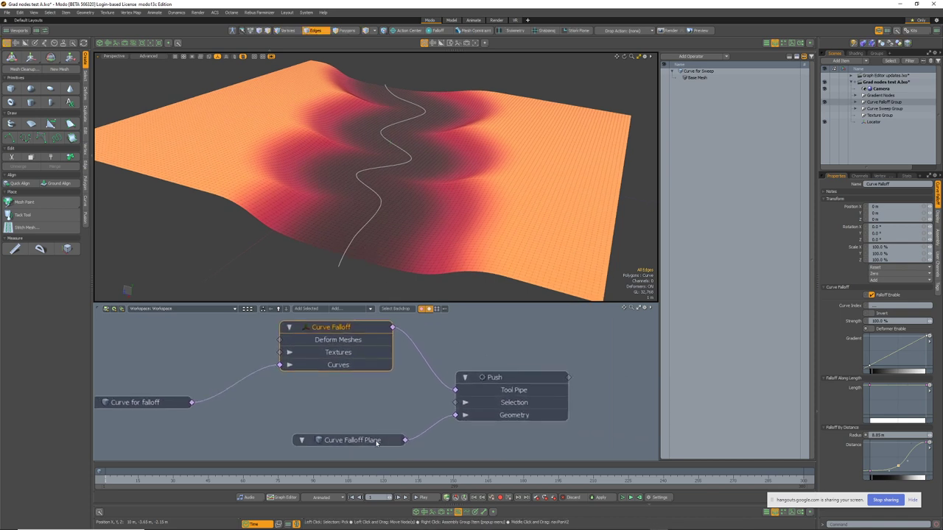
Select the Push operation, disconnect Curve Falloff from its Tool Pipe to compare the plane without falloff, and reconnect it.
click(368, 442)
click(515, 387)
drag(453, 390, 412, 362)
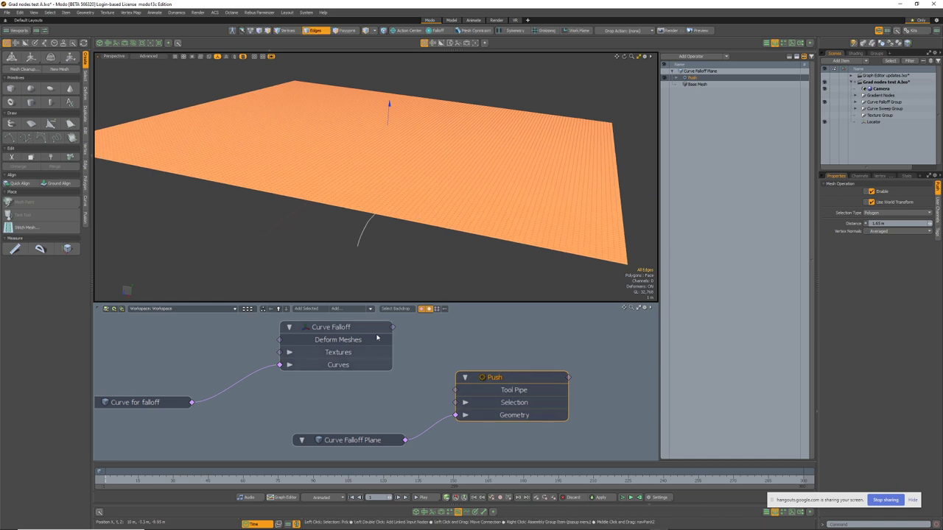
scroll(508, 390, up, 1)
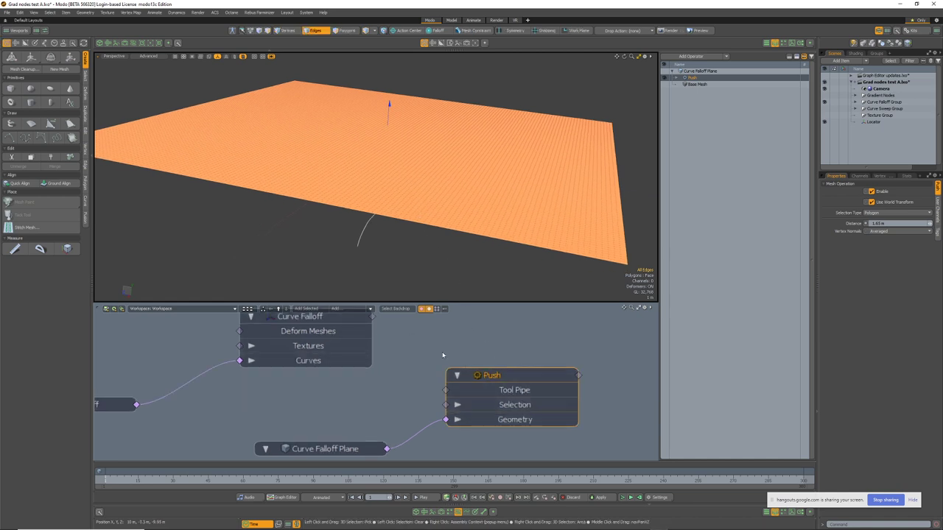
scroll(459, 358, down, 2)
drag(458, 381, 453, 381)
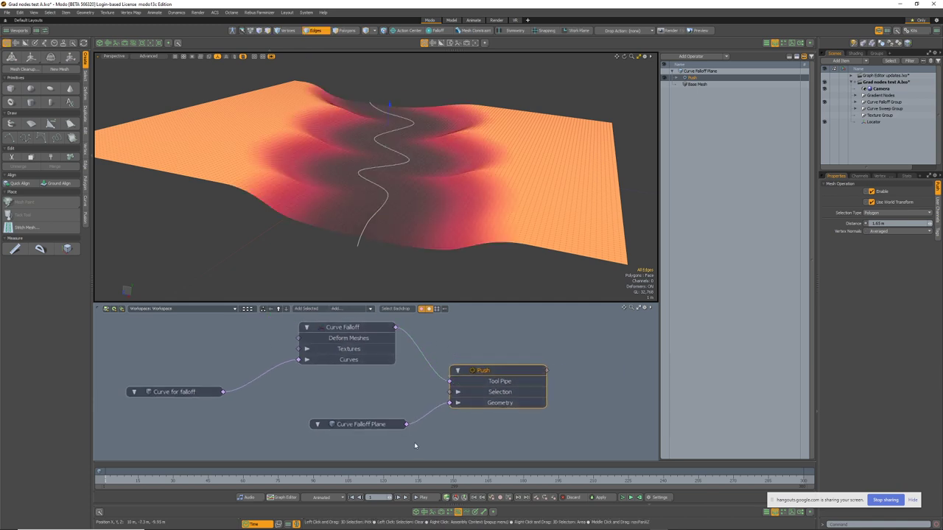
Expand the Curve Falloff Group and make the Curve for falloff mesh active with all its points in vertex selection mode.
alt+drag(431, 195, 353, 221)
scroll(402, 210, down, 3)
key(1)
right_drag(292, 268, 524, 60)
click(869, 122)
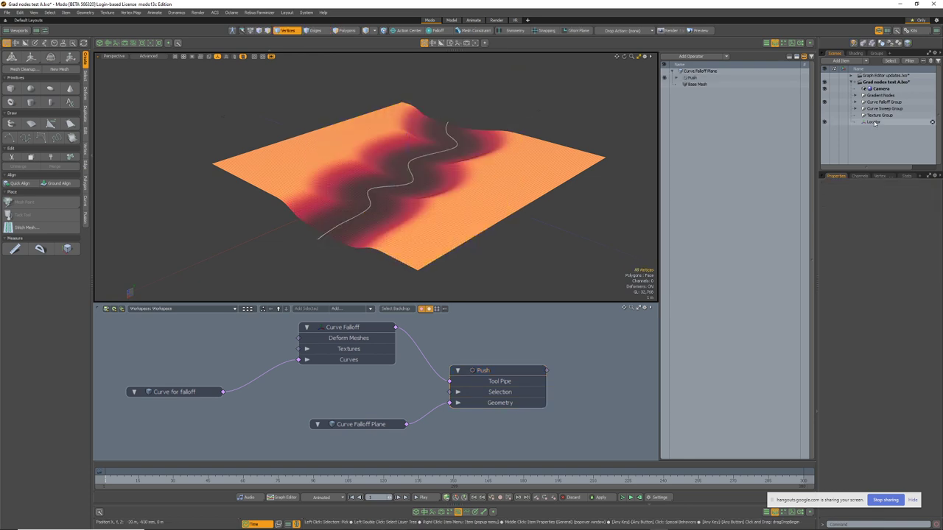
click(854, 103)
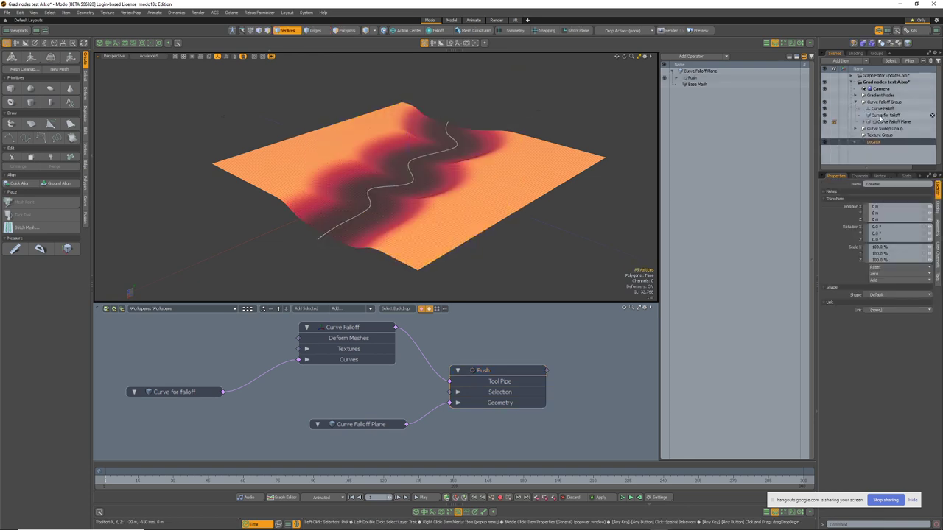
click(884, 115)
Straighten the falloff curve by aligning all its vertices to X 0.0.
alt+drag(541, 197, 479, 245)
key(ctrl+space)
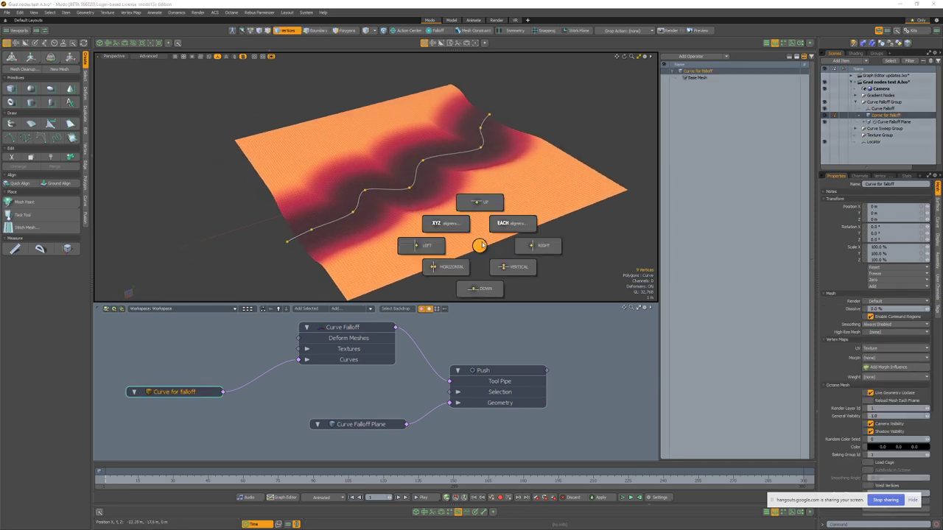
click(442, 222)
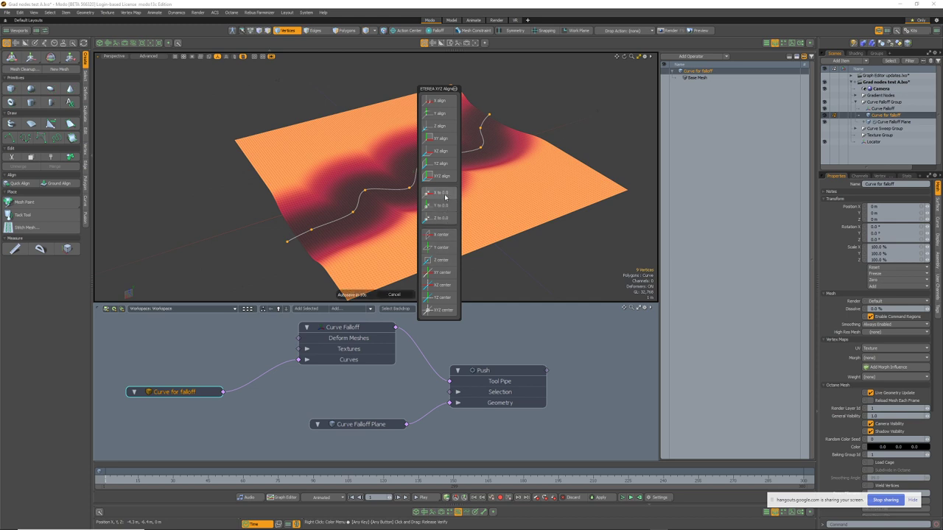
click(445, 195)
alt+drag(525, 199, 386, 293)
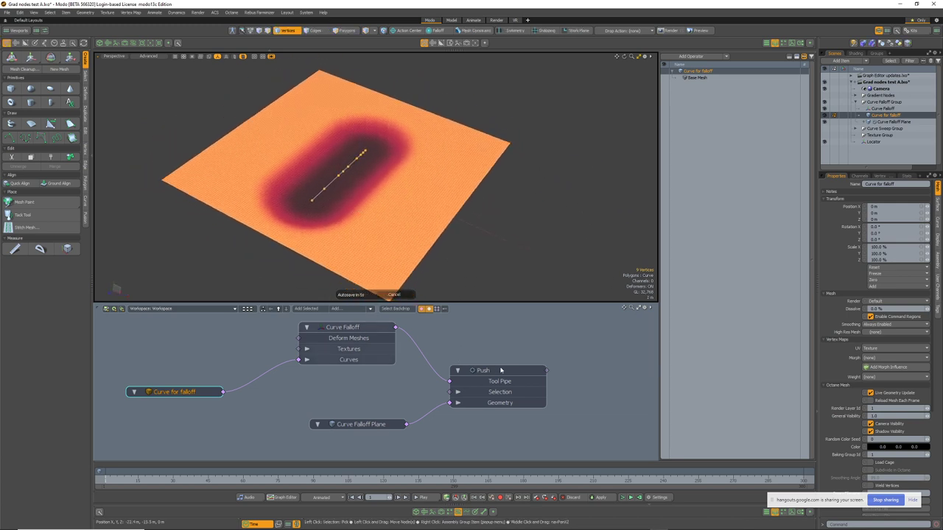
Show the Curve Falloff channels in the graph editor and scale the falloff curve along Z to about 256%.
click(346, 327)
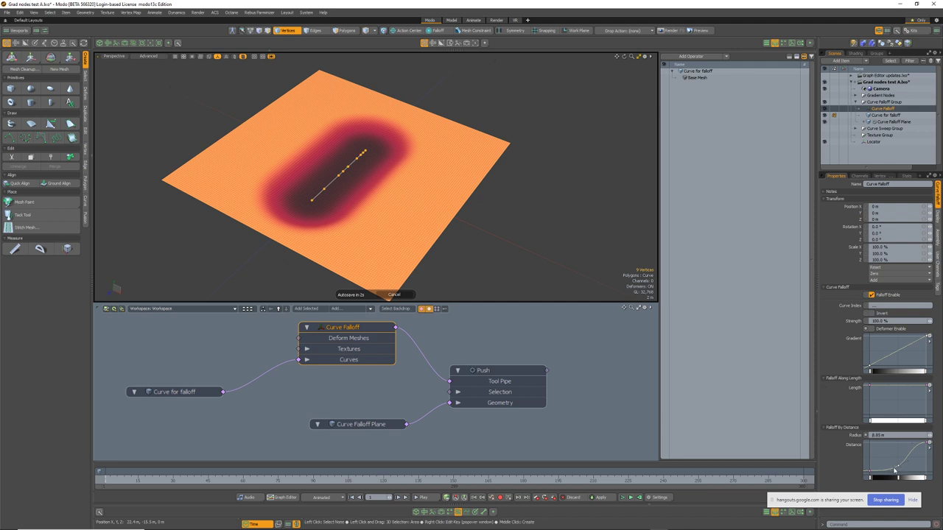
click(466, 513)
key(y)
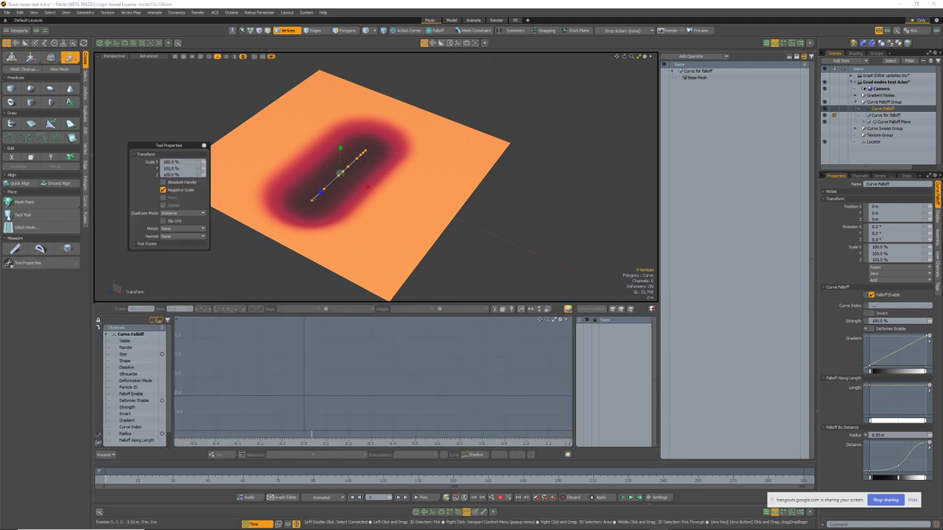
drag(320, 193, 288, 221)
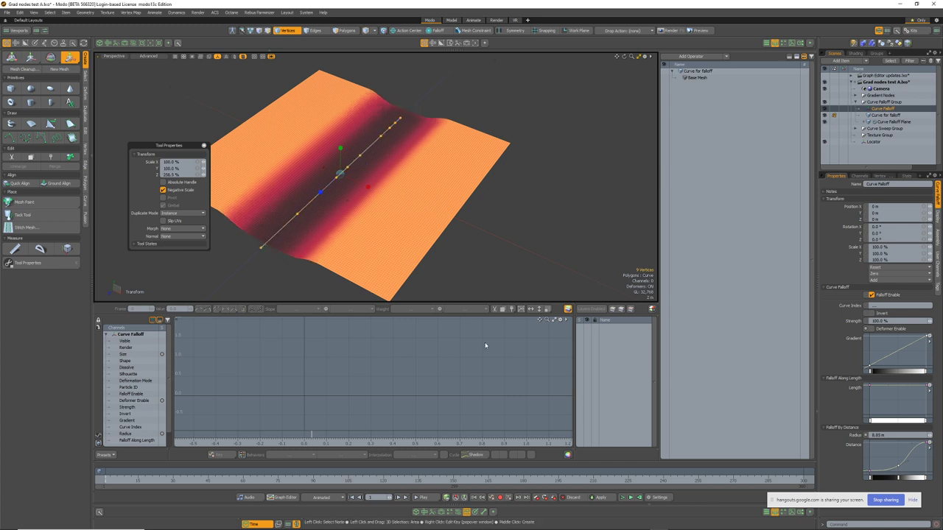
mouse_move(424, 201)
alt+shift+mouse_down()
mouse_move(448, 195)
mouse_move(560, 89)
mouse_move(421, 189)
alt+shift+mouse_up()
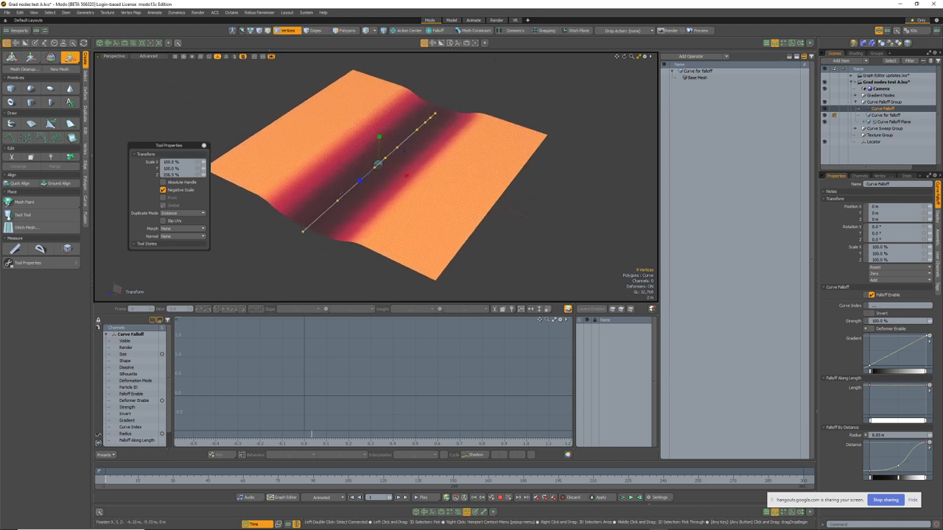
Delete the middle key of the Falloff By Distance gradient and set its first key's value to 0.
scroll(131, 442, down, 1)
click(135, 440)
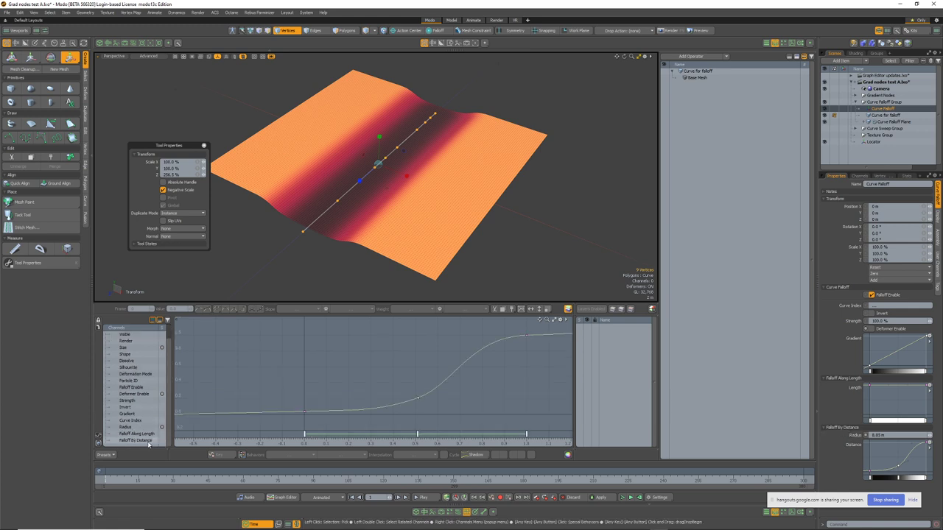
drag(396, 416, 436, 387)
key(Delete)
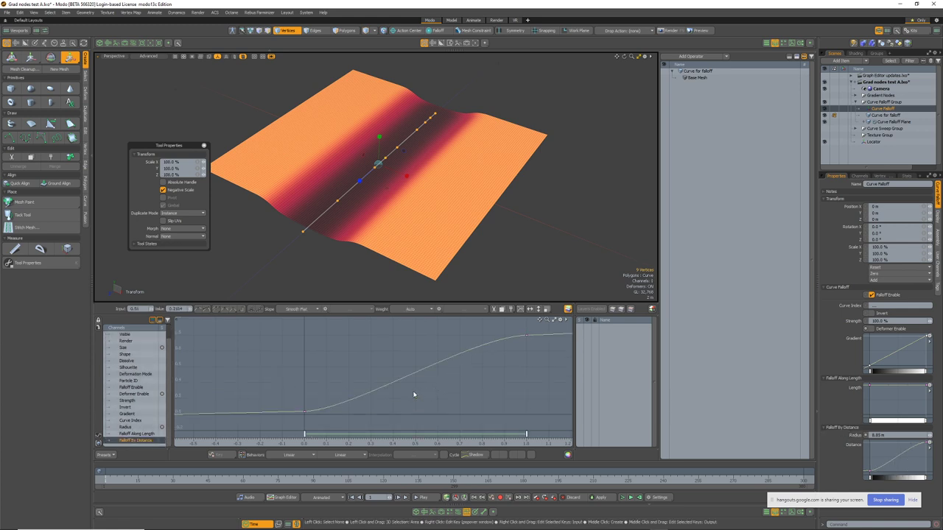
drag(288, 424, 325, 393)
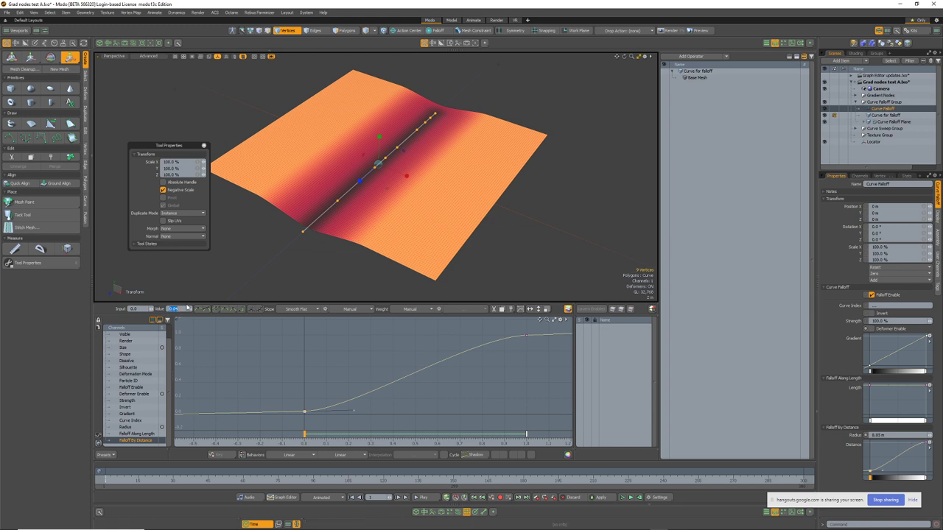
text(0)
key(Return)
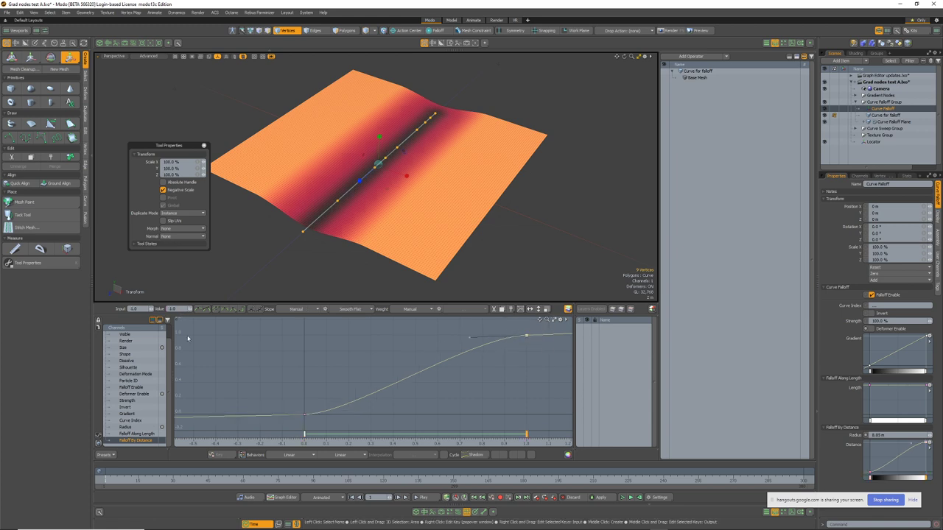
Lower the last Falloff By Distance key's incoming tangent for a steeper finish, and leave the curve's scale tool.
ctrl+alt+drag(499, 375, 316, 368)
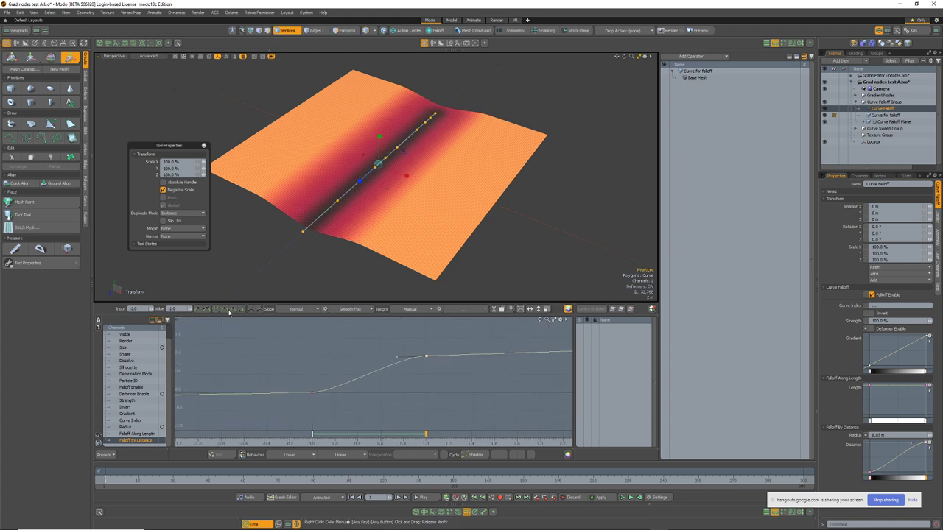
drag(397, 358, 399, 368)
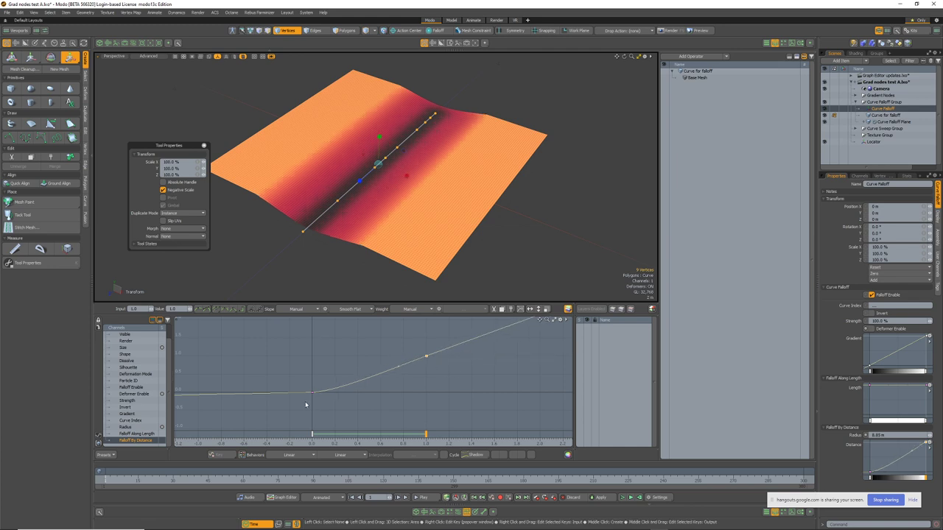
click(313, 393)
alt+drag(368, 284, 400, 237)
key(space)
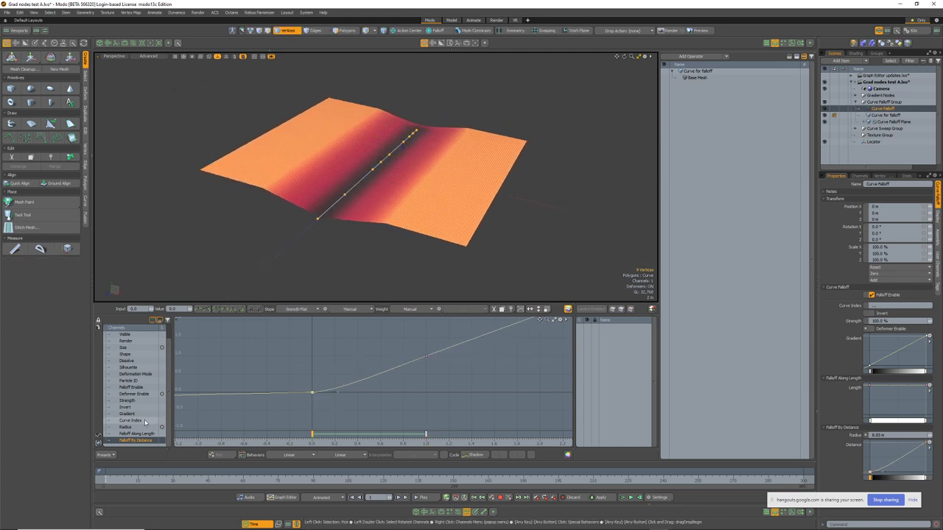
Lower the last key of the Falloff Along Length gradient to about 0.81.
click(140, 434)
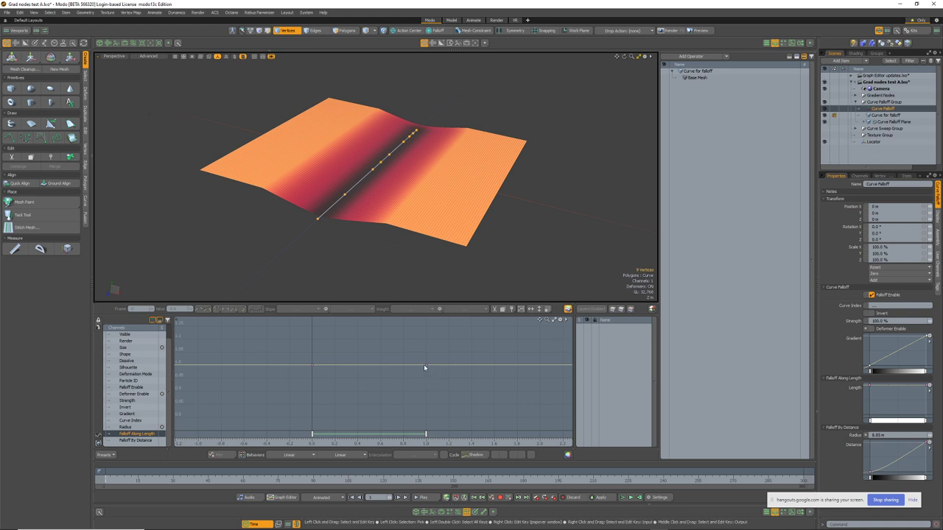
click(427, 431)
middle_drag(429, 428, 429, 443)
mouse_move(451, 247)
alt+mouse_down()
mouse_move(483, 223)
mouse_move(481, 211)
mouse_move(417, 202)
mouse_move(413, 175)
mouse_move(446, 217)
mouse_move(436, 238)
alt+mouse_up()
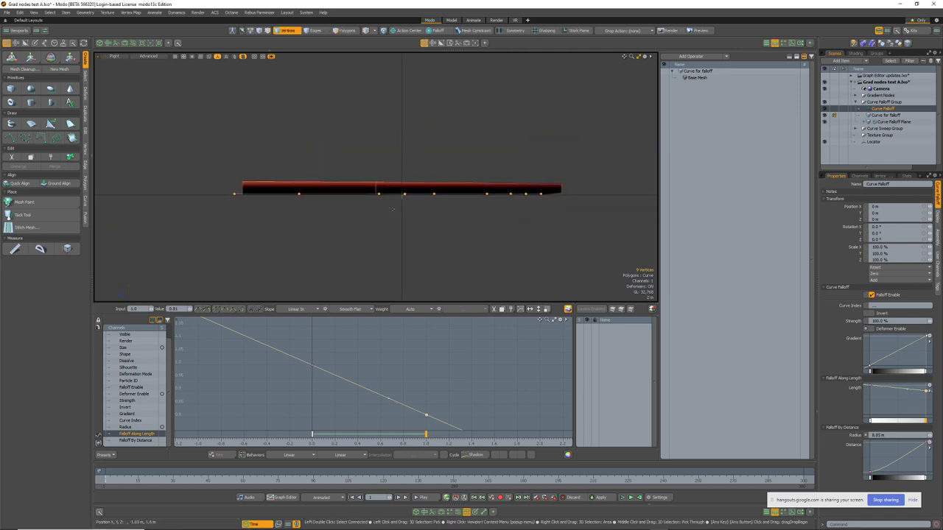
Switch to the Right view of the plane and set the Curve Falloff's radius to 0 m.
key(ctrl+space)
click(380, 224)
ctrl+alt+drag(352, 204, 420, 223)
key(ctrl+space)
click(385, 237)
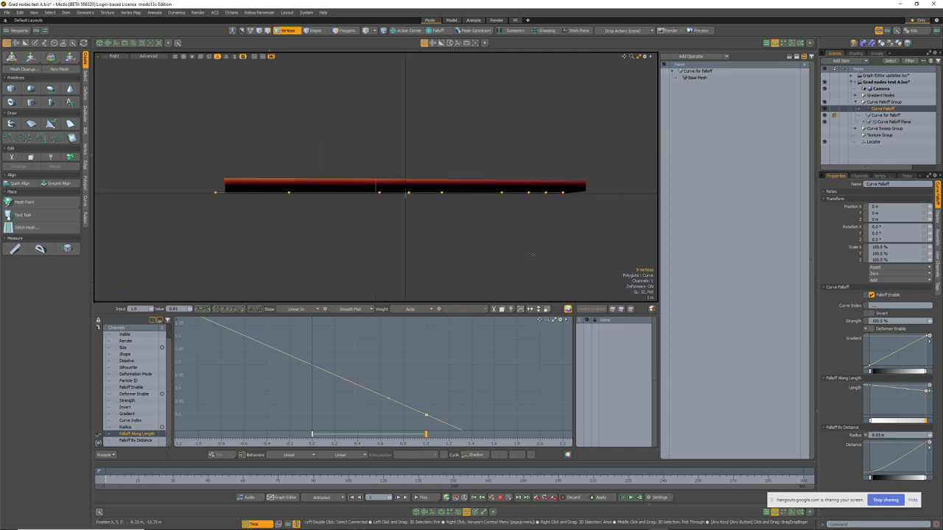
click(889, 439)
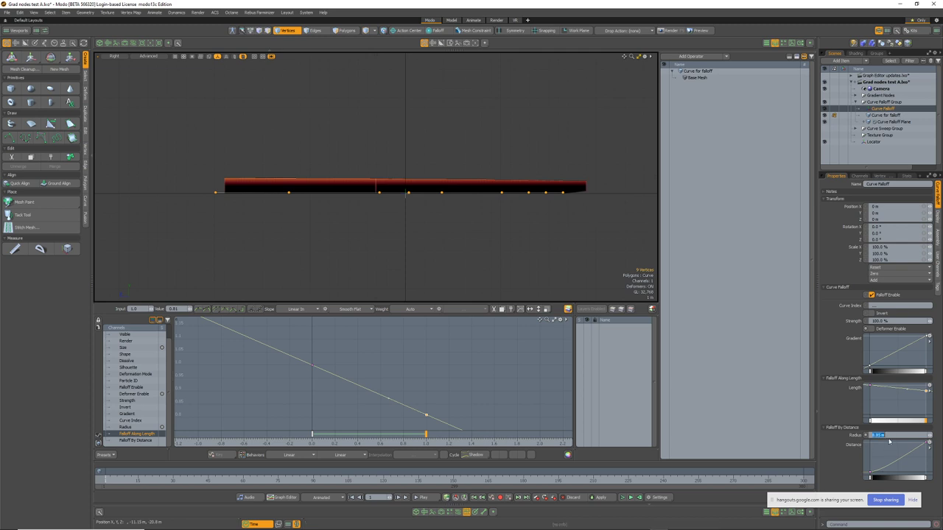
text(0)
key(Return)
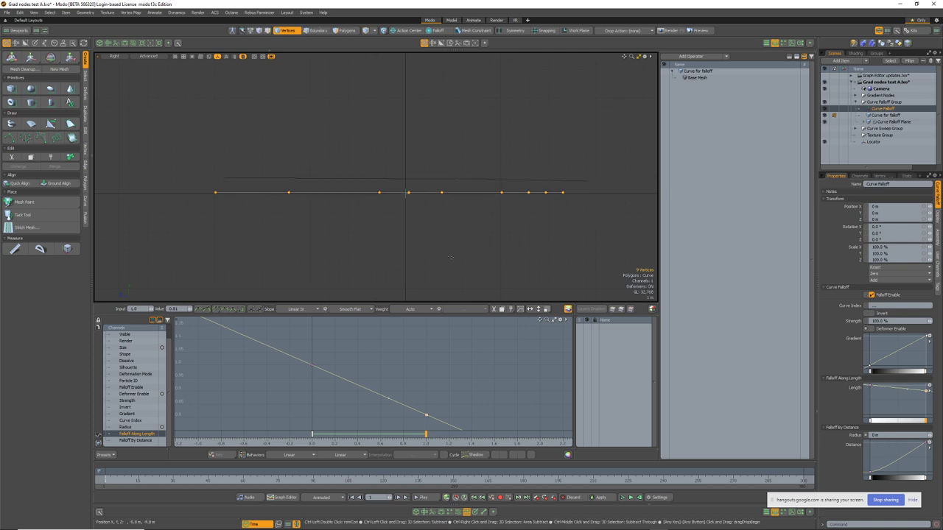
Return to the perspective view and examine how the falloff along length affects the plane from several angles.
alt+drag(487, 244, 486, 200)
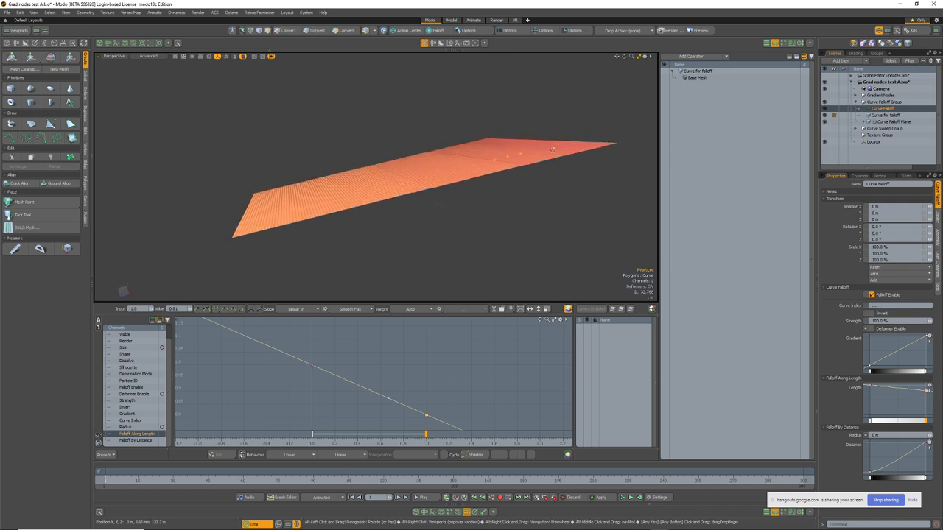
key(1)
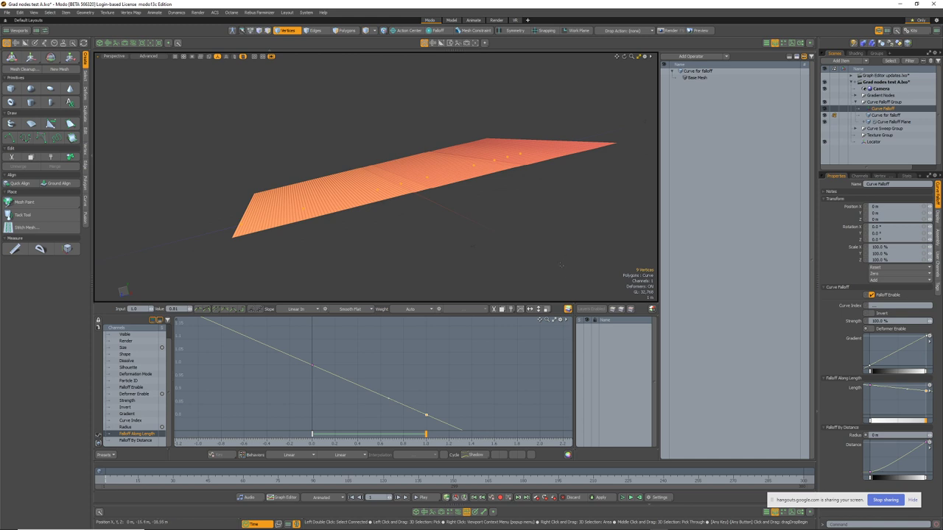
alt+drag(561, 265, 543, 252)
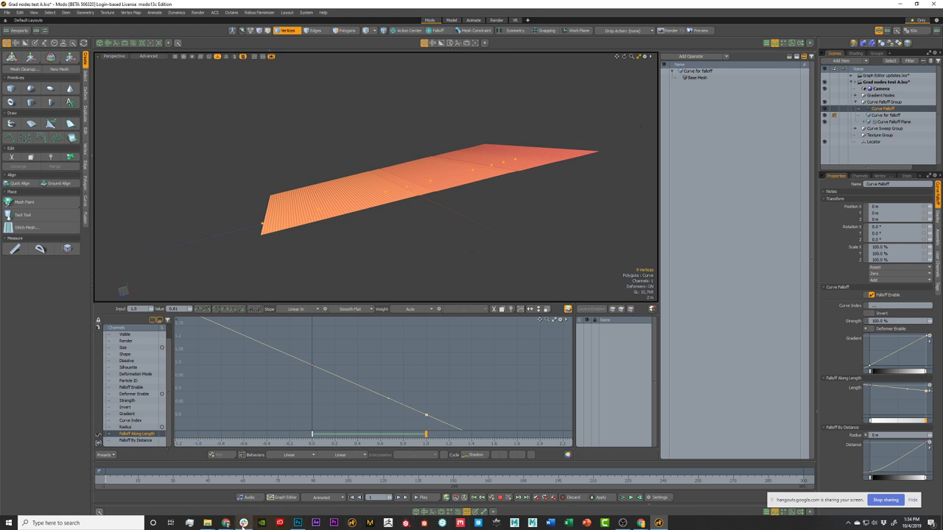
mouse_move(226, 523)
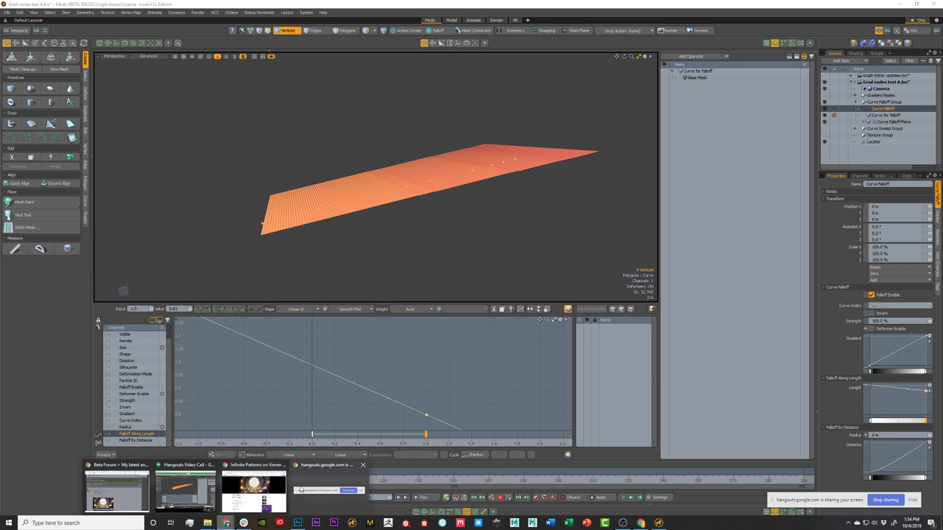
click(543, 371)
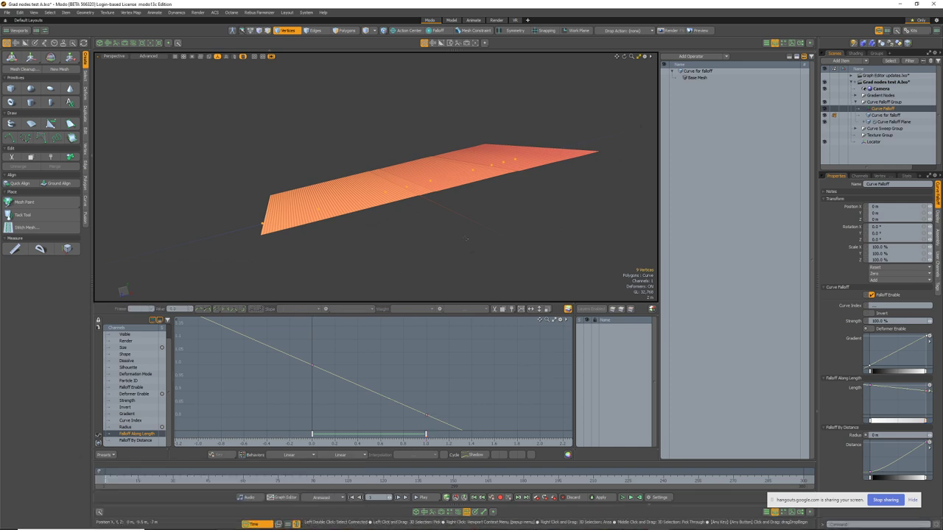
alt+drag(483, 224, 486, 283)
scroll(486, 283, up, 1)
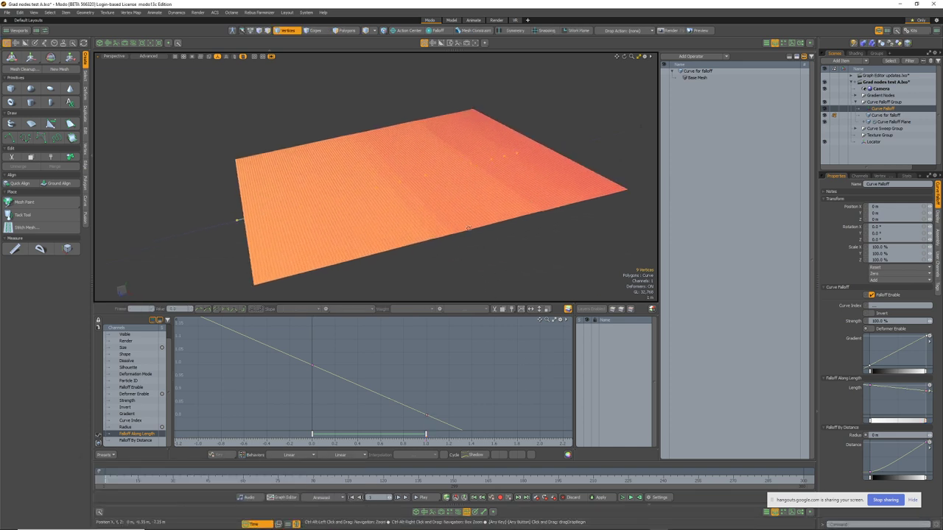
Hide the Curve Falloff Group with its items and show the Curve Sweep Group.
click(825, 122)
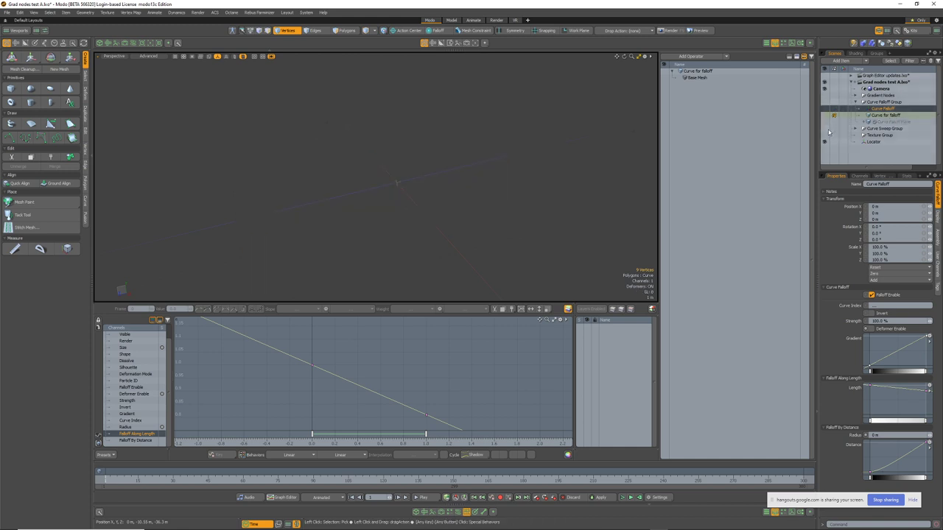
click(825, 129)
alt+drag(427, 254, 435, 302)
Reopen the schematic at the Curve Sweep and Custom Grad nodes and frame the swept segments more closely.
click(457, 512)
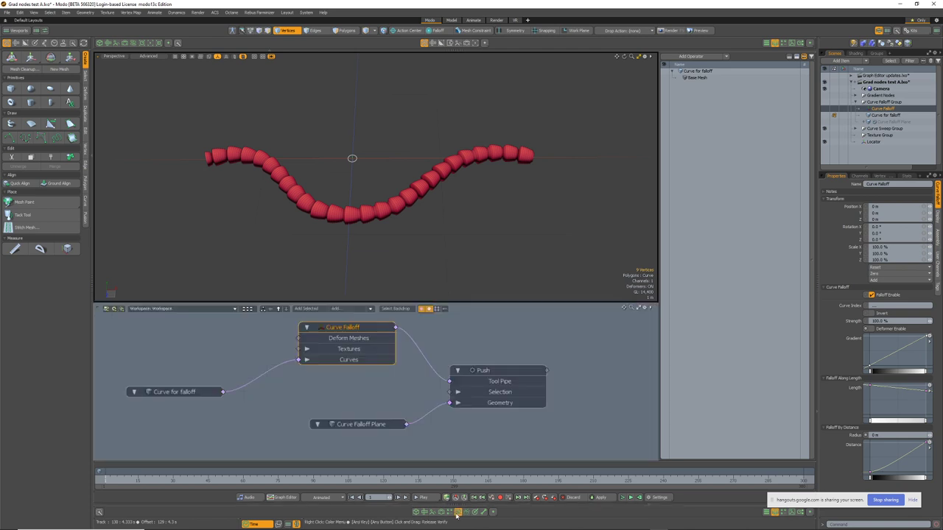
alt+shift+drag(434, 341, 347, 397)
alt+shift+drag(346, 398, 444, 422)
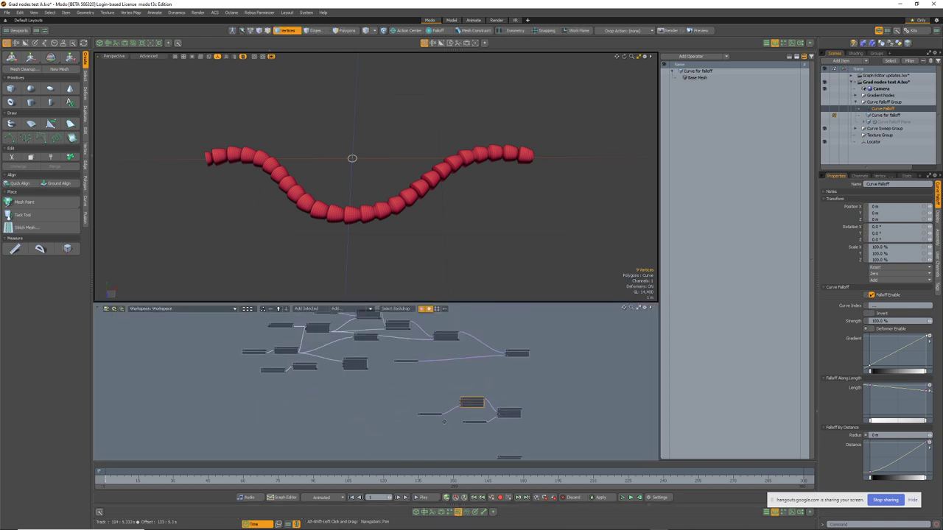
scroll(444, 422, up, 6)
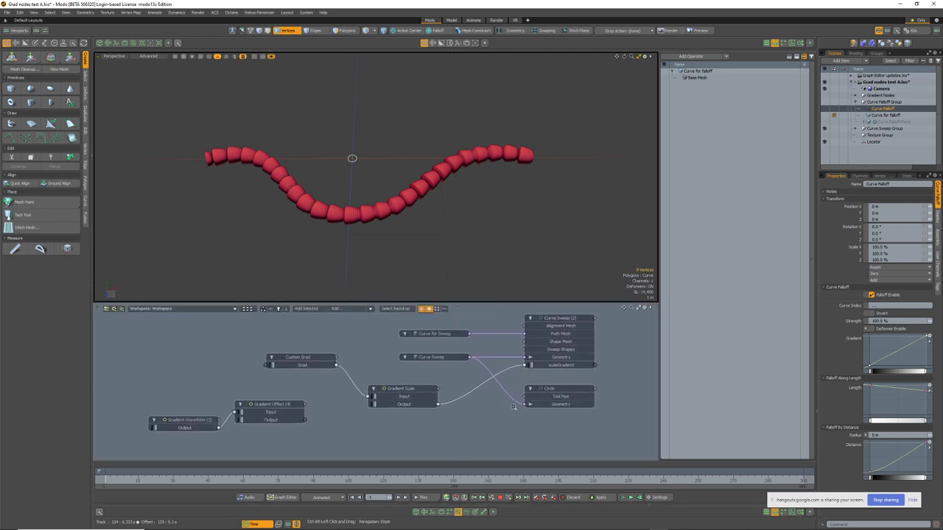
ctrl+alt+drag(514, 406, 519, 407)
alt+drag(483, 253, 438, 221)
ctrl+alt+drag(438, 221, 551, 240)
alt+drag(437, 188, 394, 191)
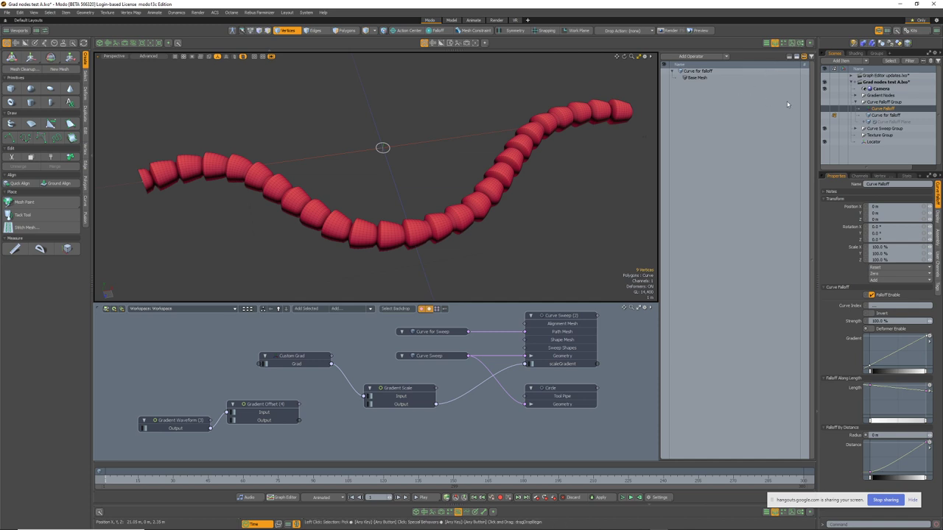
Collapse the Curve Falloff Group and expand the Curve Sweep Group in the item list.
click(896, 116)
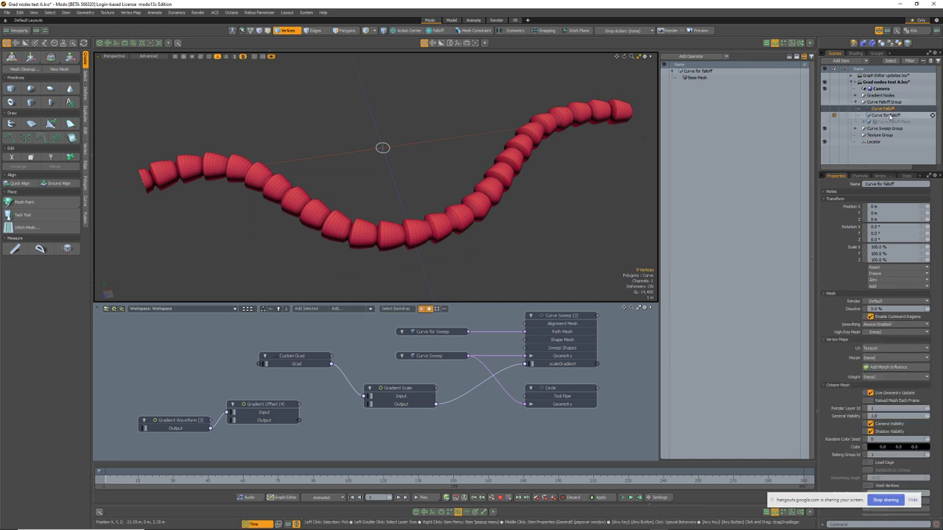
click(884, 102)
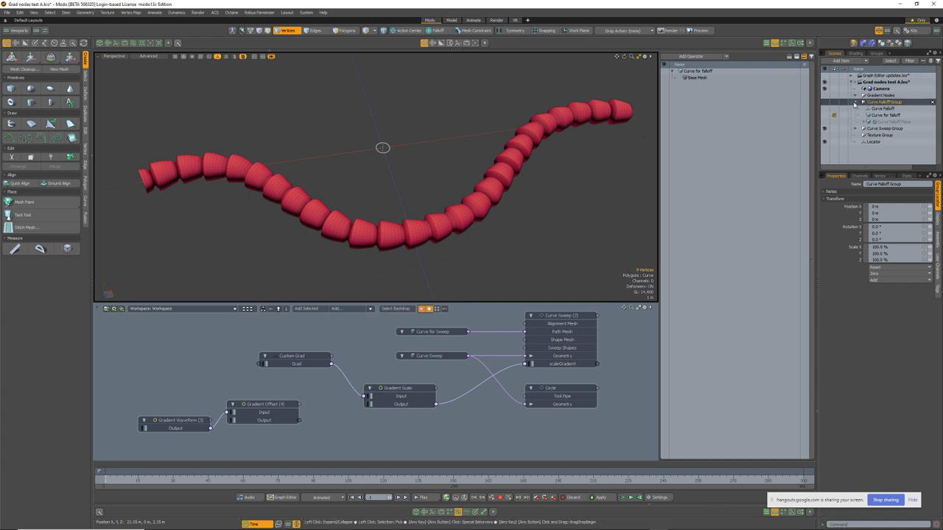
click(856, 103)
click(856, 109)
click(858, 109)
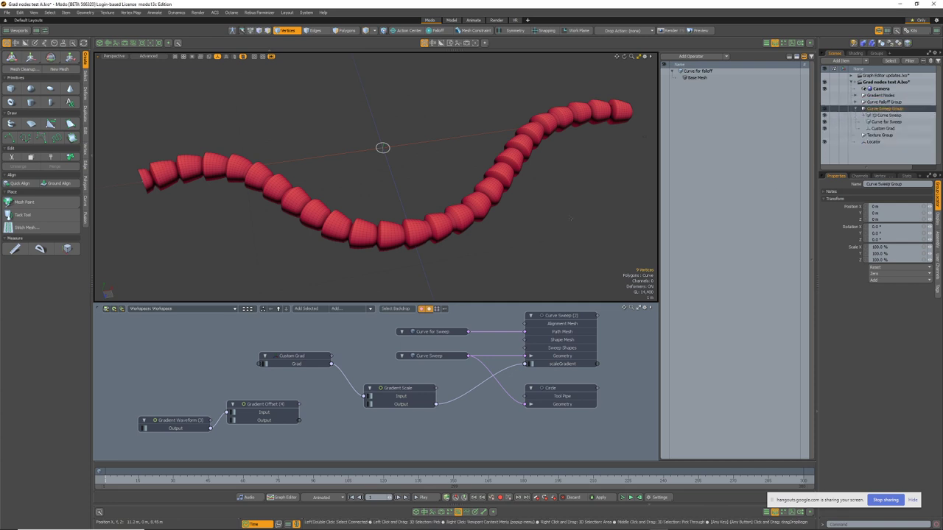
Reshape the Grad channel curve of Custom Grad by adjusting the key at input 0.1, value 0.34, and close the Gradient Editor.
click(298, 359)
scroll(300, 360, up, 2)
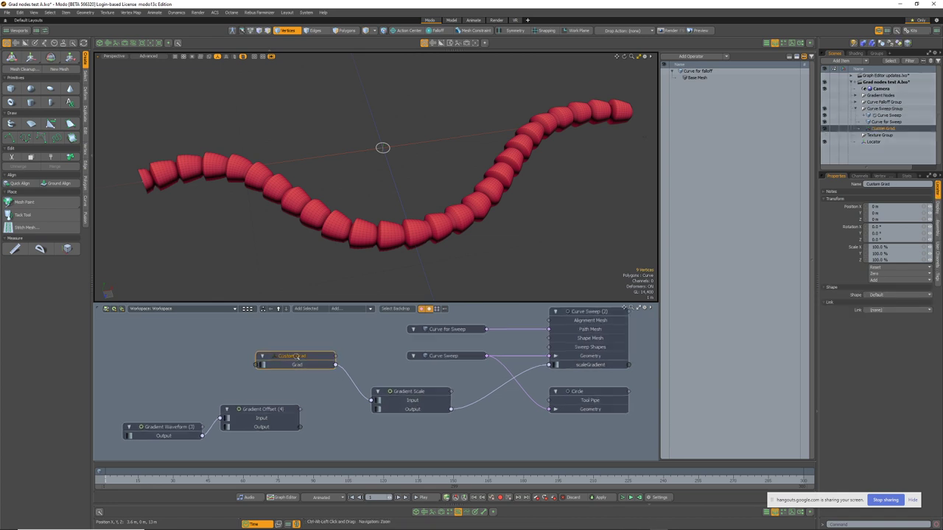
double_click(298, 368)
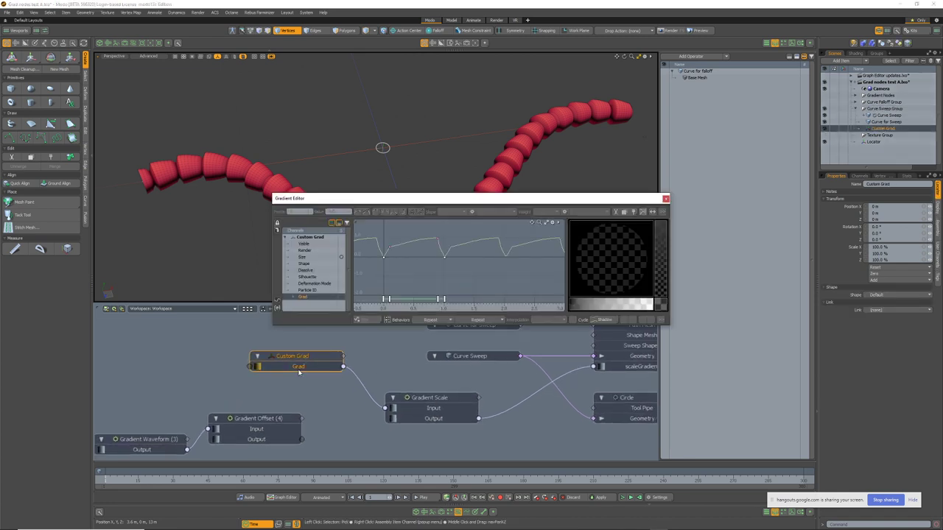
scroll(397, 241, up, 3)
middle_click(397, 243)
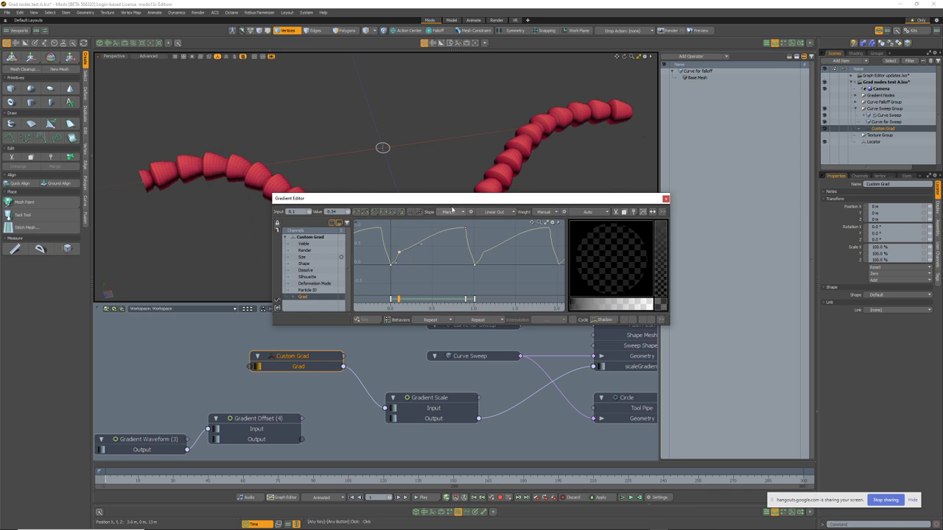
click(665, 198)
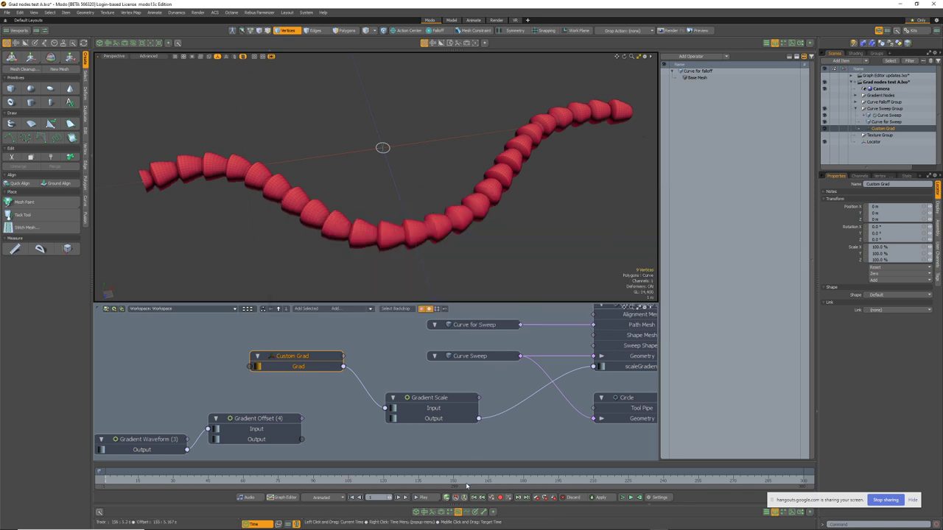
Add the Diffuse Color gradient from the shader tree to the schematic and place its node clear of the Gradient Waveform node.
scroll(451, 449, up, 3)
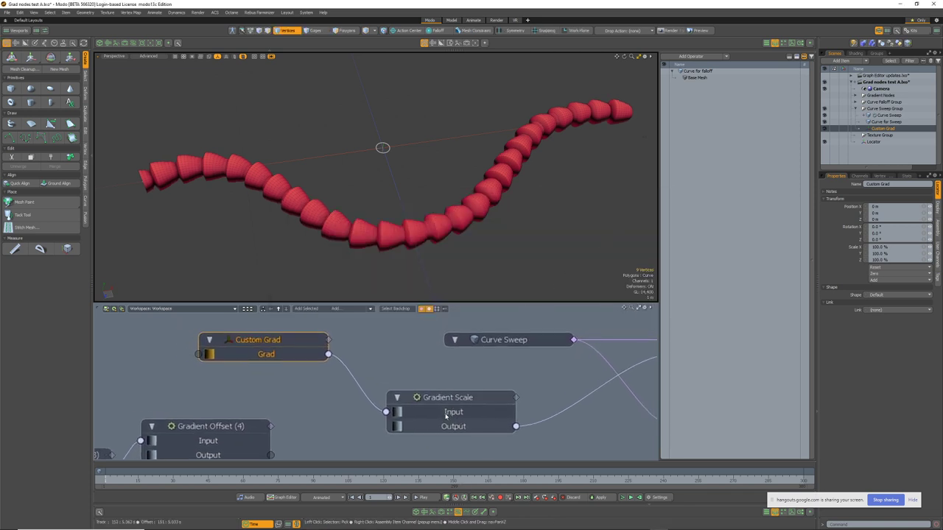
scroll(452, 447, down, 5)
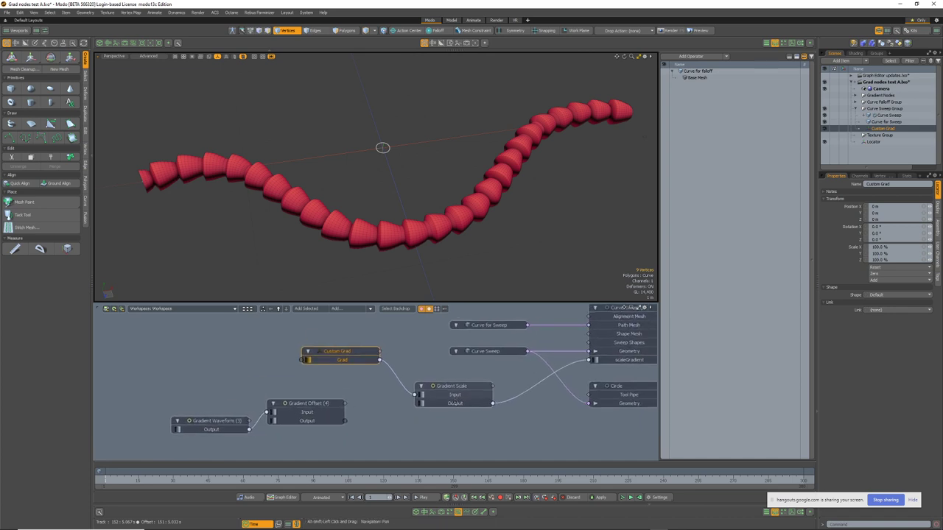
click(856, 54)
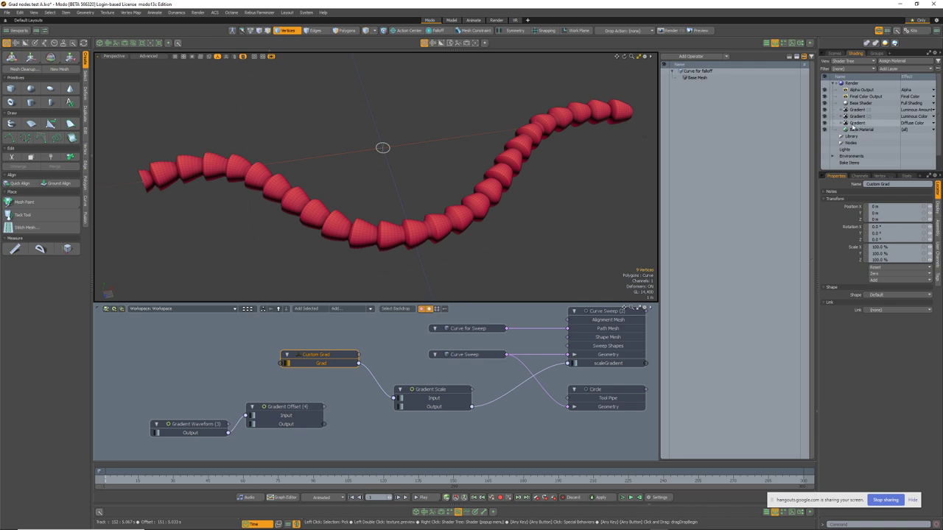
click(856, 123)
drag(165, 358, 165, 358)
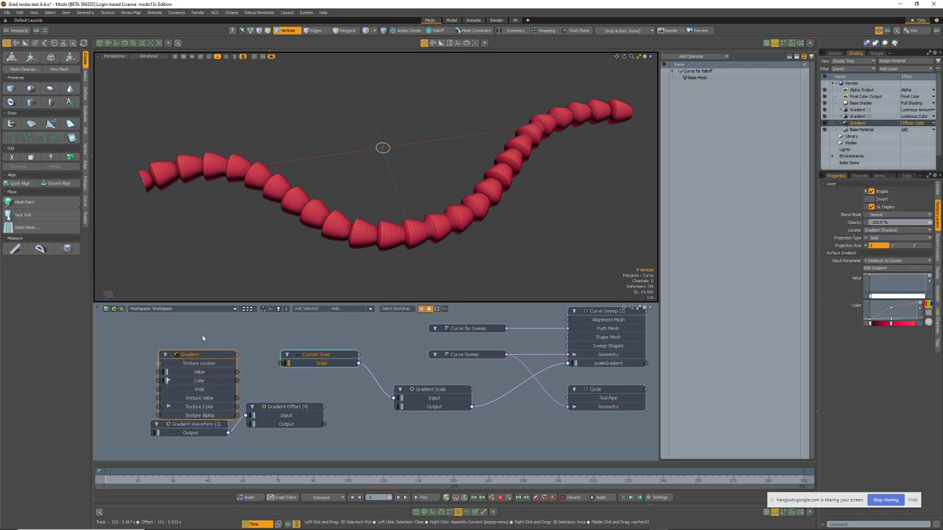
middle_drag(202, 335, 257, 327)
click(257, 328)
drag(255, 345, 203, 327)
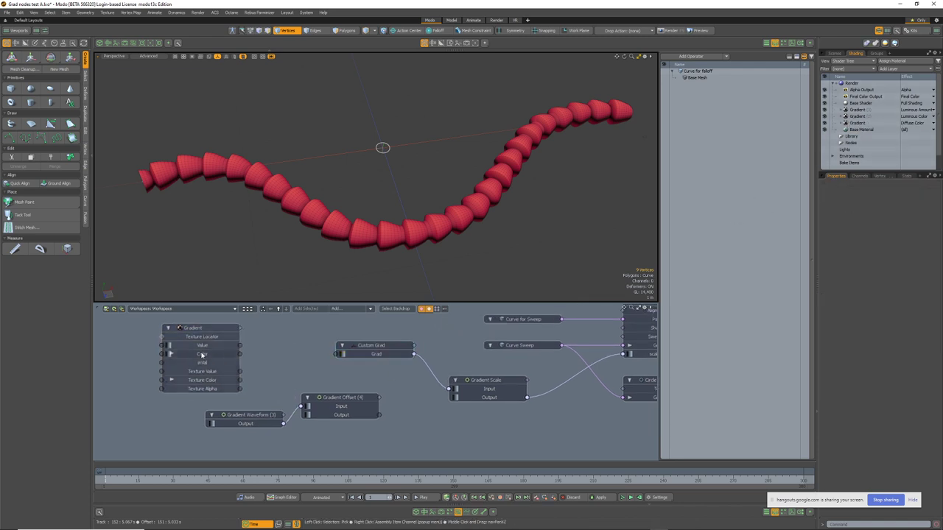
Examine the Gradient node's Color channel curves in the Gradient Editor and in the Graph Editor, ending back at the schematic.
double_click(204, 356)
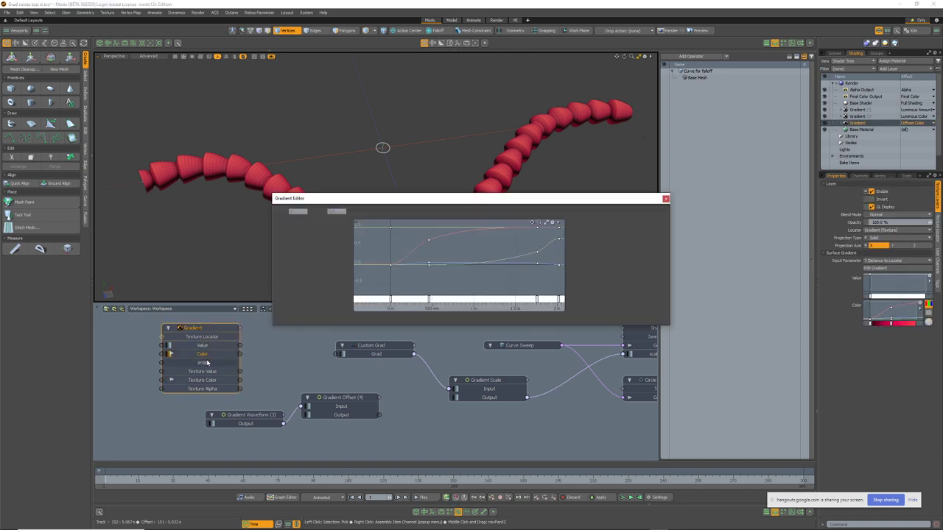
click(666, 198)
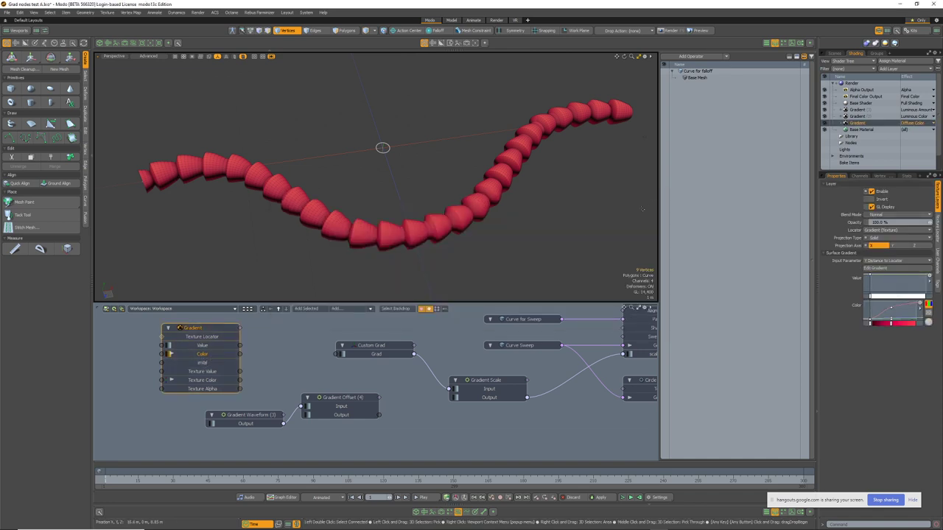
click(465, 513)
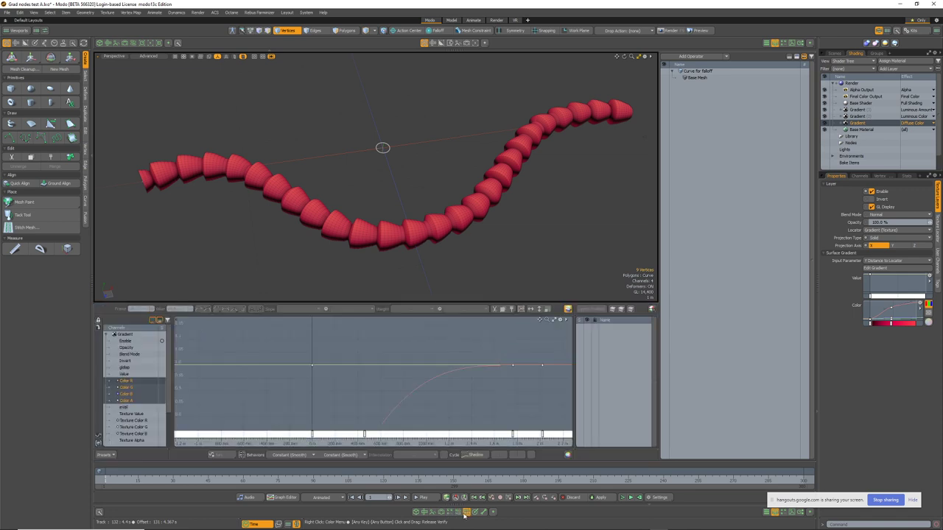
click(458, 512)
Reopen Custom Grad's Grad channel and reshape its curve by lowering the keys at inputs 0 and 0.1, with the swept segments framed closely.
scroll(355, 333, up, 3)
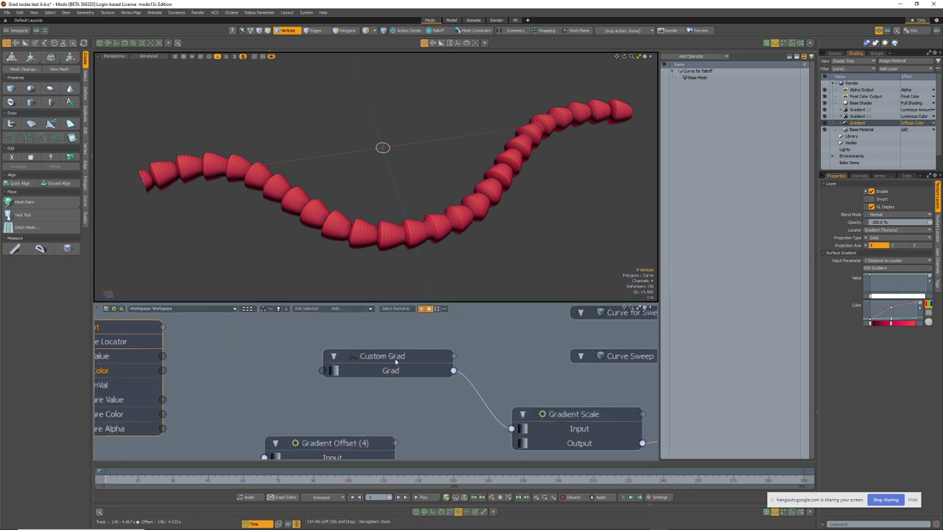
double_click(392, 373)
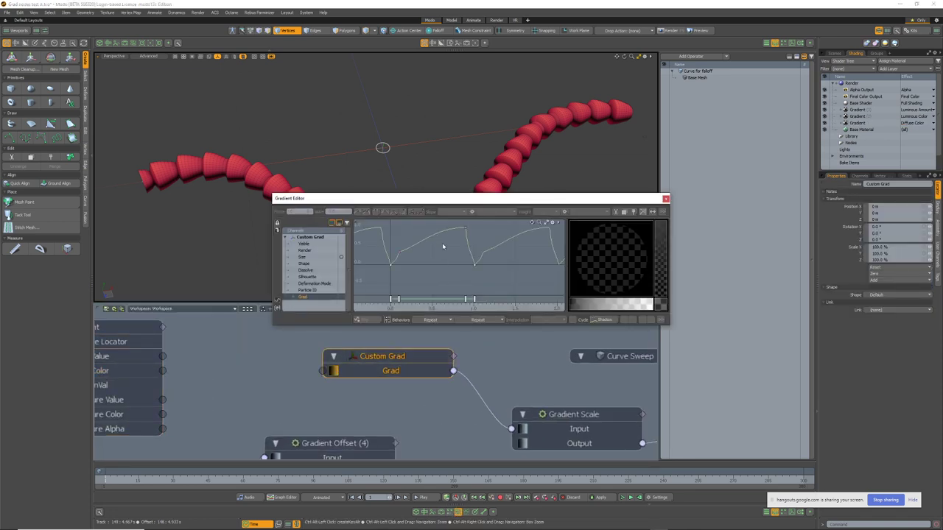
ctrl+alt+drag(443, 246, 463, 253)
click(379, 255)
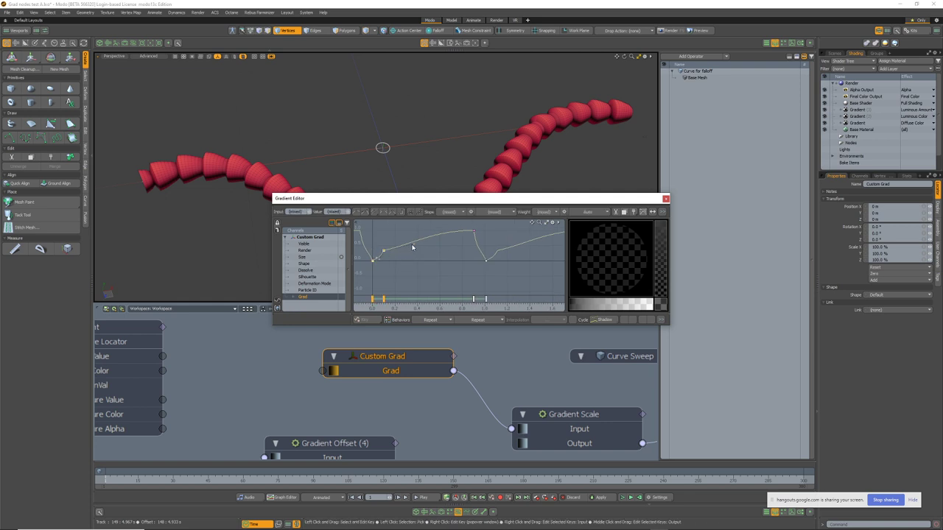
drag(410, 240, 422, 254)
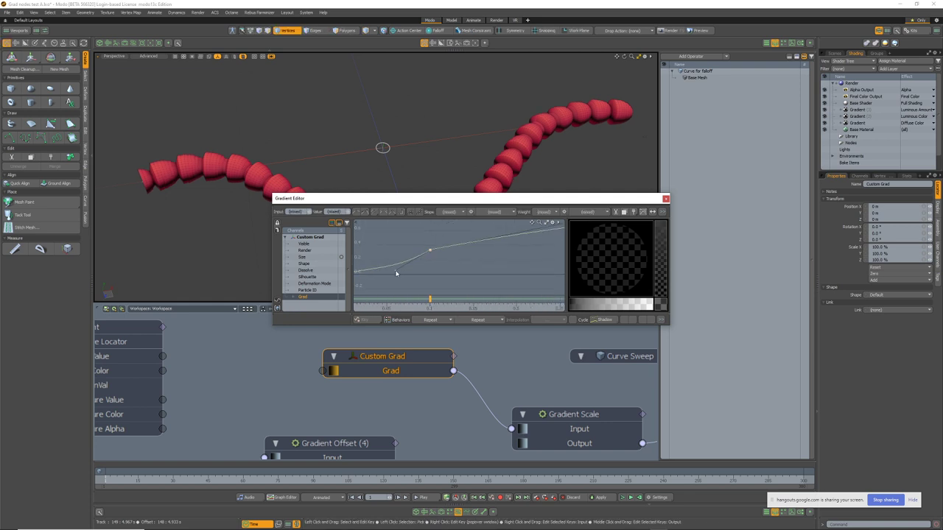
alt+shift+drag(472, 173, 457, 132)
alt+shift+drag(410, 166, 479, 143)
click(430, 251)
drag(431, 252, 372, 269)
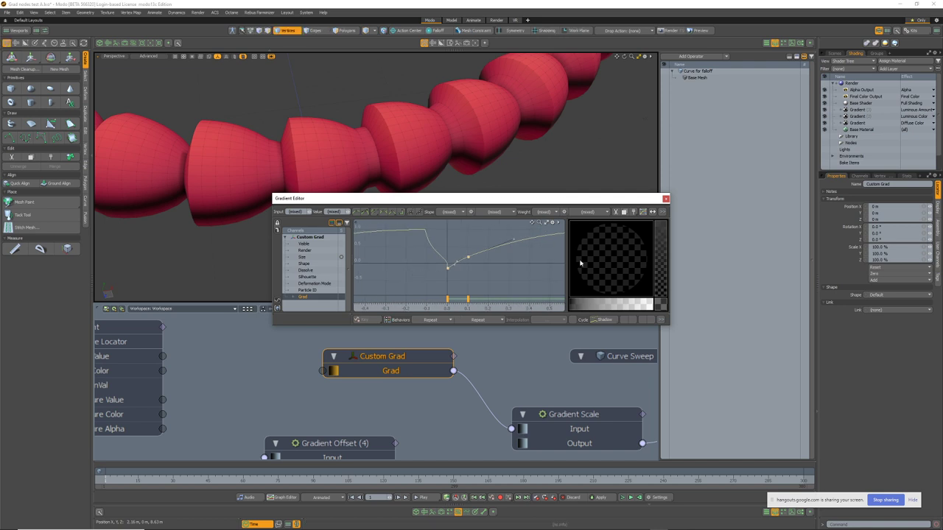
Check the channel lists of Custom Grad and Curve Sweep (2), and inspect the properties of the Curve Sweep operation.
click(862, 177)
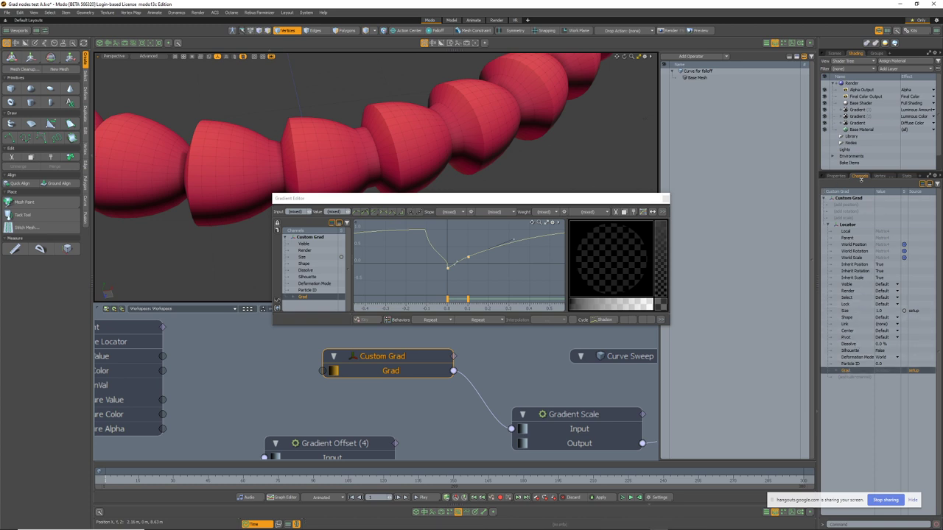
scroll(544, 360, down, 4)
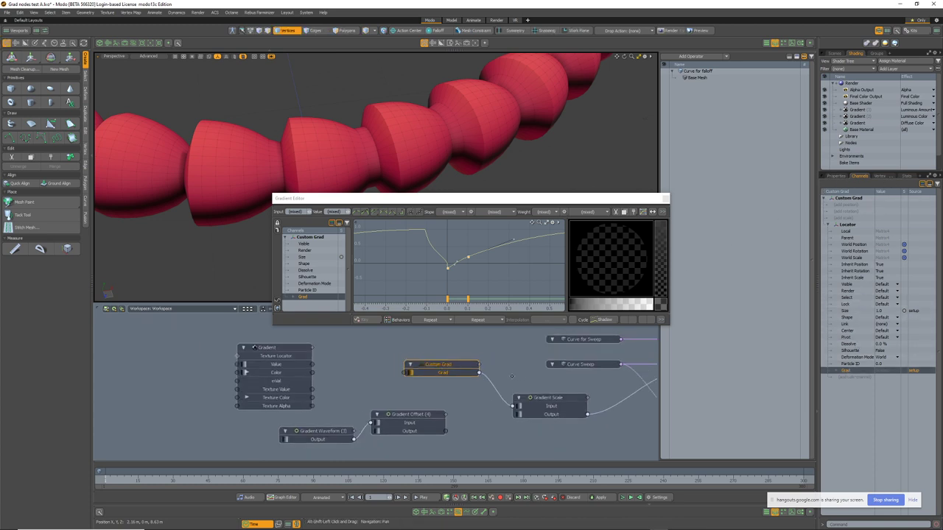
click(544, 360)
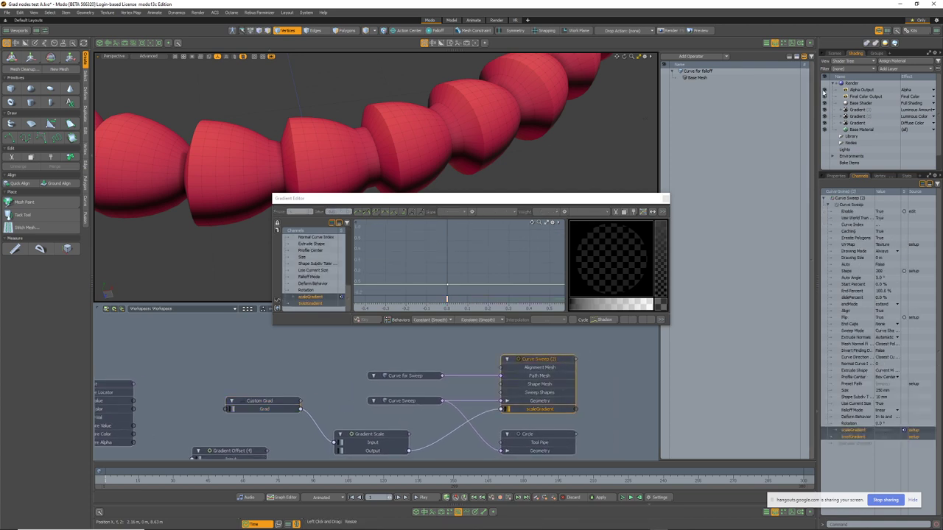
click(832, 59)
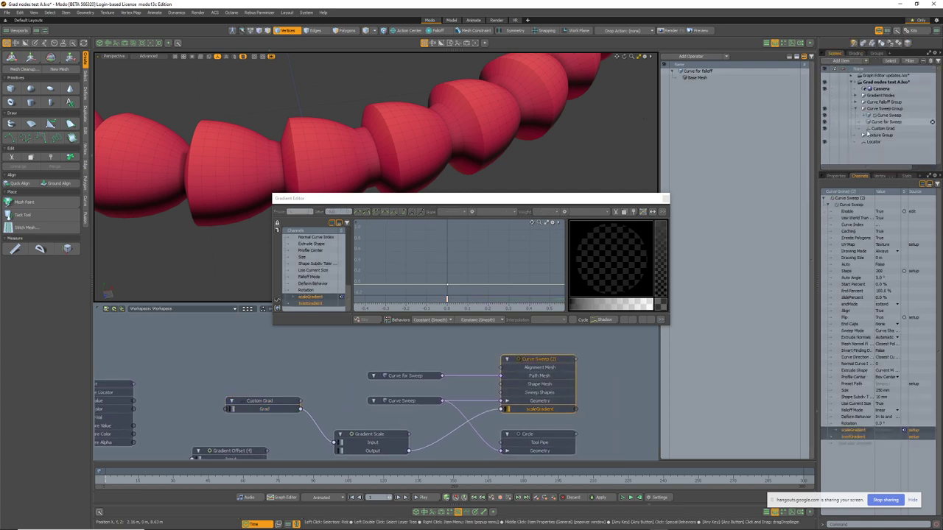
click(837, 176)
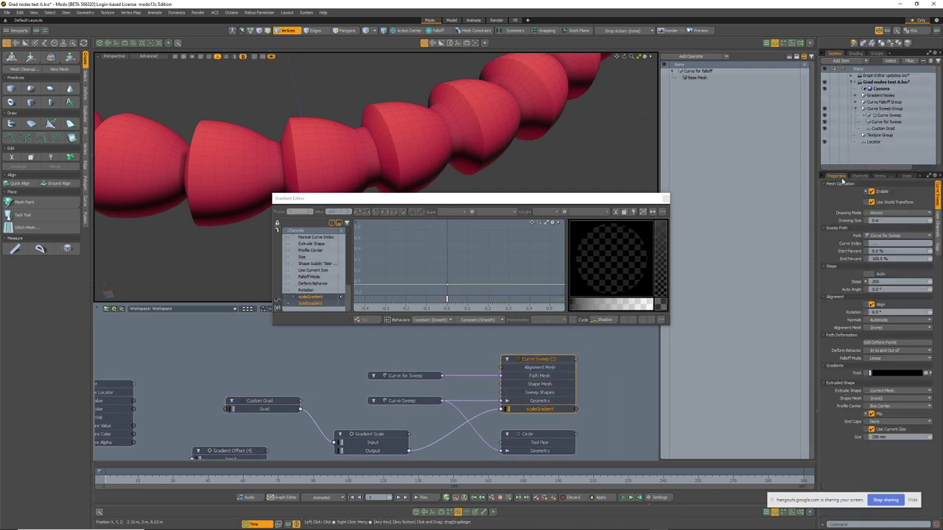
click(849, 243)
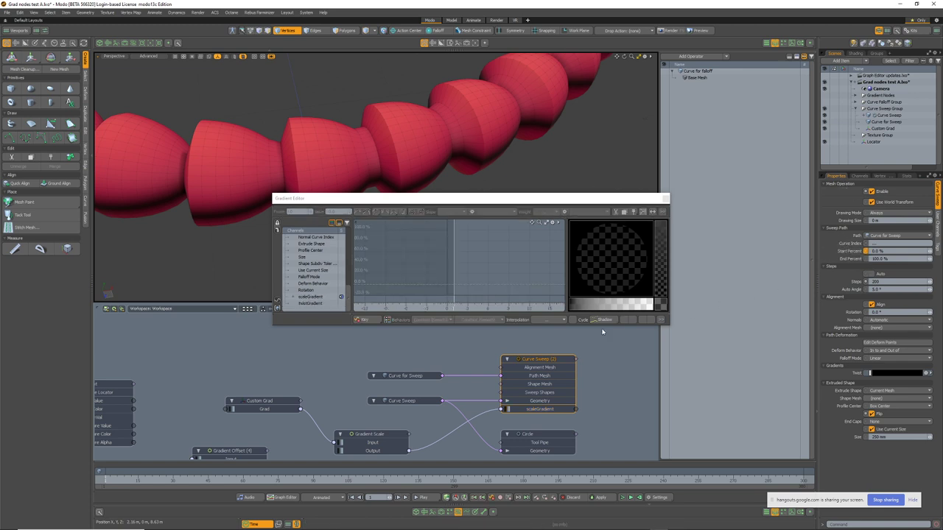
Close the Gradient Editor and deselect the Curve Sweep (2) node, with all connected nodes framed in the schematic.
click(666, 199)
ctrl+alt+drag(584, 337, 557, 337)
alt+shift+drag(558, 337, 577, 324)
scroll(577, 324, up, 2)
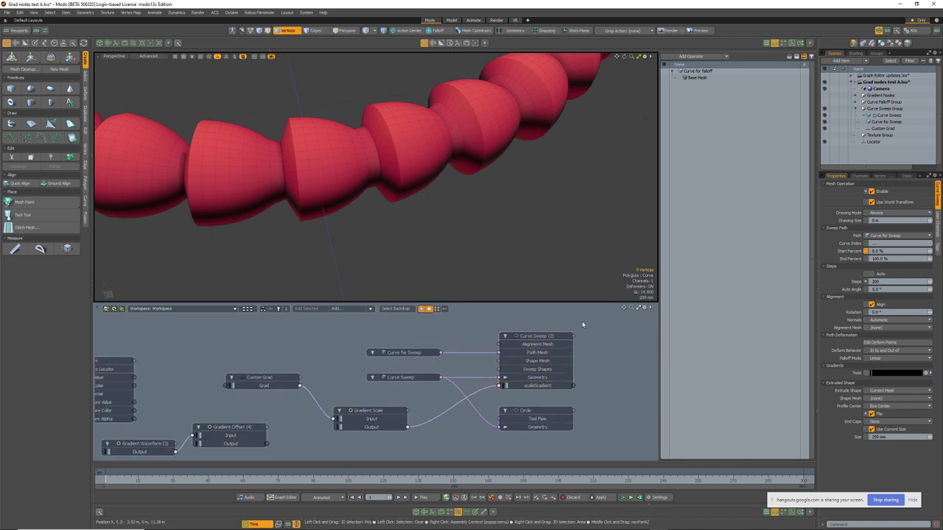
click(582, 324)
scroll(582, 324, down, 1)
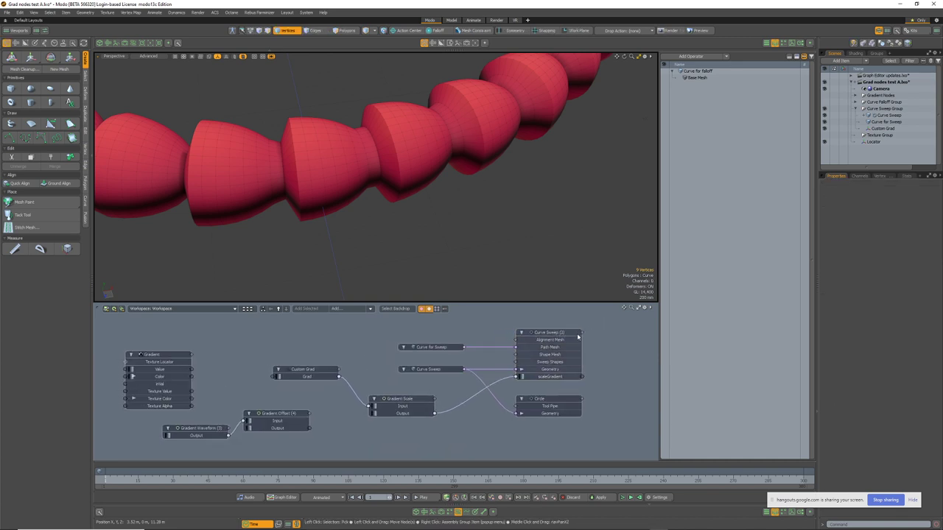
Add the Drawing Mode channel to the Curve Sweep (2) schematic node, keeping the mode set to Always.
click(578, 336)
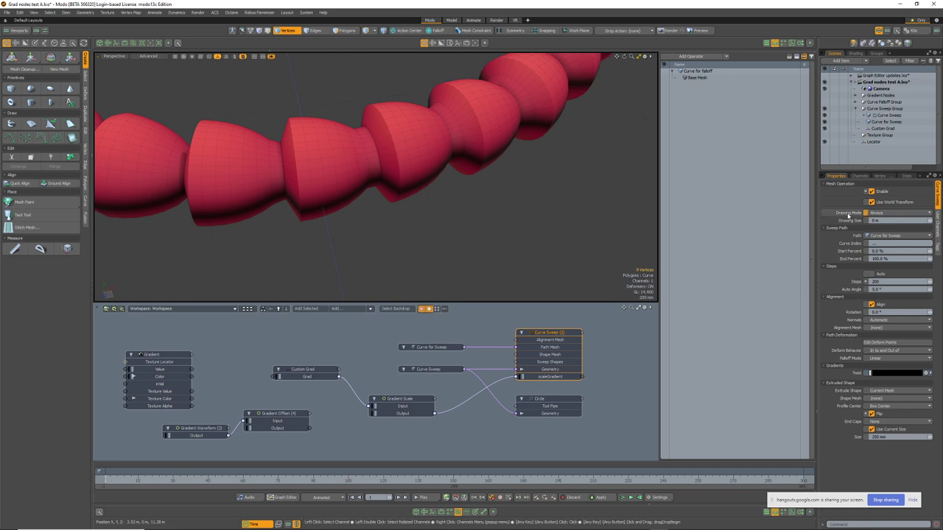
click(879, 213)
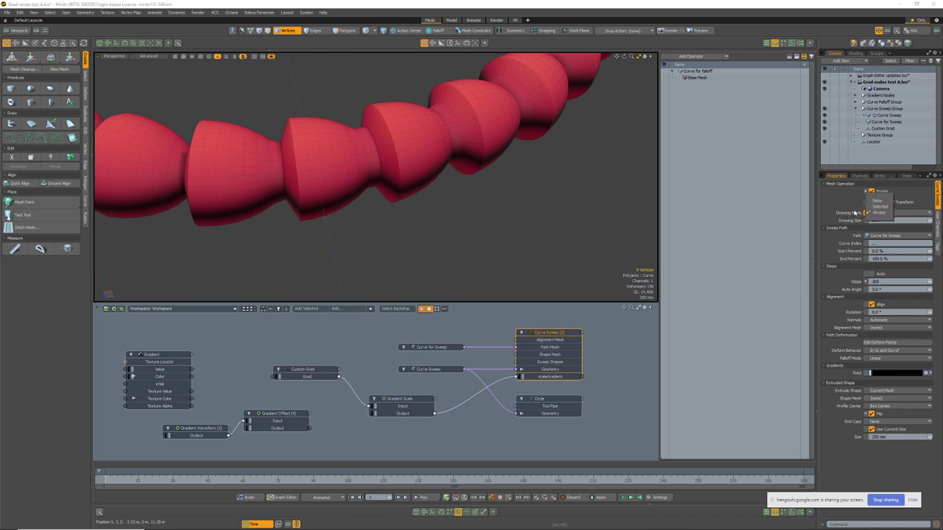
click(877, 213)
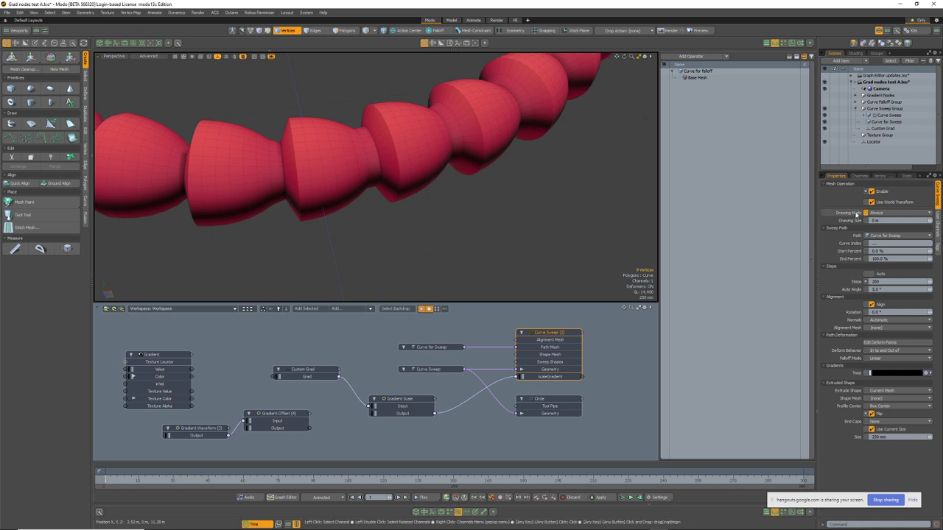
drag(350, 336, 295, 339)
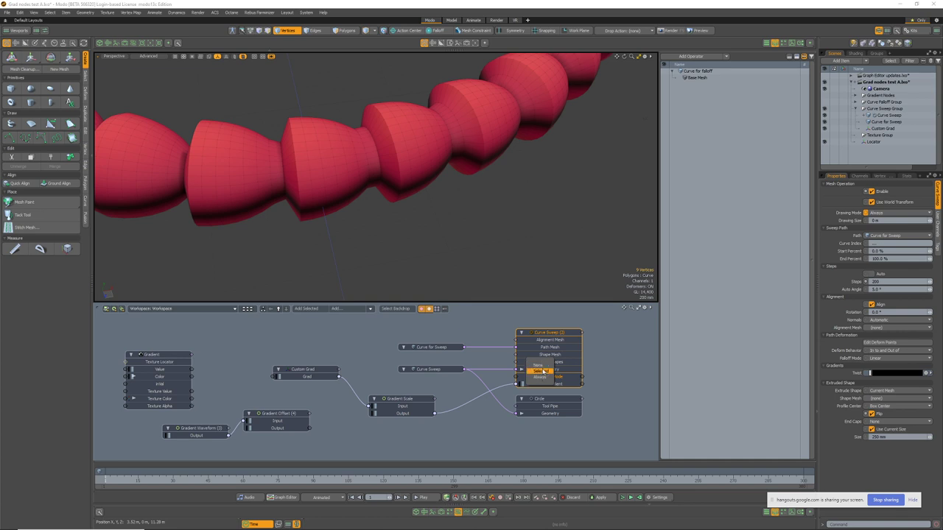
scroll(643, 380, up, 3)
ctrl+alt+drag(644, 380, 636, 381)
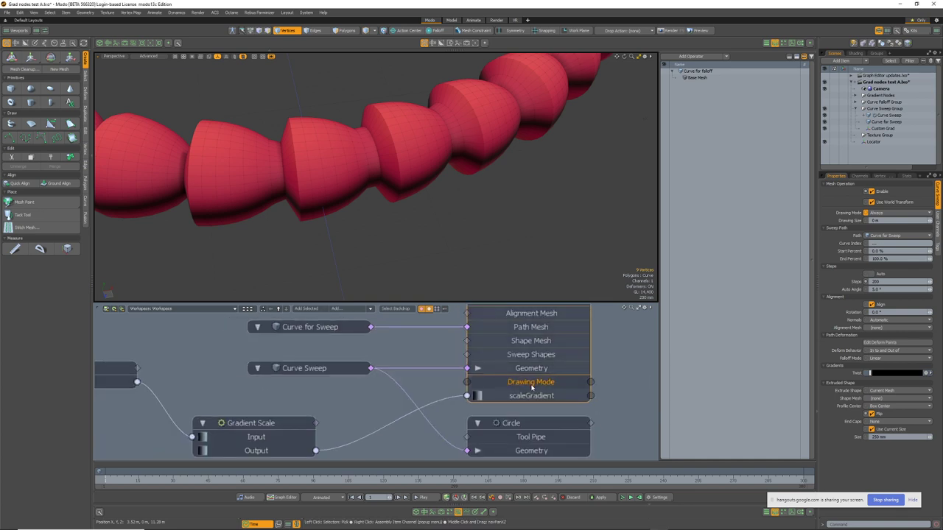
Compare the scaleGradient and Drawing Mode channels of Curve Sweep (2) in the Gradient Editor, then close it and deselect the node.
click(531, 383)
double_click(525, 400)
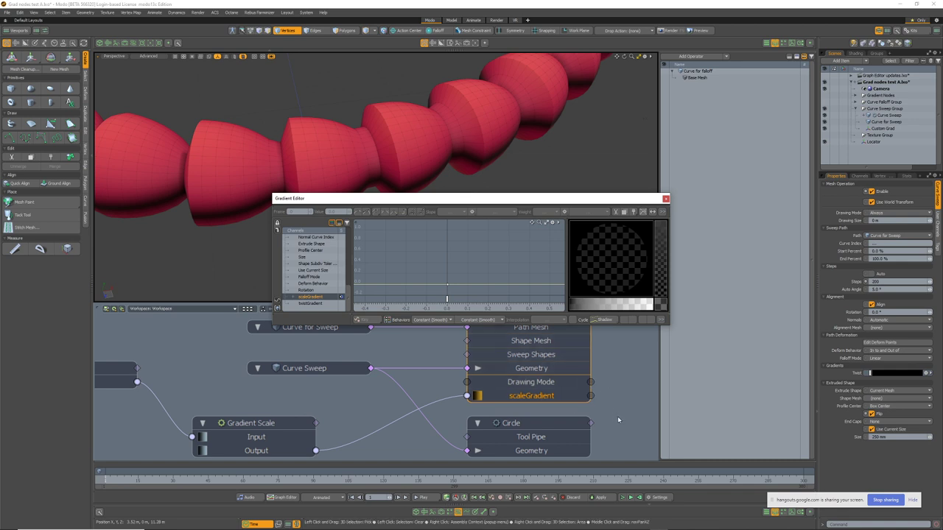
click(542, 384)
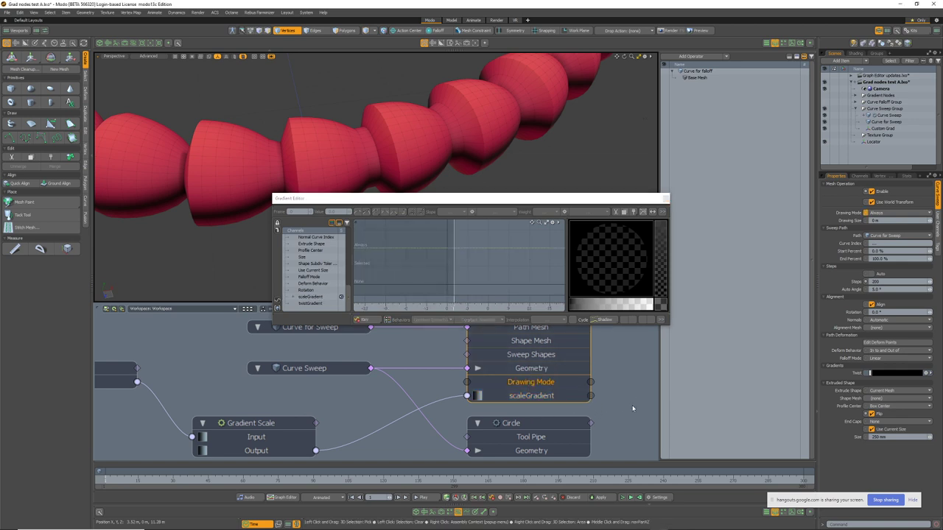
click(665, 197)
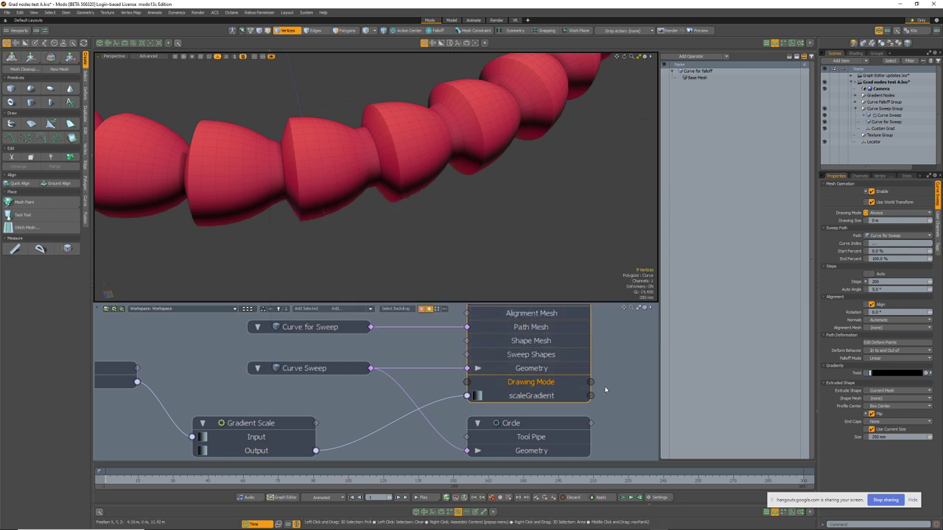
scroll(606, 389, down, 3)
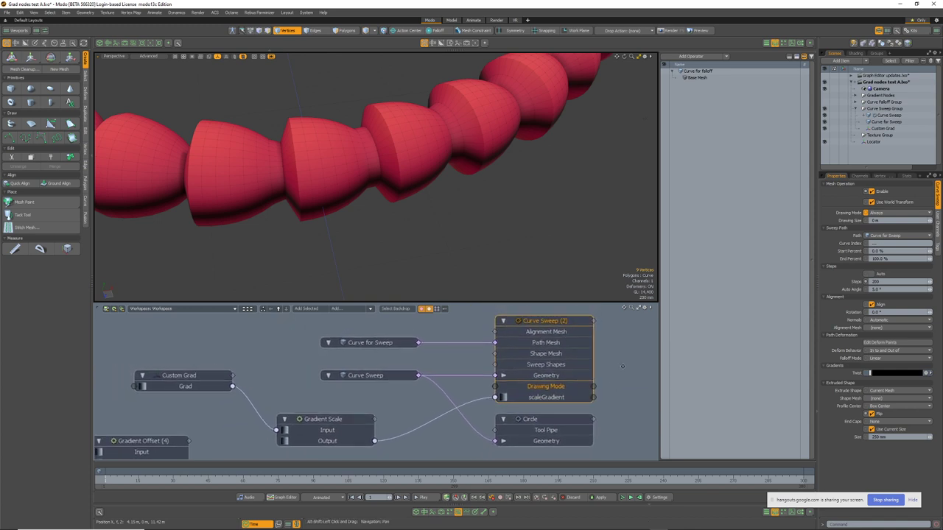
click(616, 370)
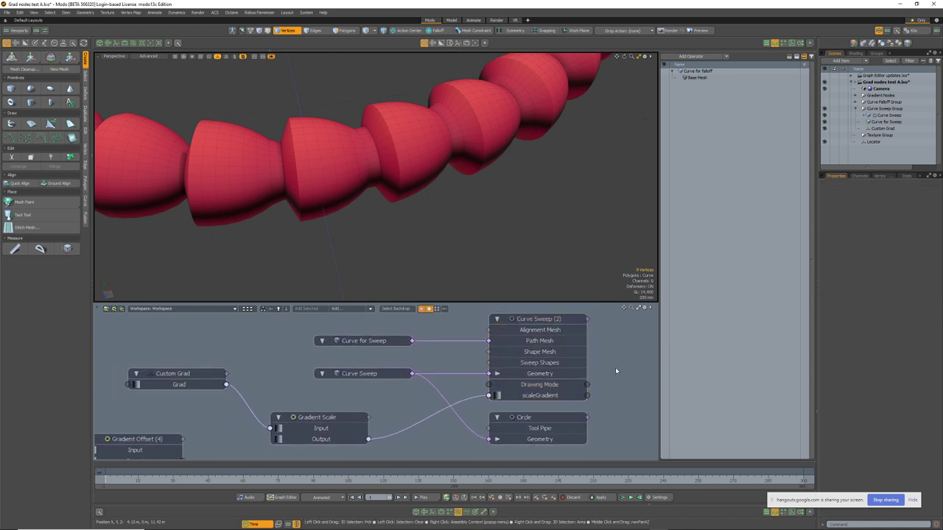
Stop sharing the screen with the Hangouts call and switch to the Hangouts Video Call window in Chrome.
ctrl+alt+drag(624, 385, 605, 404)
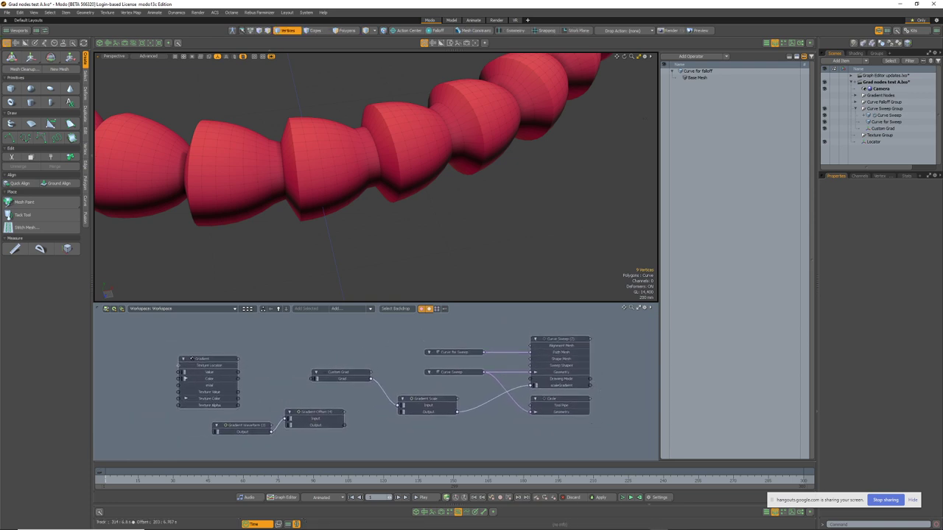
mouse_move(640, 523)
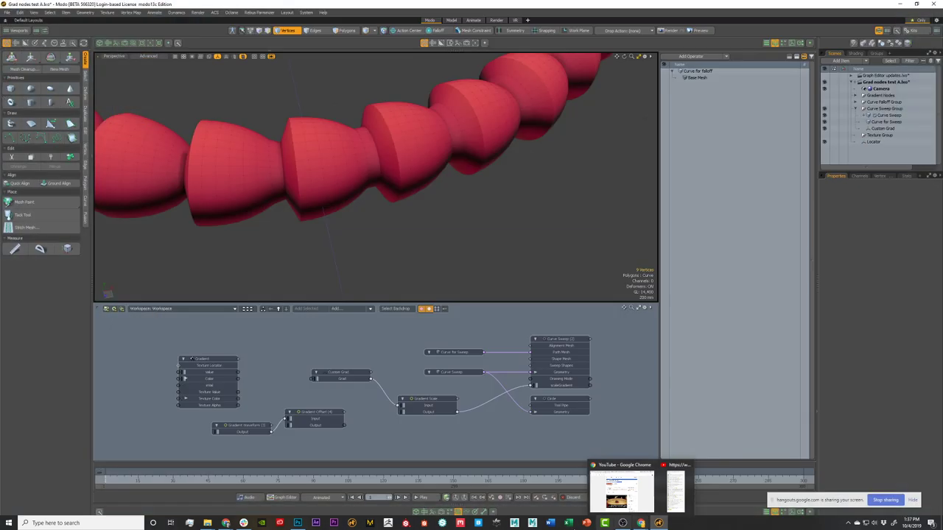
mouse_move(226, 523)
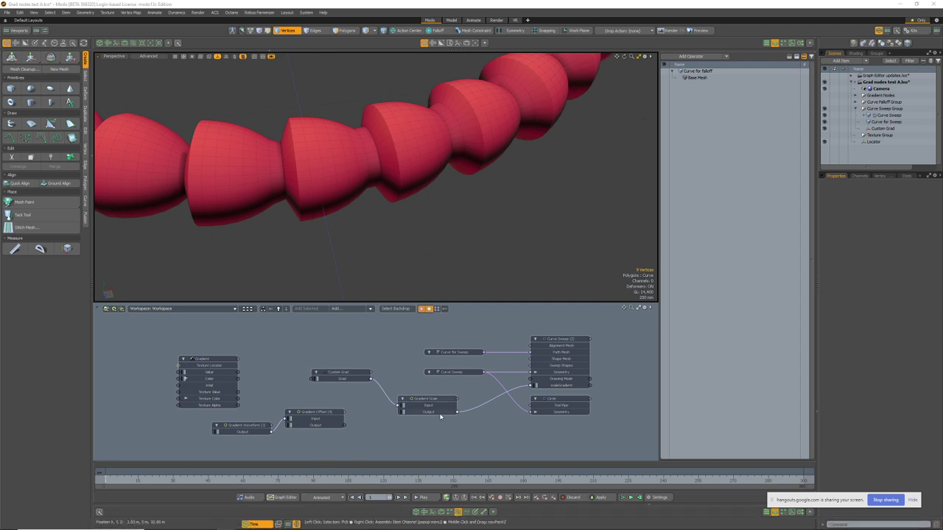
click(887, 501)
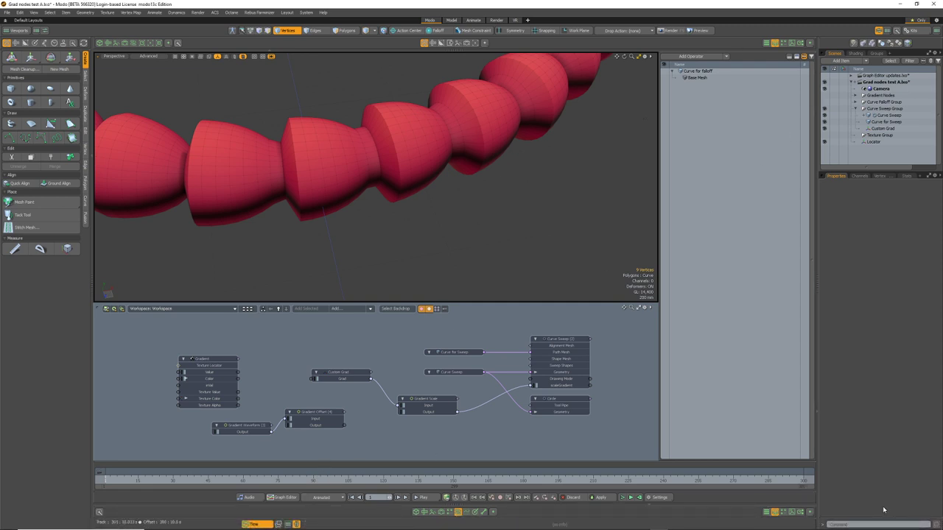
mouse_move(425, 527)
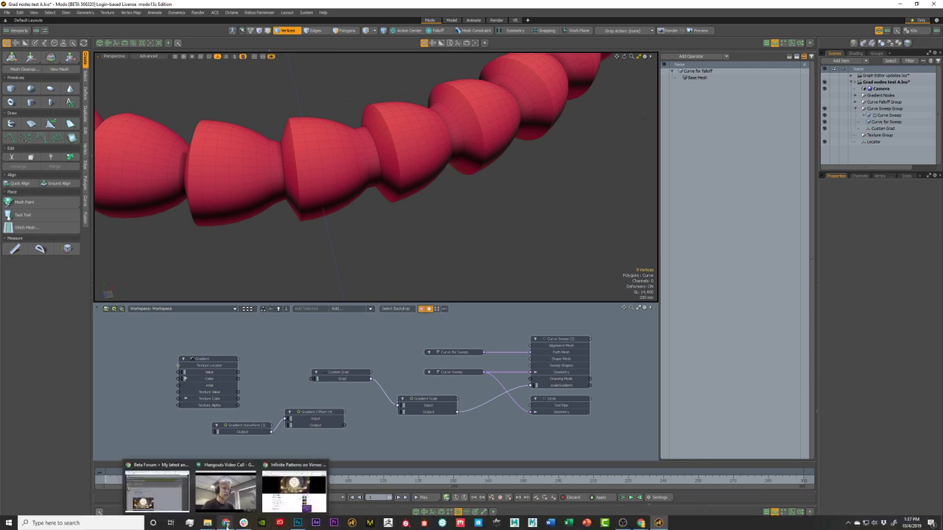
click(225, 488)
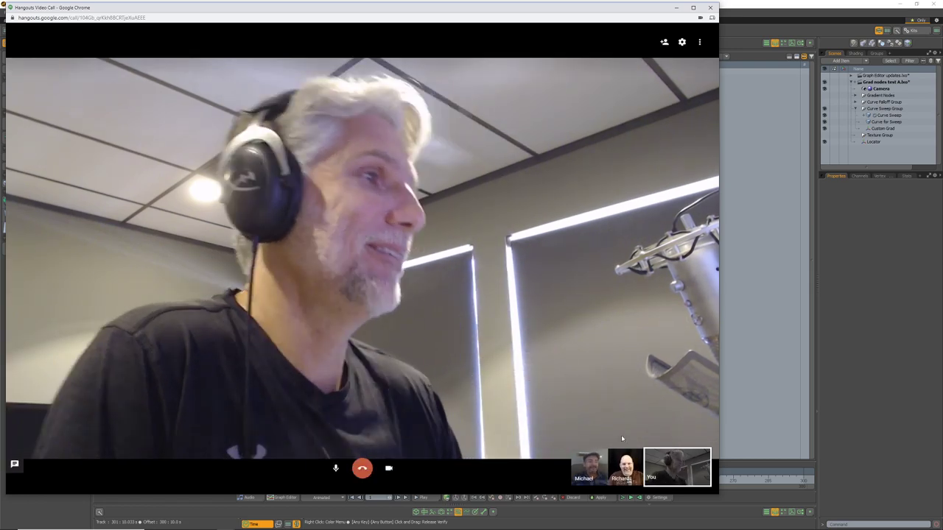
Feature the next presenter's feed in the call and arrange the enlarged call window beside the YouTube live chat pop-out.
click(624, 472)
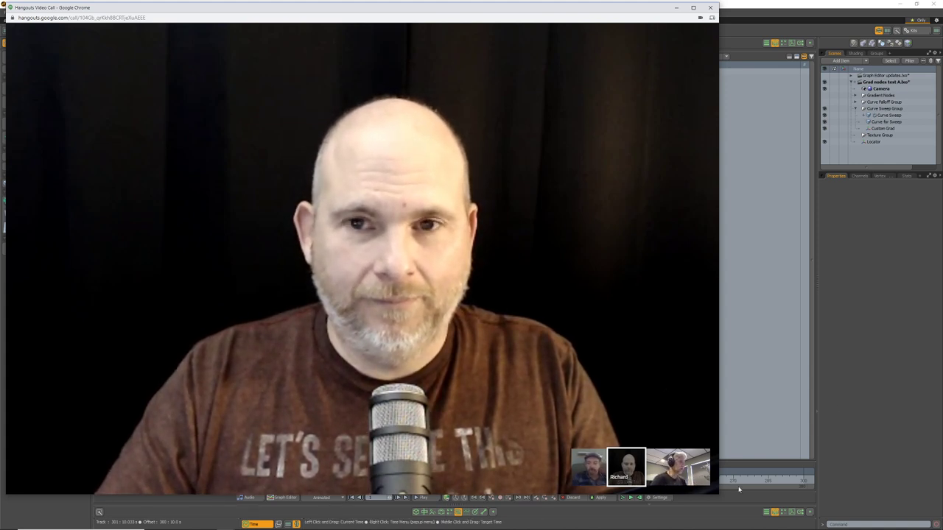
drag(720, 497, 796, 529)
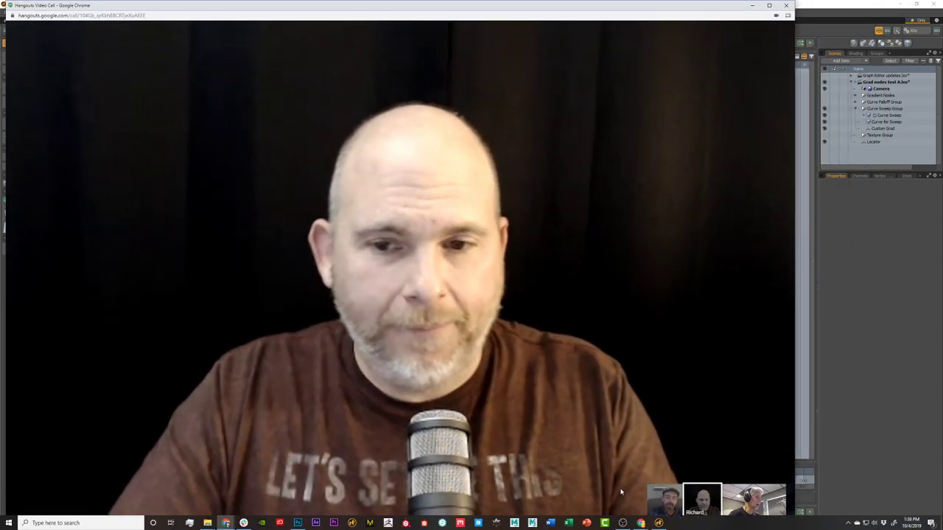
click(644, 525)
click(621, 492)
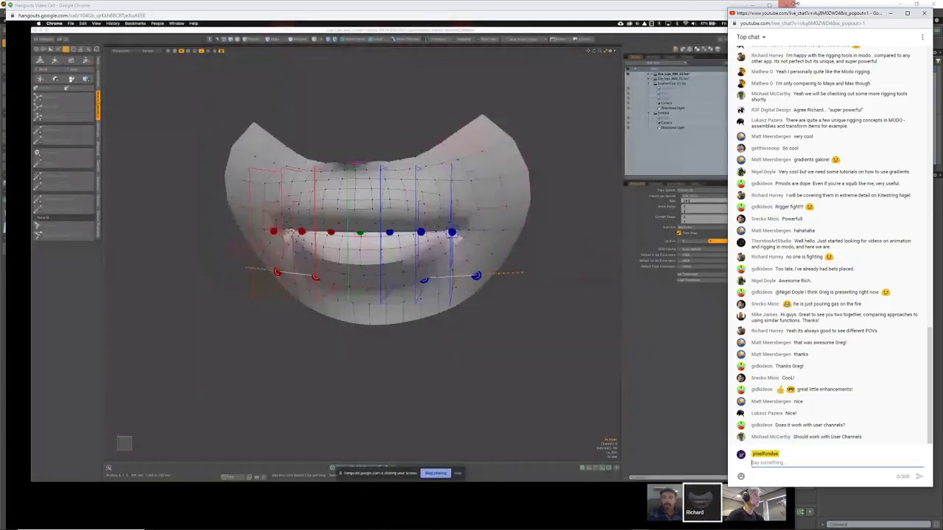
click(787, 4)
drag(788, 4, 726, 4)
click(832, 466)
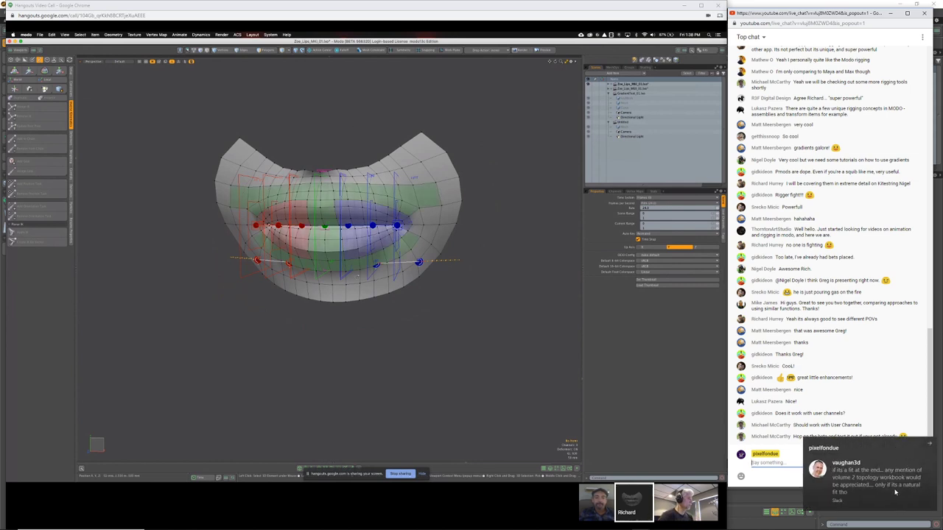
Dismiss the Slack notification and read back through the live chat, from earlier comments to the newest messages.
click(929, 445)
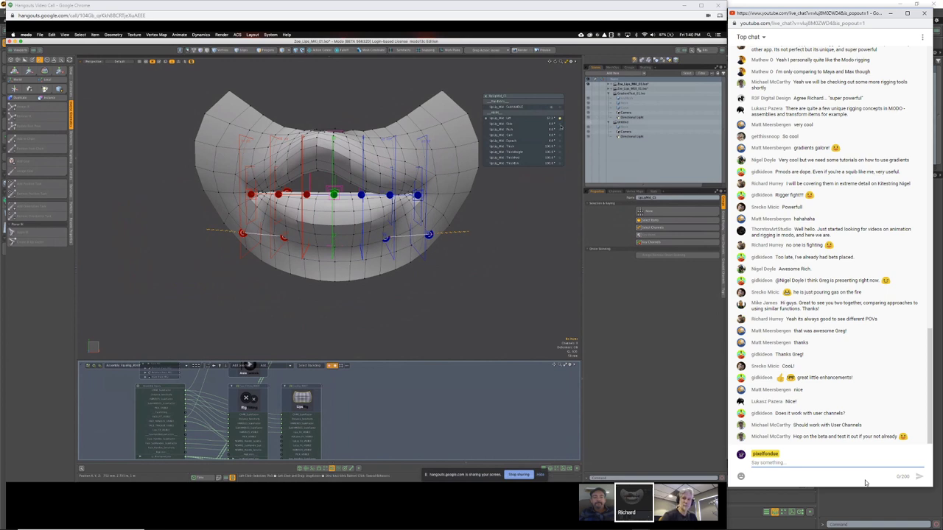
click(321, 165)
click(315, 162)
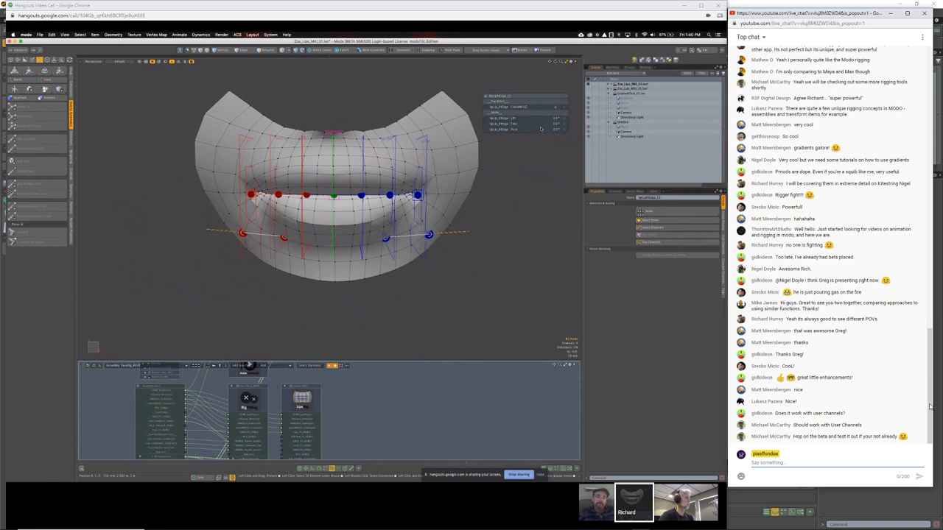
drag(929, 406, 917, 310)
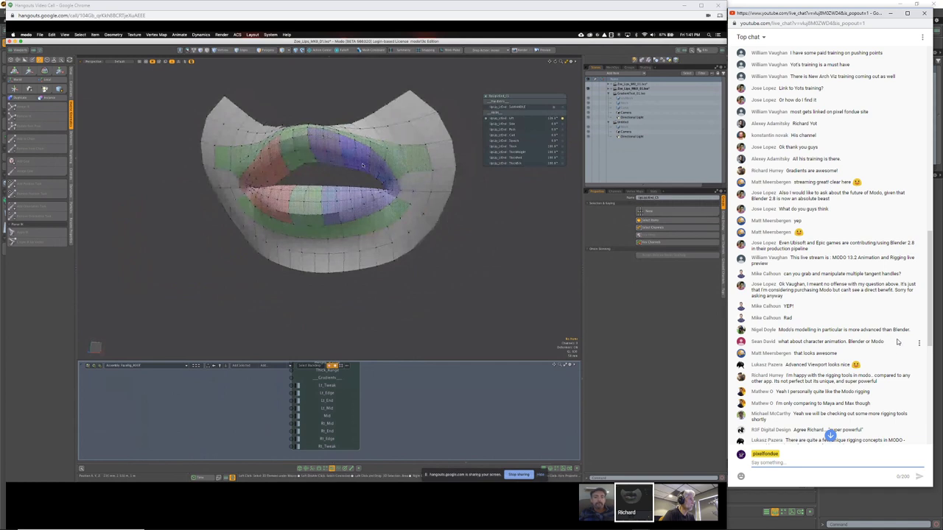
scroll(906, 368, down, 5)
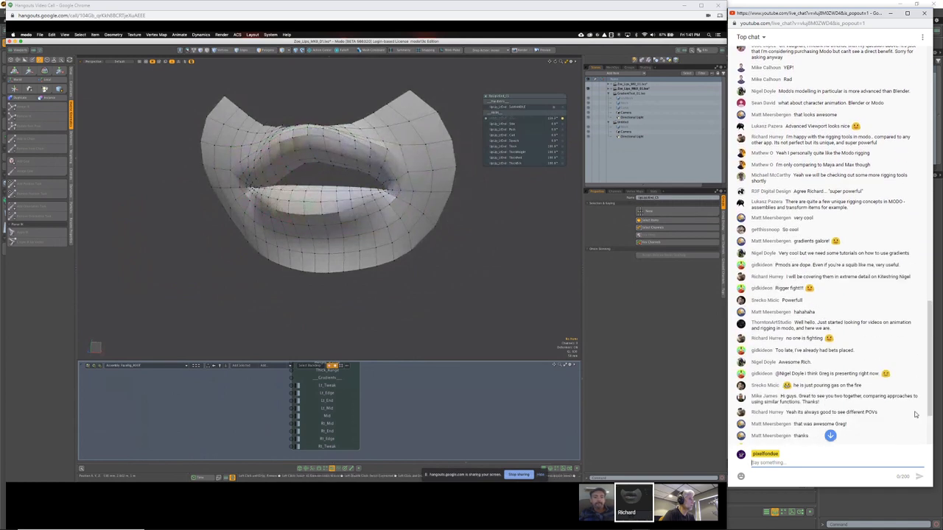
scroll(915, 415, down, 1)
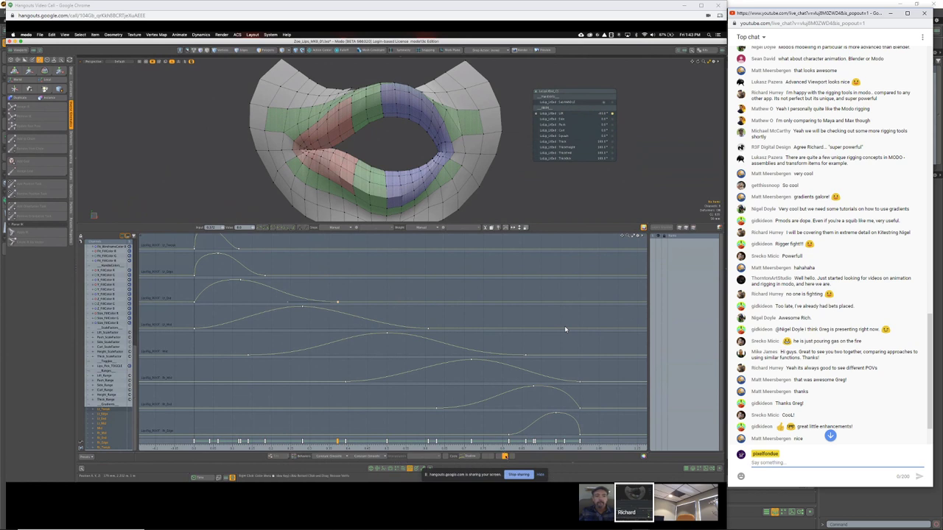
key(s)
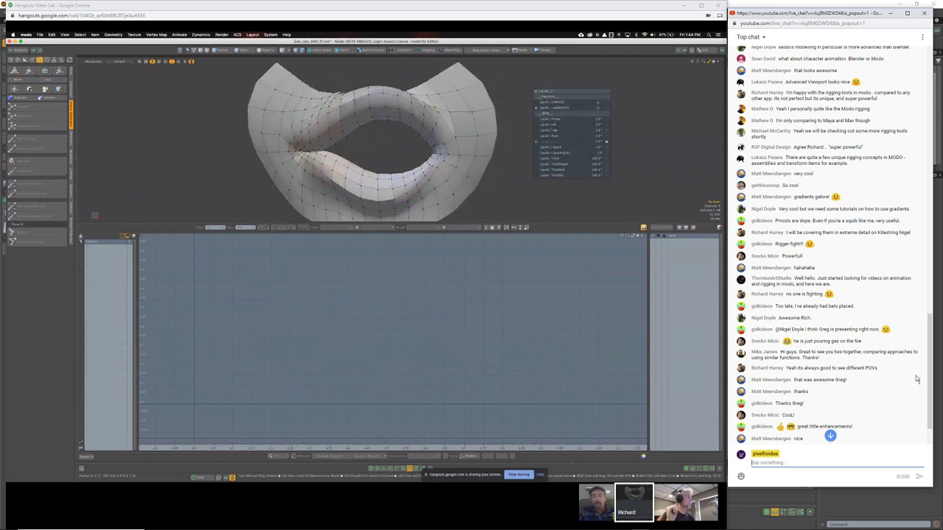
scroll(922, 426, down, 3)
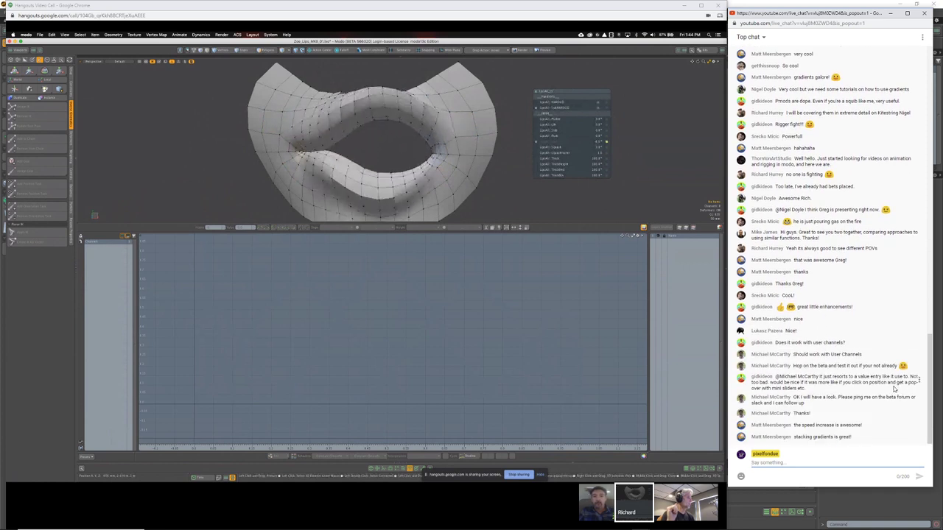
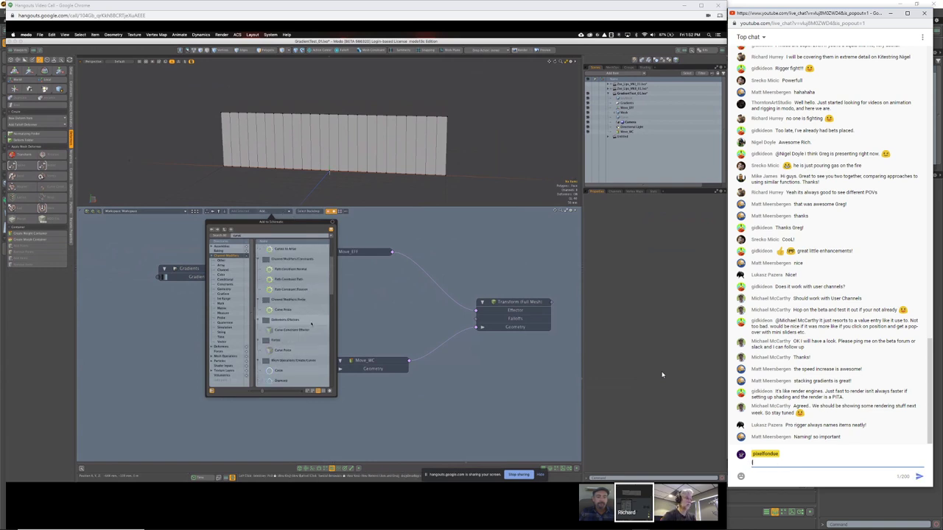
Post the messages "love curve falloff" and "haaaaaaated spline and bezier falloff" in the live chat.
text(love curve falloff)
key(Return)
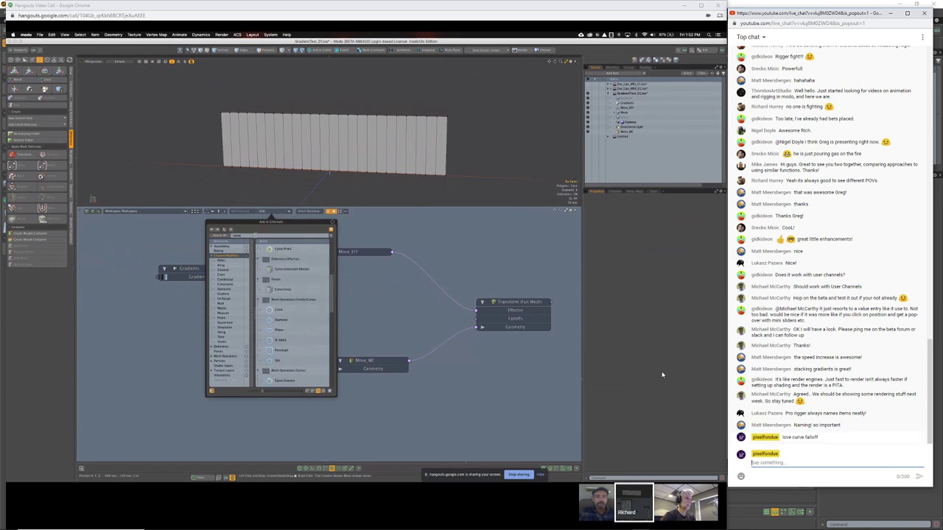
text(Iaa)
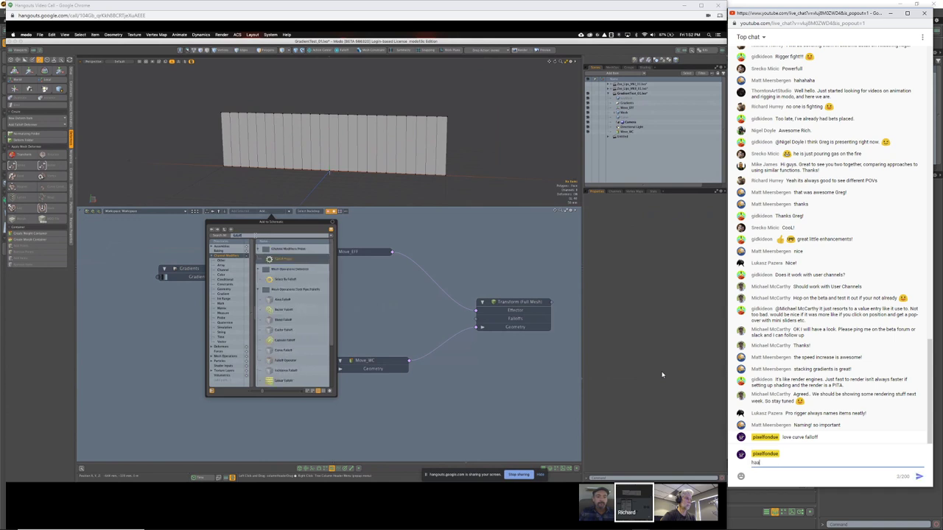
text(aaaaaated)
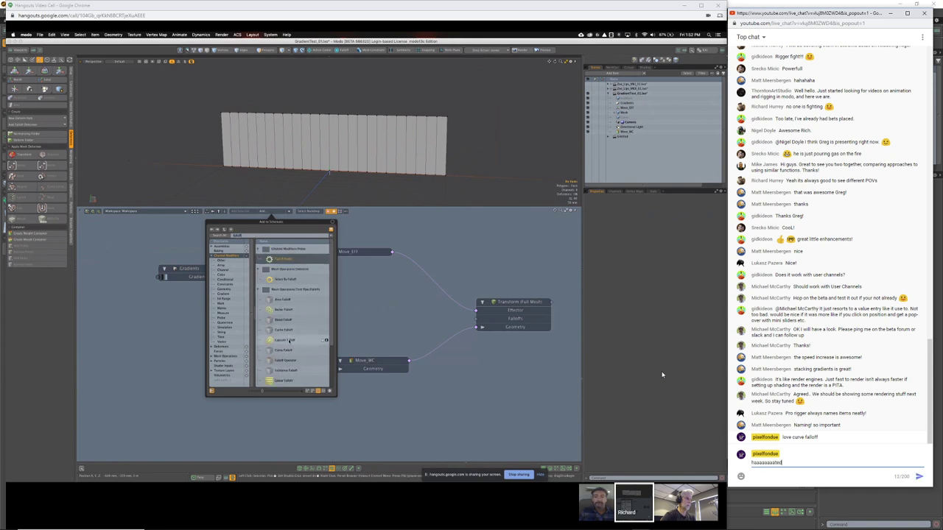
text( spline and )
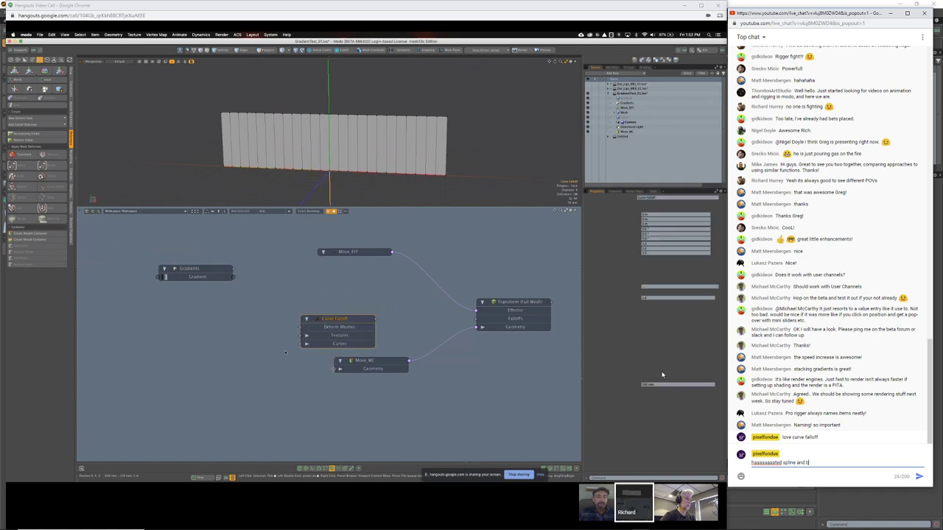
text(bezier falloff)
key(Return)
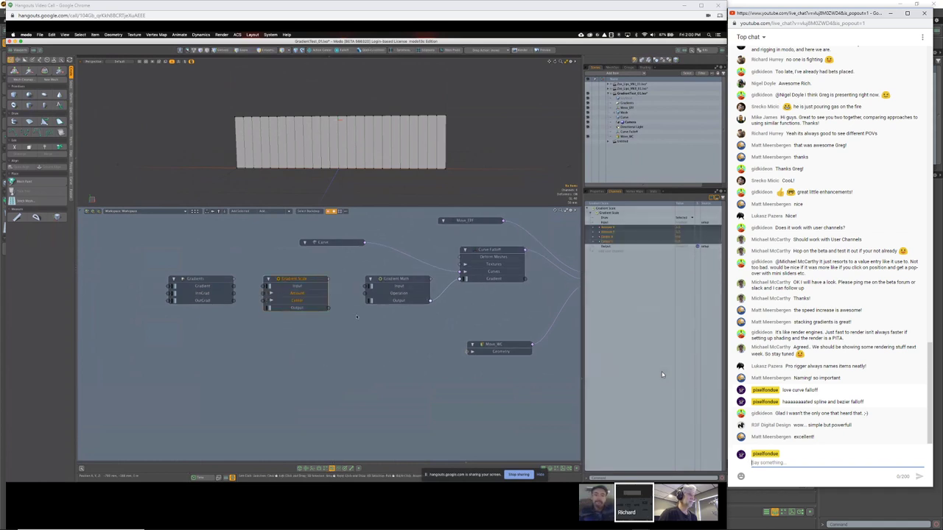
Post the question "Does Character Box make use of gradient channels?" in the live chat, addressed to a participant by first name.
text(Does )
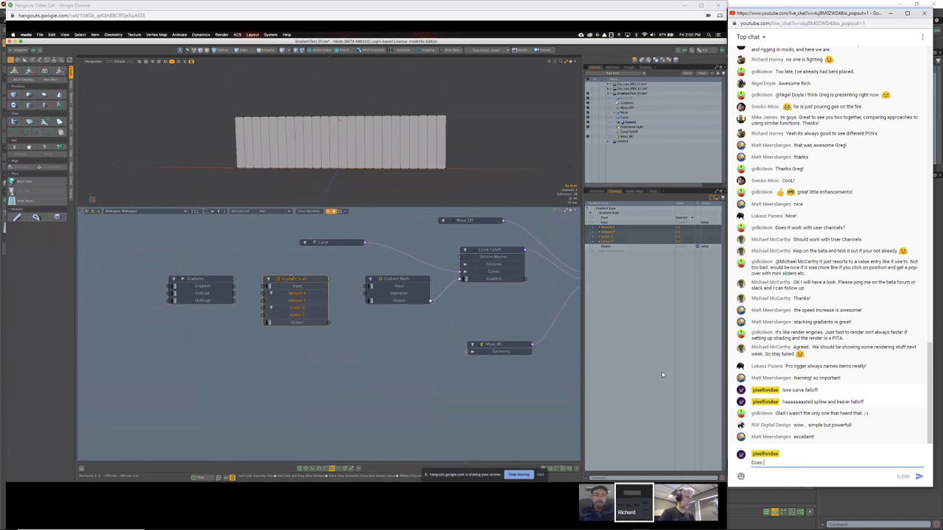
text(CH)
key(BackSpace)
text(Matt - Does )
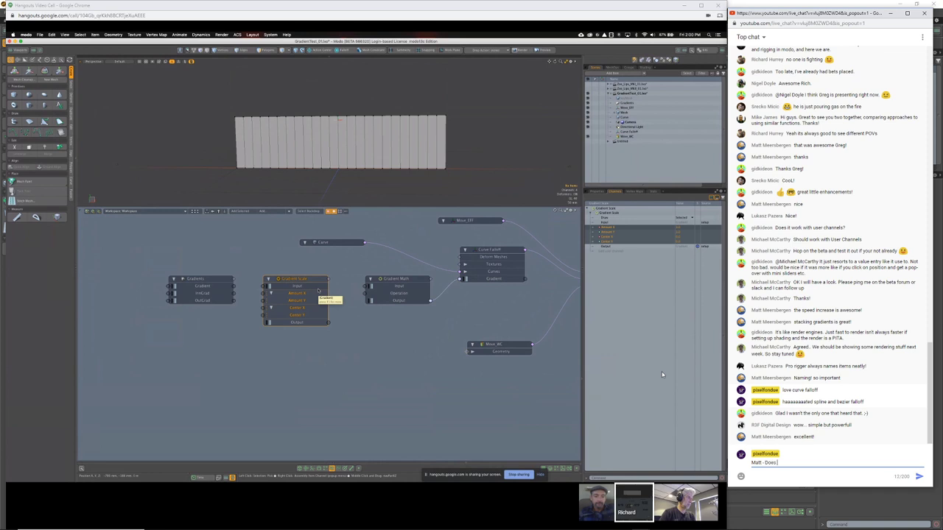
text(Character Box make use of g)
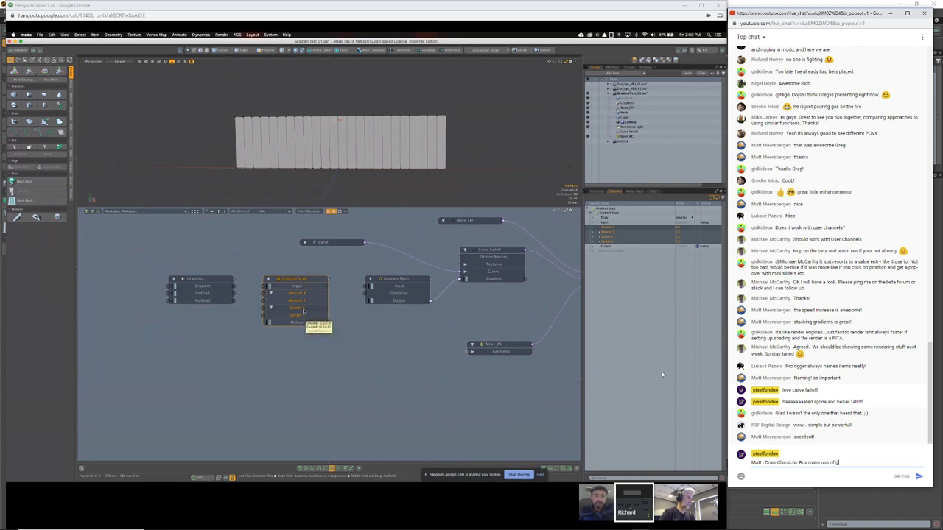
text(radient channels?)
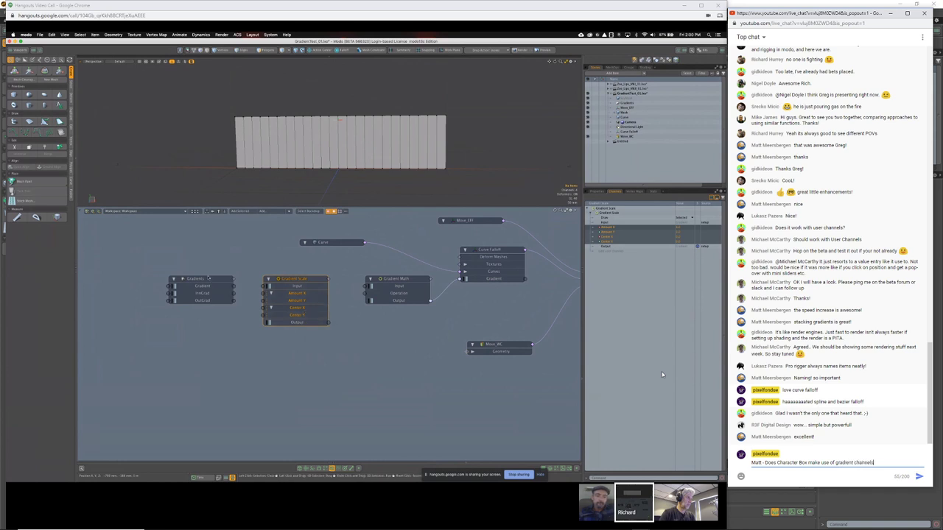
key(Return)
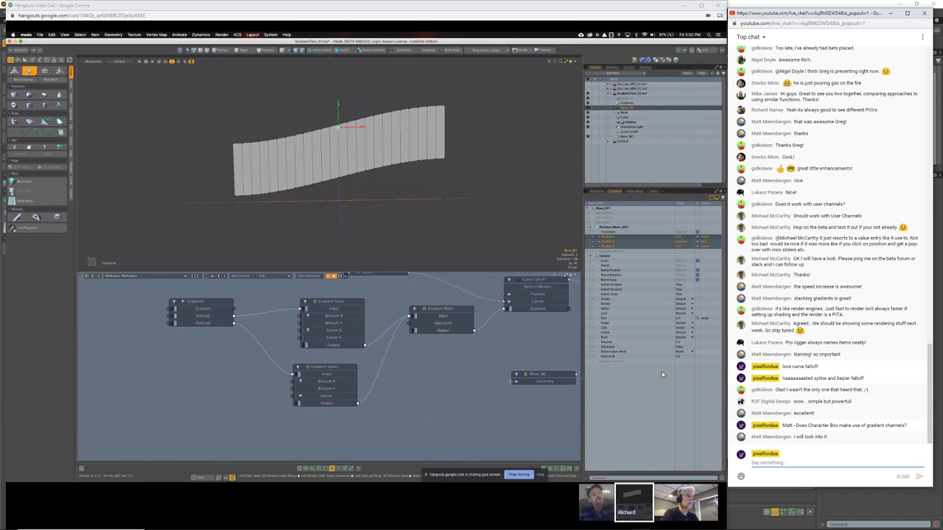
Post "stretchy IK" in the live chat and switch the call's main video to the host's own camera feed.
alt+drag(377, 333, 299, 363)
scroll(299, 363, down, 2)
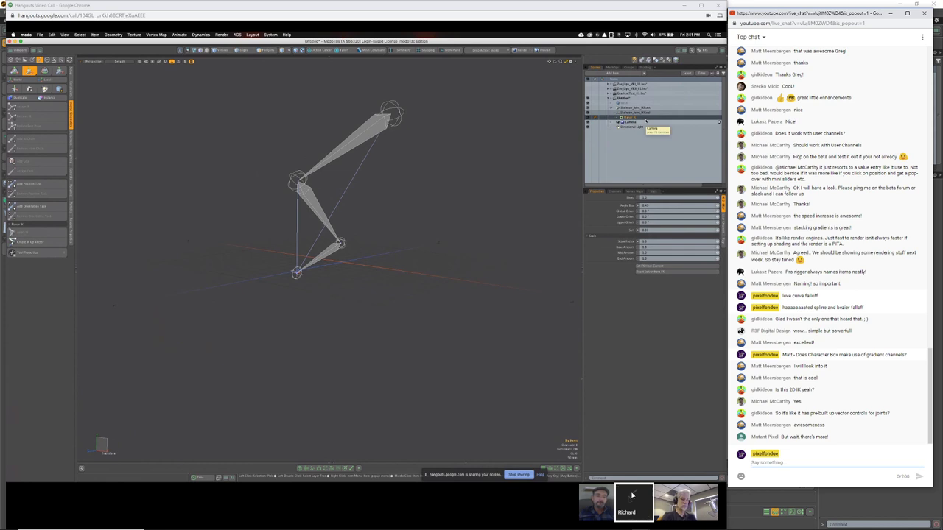
text(stretchy IK)
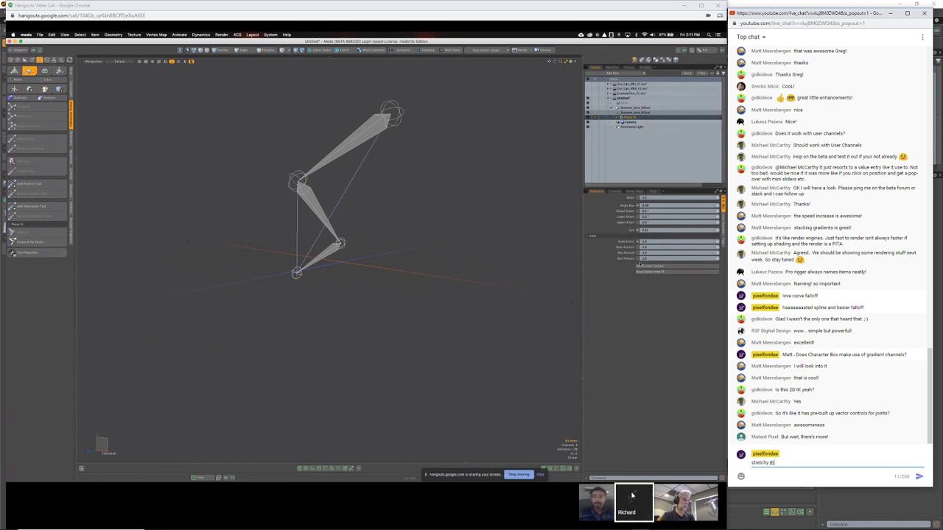
key(Return)
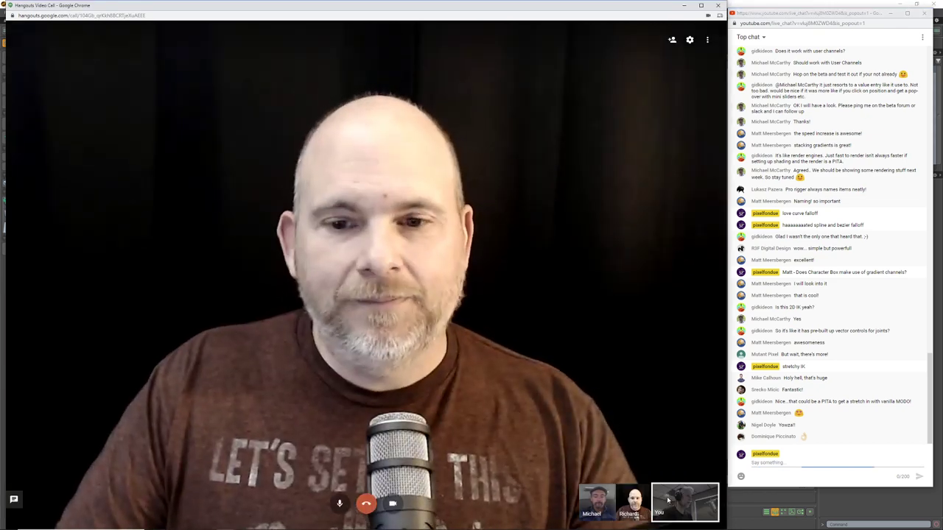
click(666, 499)
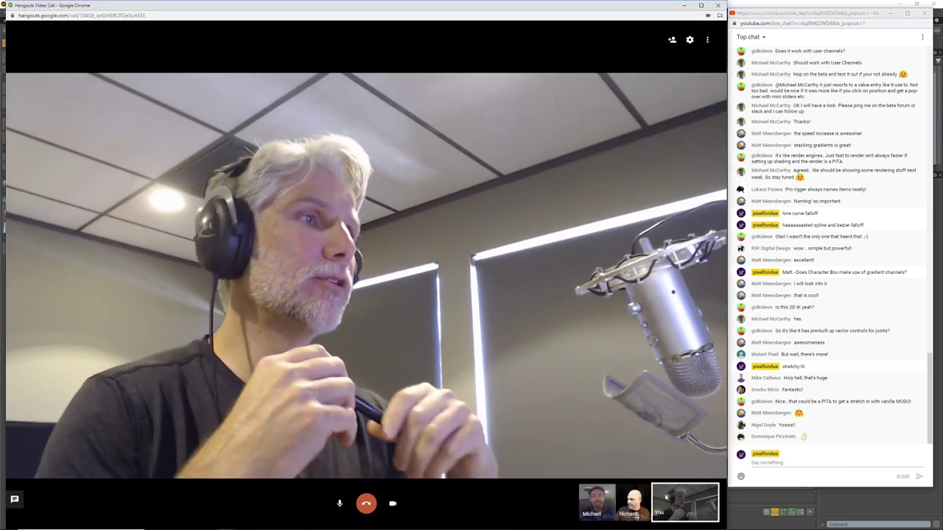